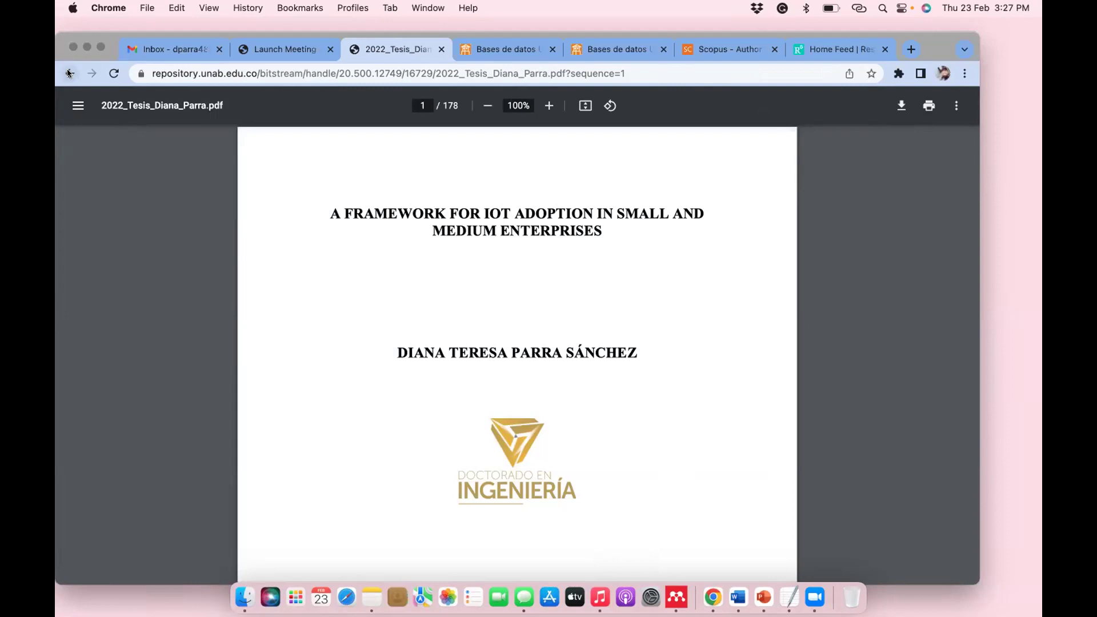
Leave the thesis PDF and its article record, returning to the Google Scholar profile page
left_click(67, 72)
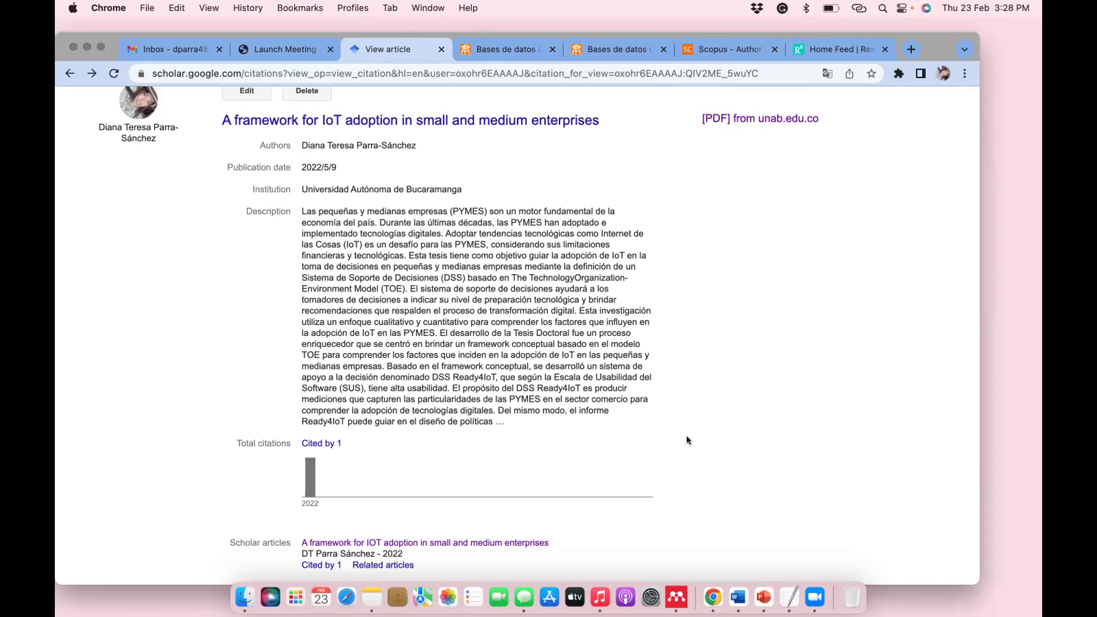
scroll(687, 440, "up", 3)
left_click(74, 108)
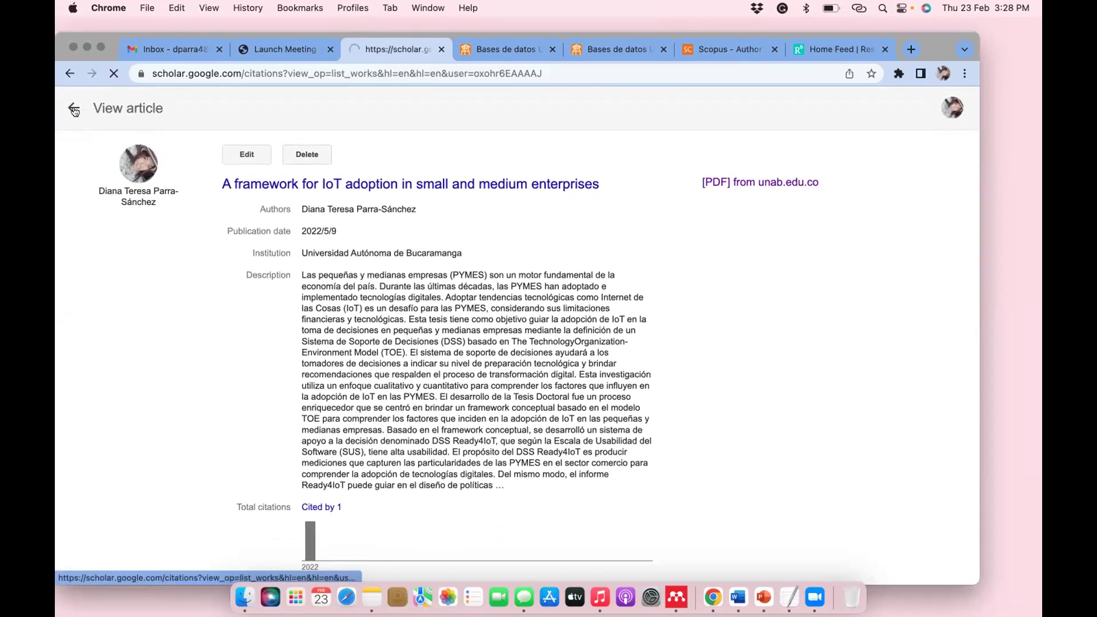
Open the profile details to review the affiliation, areas of interest and homepage link, and close them without changes
left_click(441, 252)
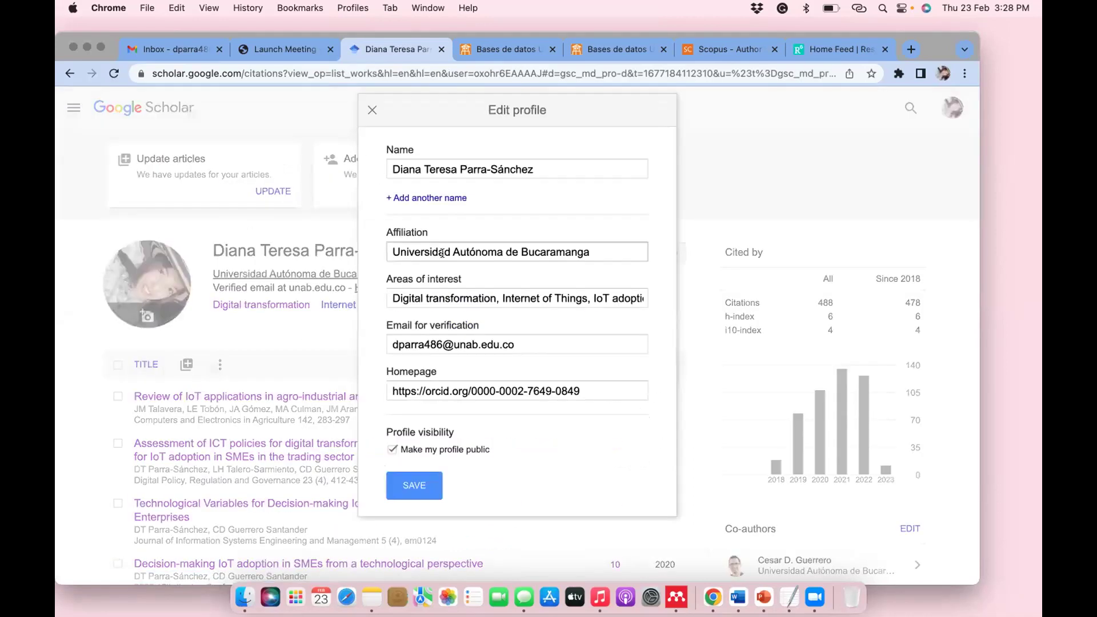
left_click(605, 385)
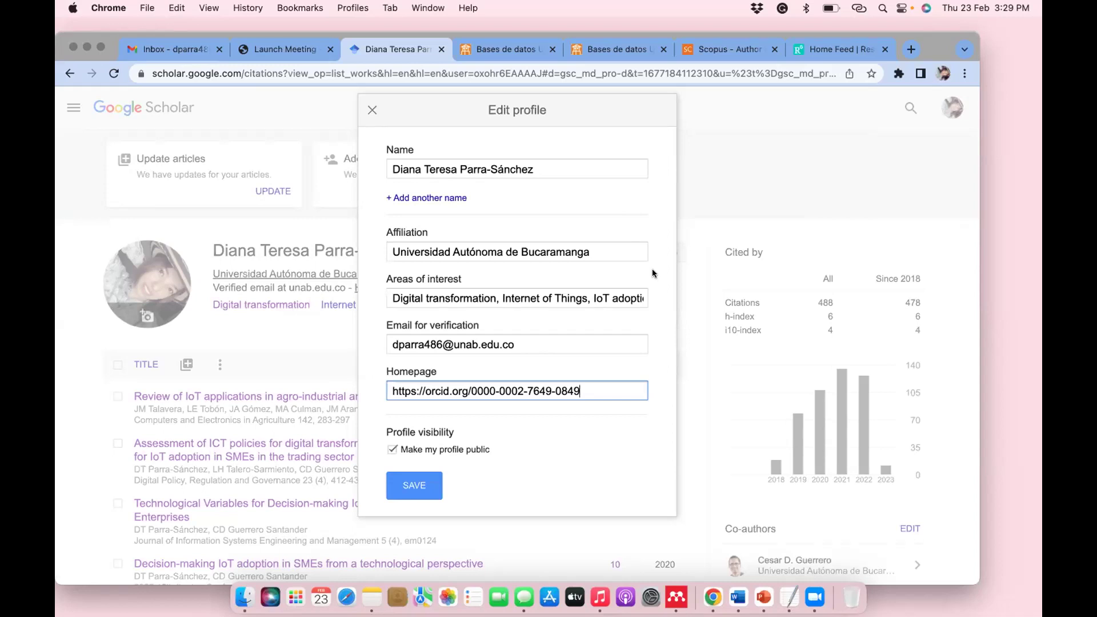
left_click(373, 108)
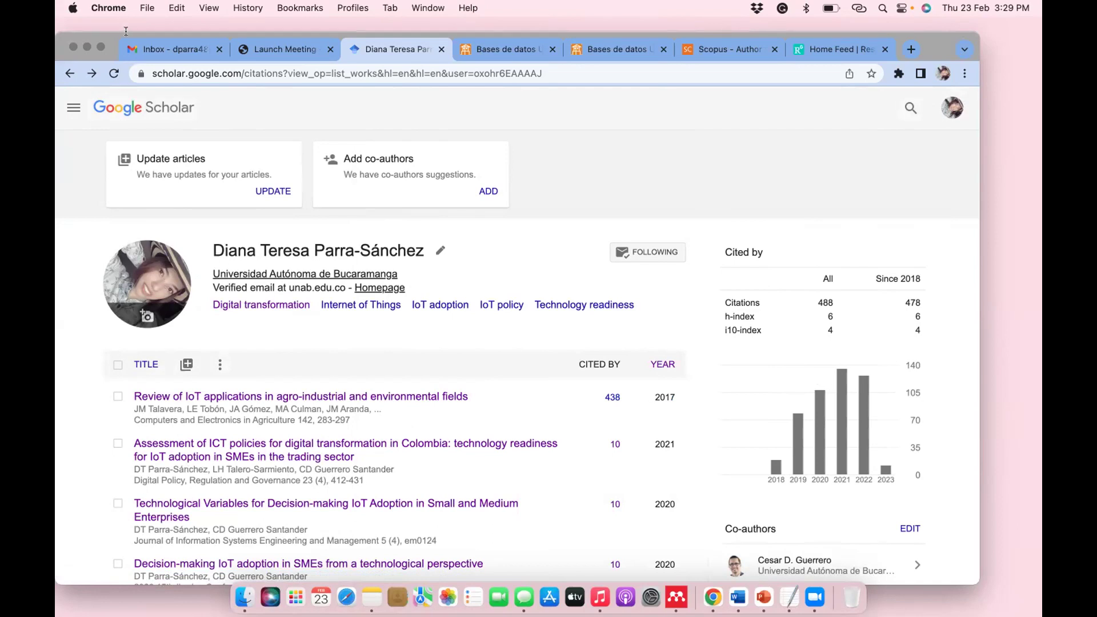
Open the record of "Assessment of ICT policies for digital transformation in Colombia" from the profile's publication list
scroll(845, 457, "down", 4)
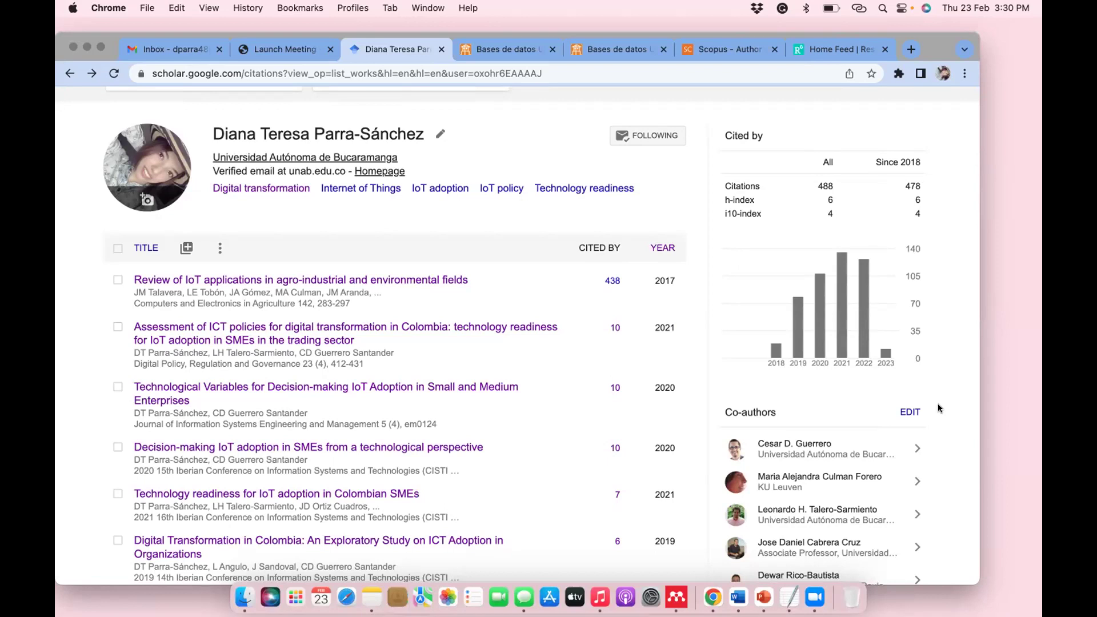
scroll(941, 425, "down", 1)
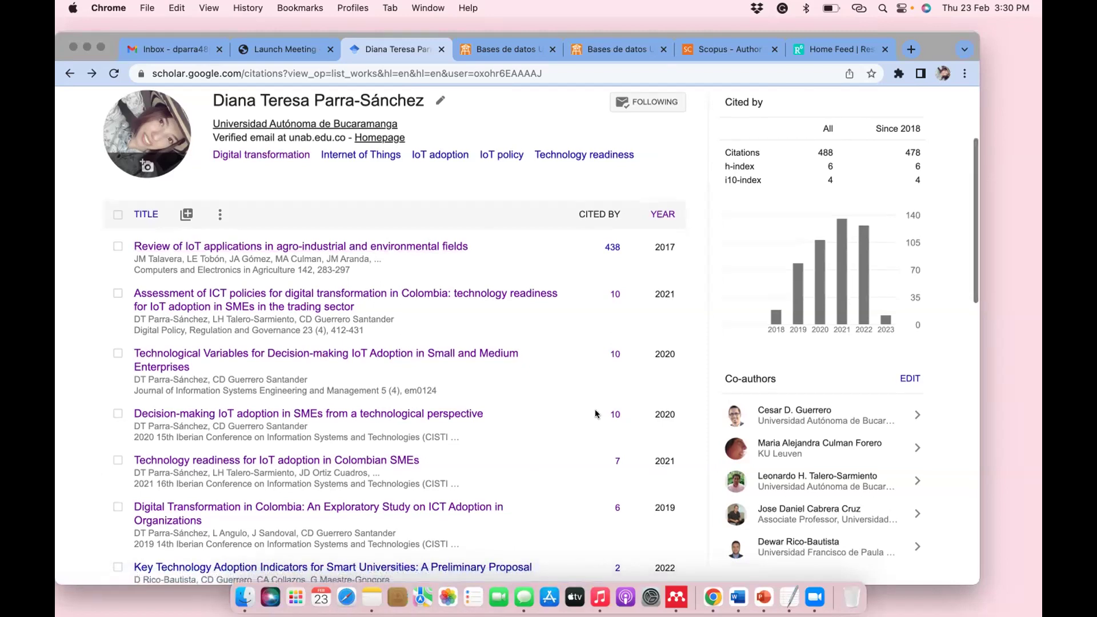
scroll(595, 413, "down", 3)
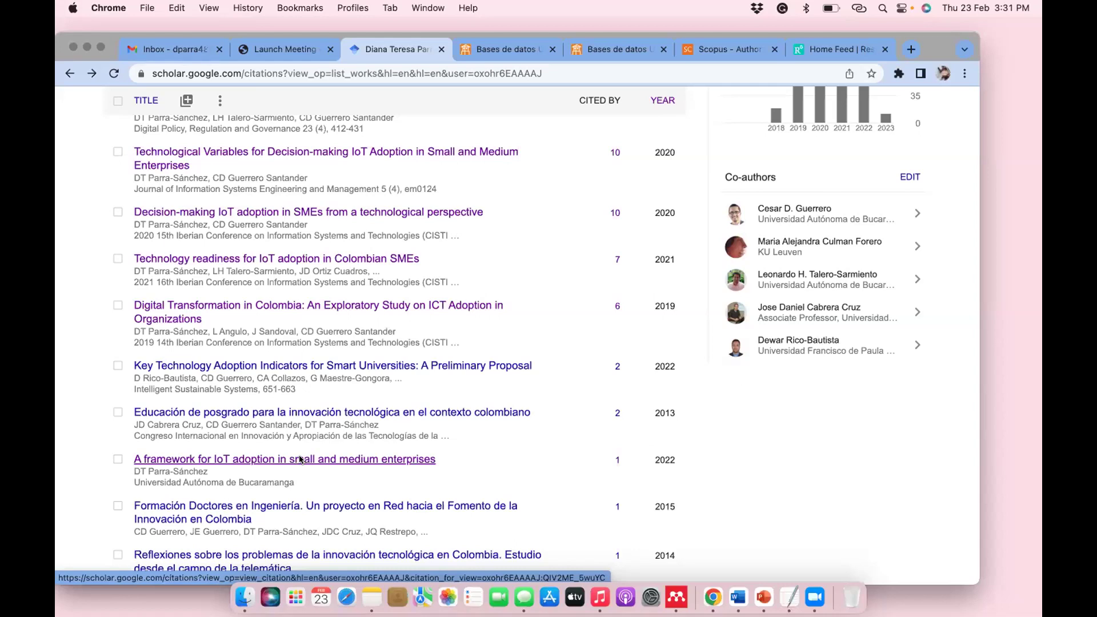
scroll(308, 473, "up", 10)
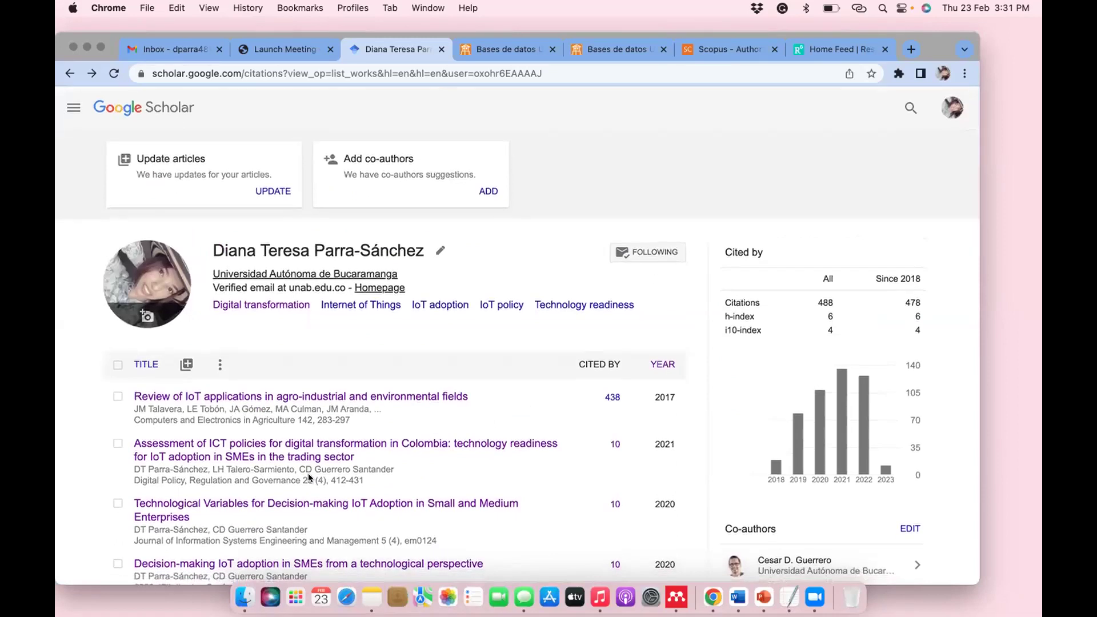
scroll(308, 477, "down", 2)
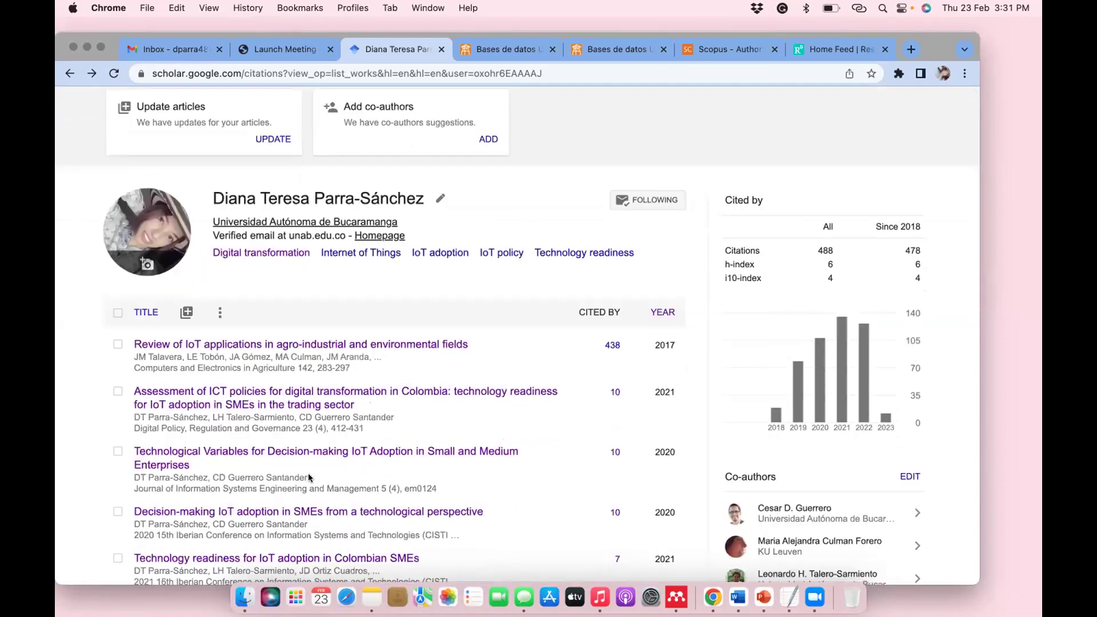
scroll(307, 478, "down", 3)
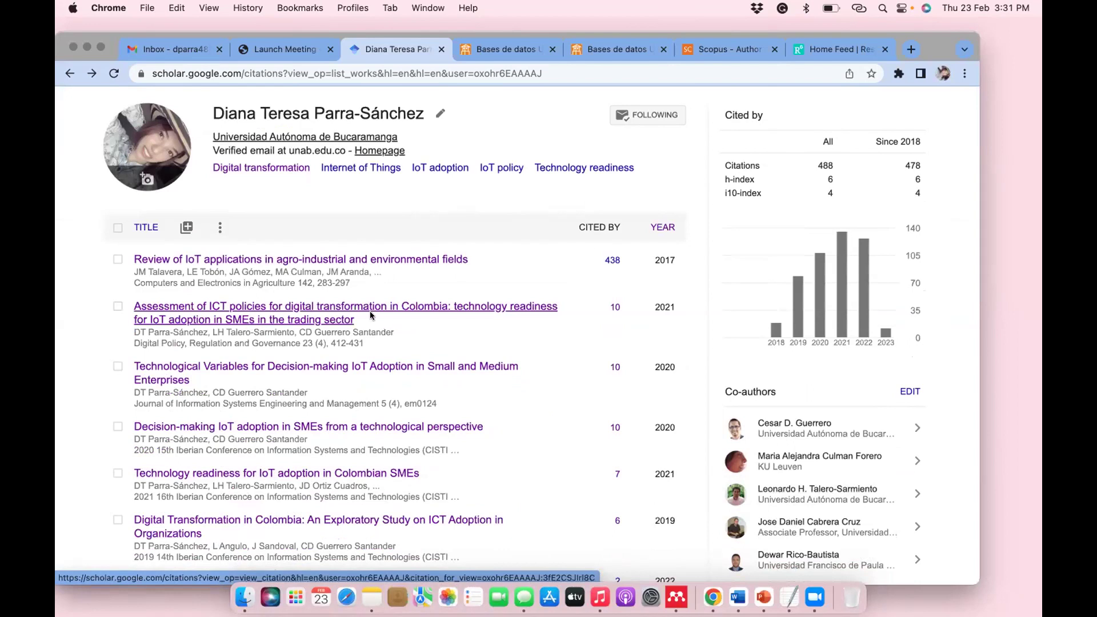
left_click(335, 307)
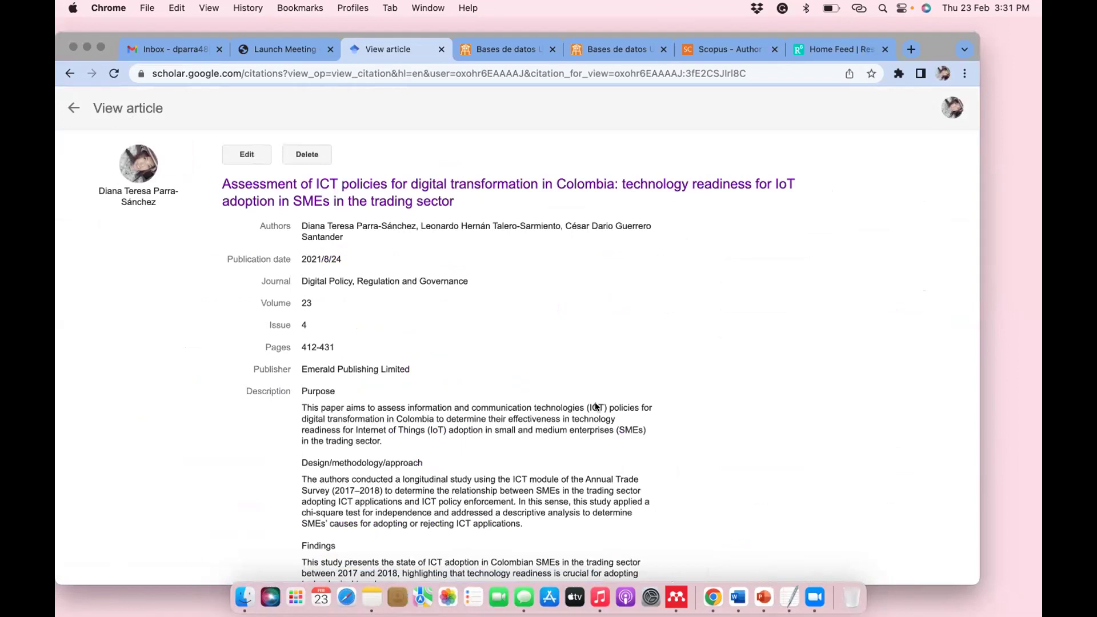
Examine the article's title, publisher, description and yearly citation chart, highlighting the title and the publisher
scroll(596, 406, "down", 2)
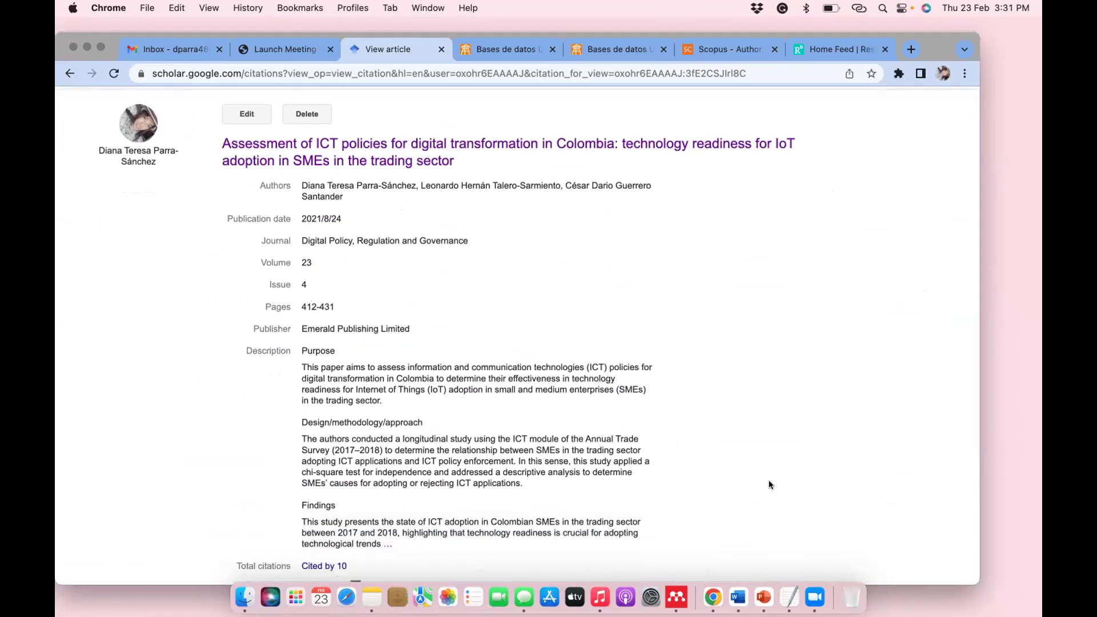
left_click_drag(464, 159, 234, 129)
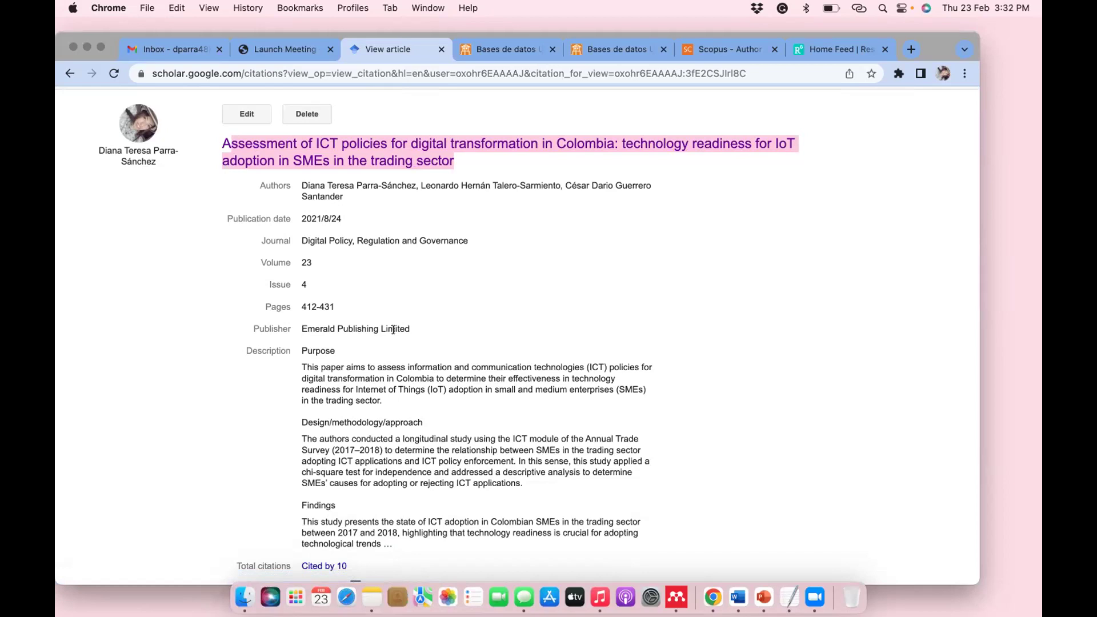
scroll(366, 366, "down", 2)
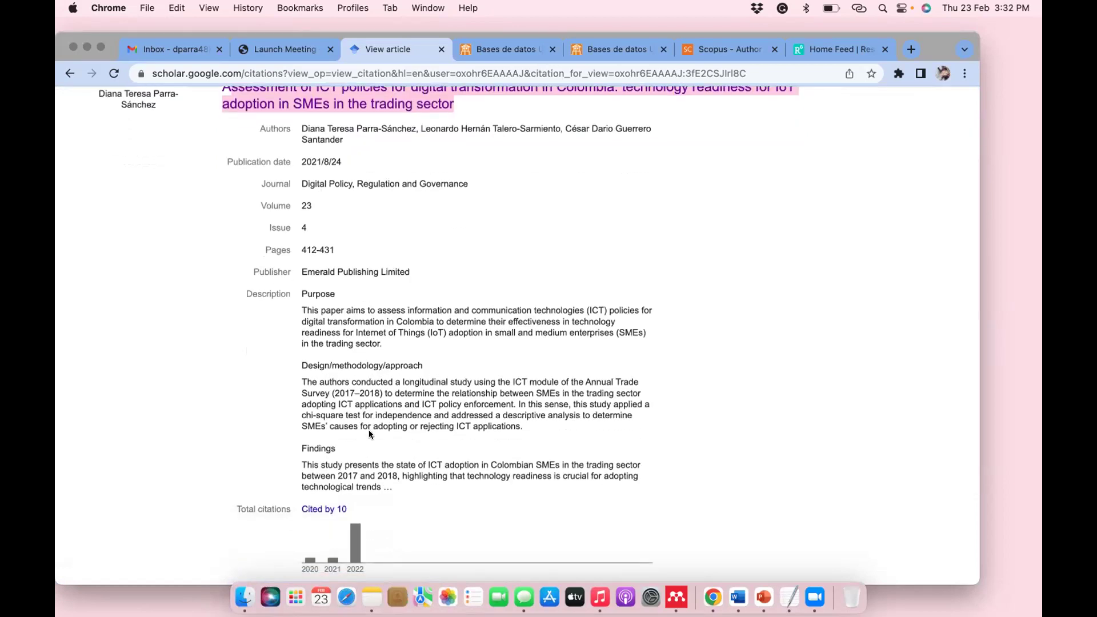
scroll(389, 456, "up", 3)
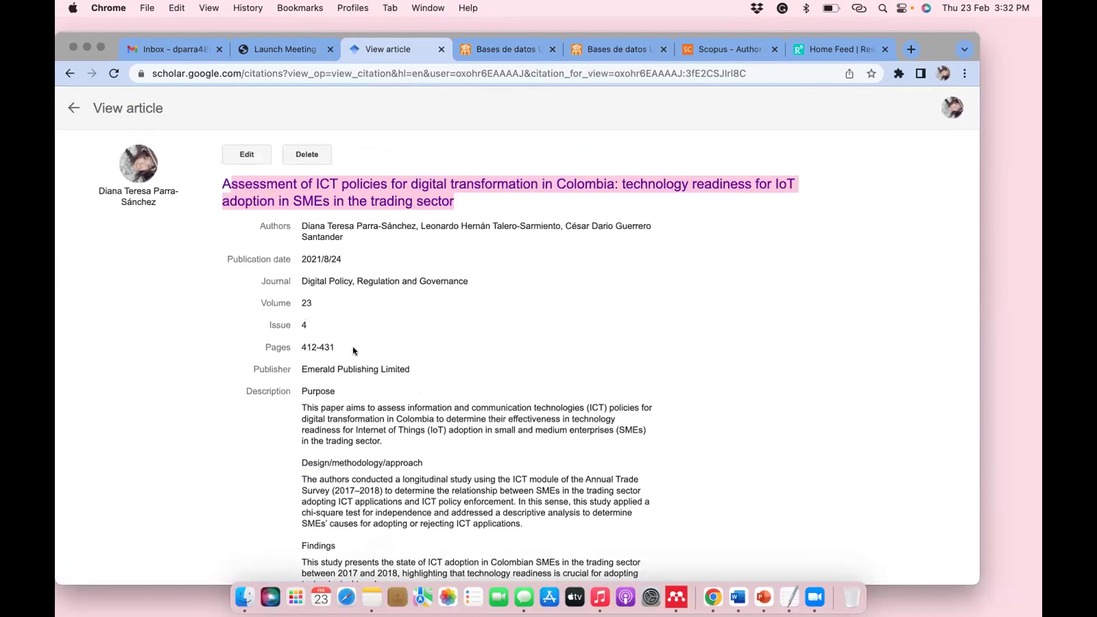
scroll(409, 351, "down", 2)
left_click_drag(412, 313, 313, 308)
scroll(313, 308, "down", 2)
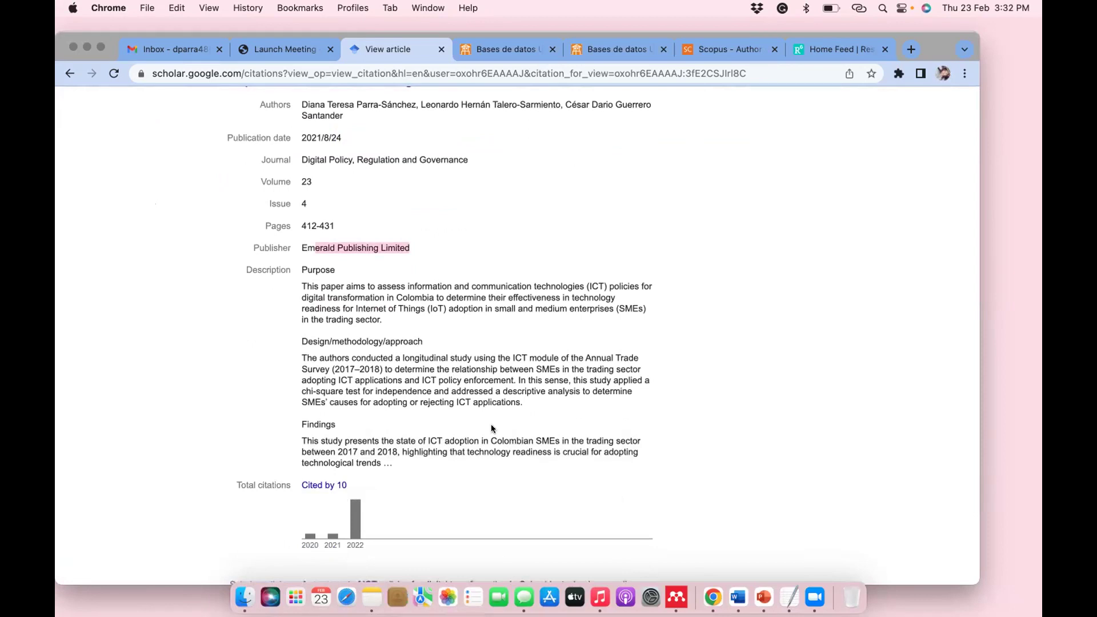
scroll(447, 425, "down", 3)
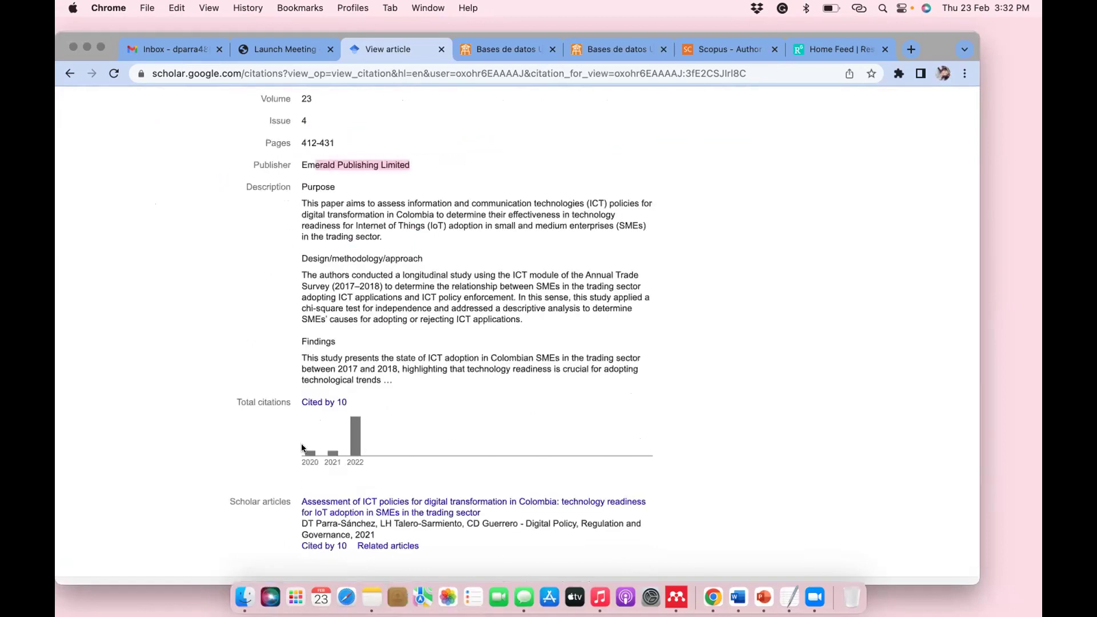
scroll(381, 429, "down", 1)
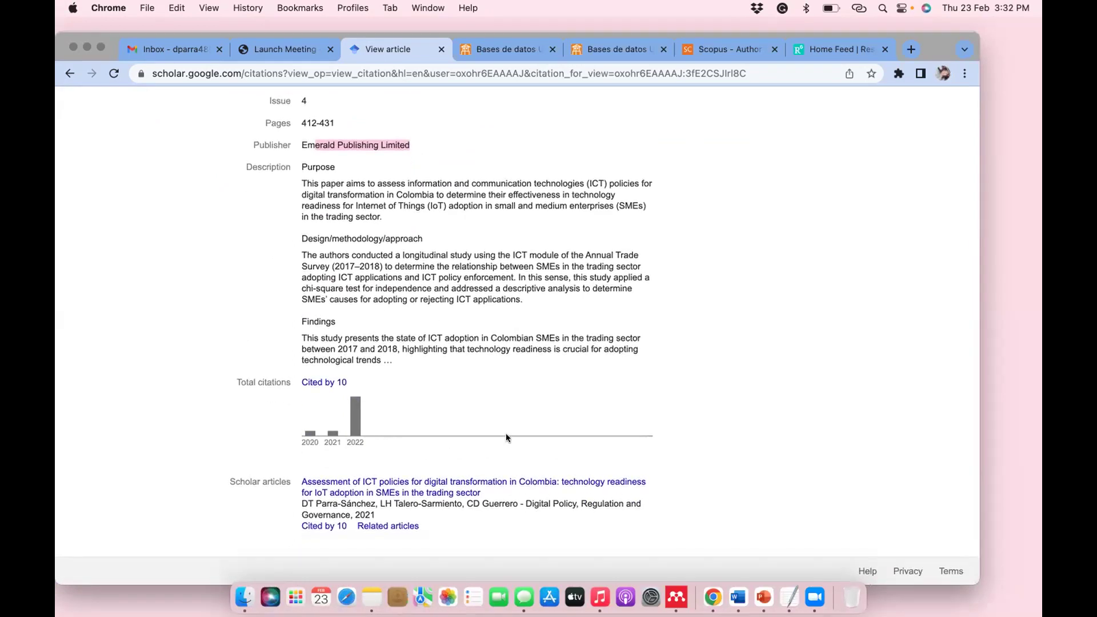
Open the list of works that cite this article
scroll(511, 331, "up", 10)
scroll(480, 333, "down", 10)
left_click(315, 384)
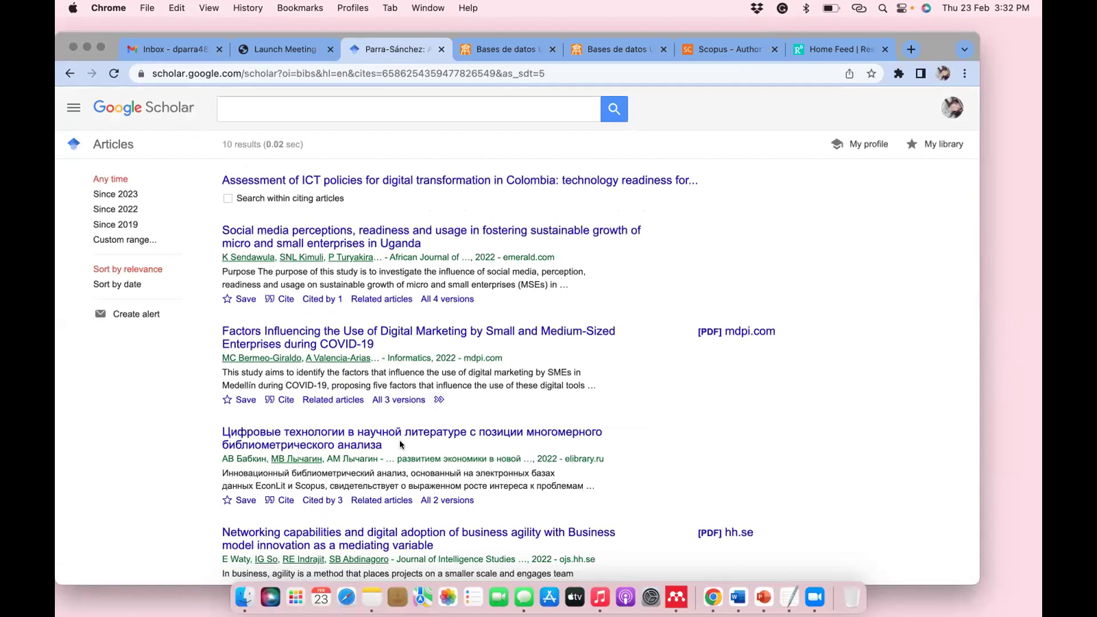
Highlight in turn the titles of the third, second and first citing articles to review them, and clear the selection
left_click_drag(392, 441, 217, 429)
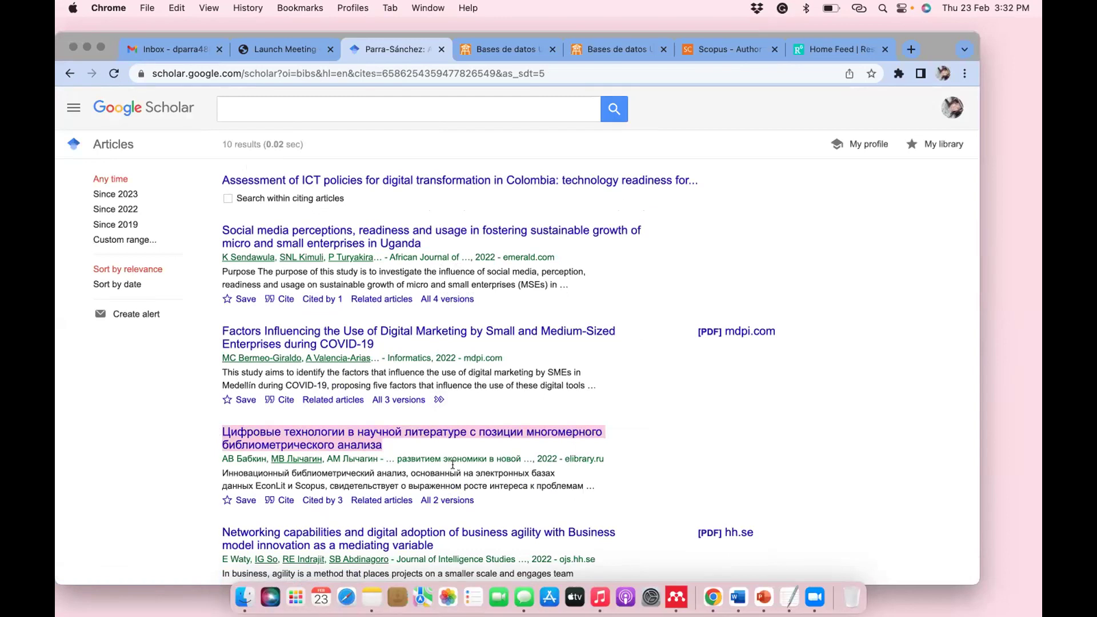
scroll(601, 474, "down", 1)
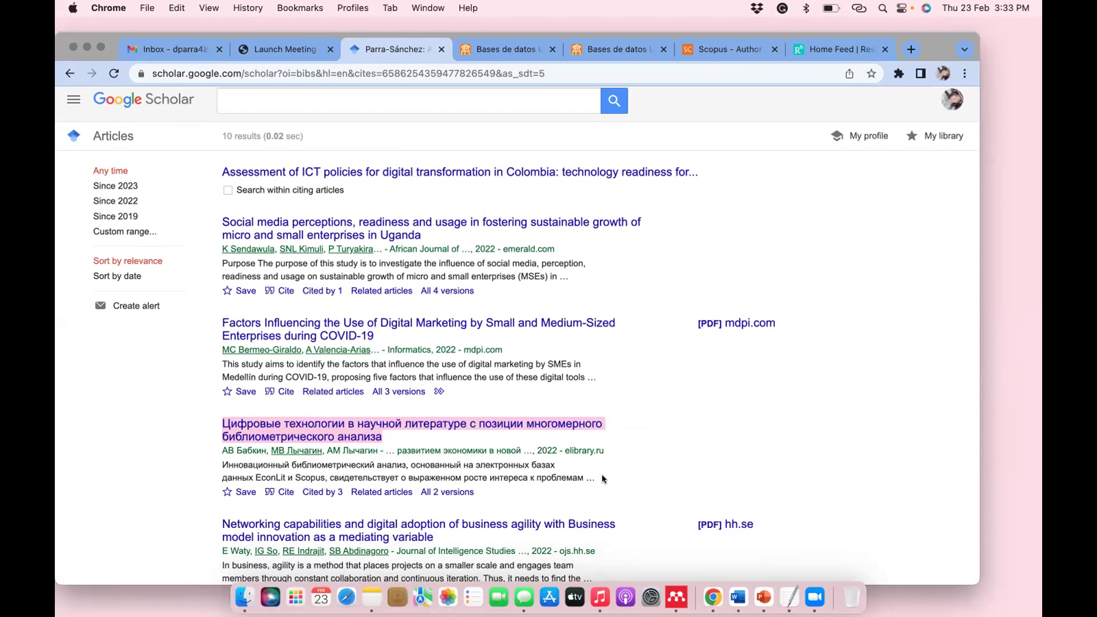
scroll(603, 479, "down", 1)
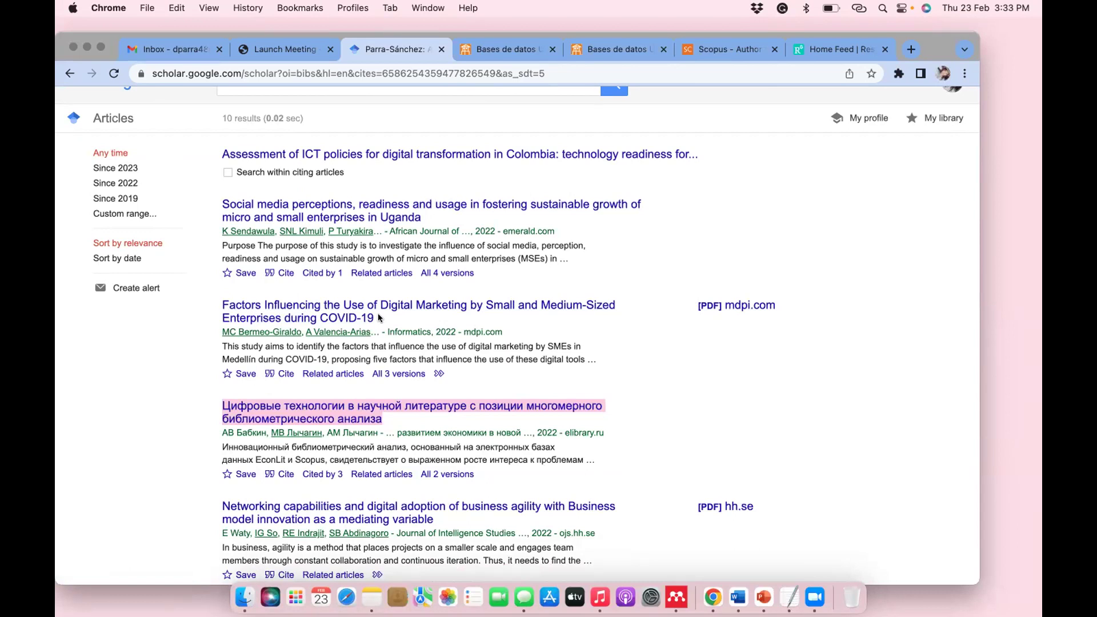
left_click_drag(378, 318, 219, 309)
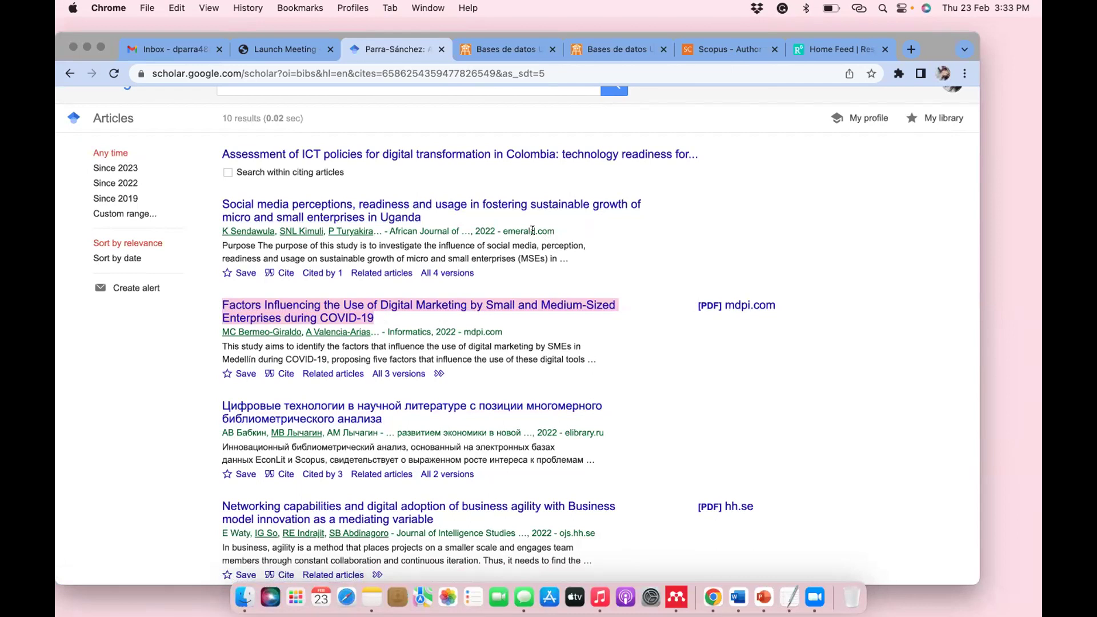
left_click_drag(422, 218, 221, 206)
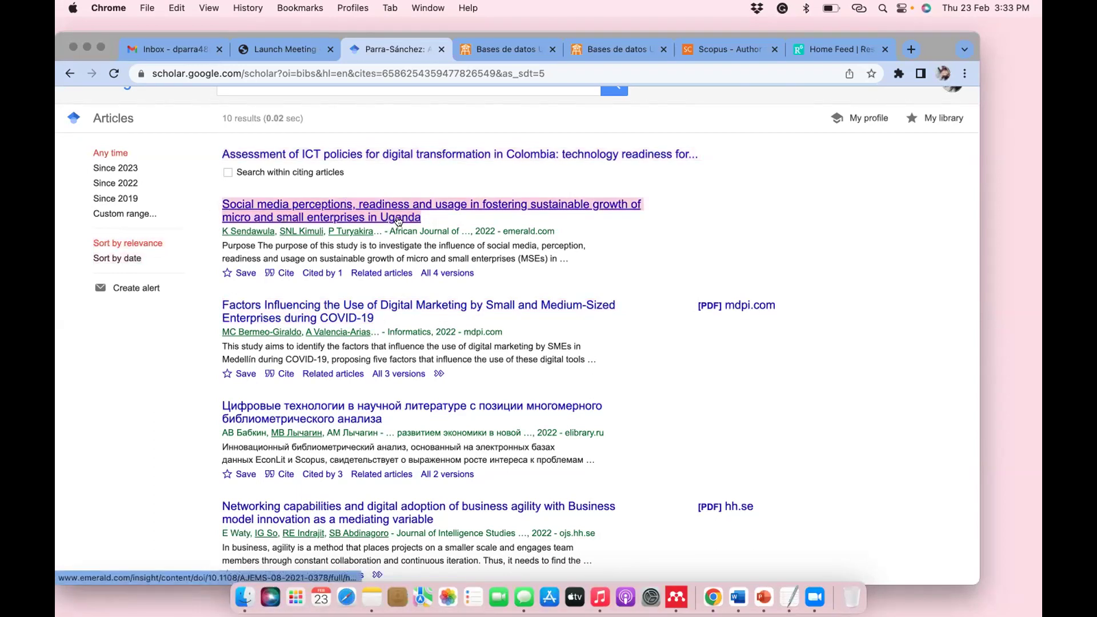
left_click(470, 220)
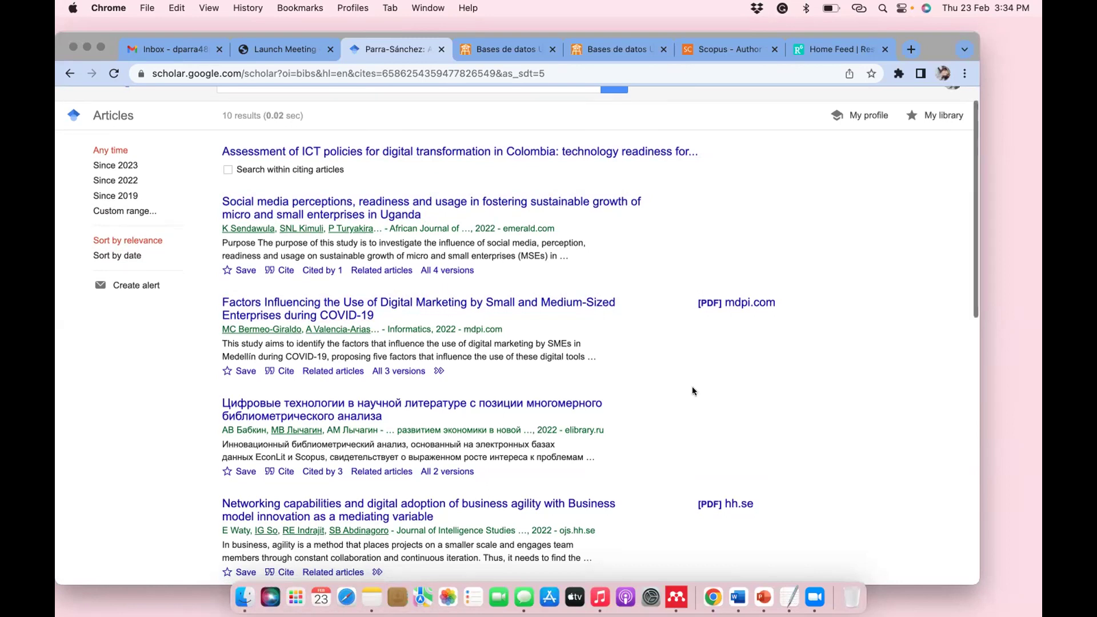
Examine the remaining citing works through the end of the list, including their sources and available PDF links
scroll(691, 387, "down", 5)
scroll(674, 348, "down", 1)
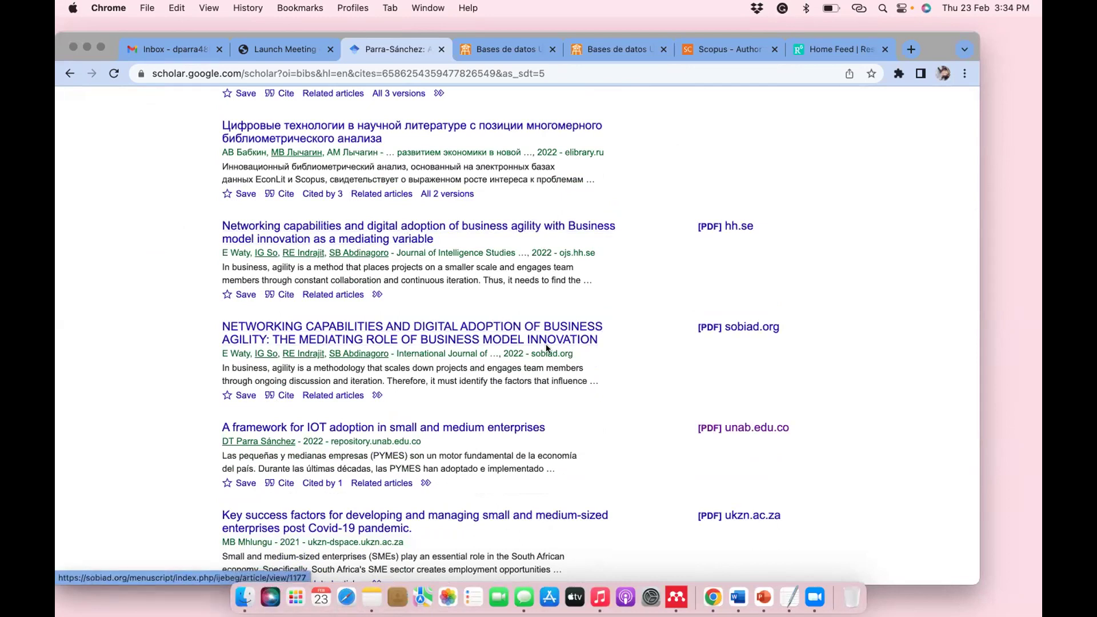
scroll(320, 354, "down", 3)
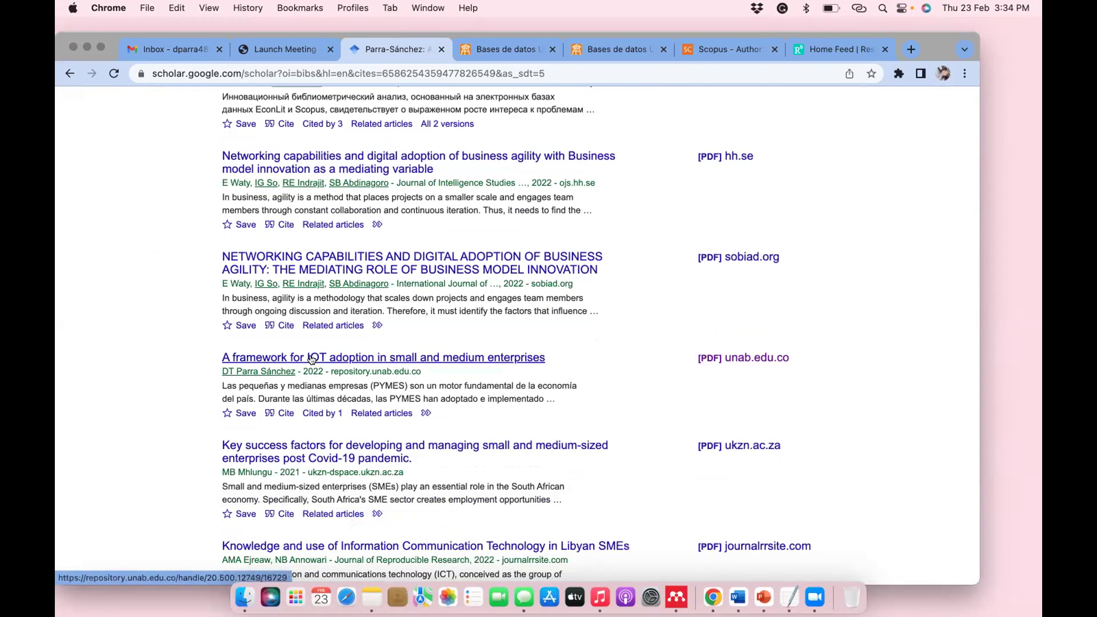
scroll(474, 368, "down", 1)
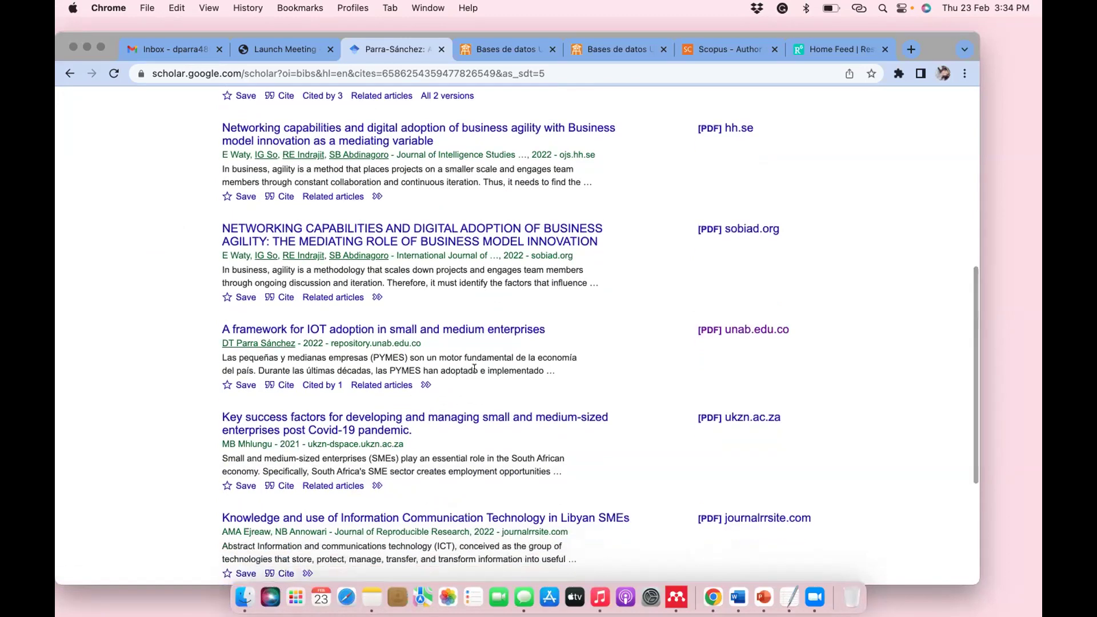
scroll(474, 370, "down", 2)
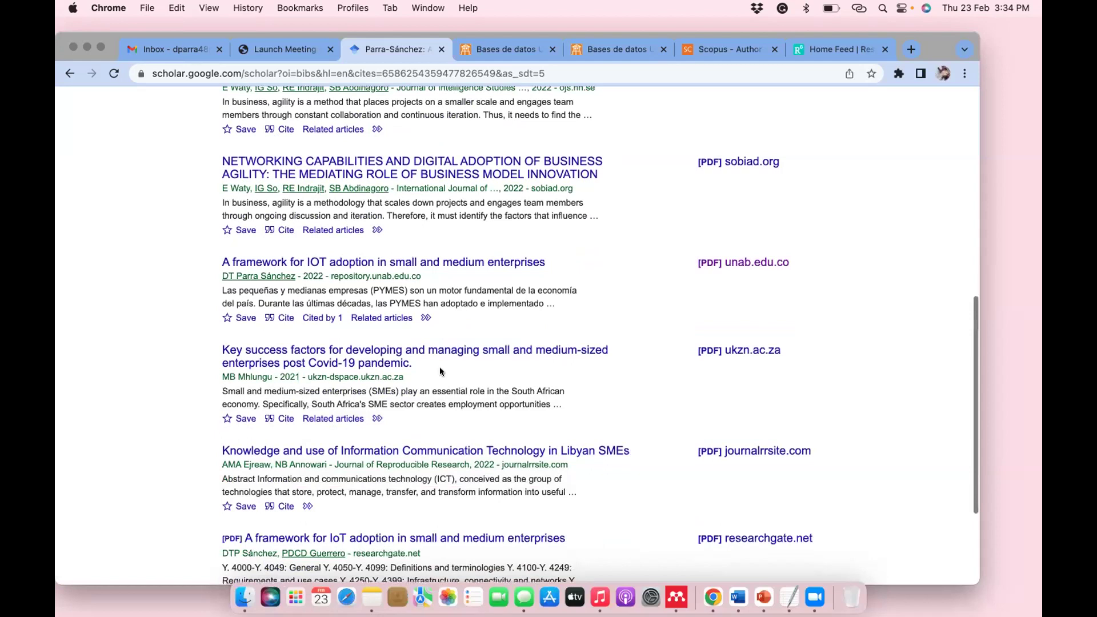
scroll(440, 370, "down", 1)
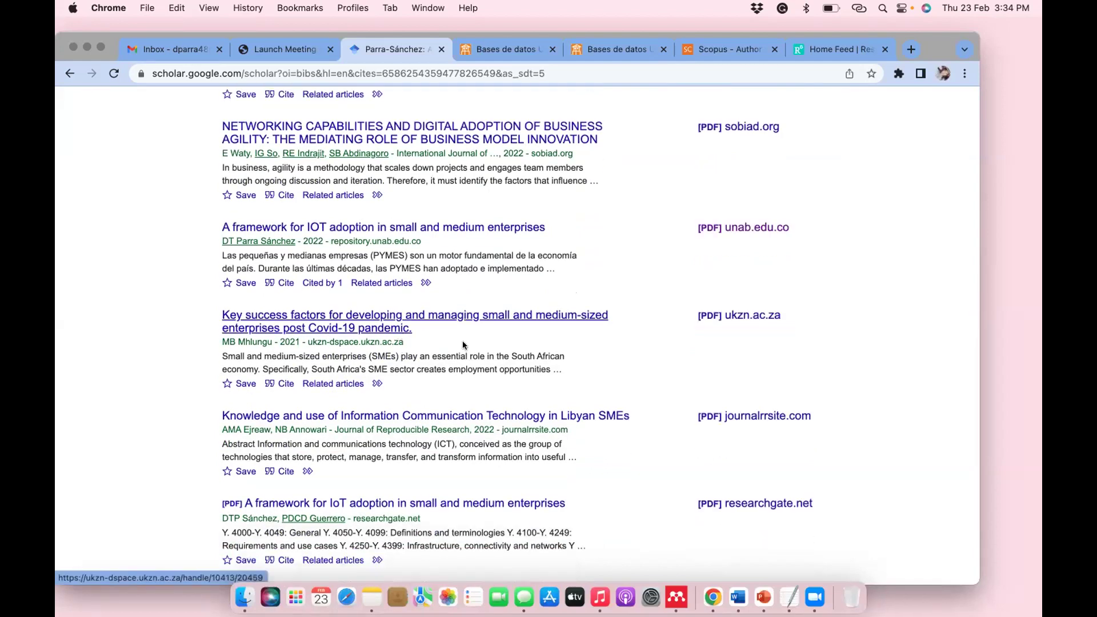
scroll(462, 339, "down", 2)
scroll(463, 339, "down", 1)
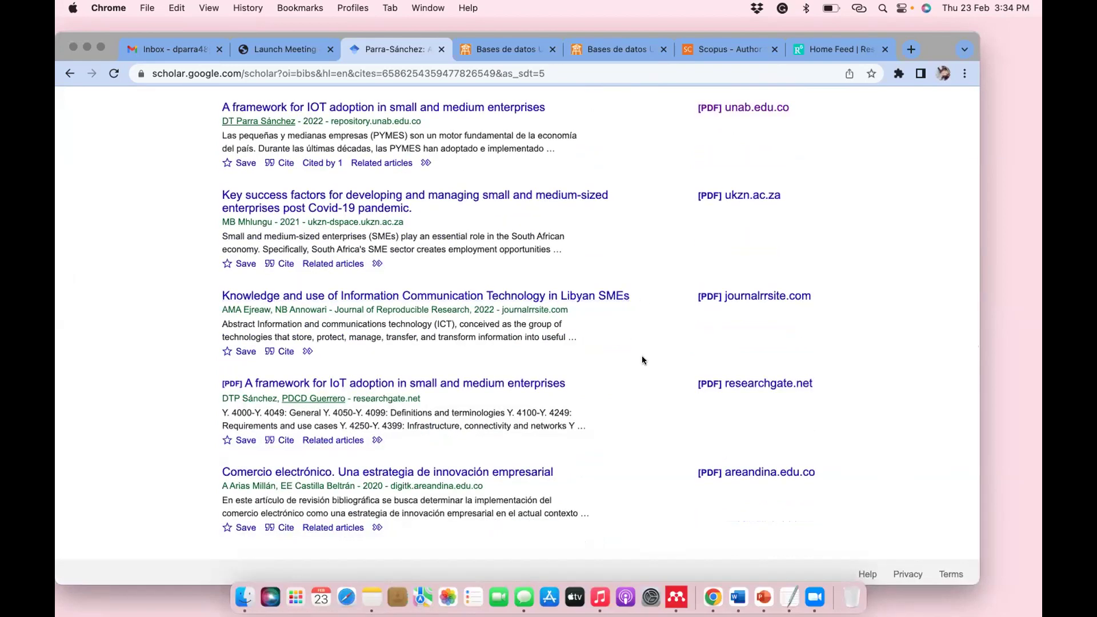
scroll(571, 394, "down", 1)
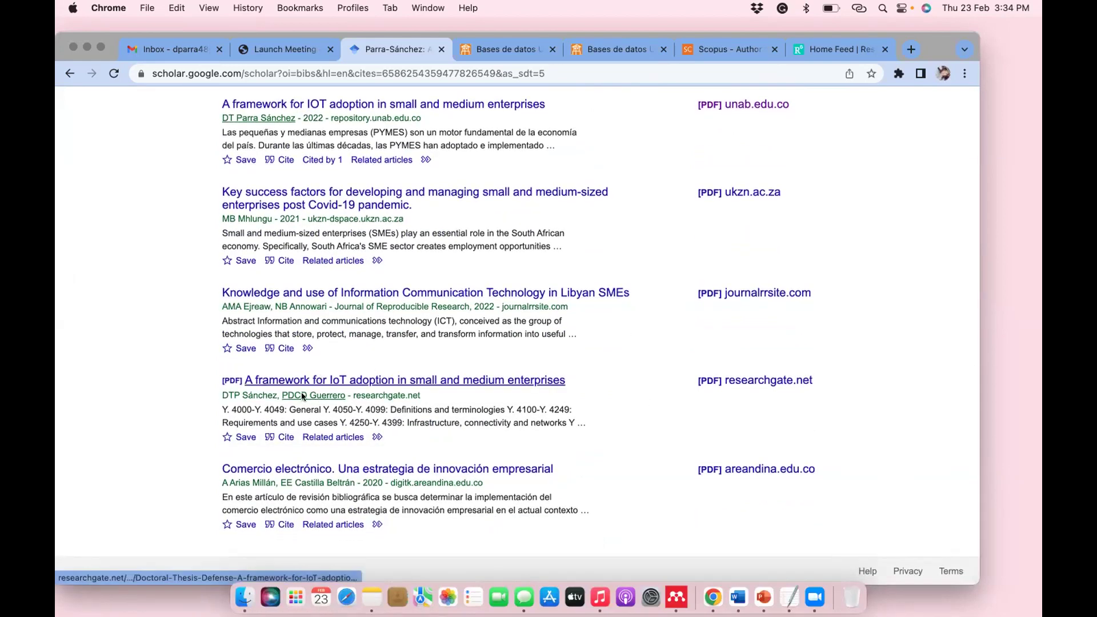
Open the areandina.edu.co PDF of "Comercio electrónico. Una estrategia de innovación empresarial", the last citing work
left_click_drag(437, 522, 195, 98)
left_click(169, 478)
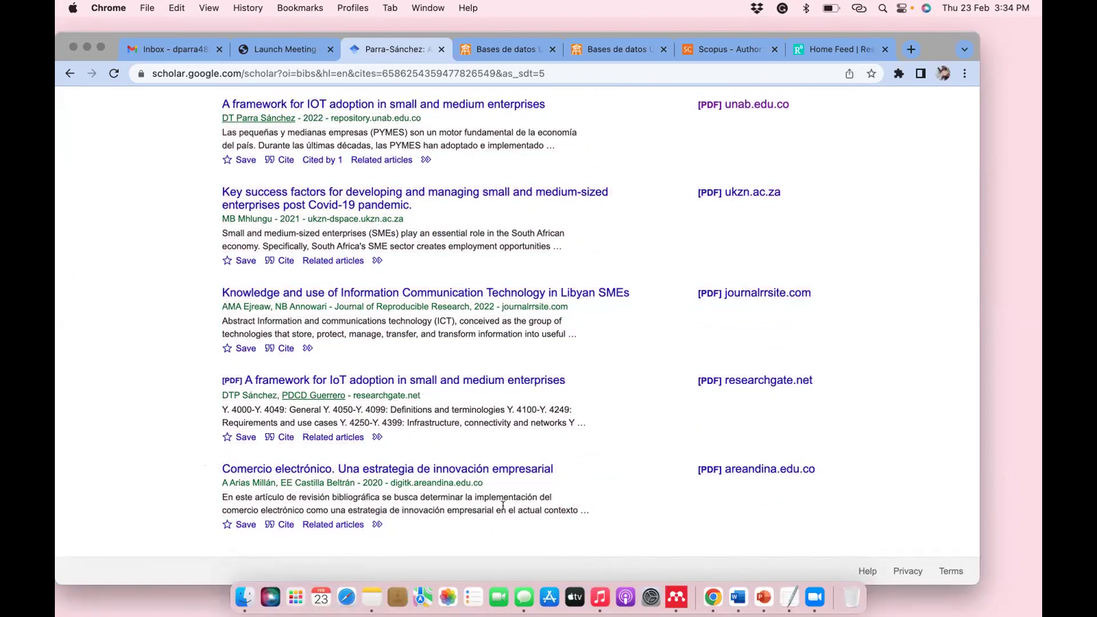
left_click(757, 468)
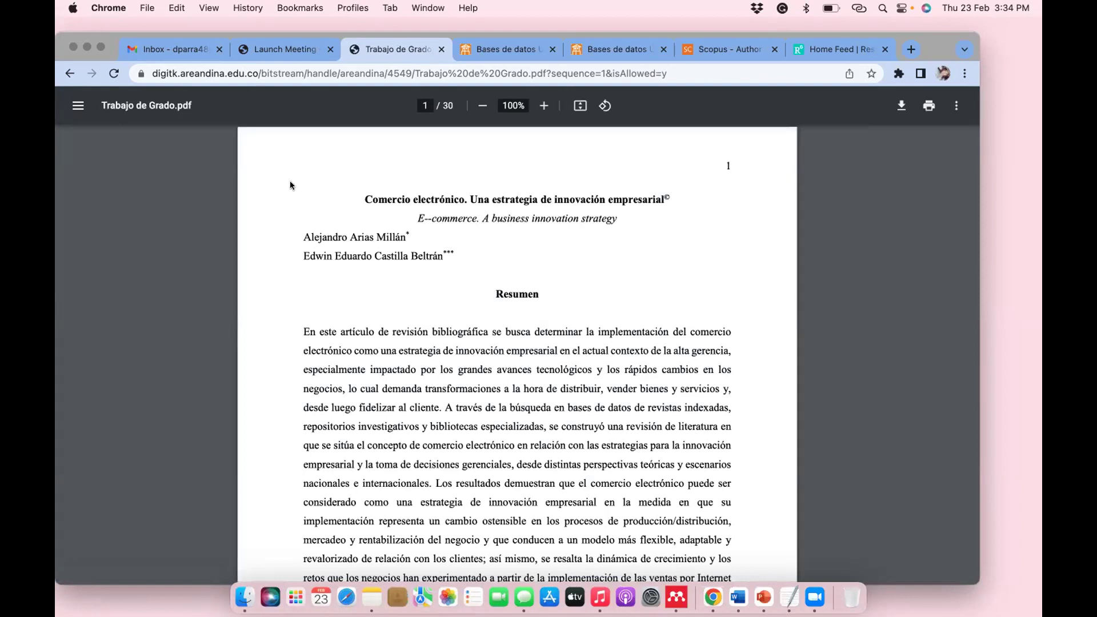
Return from the PDF to the researcher's profile page, going back through the citing works and the article's details
left_click(67, 74)
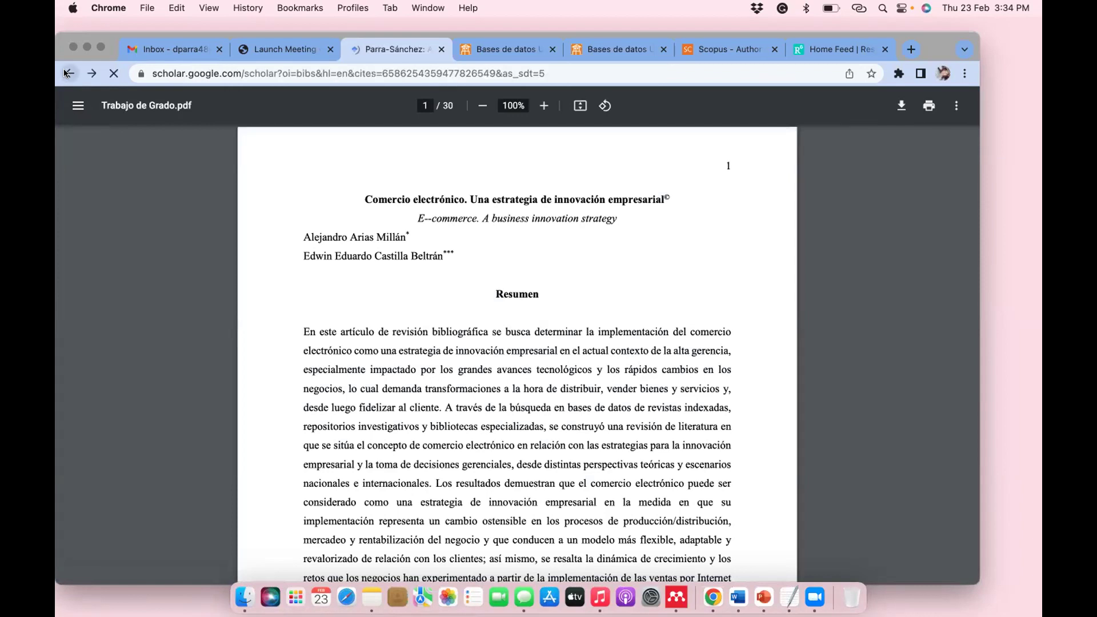
scroll(597, 424, "up", 2)
scroll(597, 423, "up", 10)
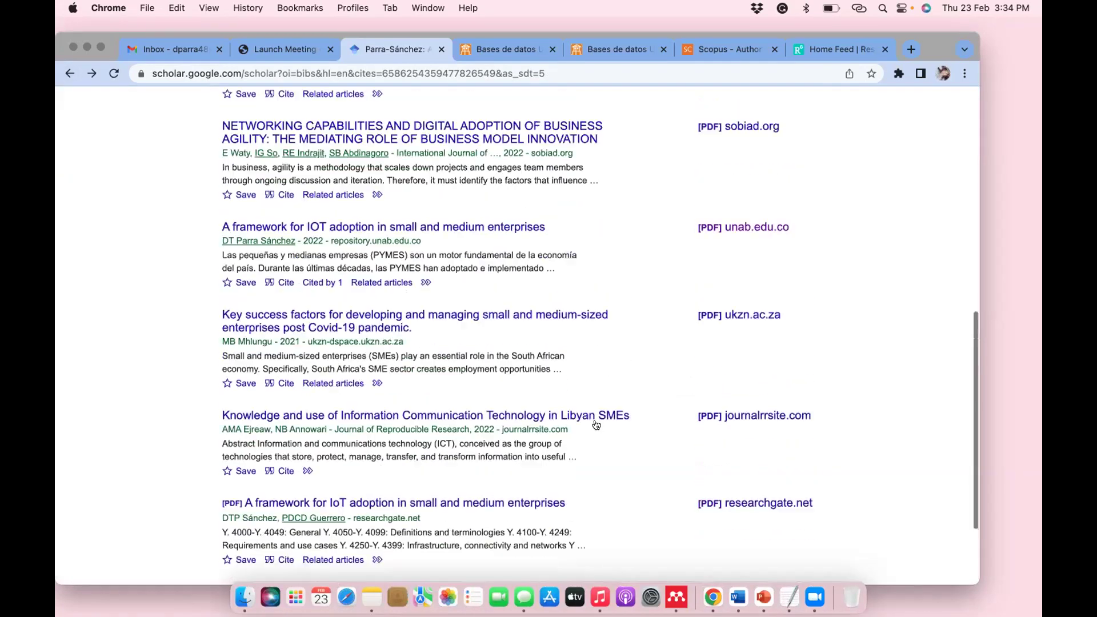
left_click(69, 74)
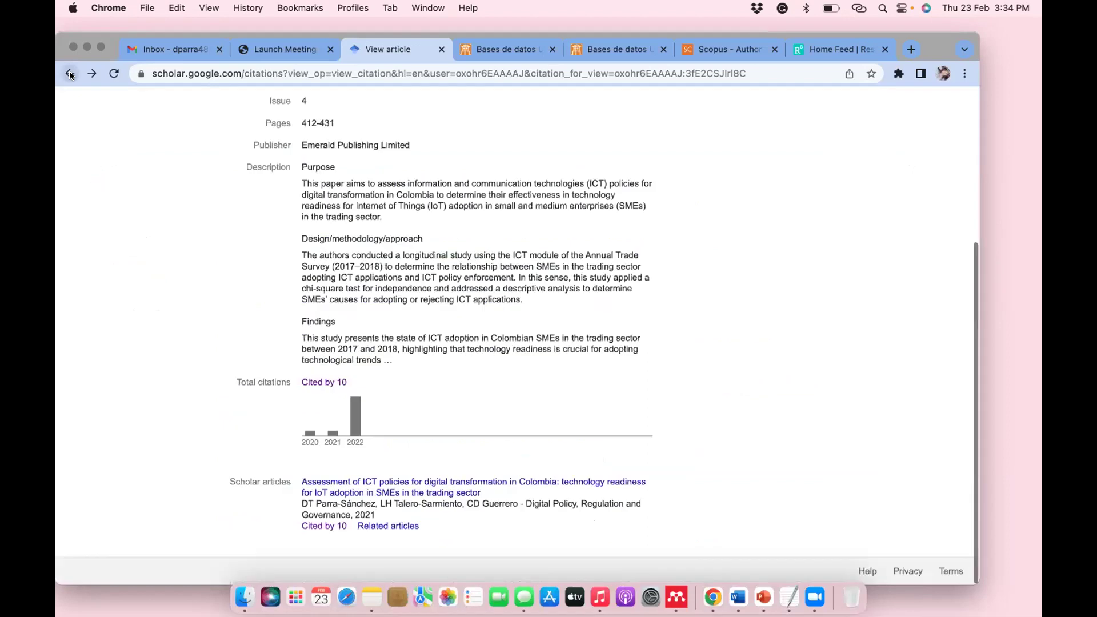
scroll(400, 343, "up", 10)
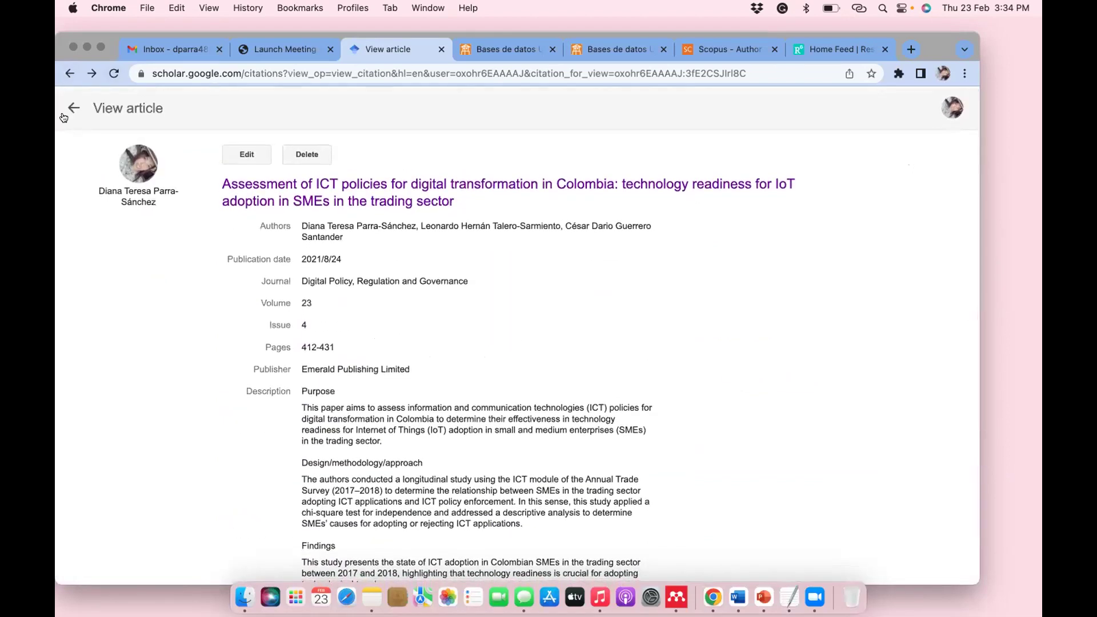
left_click(69, 73)
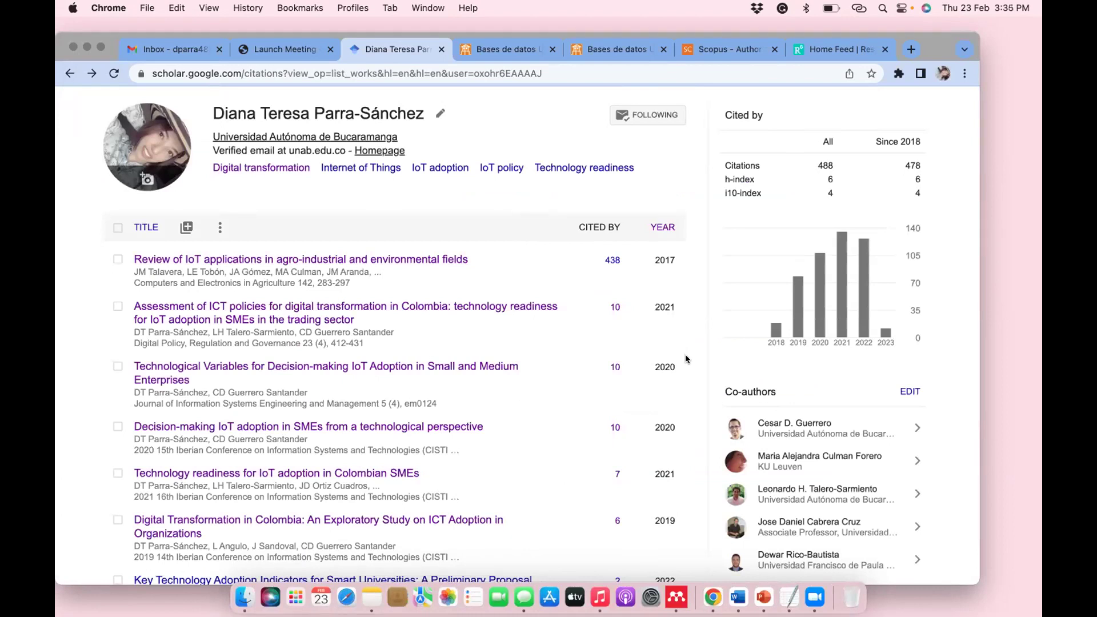
Review the citation metrics and yearly chart, highlighting the h-index and i10-index rows in turn and clearing the selection
scroll(684, 354, "up", 1)
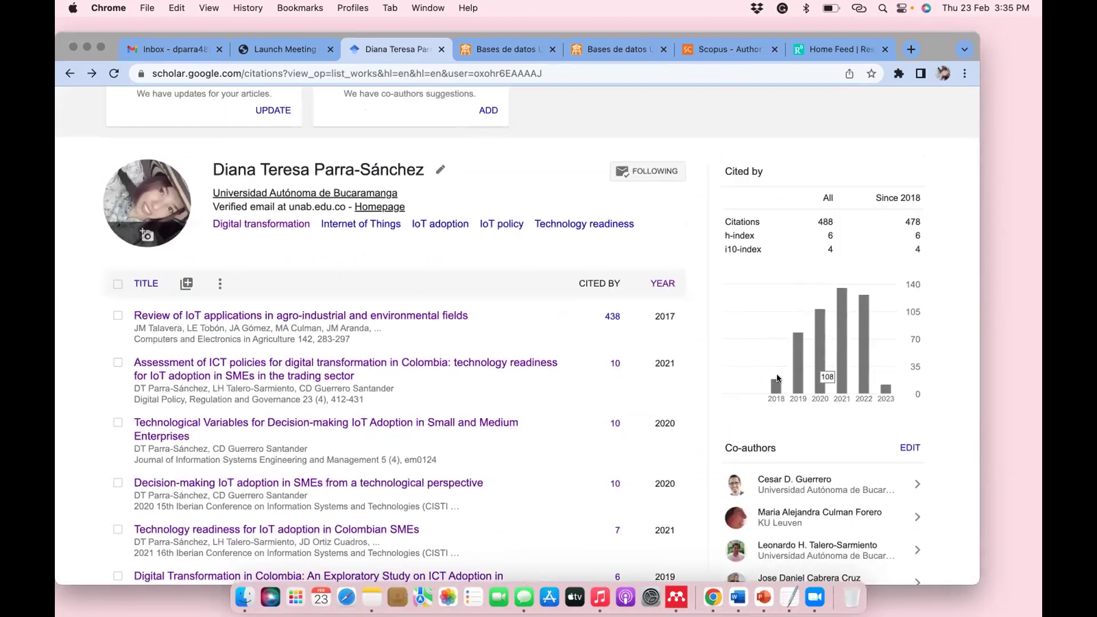
mouse_move(854, 294)
left_click_drag(915, 236, 786, 233)
left_click(786, 233)
left_click_drag(924, 235, 937, 251)
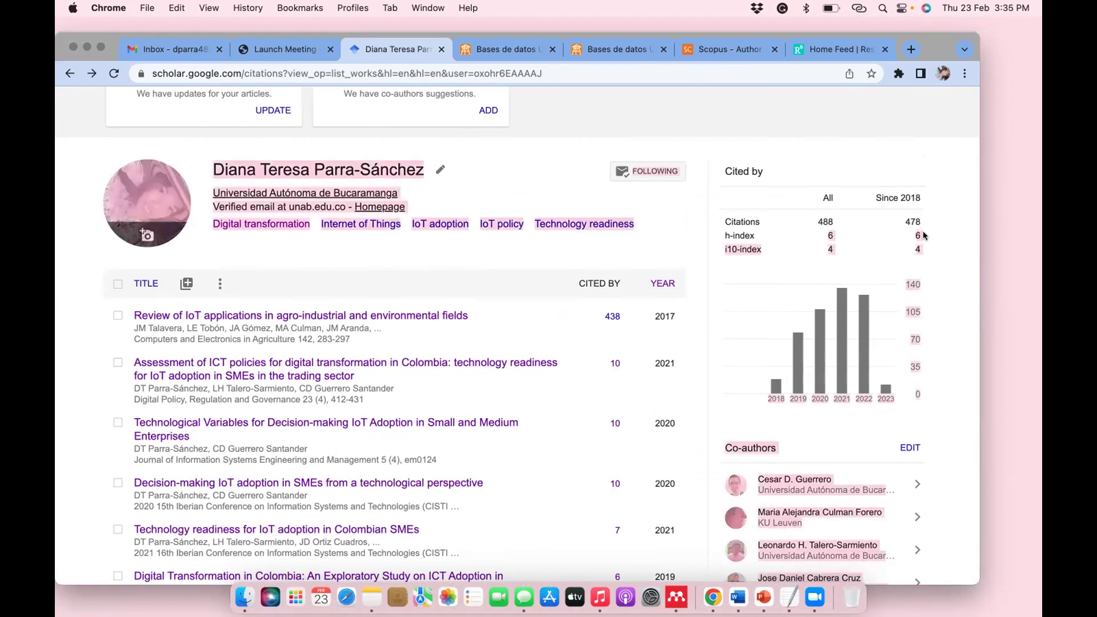
scroll(938, 196, "down", 1)
left_click(938, 196)
scroll(938, 196, "down", 1)
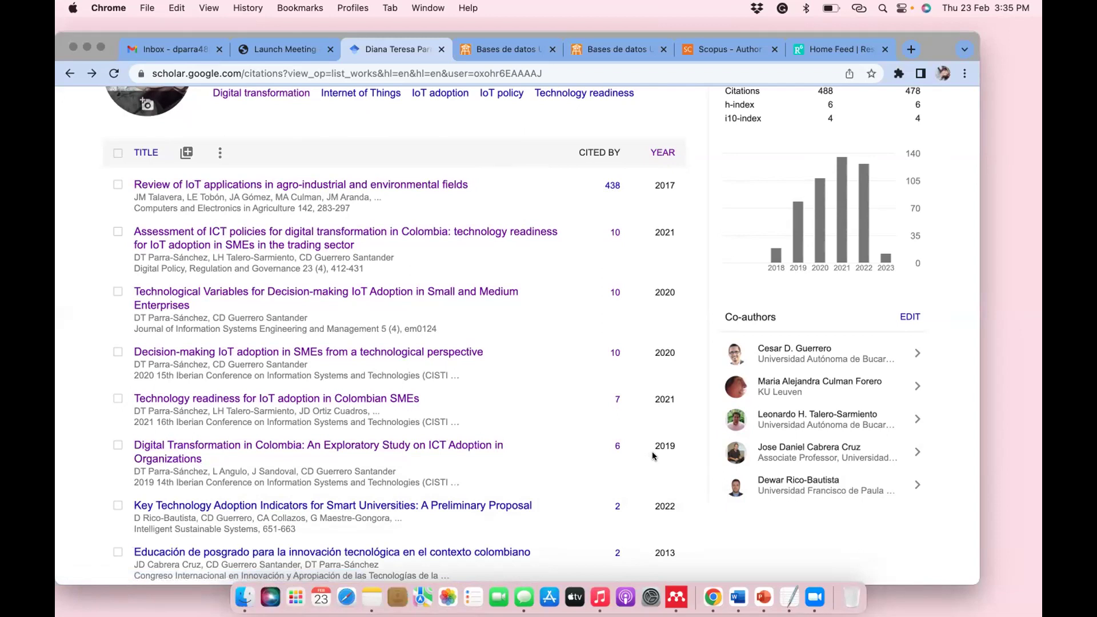
scroll(654, 455, "up", 1)
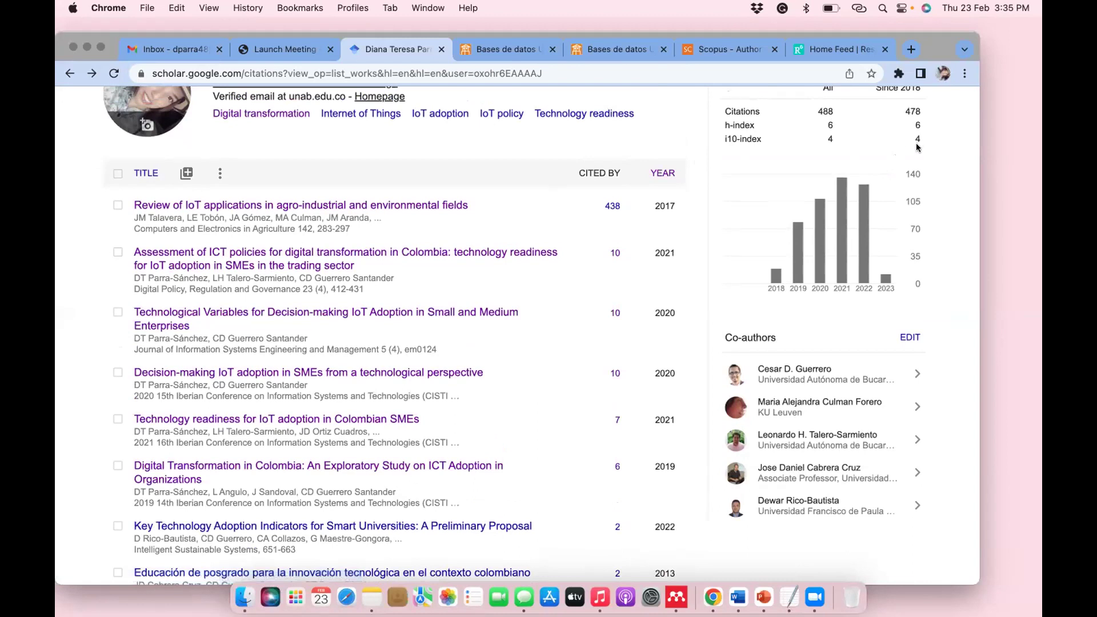
scroll(920, 287, "up", 5)
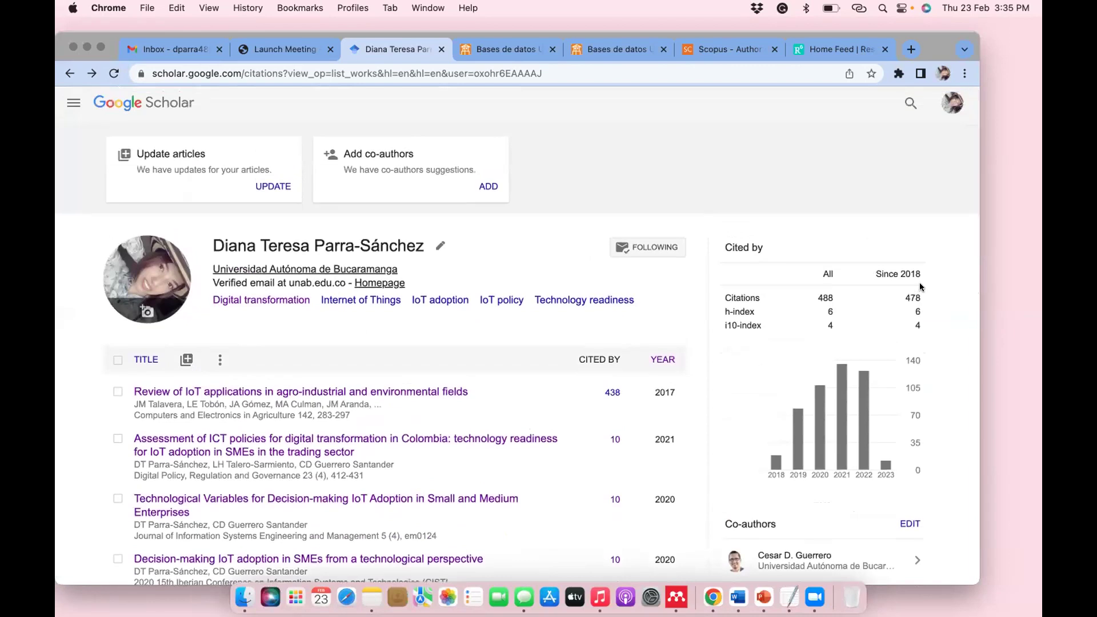
Examine the profile's co-authors list and their affiliations, along with the citation summary above it
scroll(919, 287, "down", 5)
scroll(921, 287, "down", 2)
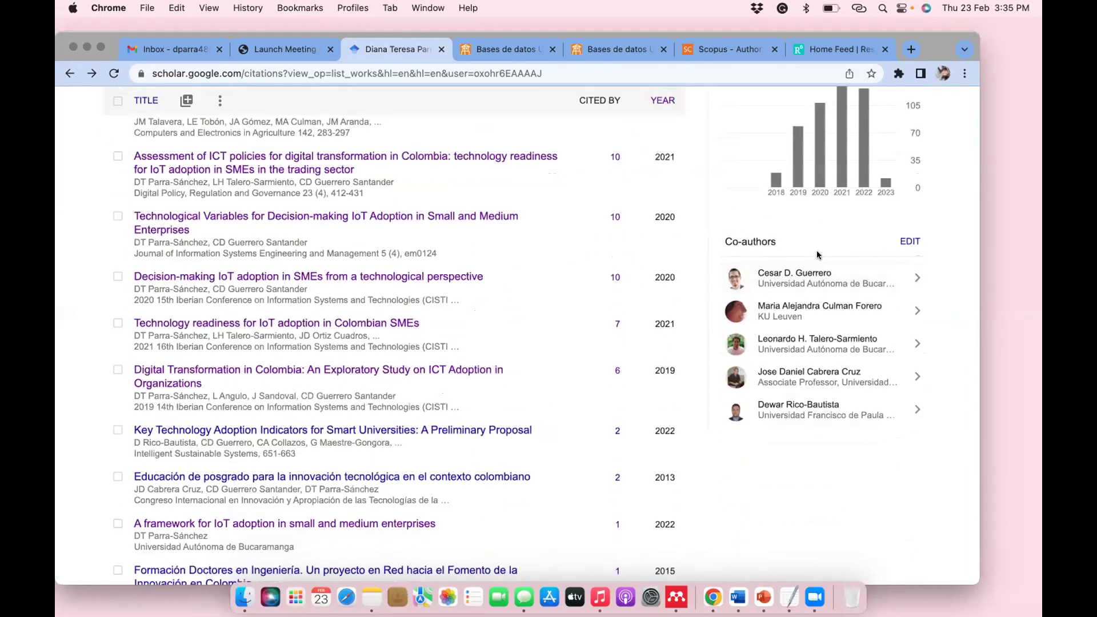
scroll(833, 460, "up", 2)
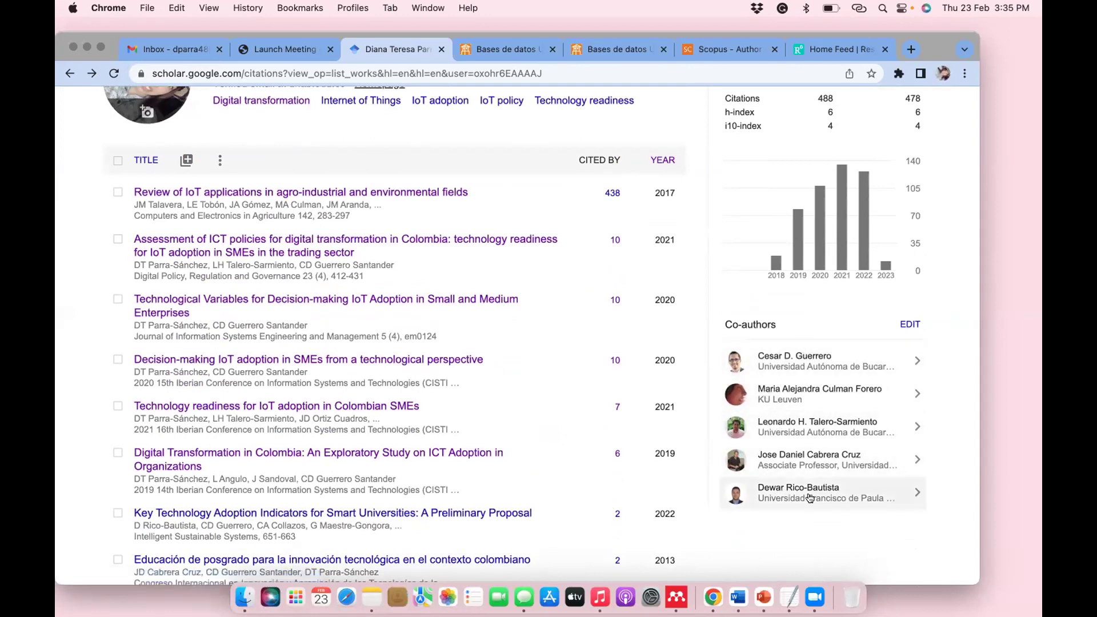
scroll(810, 497, "up", 1)
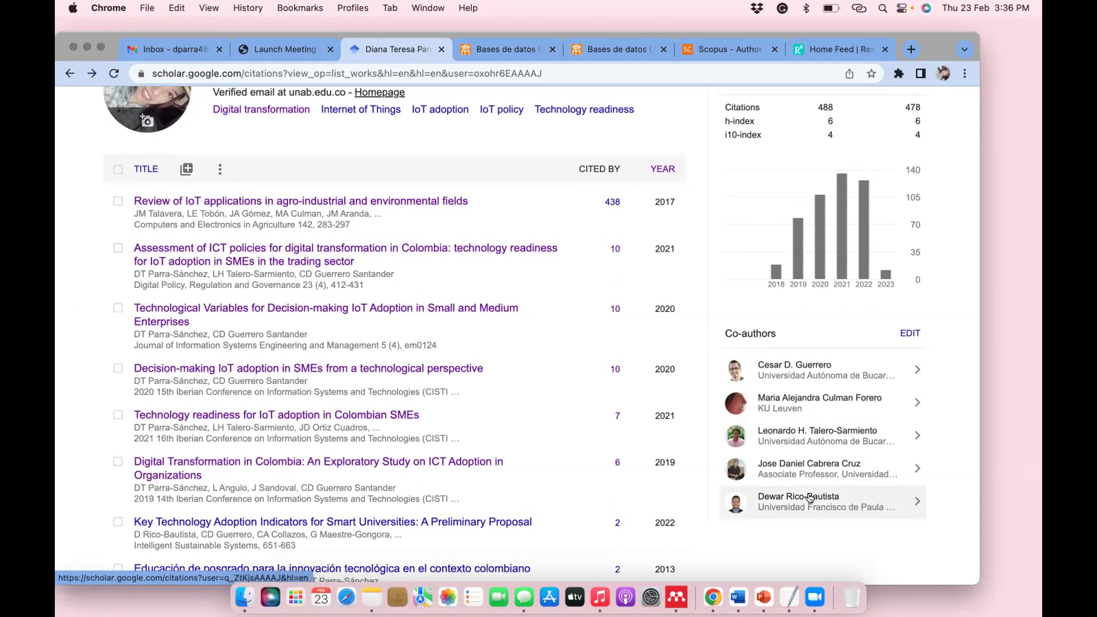
scroll(809, 497, "up", 5)
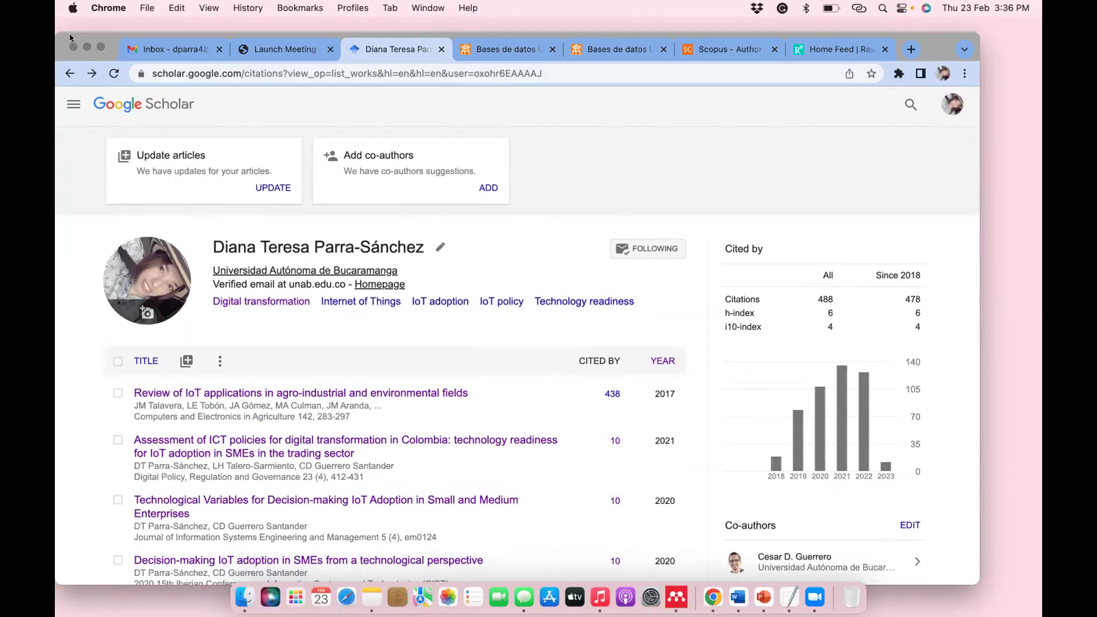
scroll(719, 440, "down", 2)
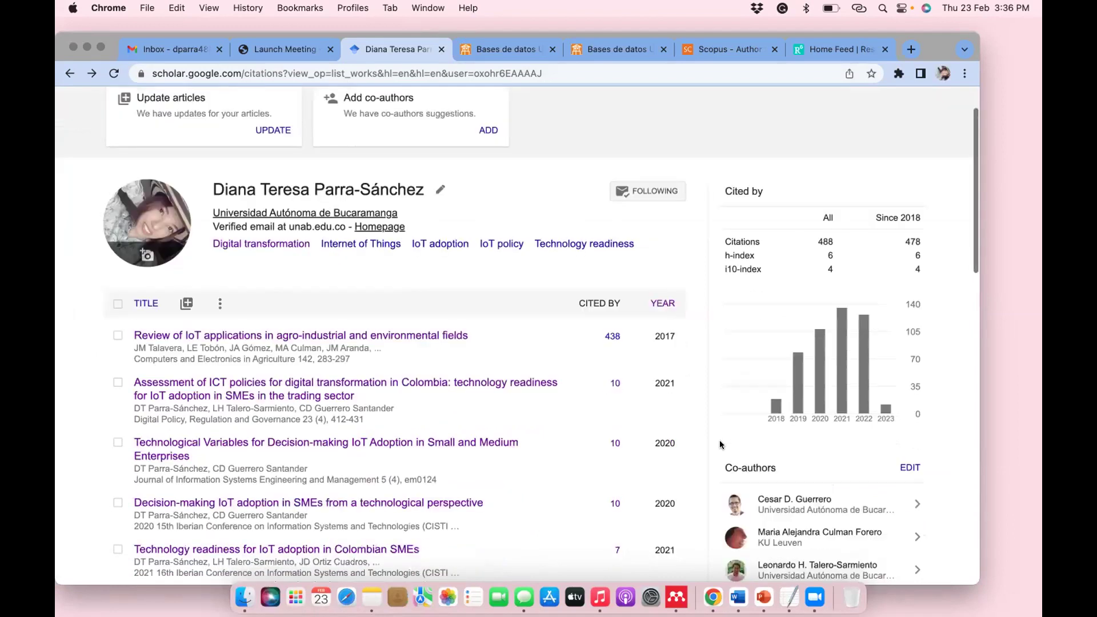
scroll(718, 444, "down", 5)
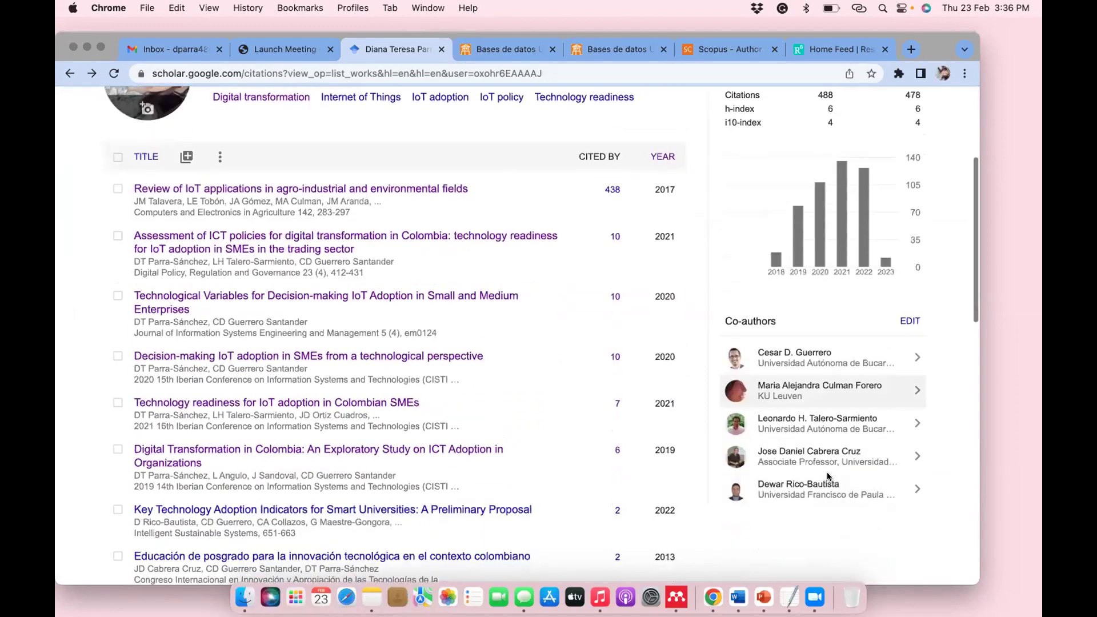
Look through the profile's publication list with its citation counts and years, and return to the profile header
scroll(827, 471, "up", 4)
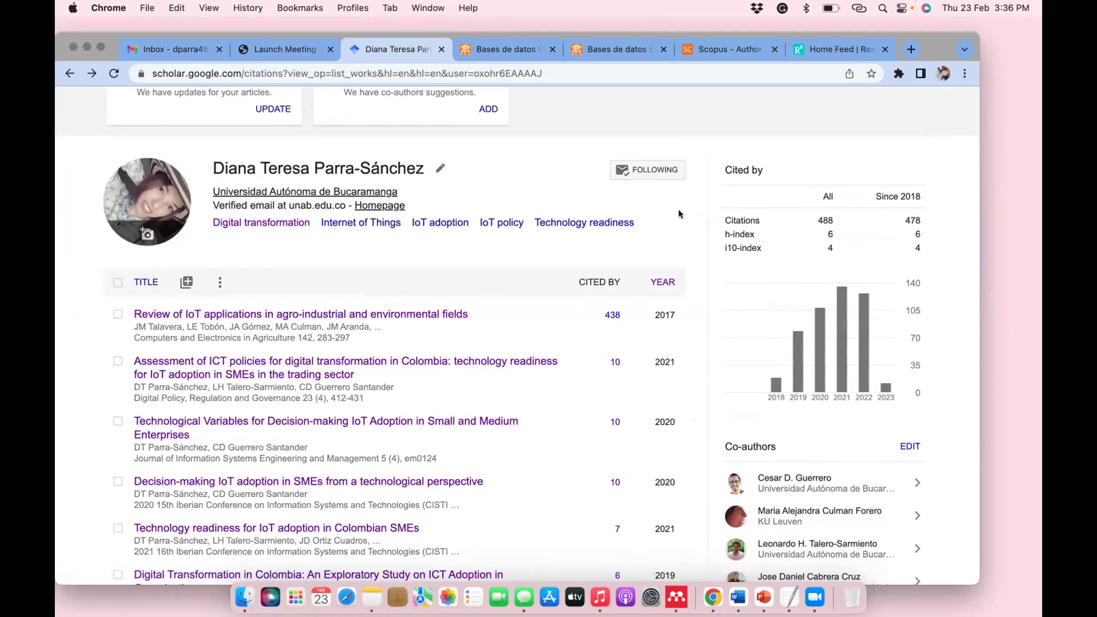
scroll(684, 379, "down", 5)
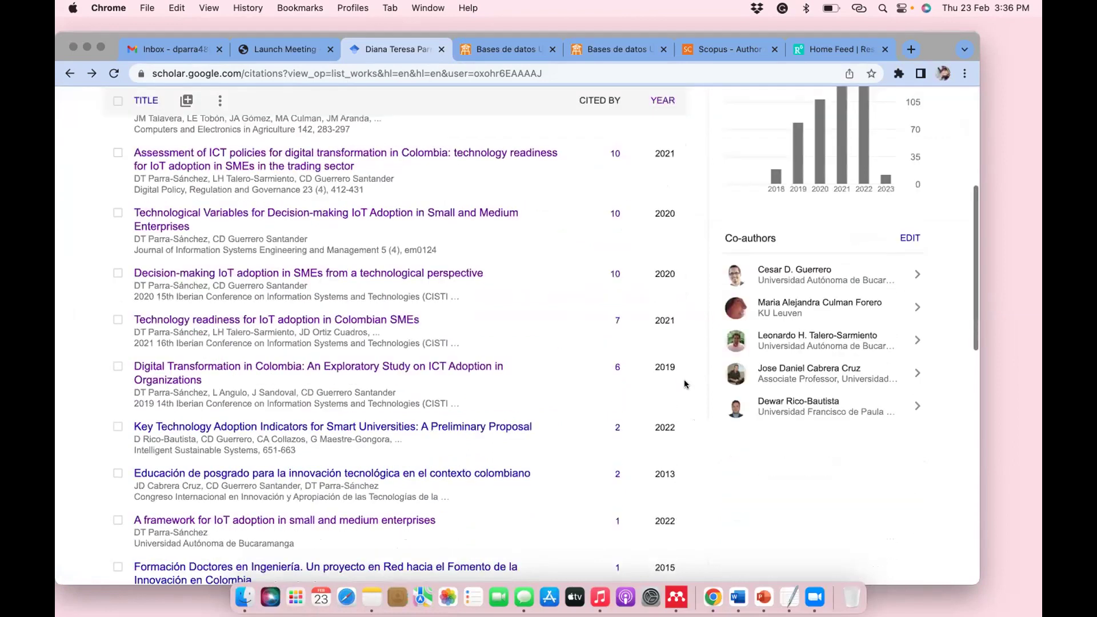
scroll(683, 379, "down", 10)
scroll(684, 384, "up", 15)
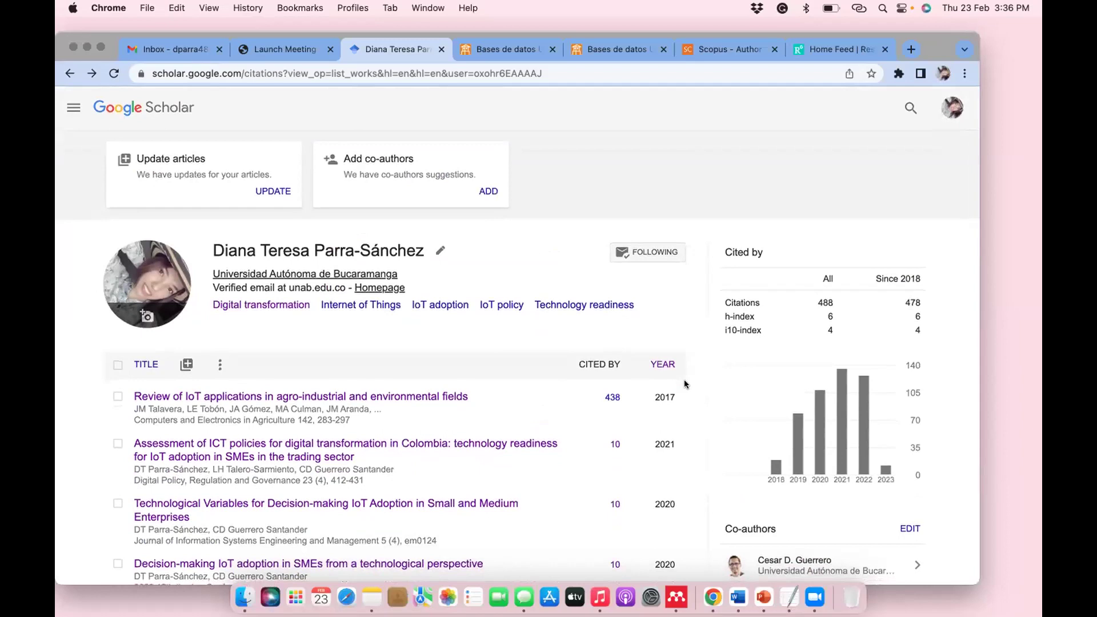
Open the form for adding an article manually and set the publication type to Thesis
scroll(685, 384, "down", 3)
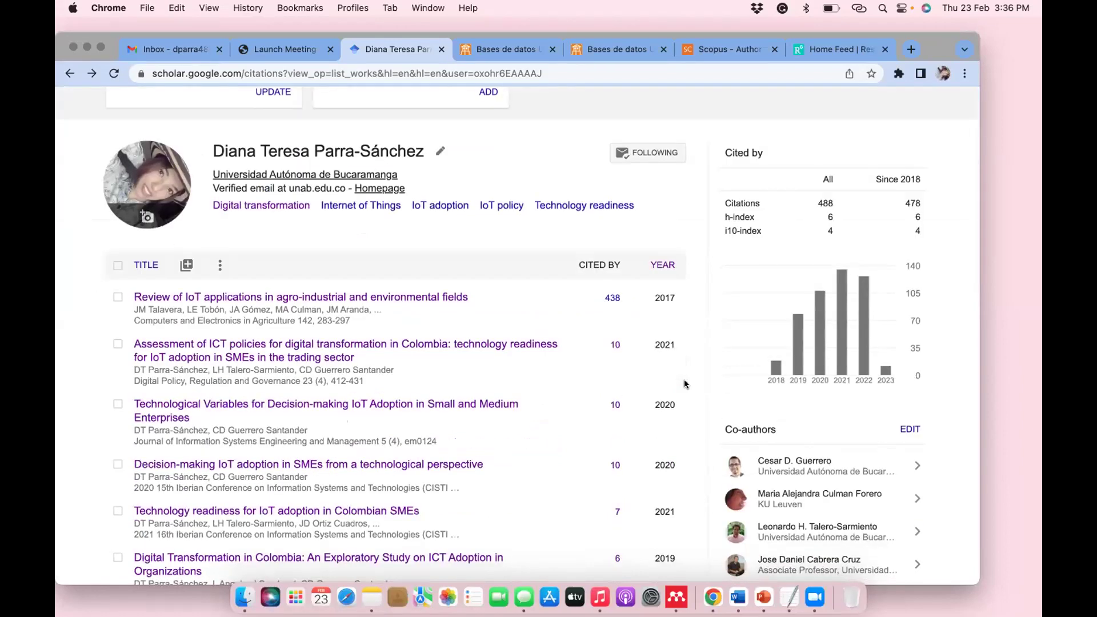
scroll(685, 384, "down", 2)
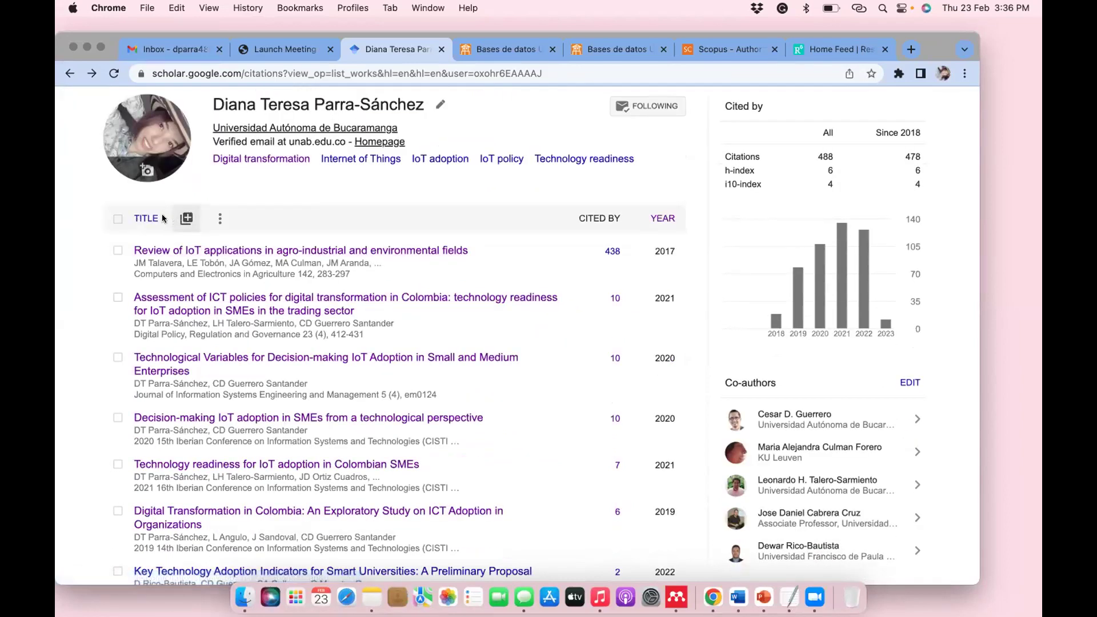
left_click(183, 218)
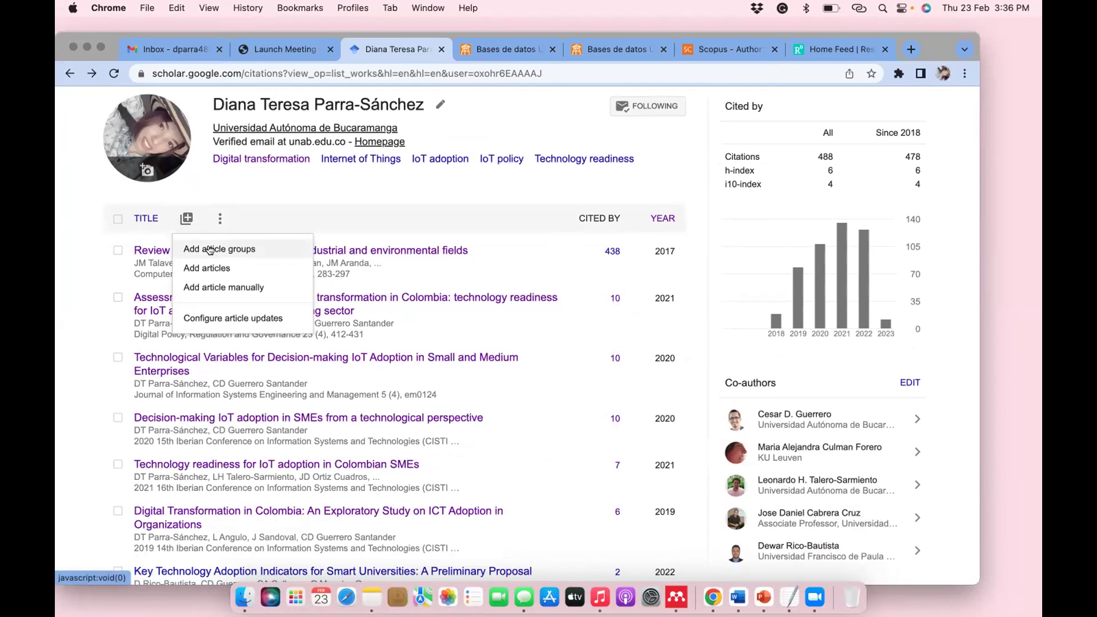
left_click(203, 289)
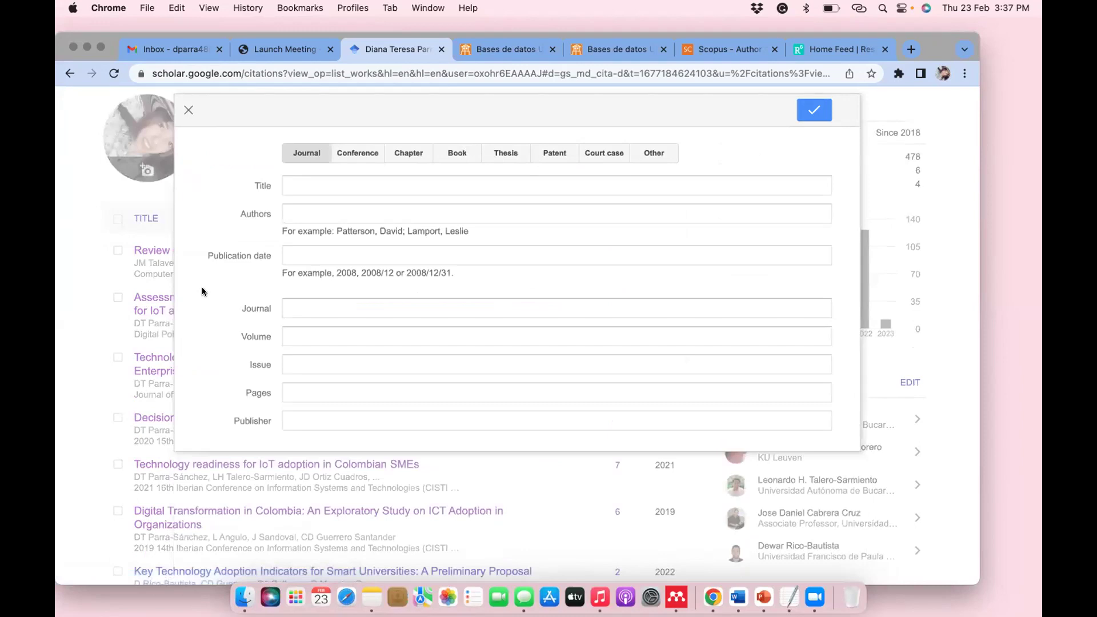
left_click(500, 157)
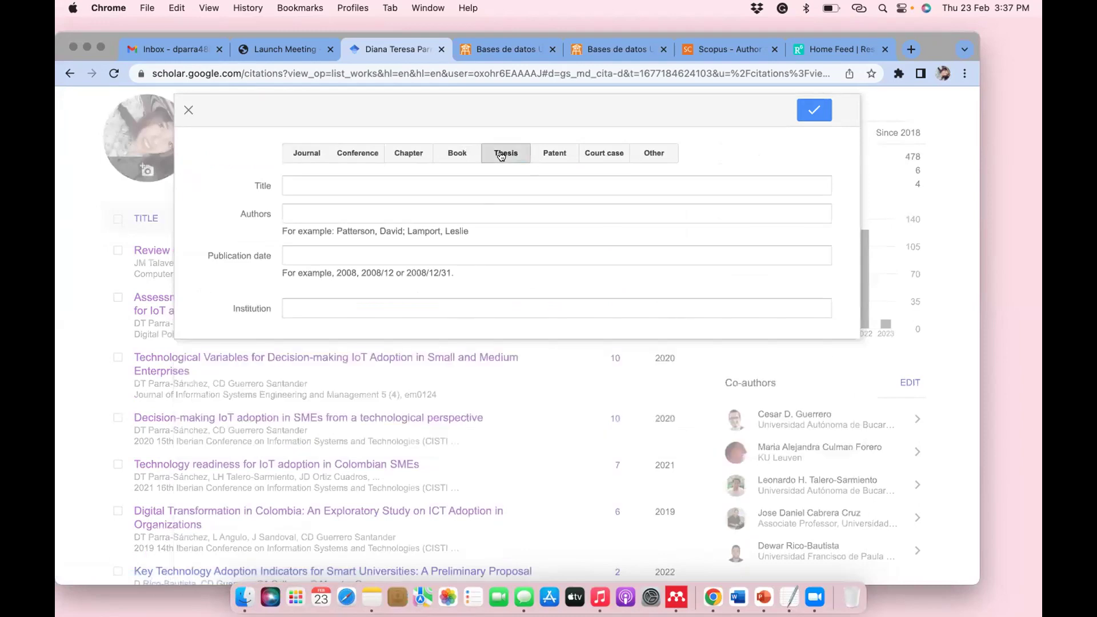
Review the thesis form's Title and Authors fields, highlighting each of the two sample author names to show the required format
left_click(337, 186)
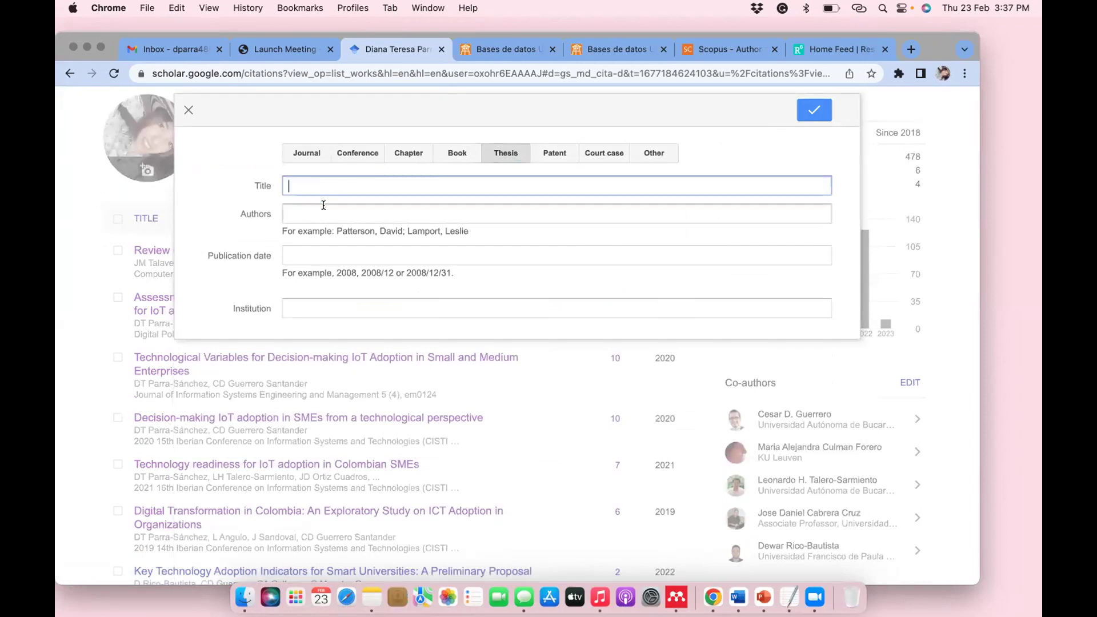
left_click(323, 205)
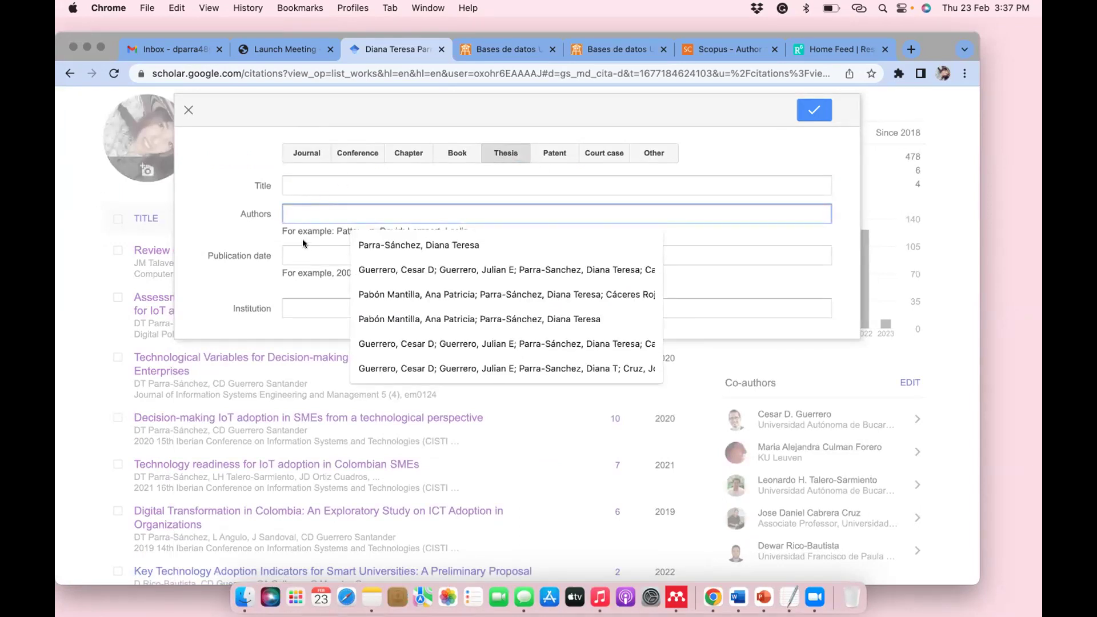
left_click(345, 241)
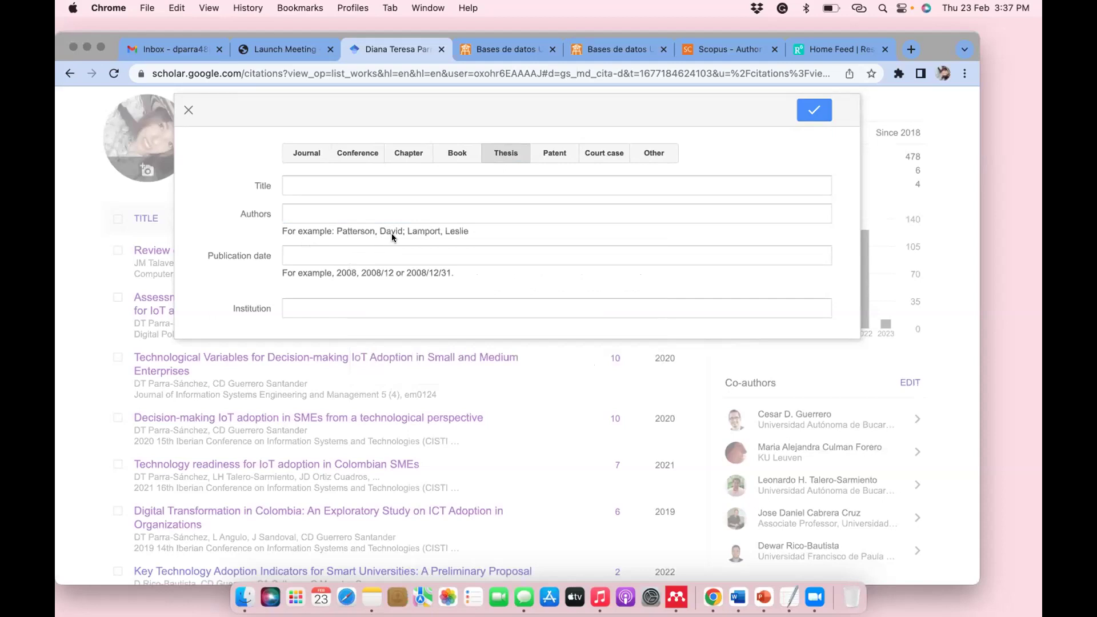
left_click_drag(336, 231, 382, 229)
left_click(377, 230)
left_click_drag(408, 231, 476, 235)
Review the Publication date, Institution and Title fields of the thesis form, highlighting the 2008/12/31 sample date
left_click(408, 257)
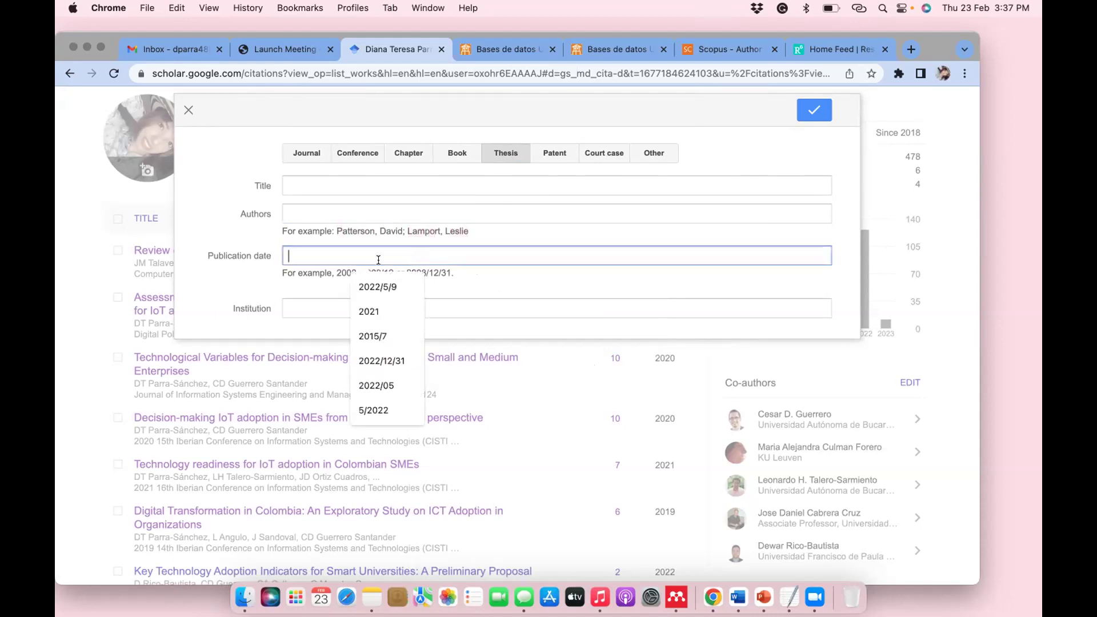
left_click(537, 280)
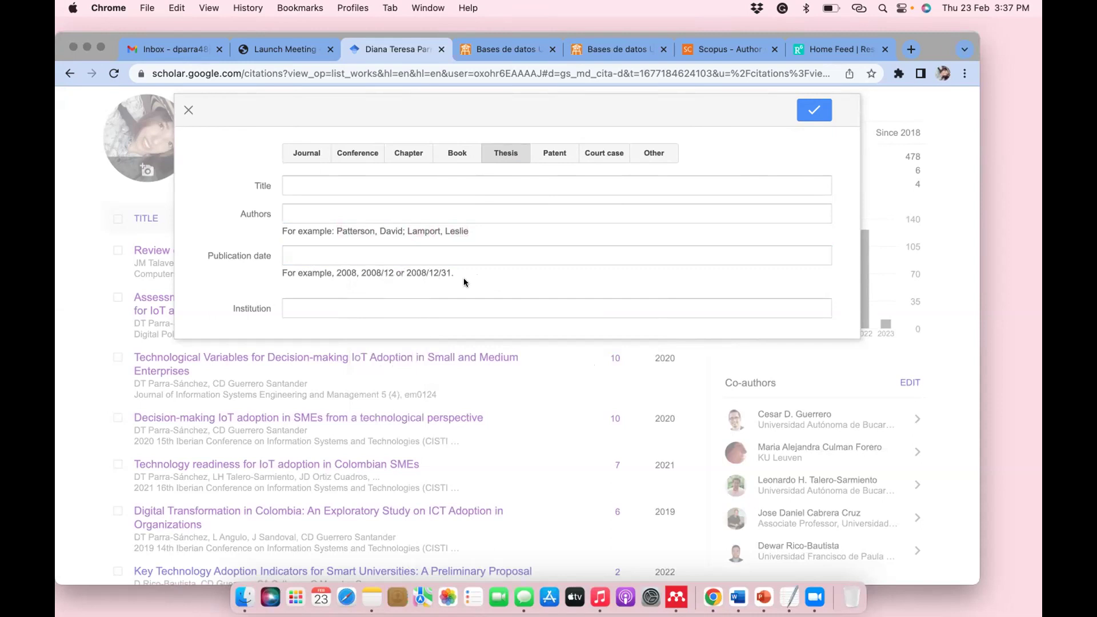
left_click_drag(453, 273, 403, 274)
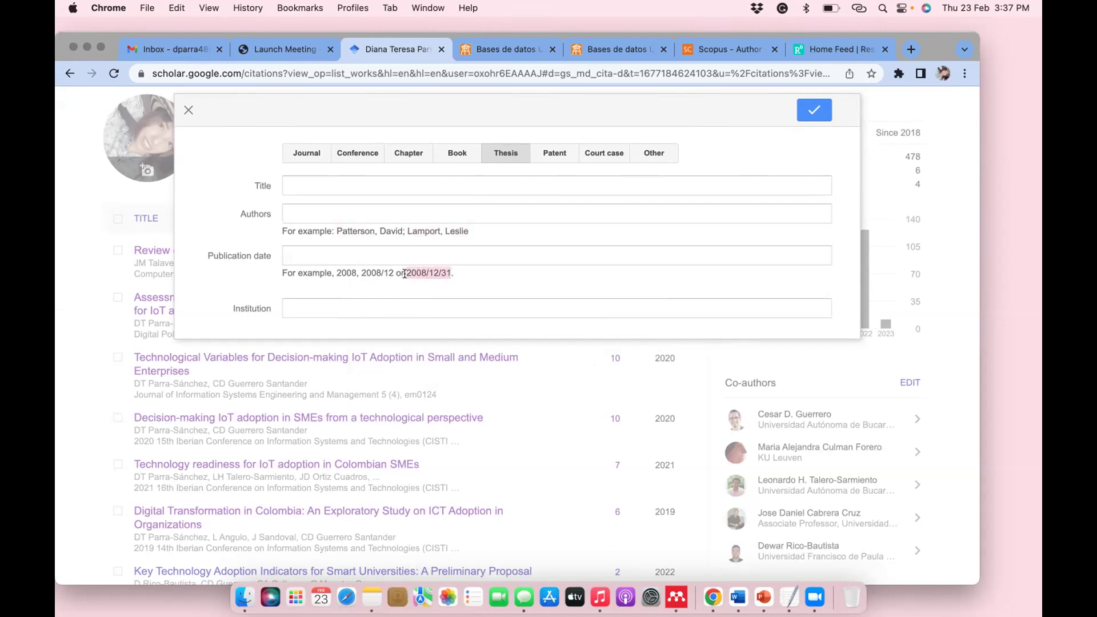
left_click(337, 303)
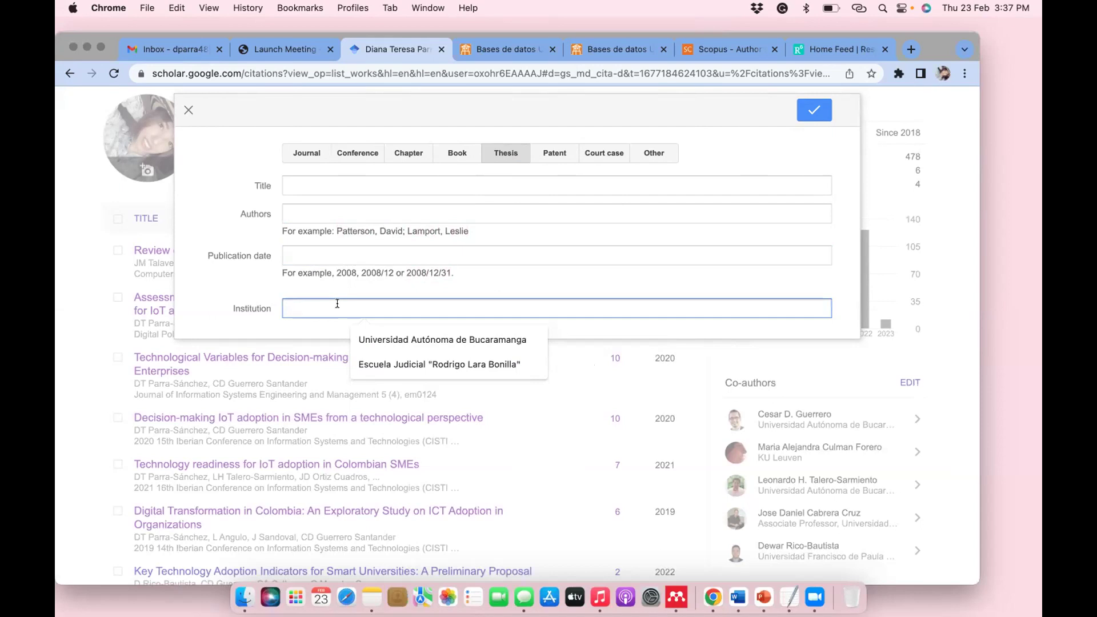
left_click(330, 187)
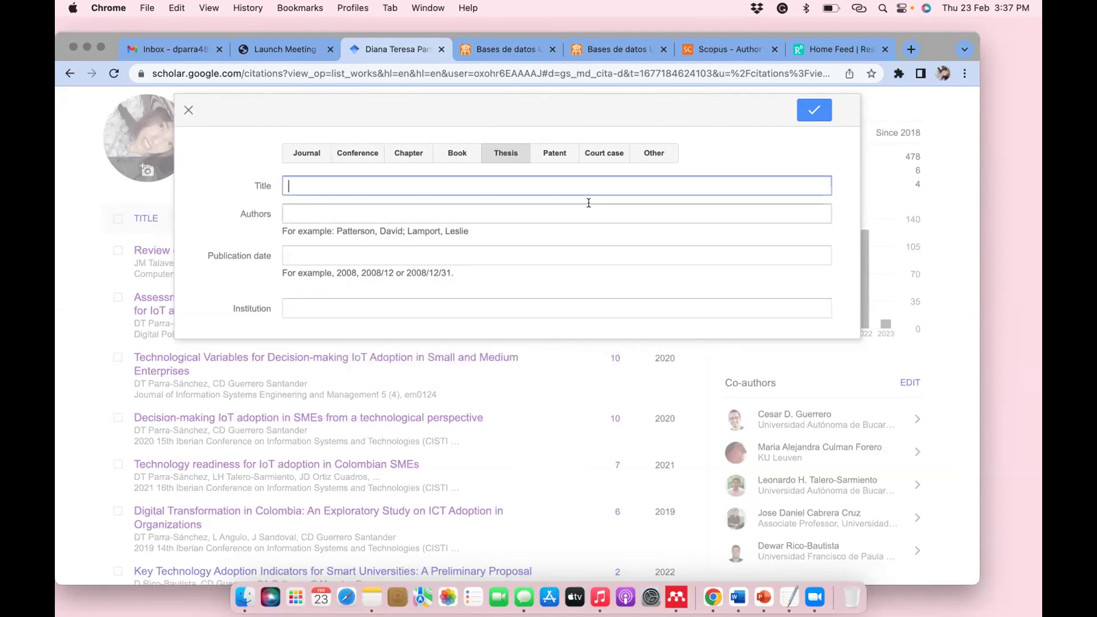
Set the publication type to Journal and review its fields from Title and Authors through Journal, Volume, Issue, Pages and Publisher
left_click(307, 153)
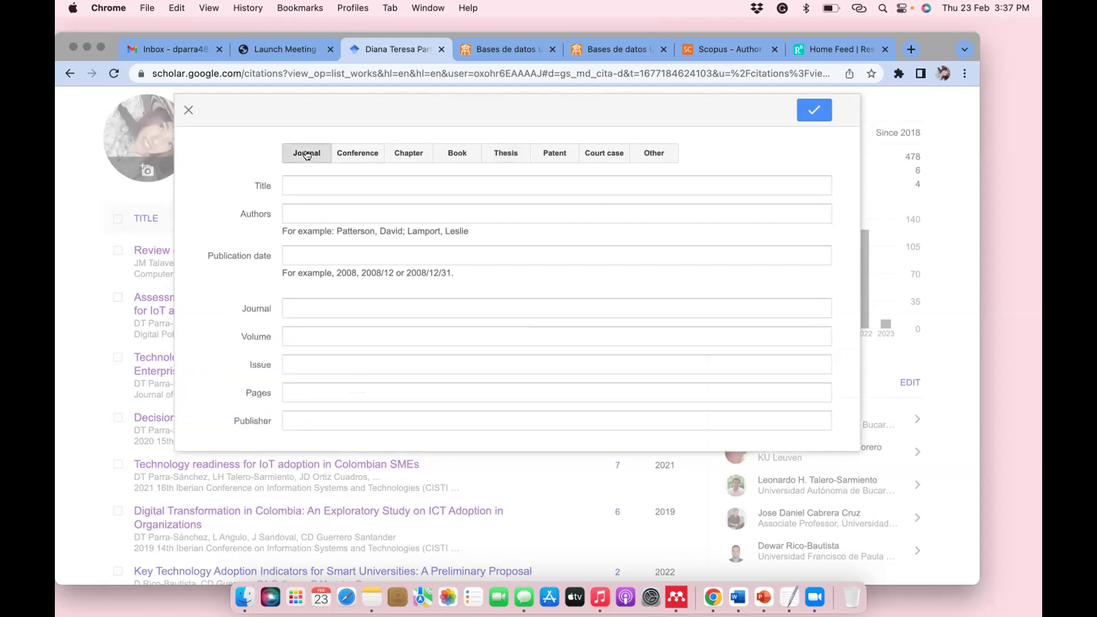
left_click(300, 184)
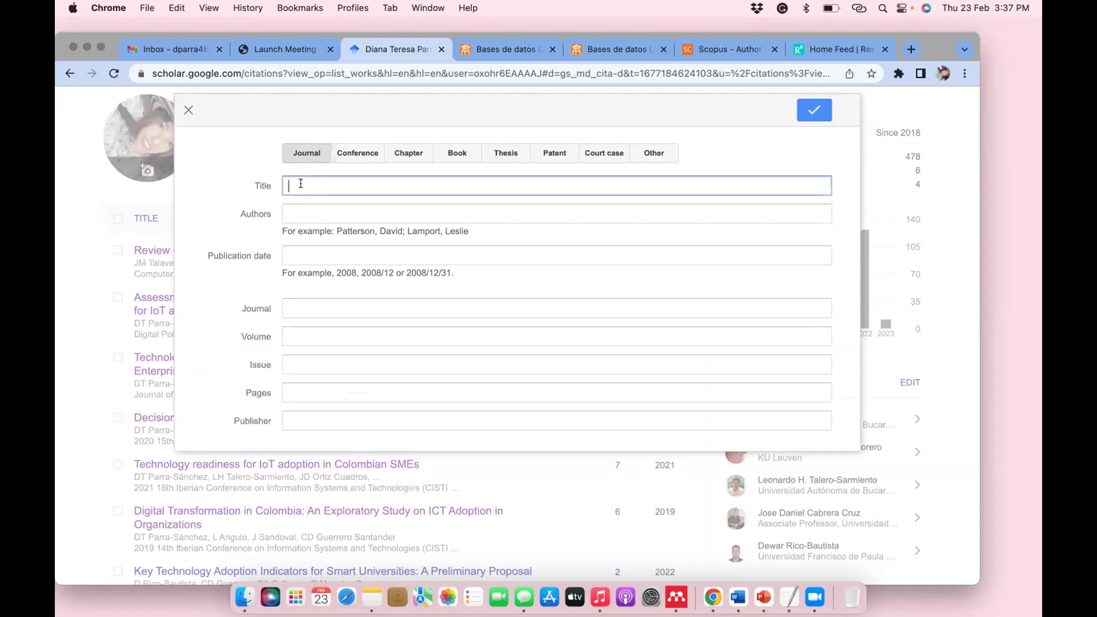
left_click(303, 213)
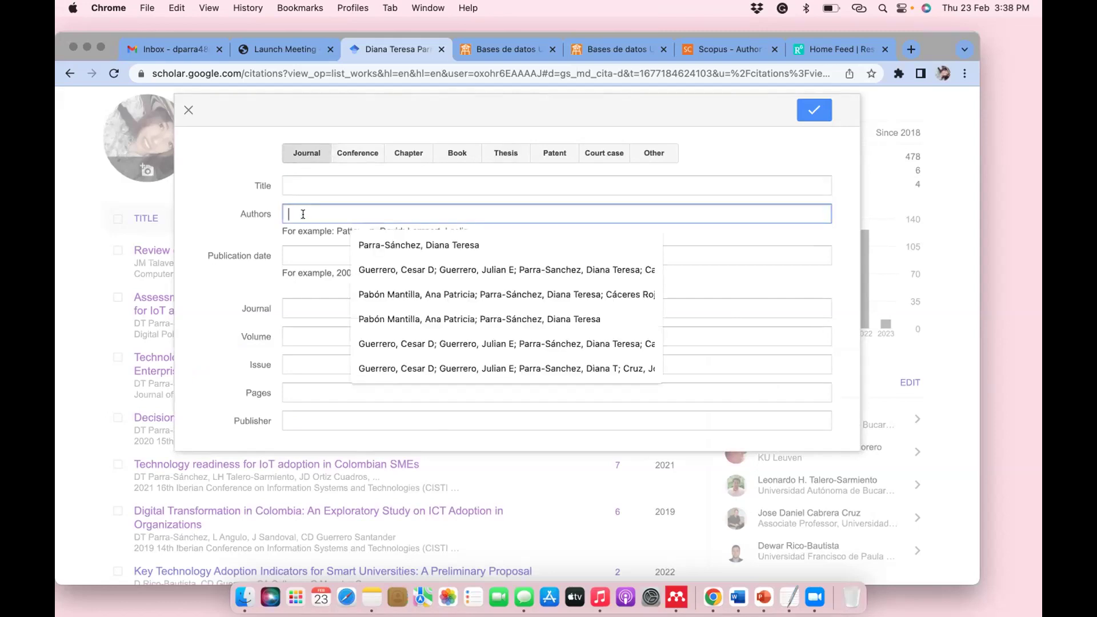
key("Tab")
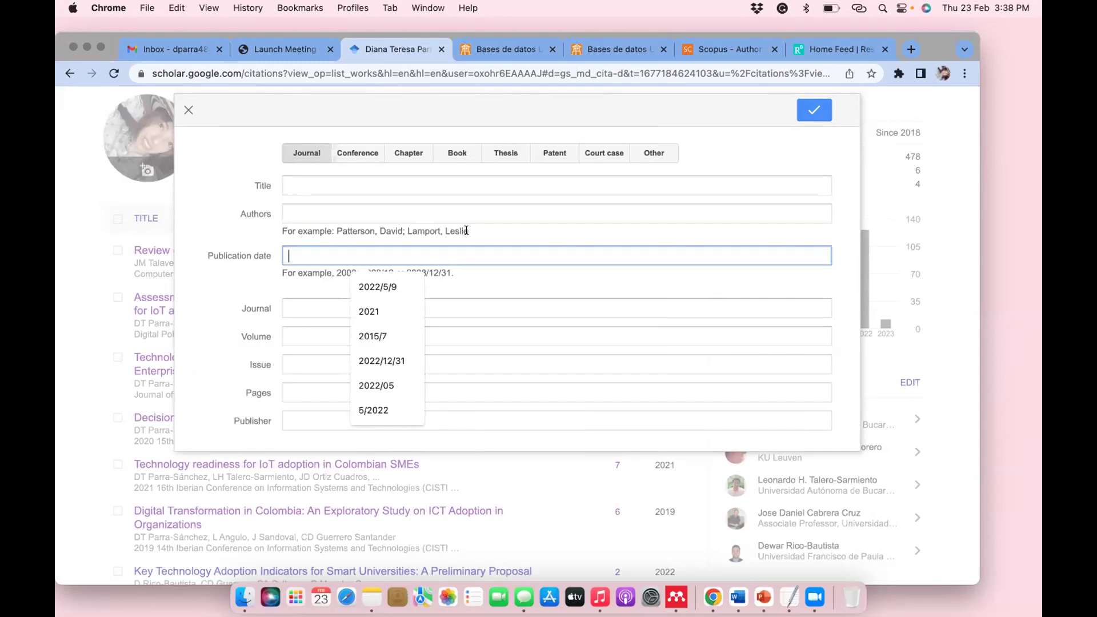
left_click(484, 229)
left_click(346, 256)
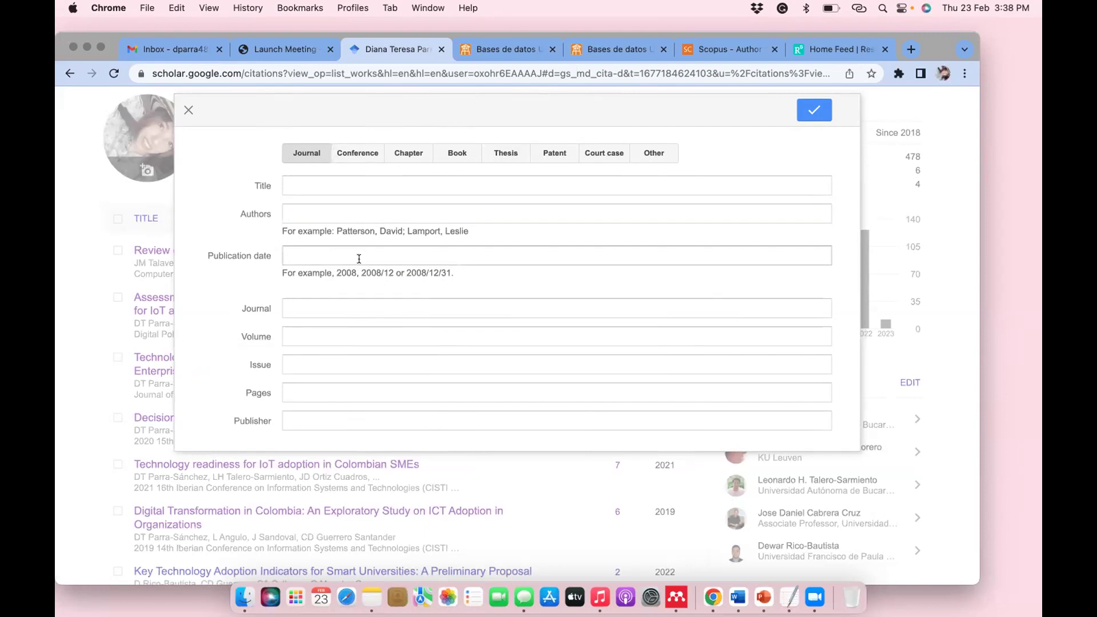
left_click(342, 298)
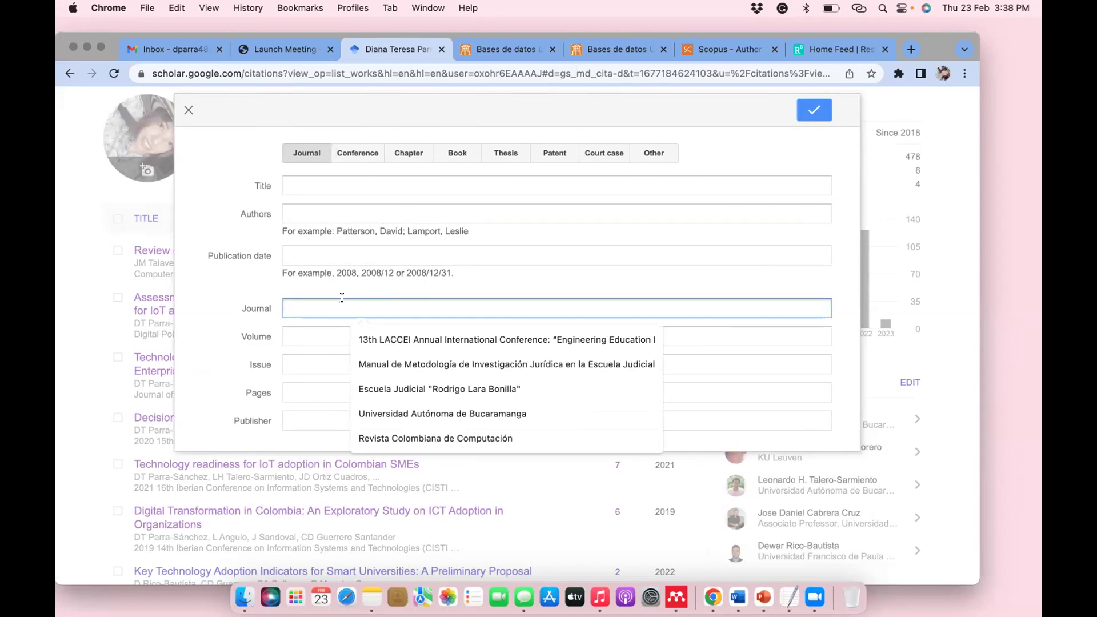
left_click(324, 335)
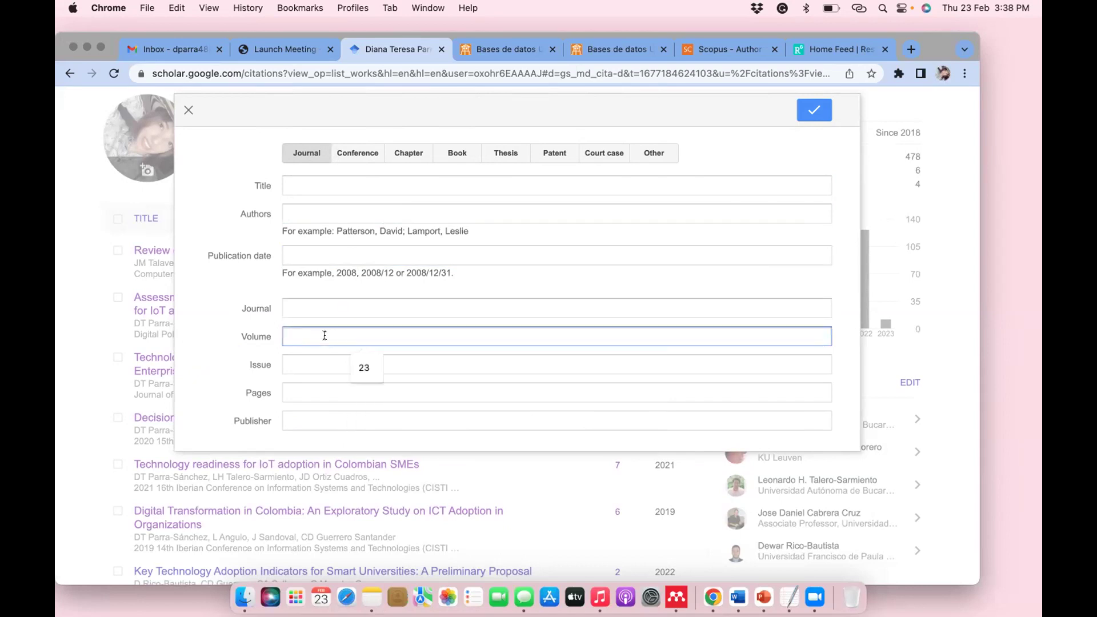
left_click(314, 363)
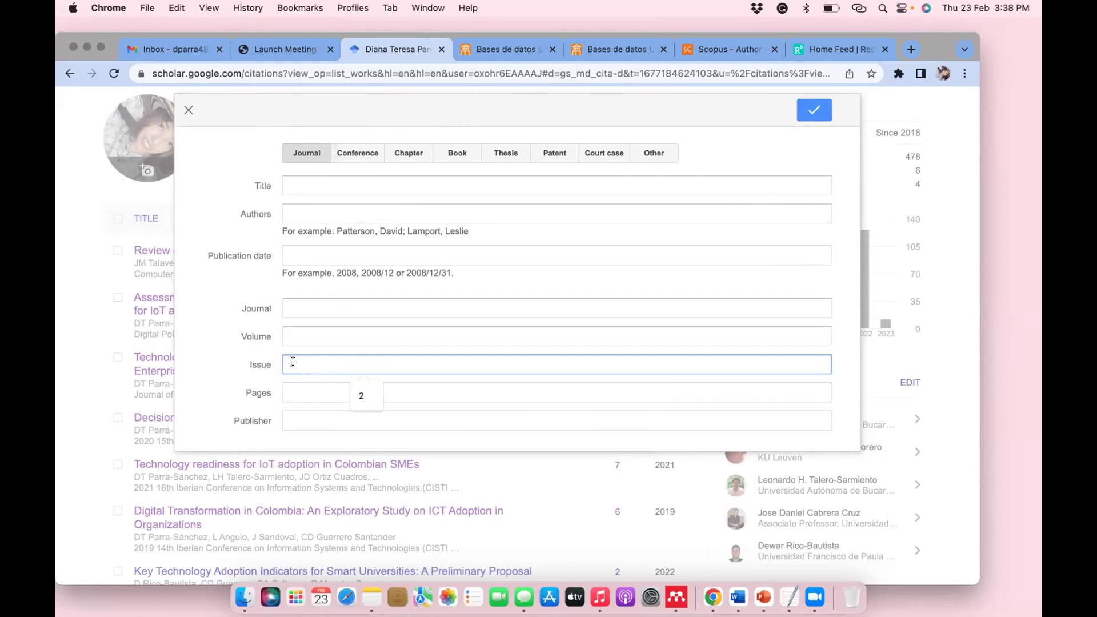
left_click(291, 389)
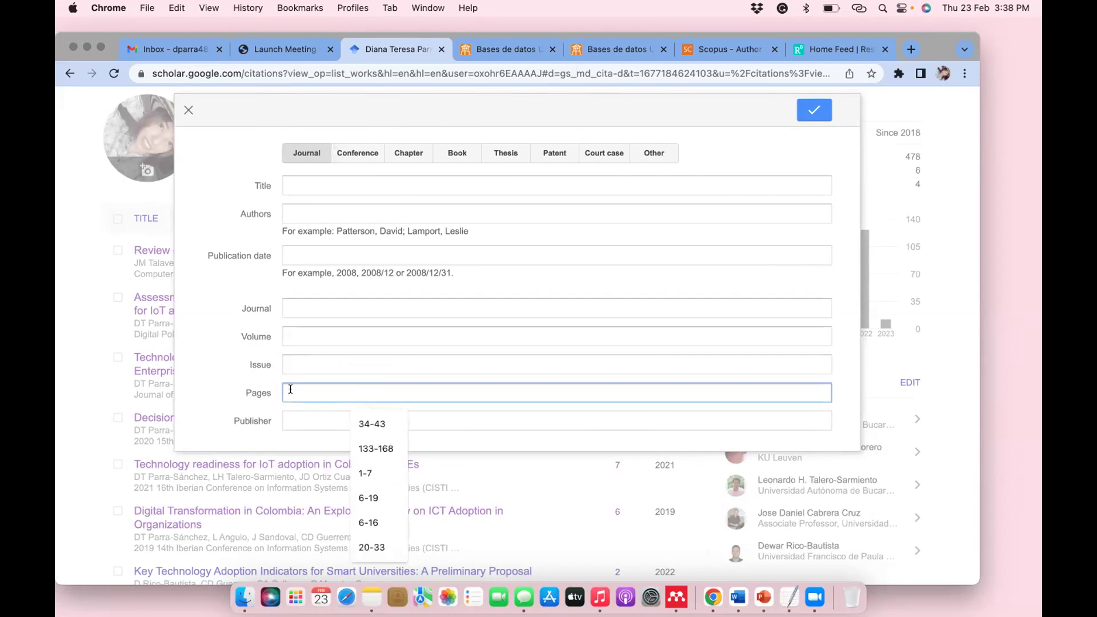
left_click(302, 421)
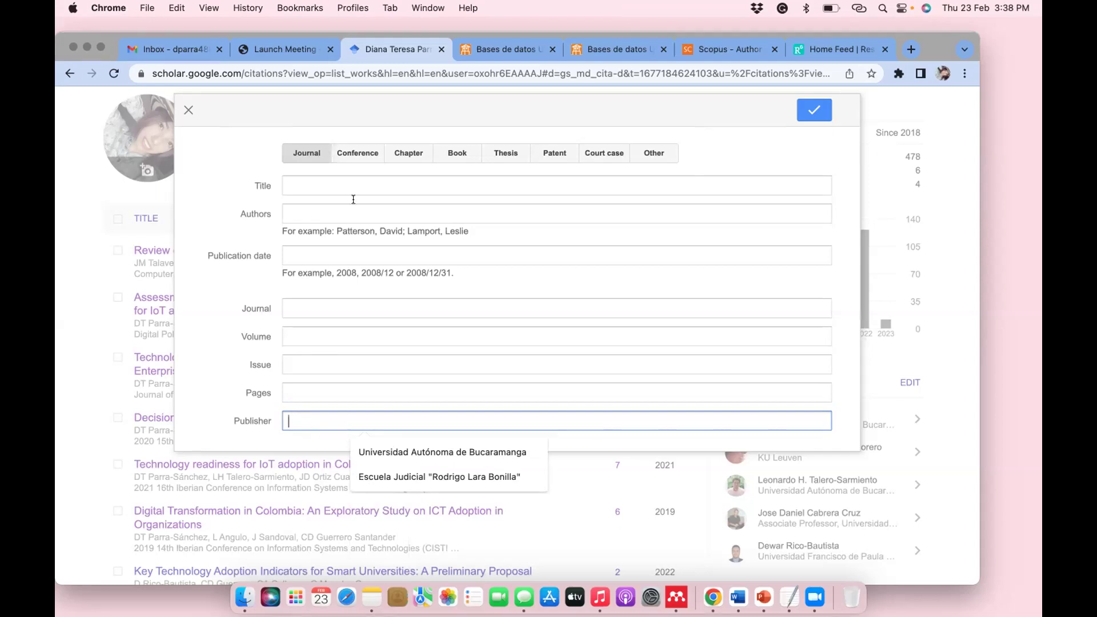
Set the publication type to Conference and review its fields, highlighting the Conference, Volume and Issue labels
left_click(350, 153)
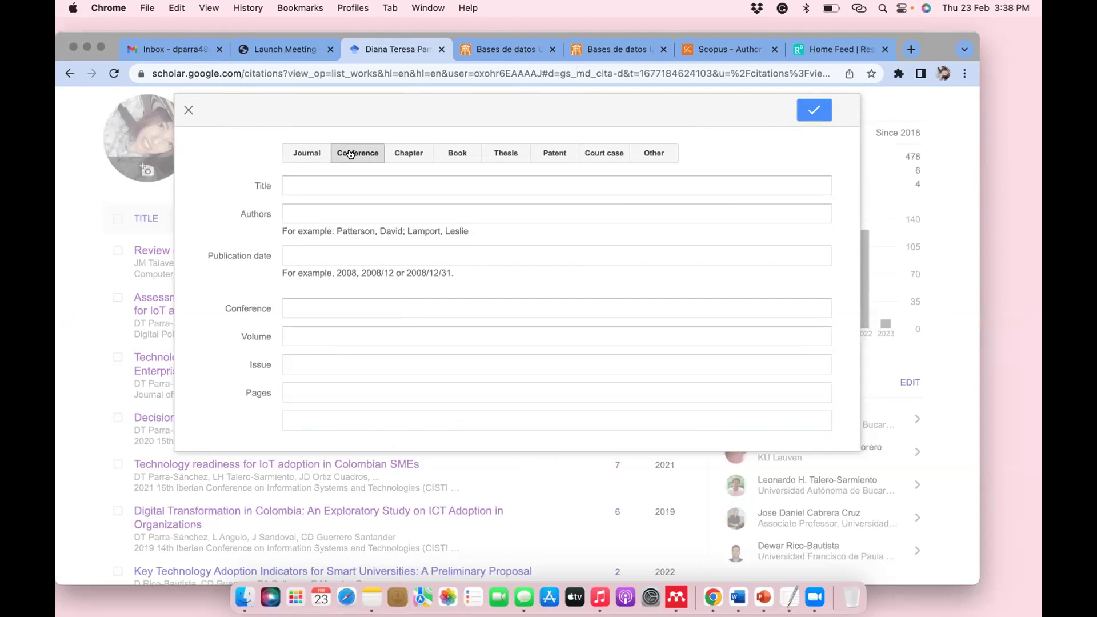
left_click(337, 187)
left_click(336, 208)
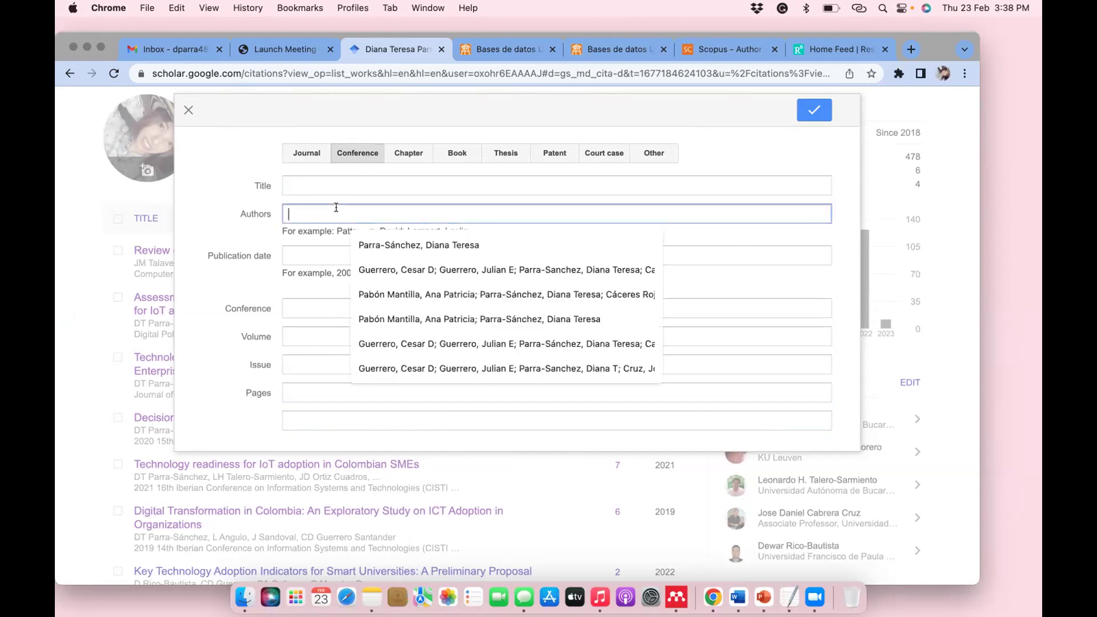
left_click(322, 251)
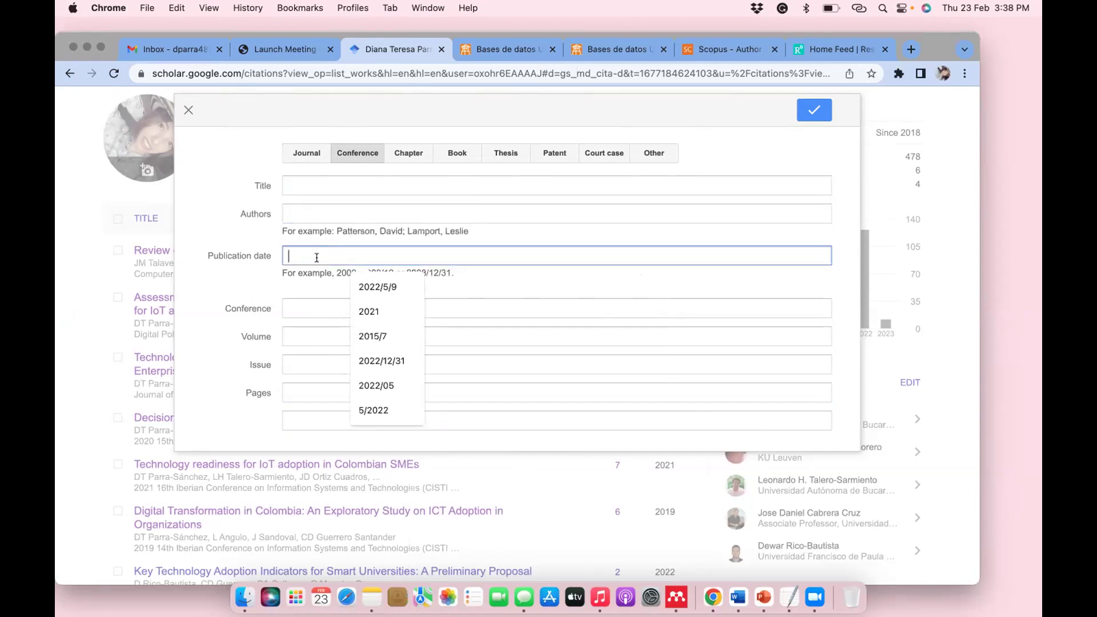
left_click(226, 304)
left_click_drag(218, 305, 273, 309)
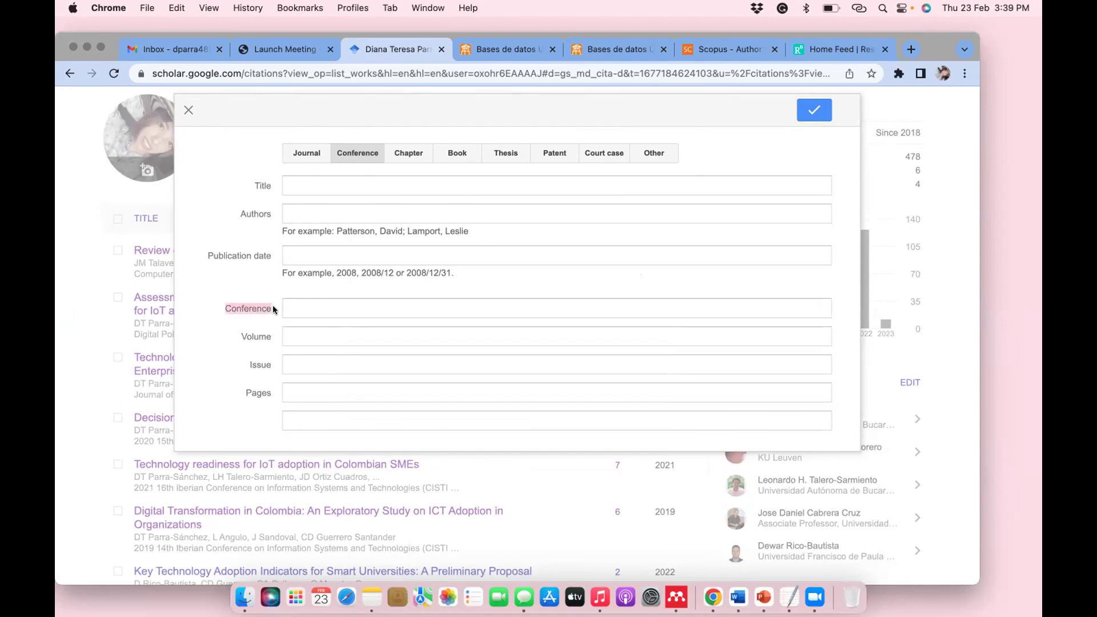
left_click_drag(250, 336, 269, 353)
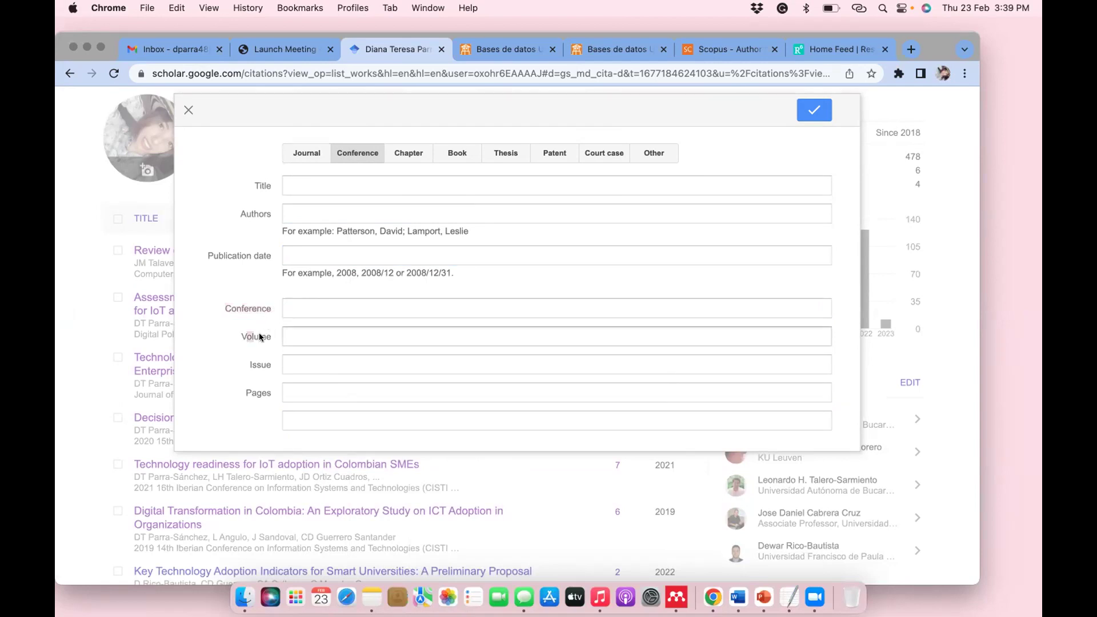
left_click(269, 363)
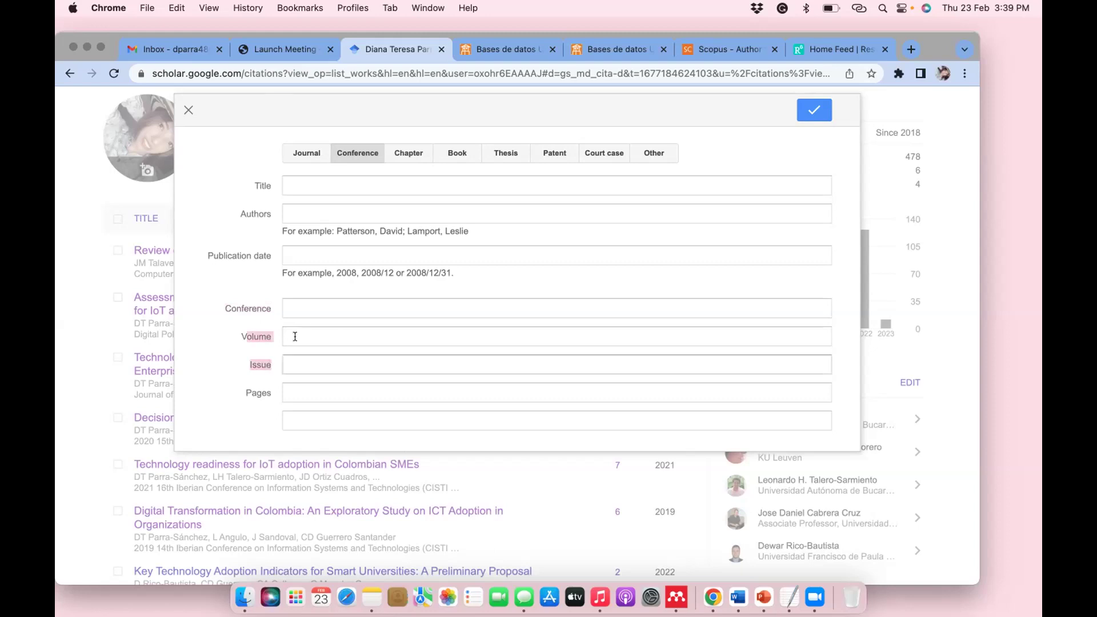
left_click(290, 393)
left_click(232, 420)
left_click(228, 418)
Set the publication type to Chapter and review its Title, Authors, Publication date, Book, Volume and Pages fields
left_click(404, 153)
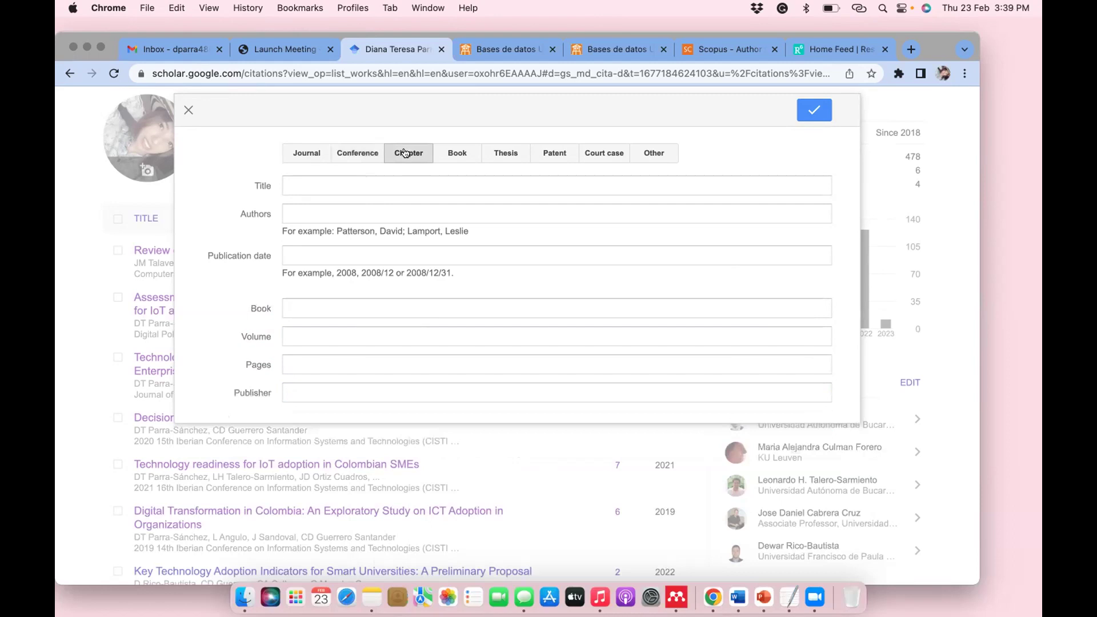
left_click(325, 181)
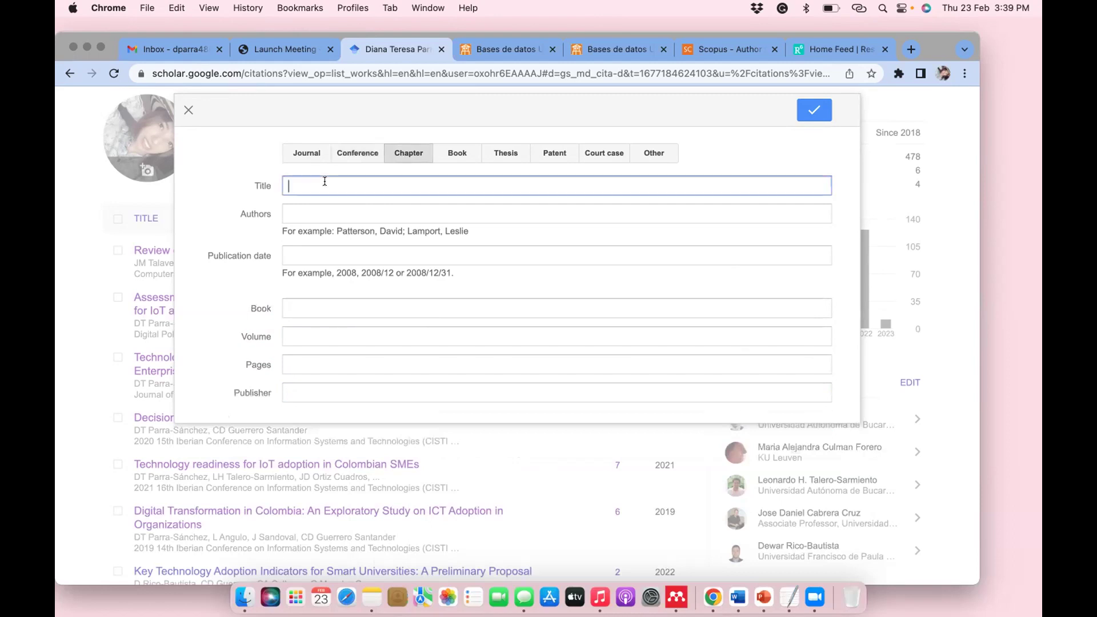
left_click(306, 209)
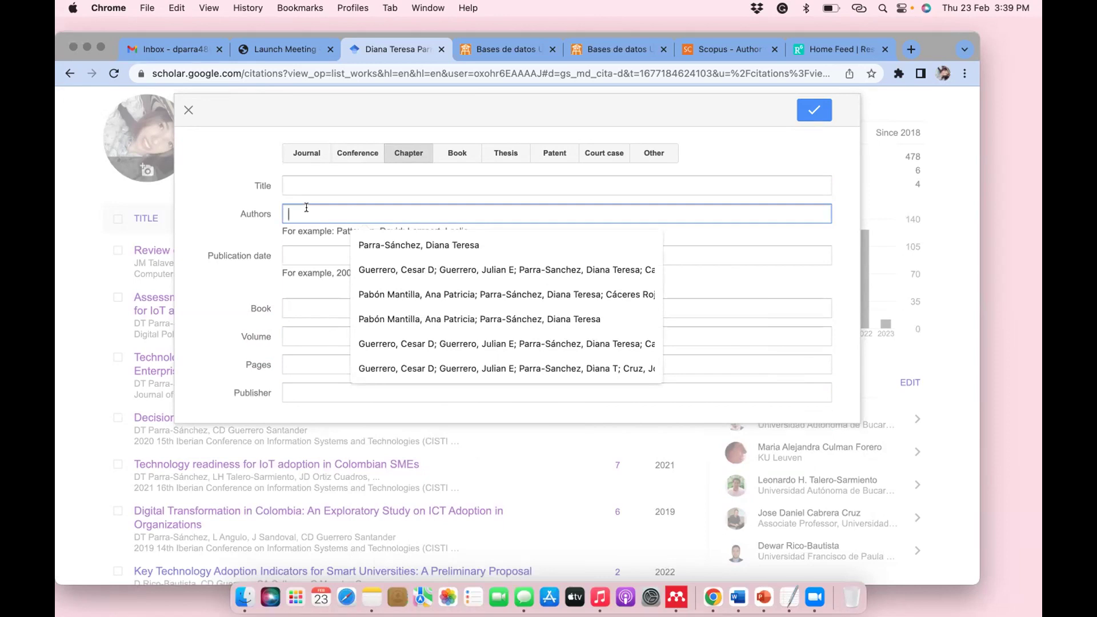
left_click(299, 253)
left_click(299, 303)
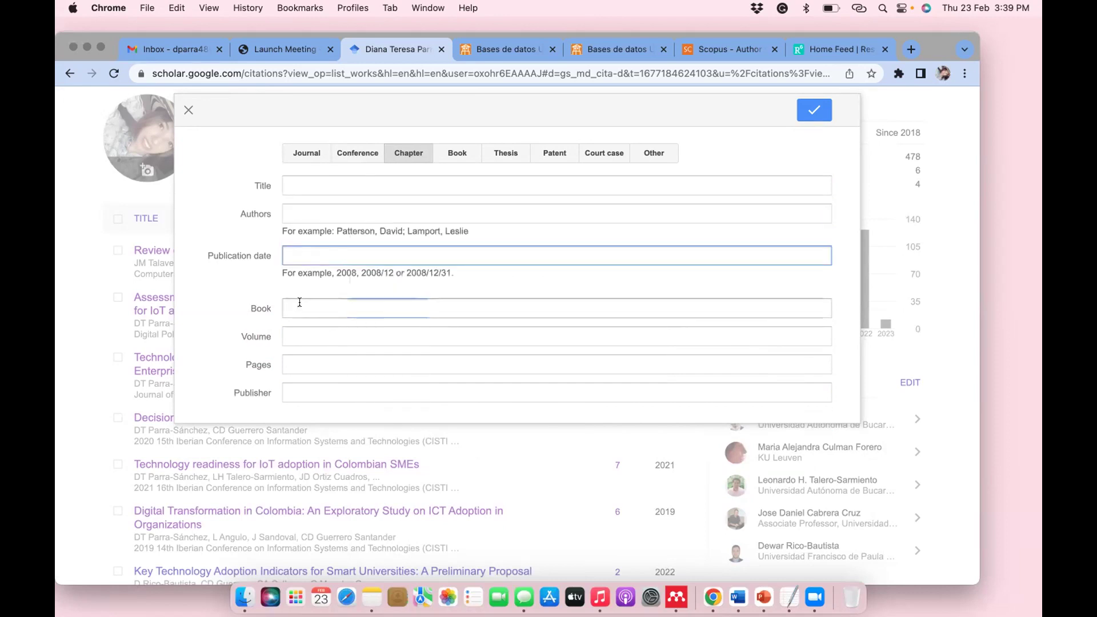
left_click(300, 336)
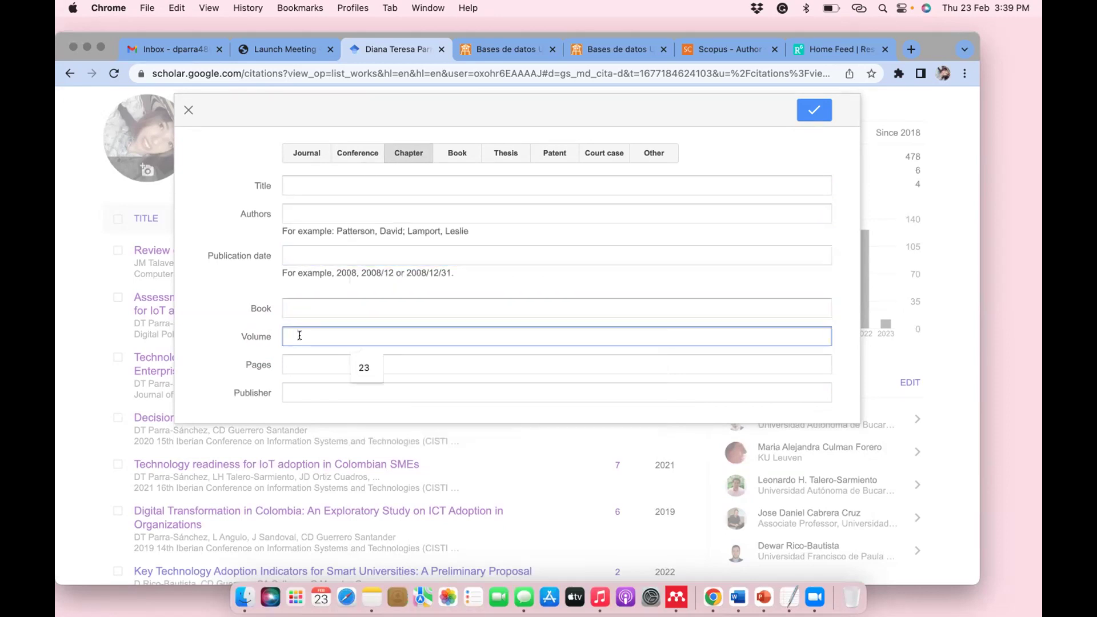
left_click(289, 363)
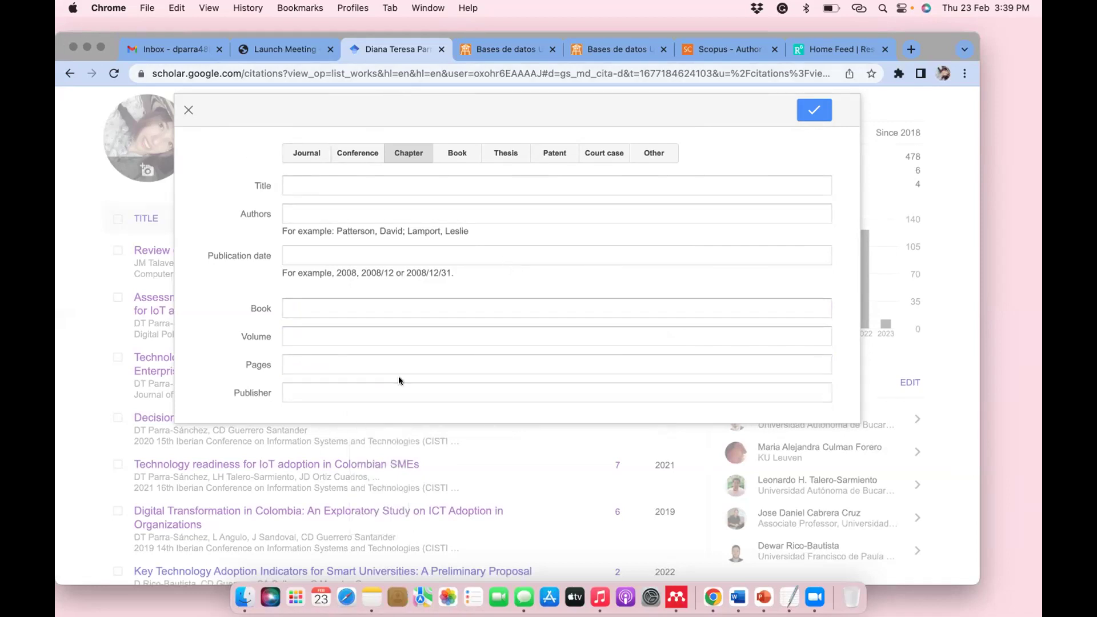
Set the publication type to Book and review its fields from Title through Pages and the unlabelled field below
left_click(454, 150)
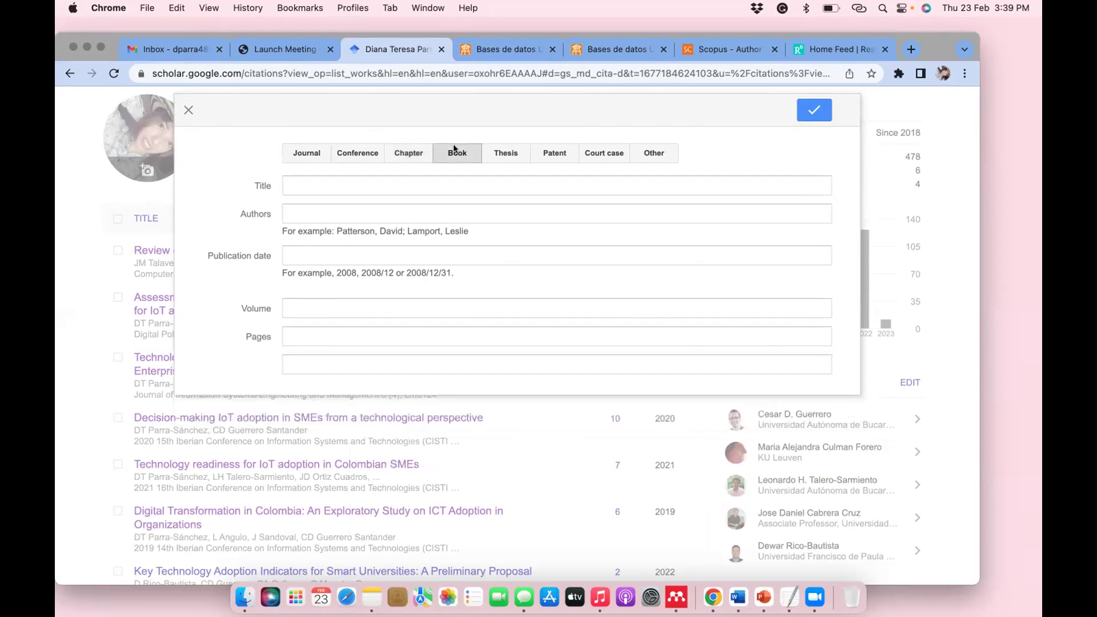
left_click(400, 182)
left_click(416, 206)
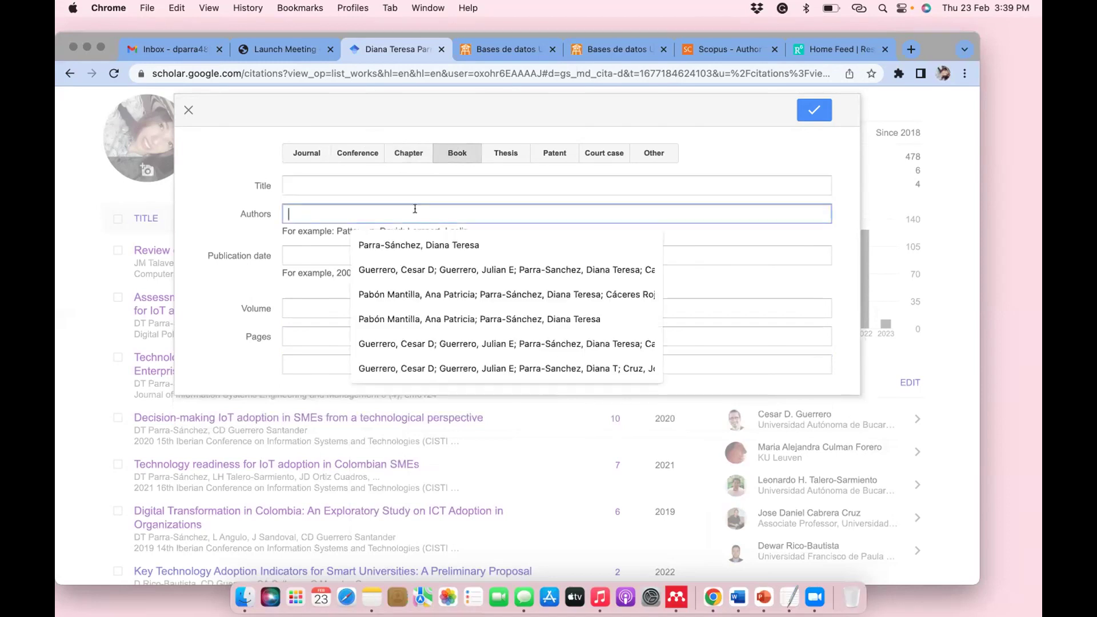
left_click(302, 252)
left_click(299, 308)
left_click(302, 331)
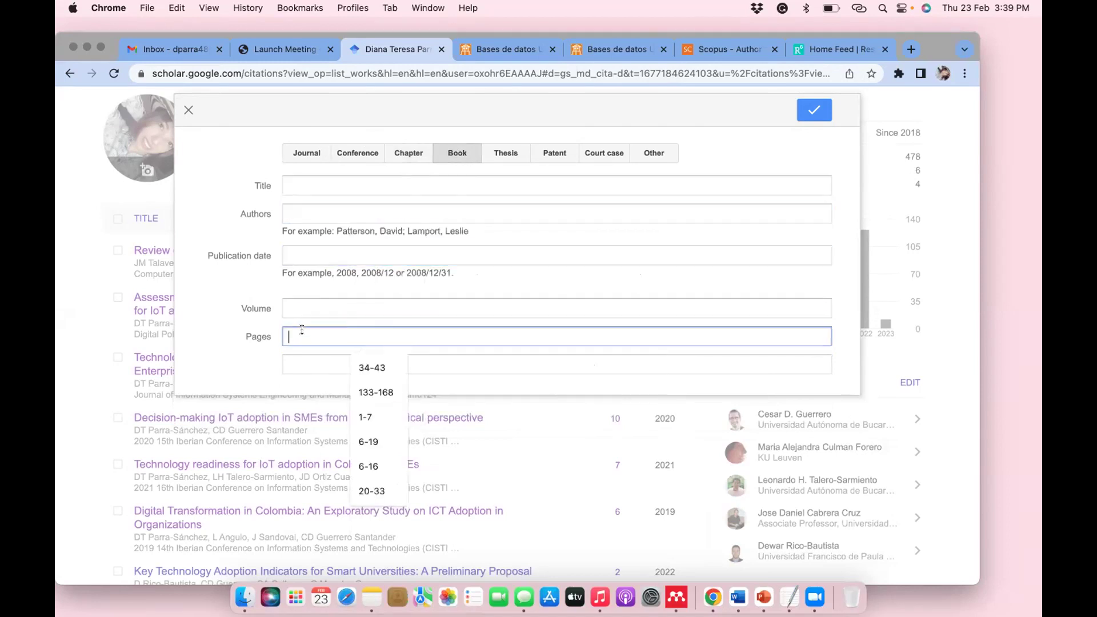
left_click(303, 364)
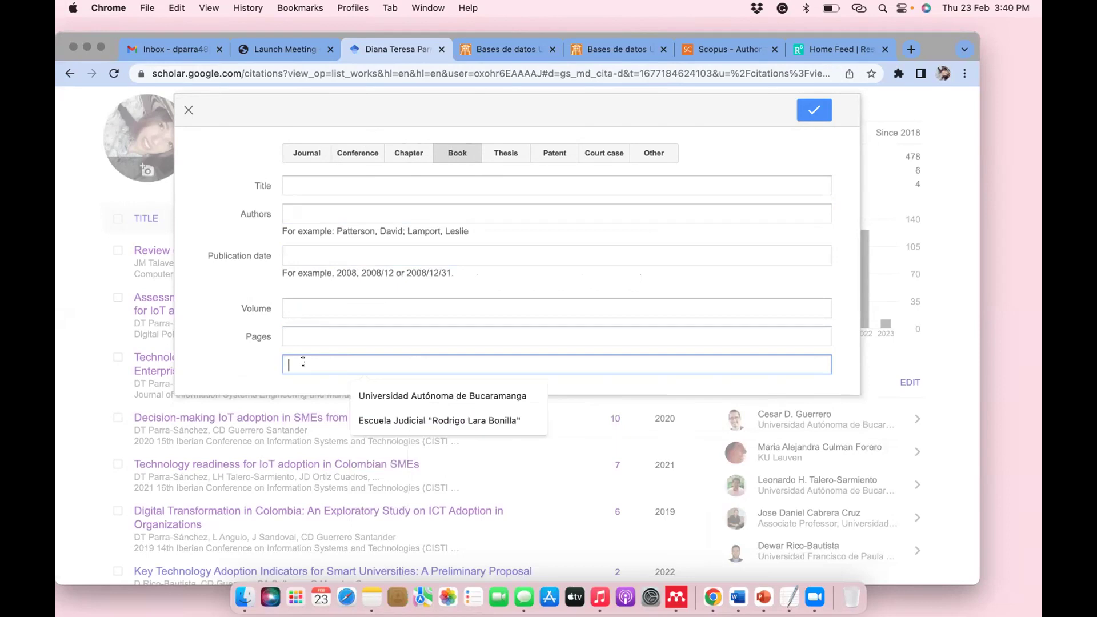
Set the publication type to Patent and look through the available patent office codes without choosing one
left_click(555, 152)
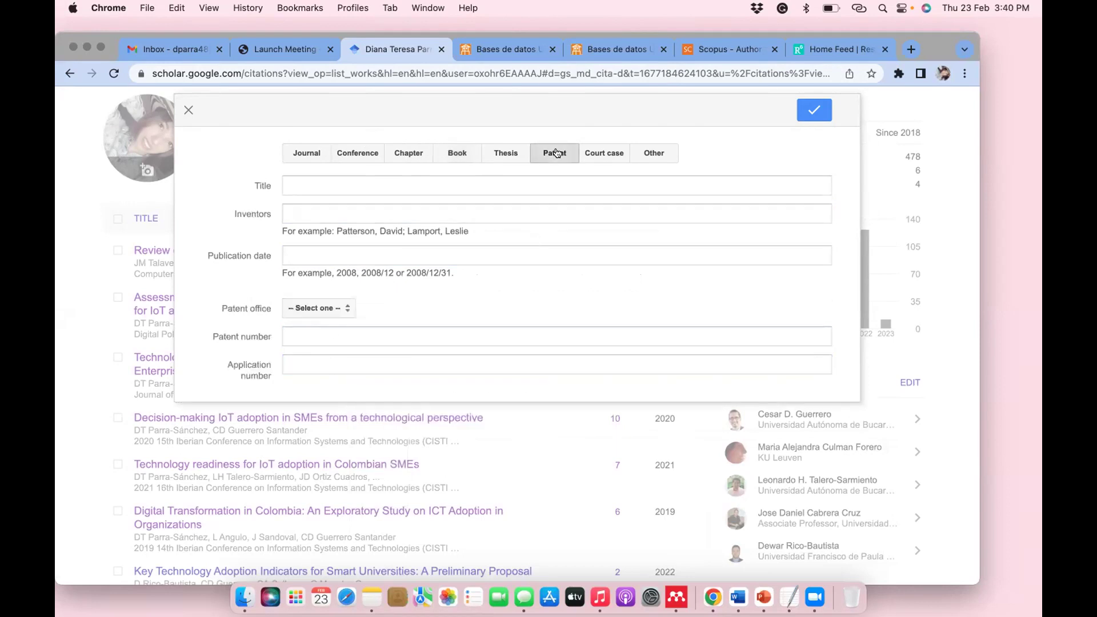
left_click(347, 309)
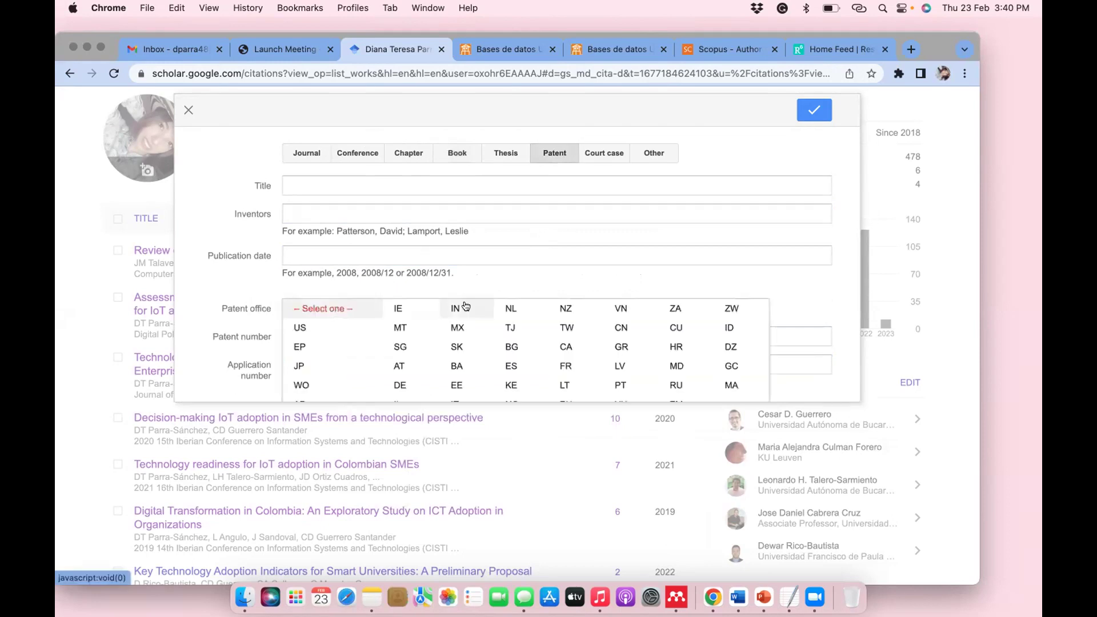
scroll(466, 307, "down", 3)
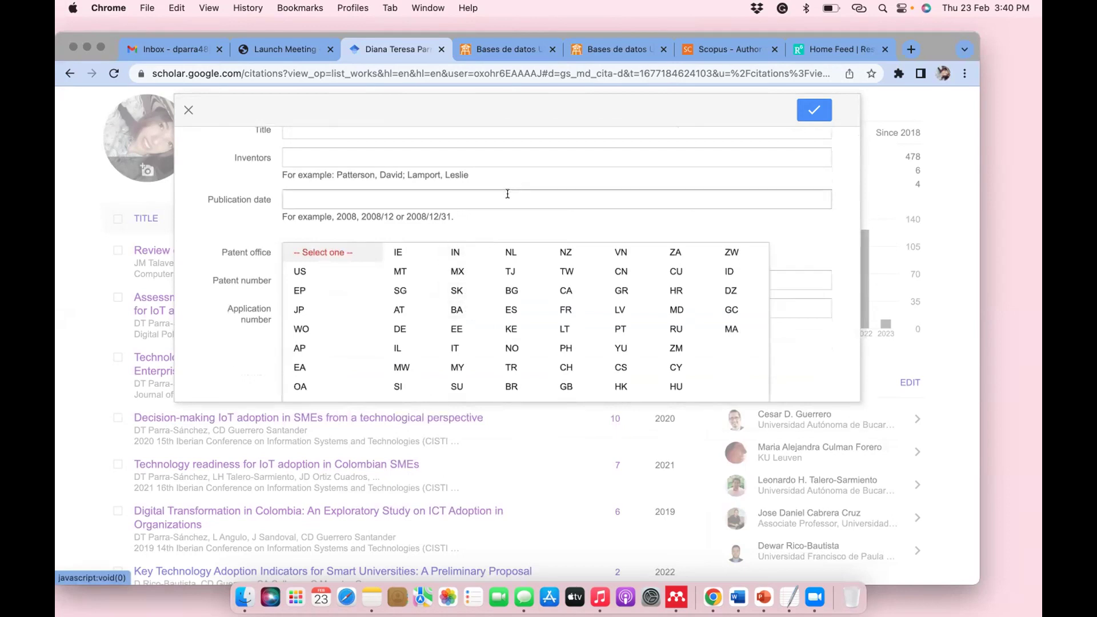
left_click(508, 194)
left_click(228, 291)
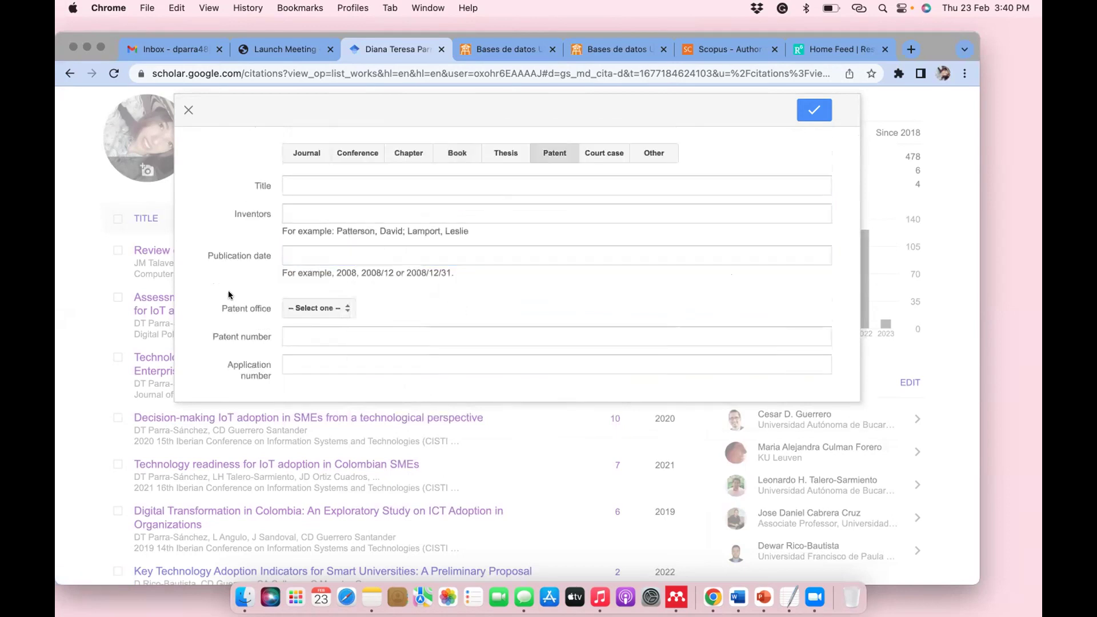
View the Court case, Other and Journal forms, and close the manual article form without saving
left_click(597, 161)
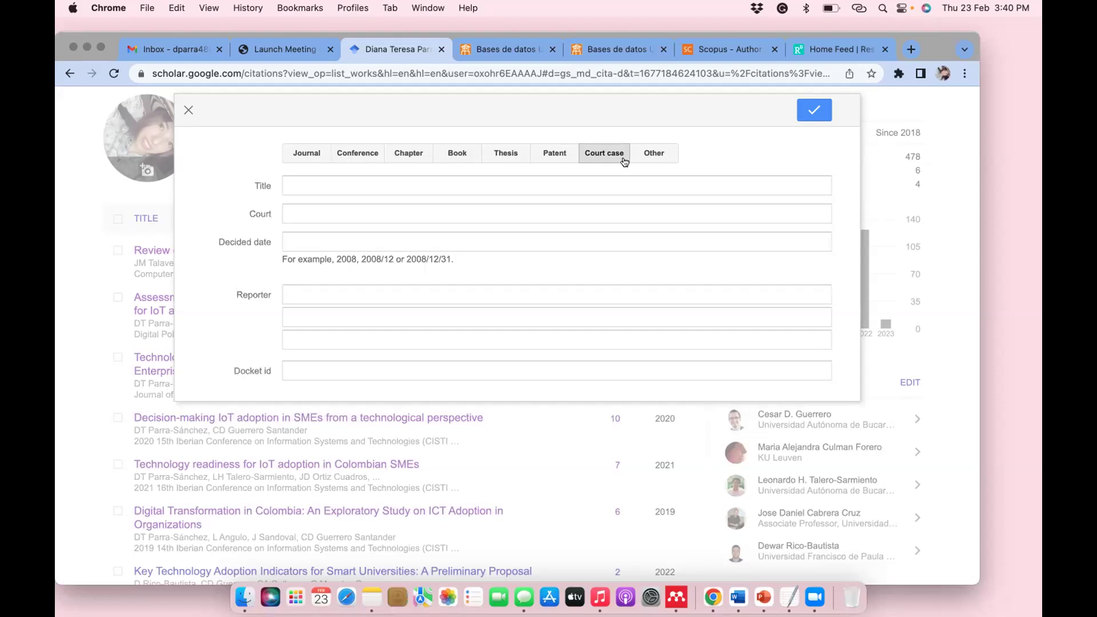
left_click(651, 155)
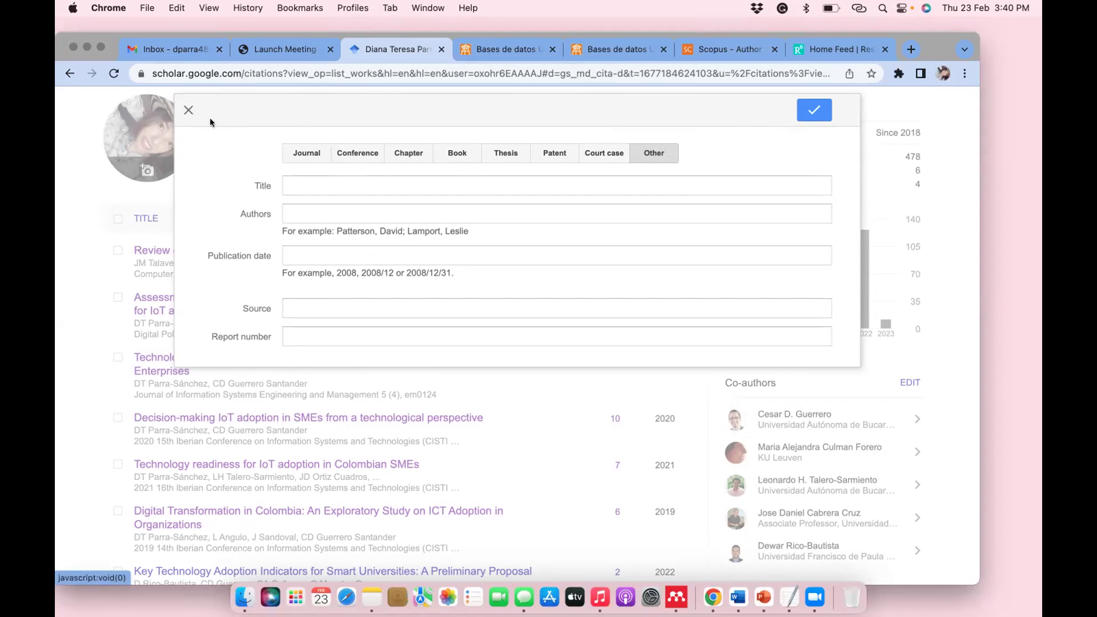
left_click(302, 157)
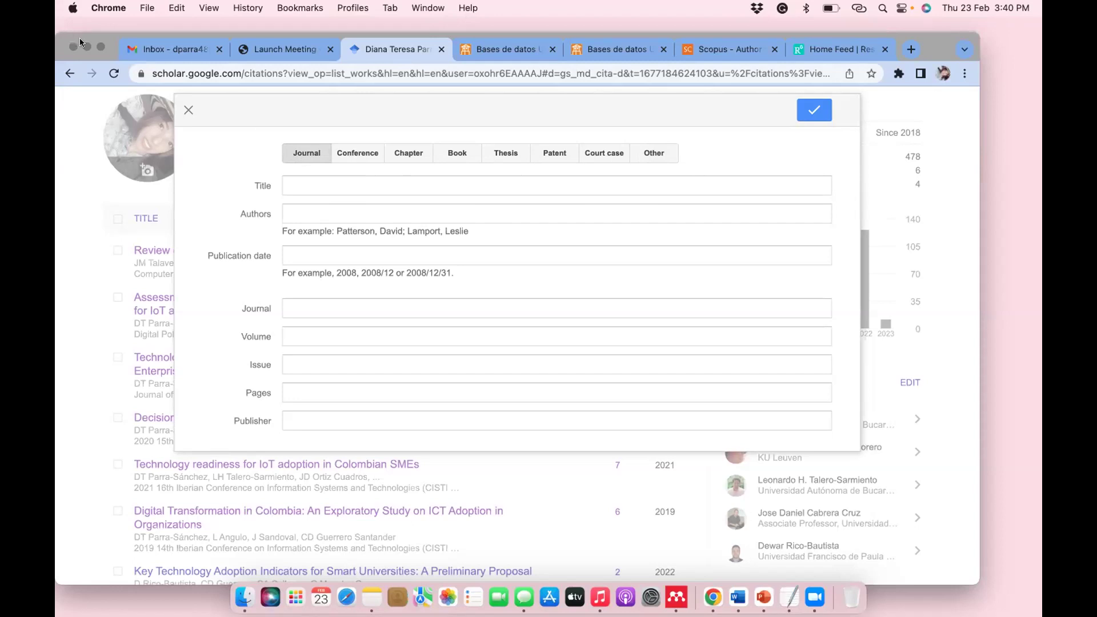
left_click(184, 108)
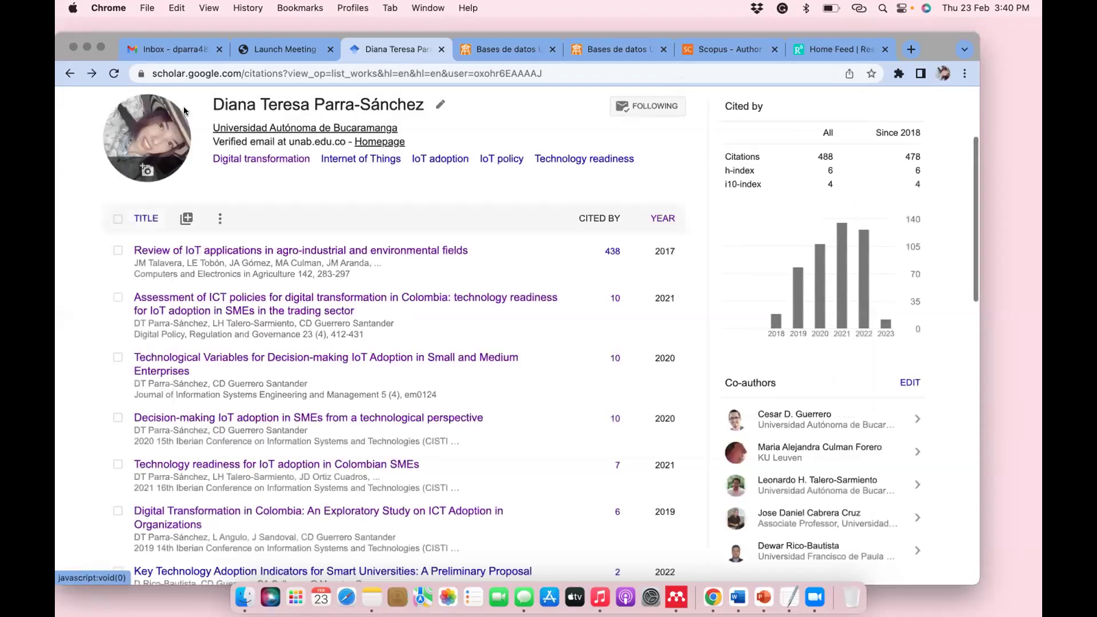
Open the suggestions for adding individual articles and check which publications on the first page are marked as in profile
left_click(189, 216)
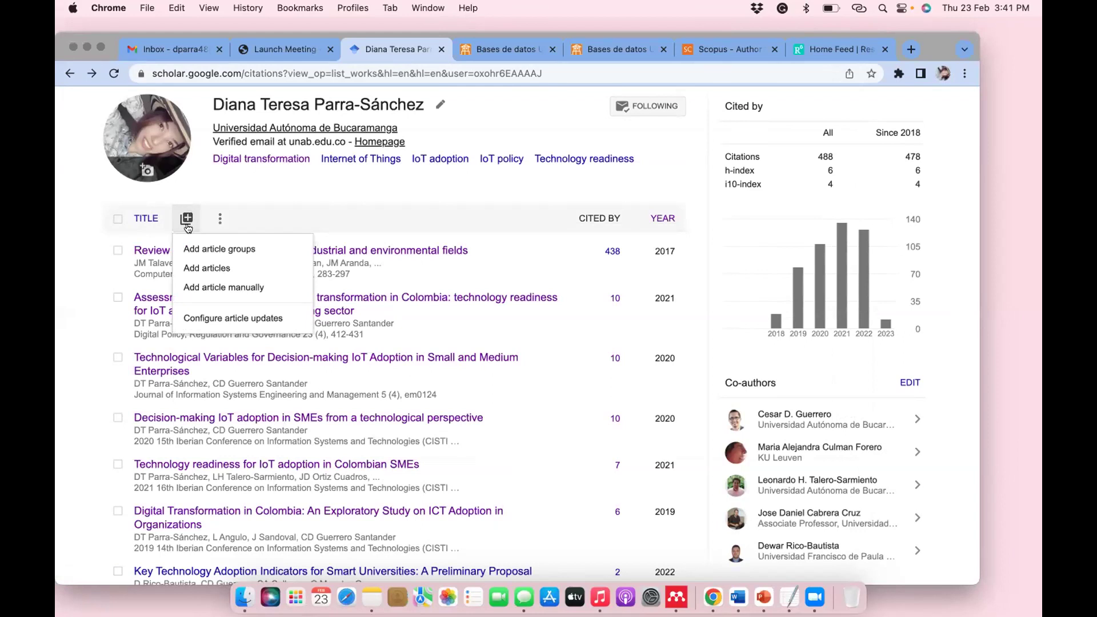
left_click(196, 269)
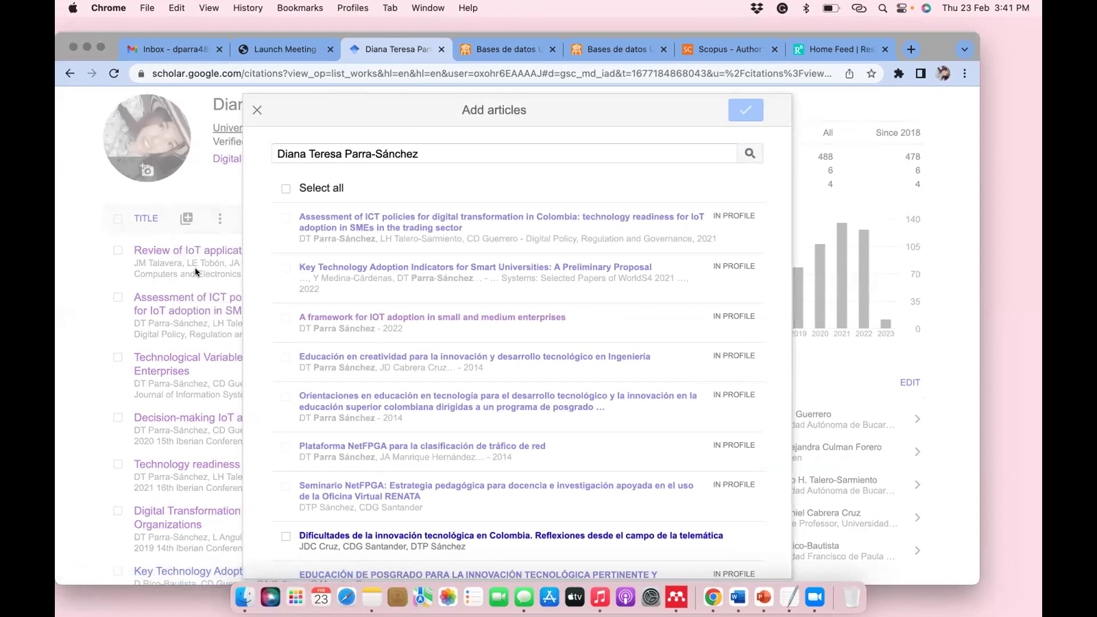
scroll(477, 396, "down", 5)
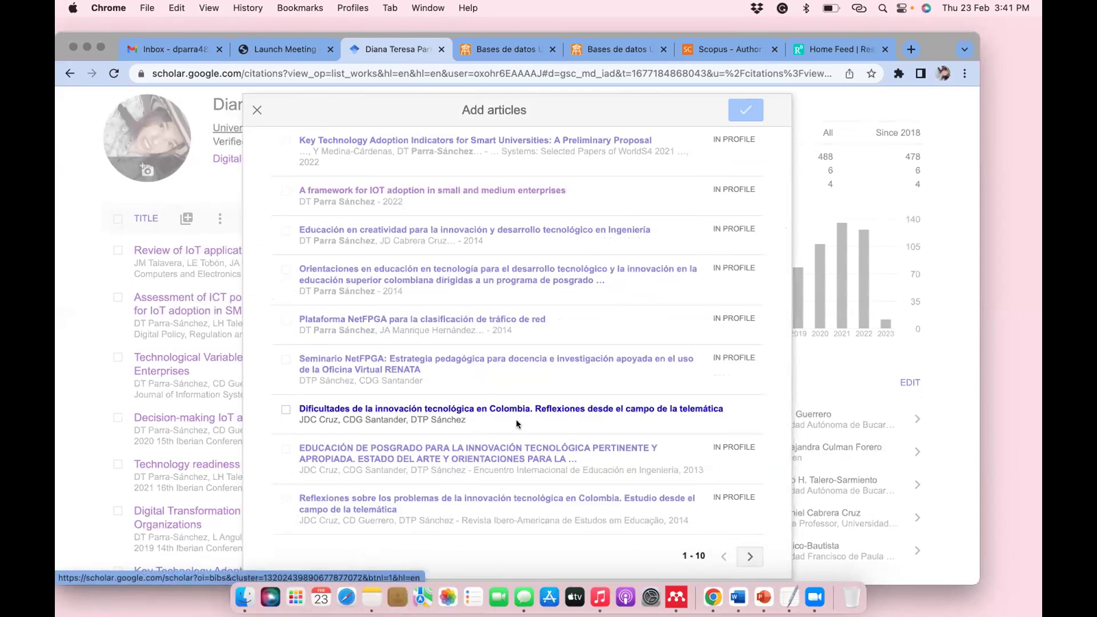
scroll(516, 419, "up", 1)
scroll(516, 423, "up", 3)
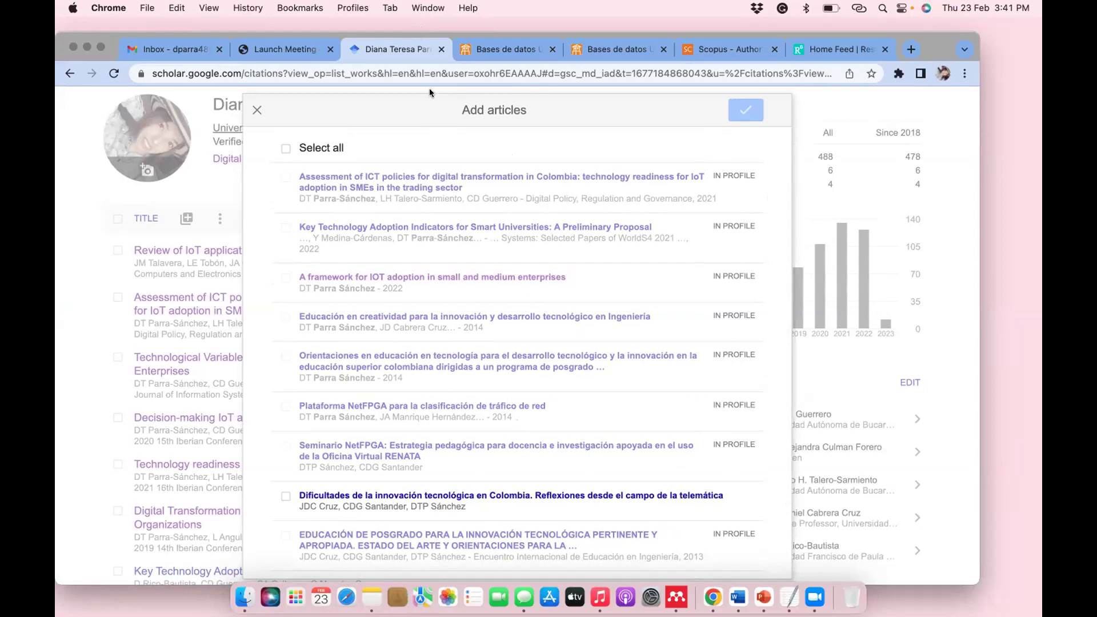
scroll(632, 381, "down", 3)
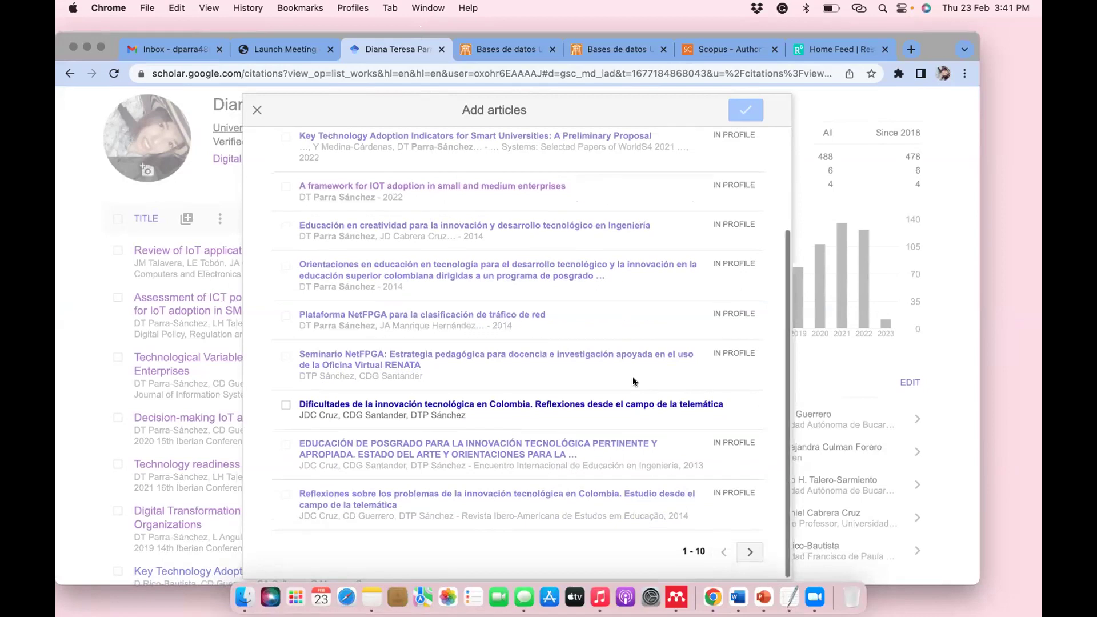
scroll(640, 430, "up", 2)
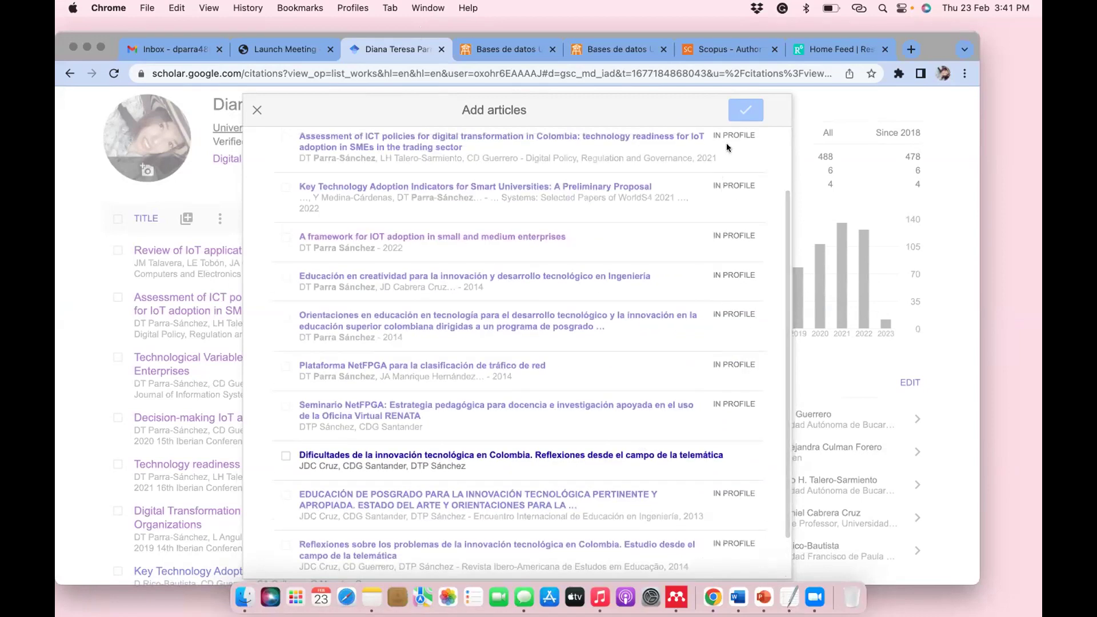
scroll(734, 157, "up", 1)
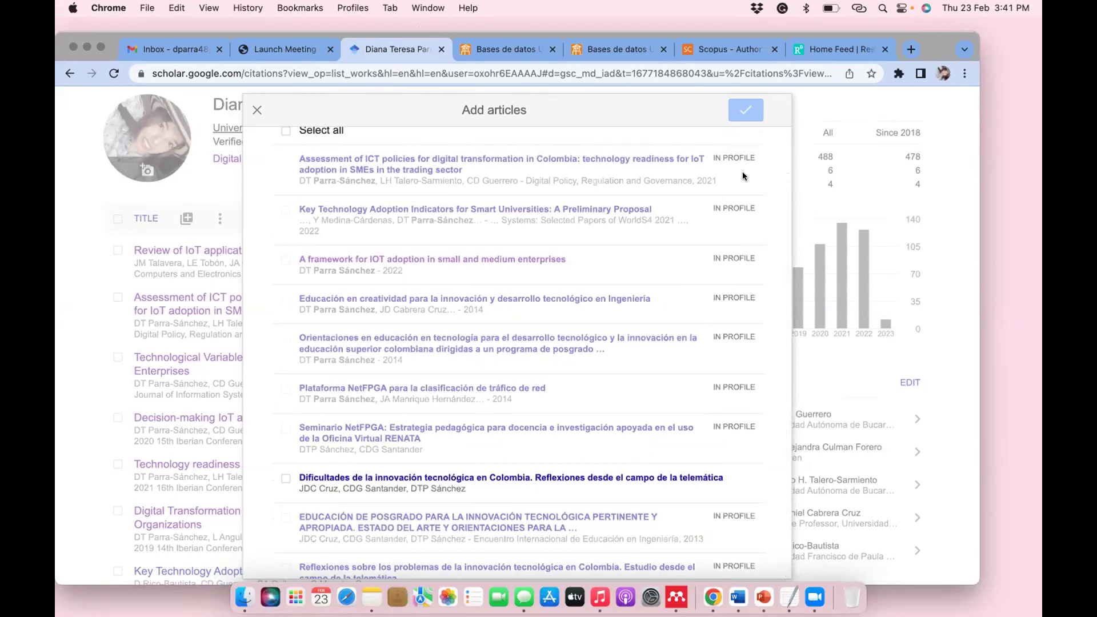
scroll(742, 300, "down", 2)
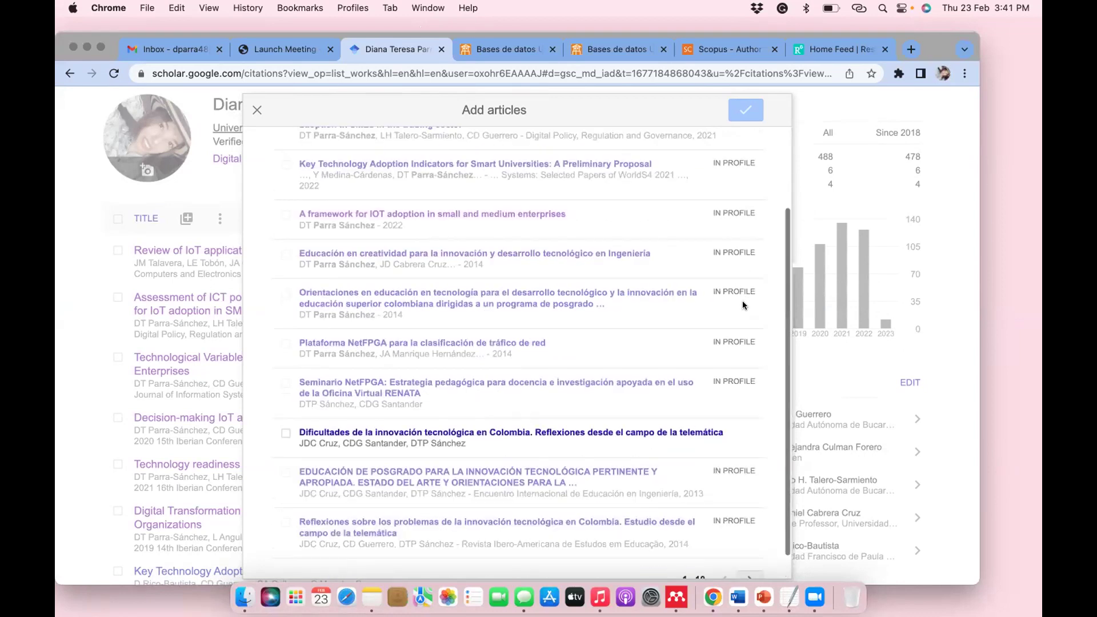
scroll(742, 301, "up", 4)
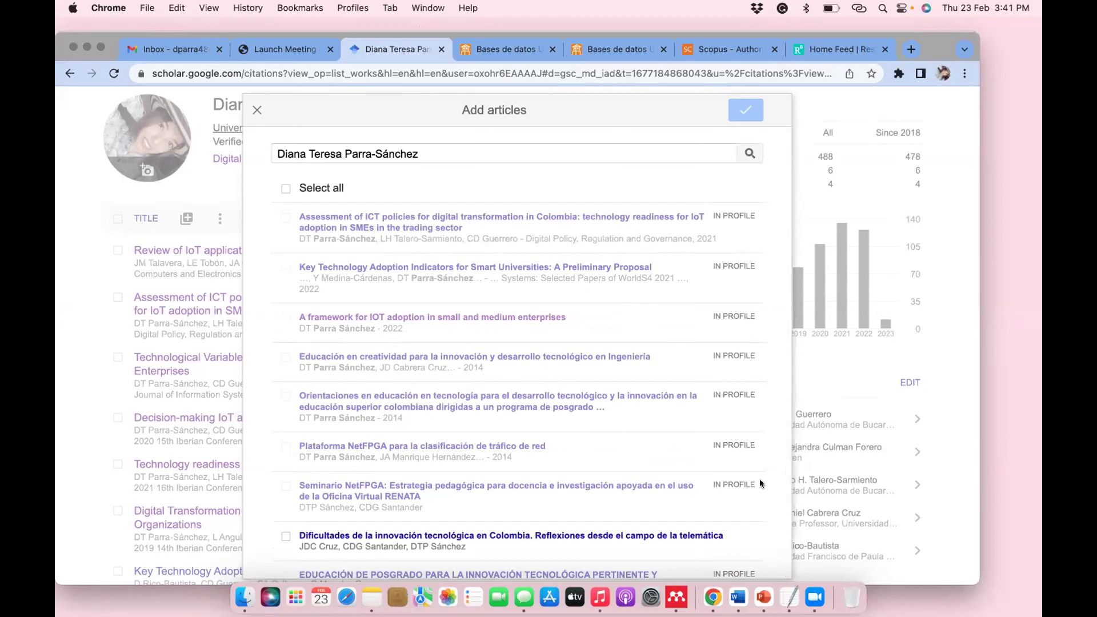
Go to the second page of article suggestions and examine the titles and authors of publications not yet in the profile
scroll(759, 482, "down", 5)
left_click(747, 552)
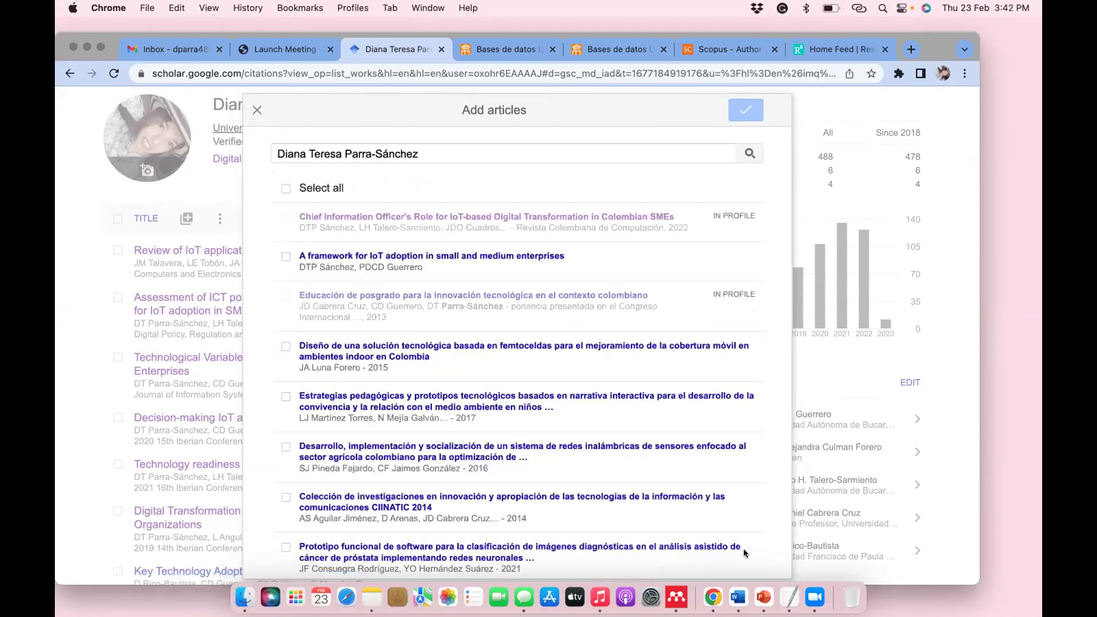
scroll(742, 548, "down", 1)
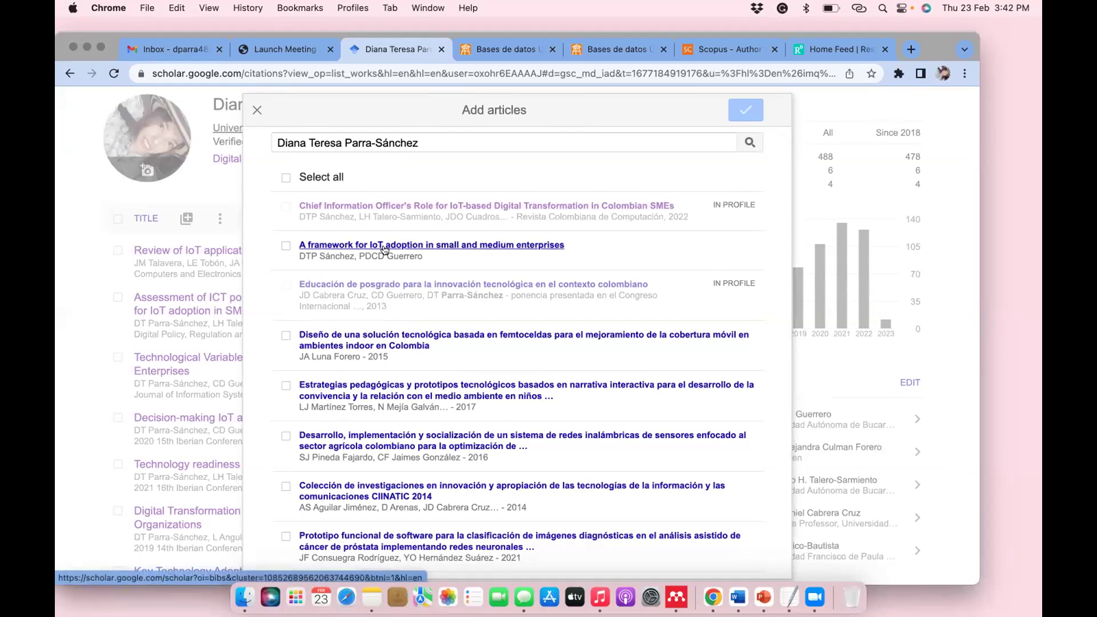
scroll(520, 279, "down", 2)
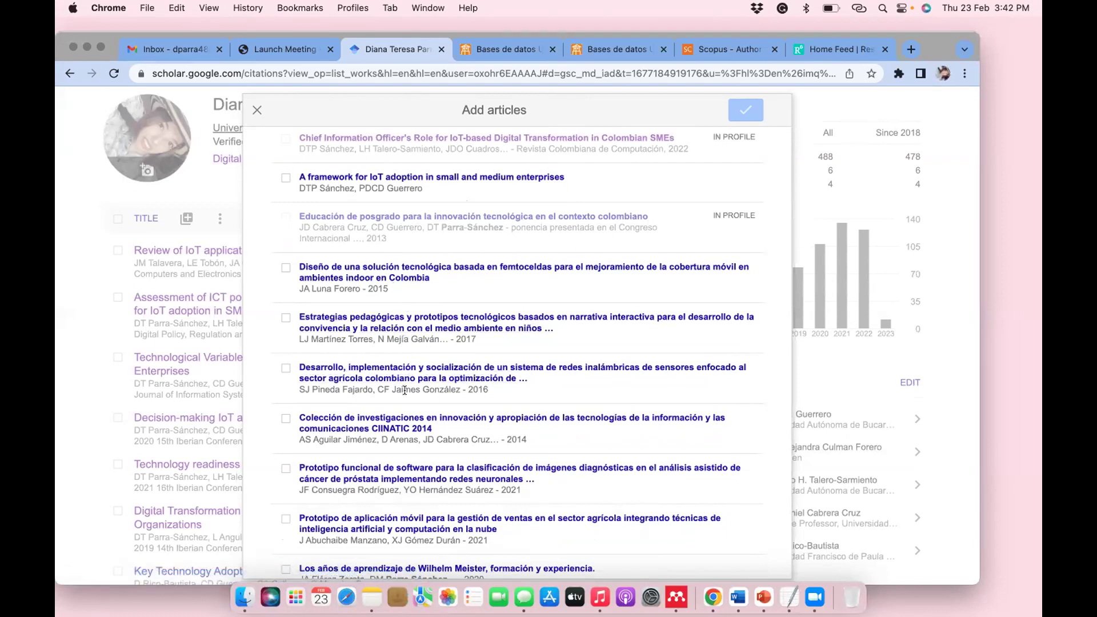
scroll(405, 342, "down", 3)
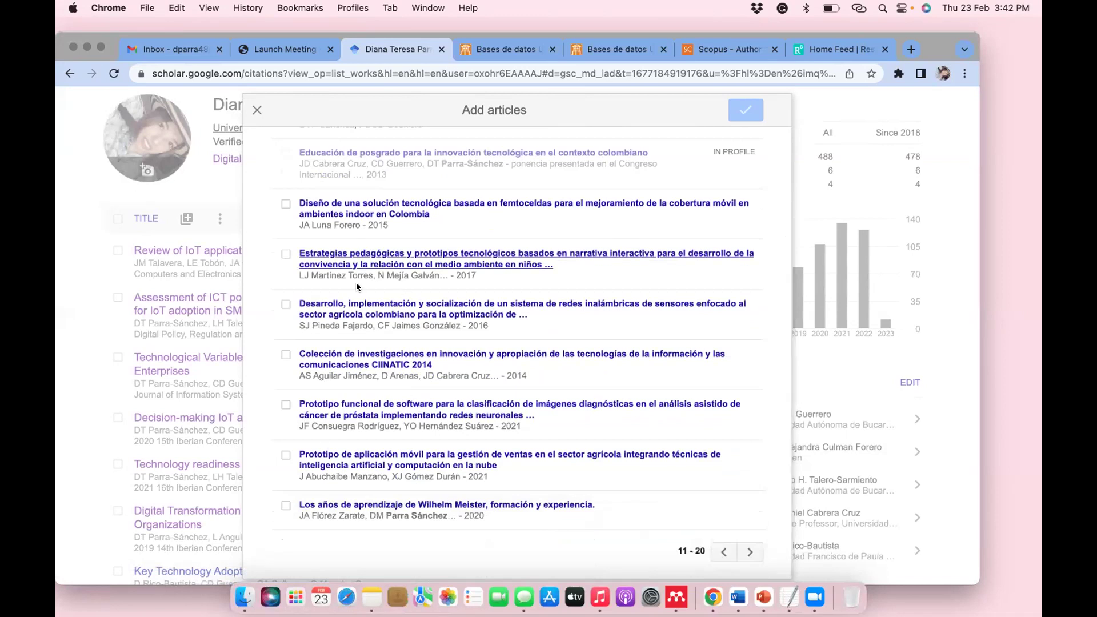
scroll(414, 421, "up", 3)
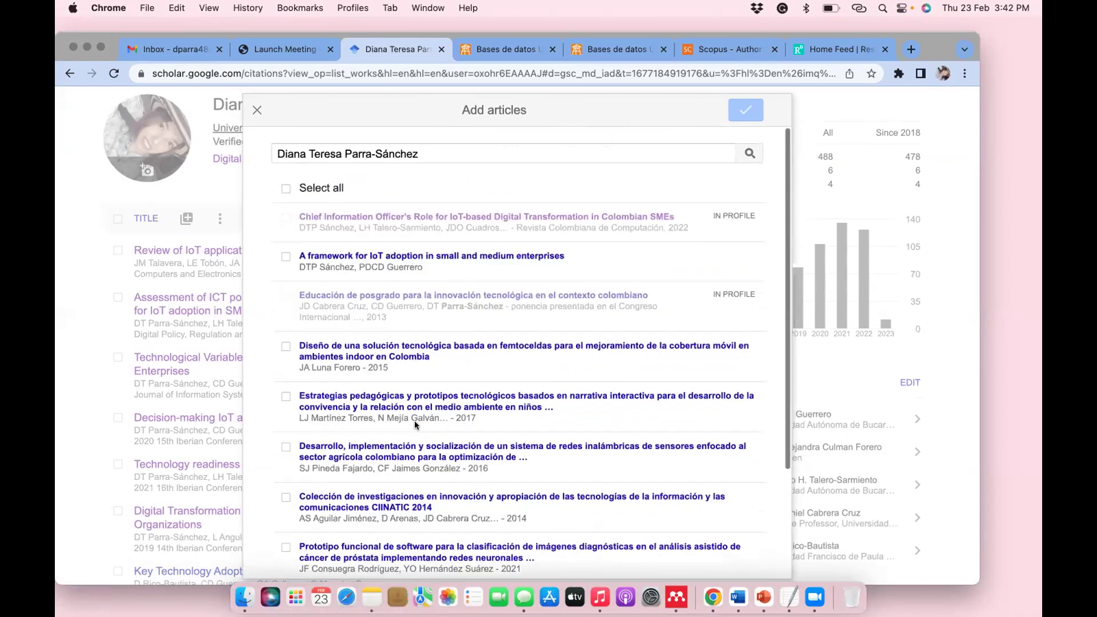
scroll(414, 422, "down", 3)
scroll(414, 422, "up", 5)
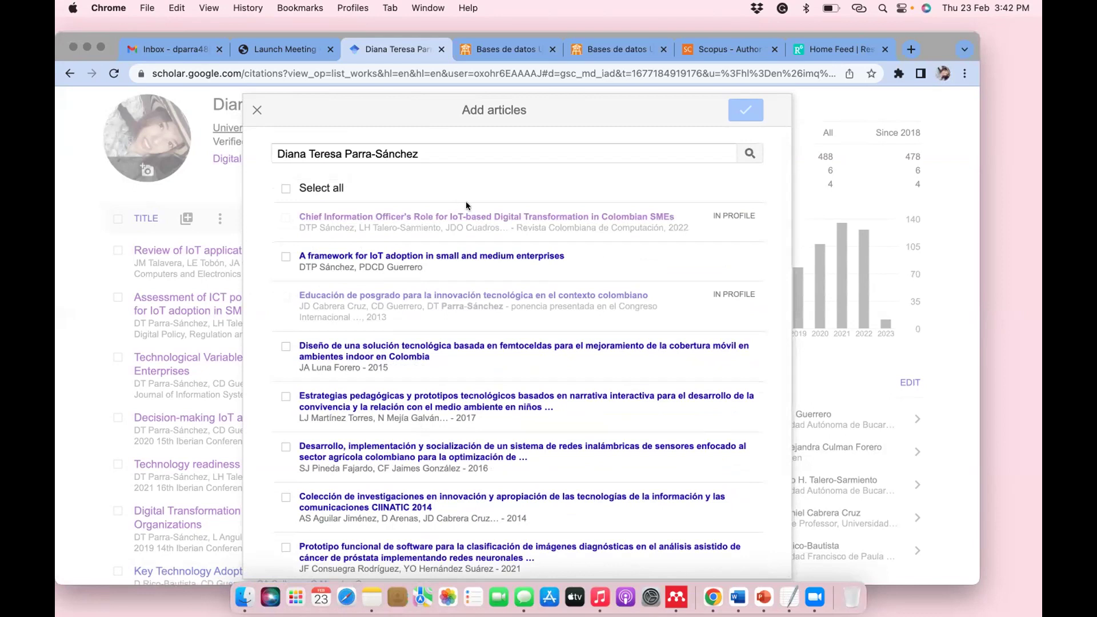
Select the suggestion "A framework for IoT adoption in small and medium enterprises", clear it again and close the article suggestions without adding anything
scroll(496, 289, "down", 2)
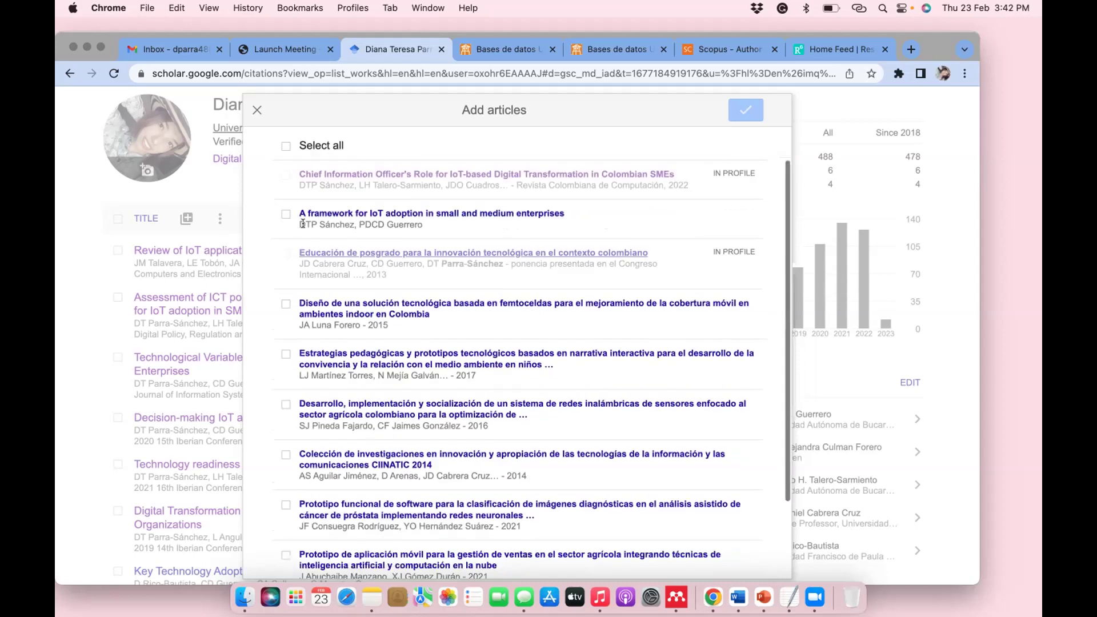
left_click(285, 212)
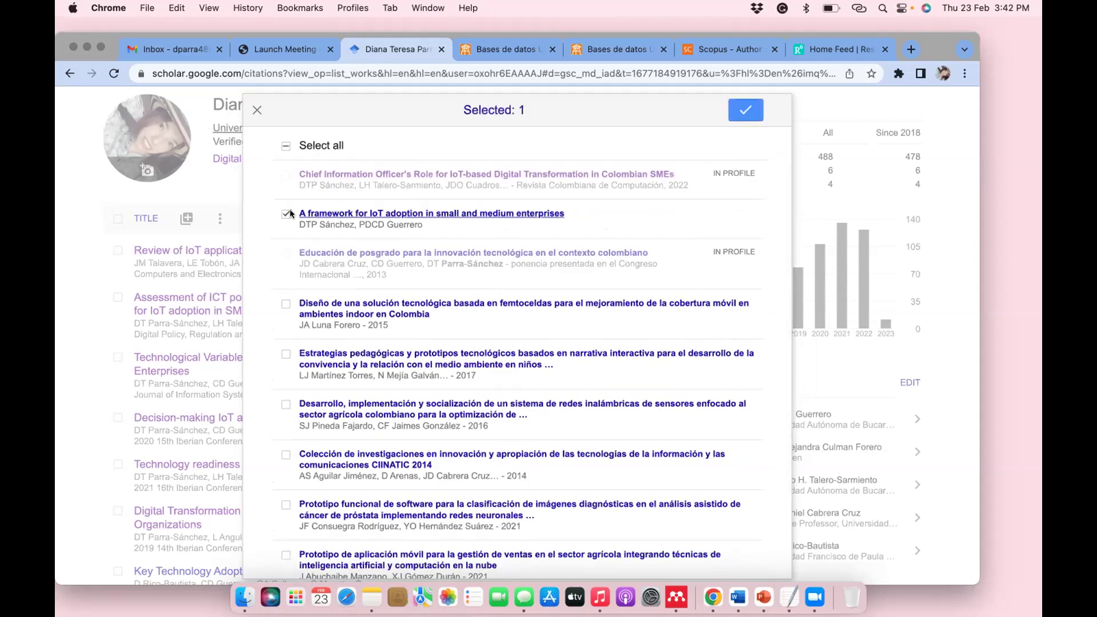
scroll(612, 311, "down", 4)
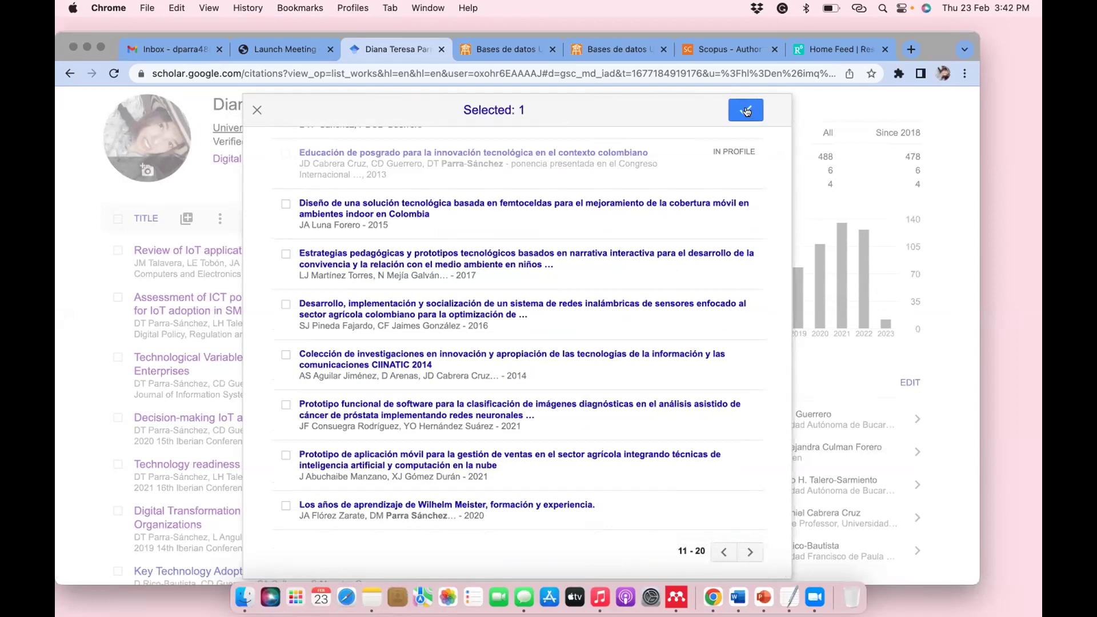
scroll(648, 222, "up", 5)
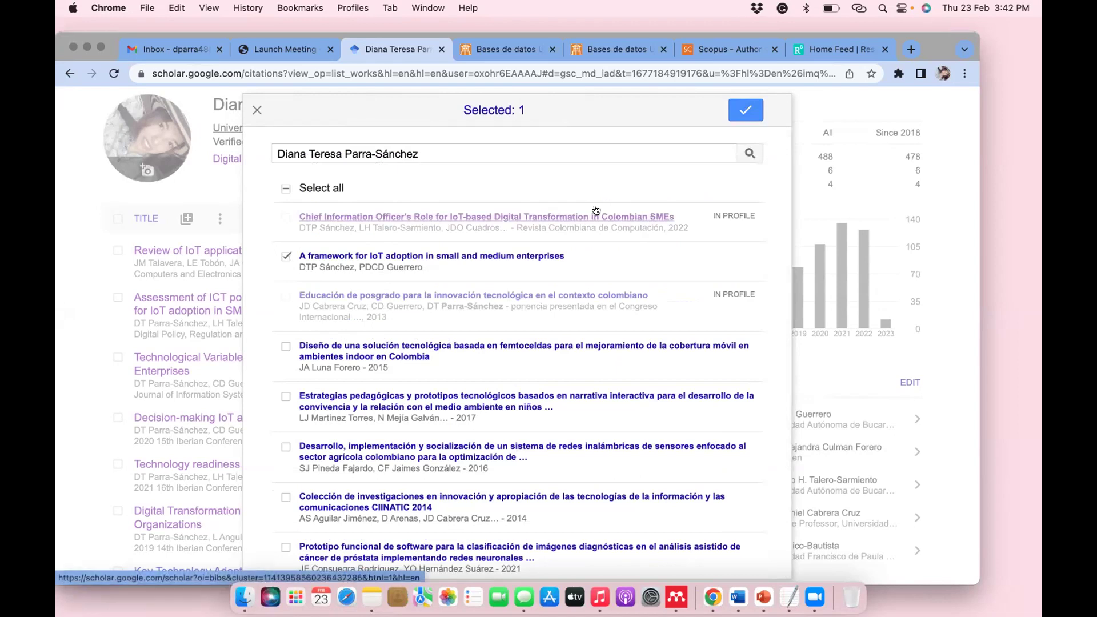
left_click(286, 256)
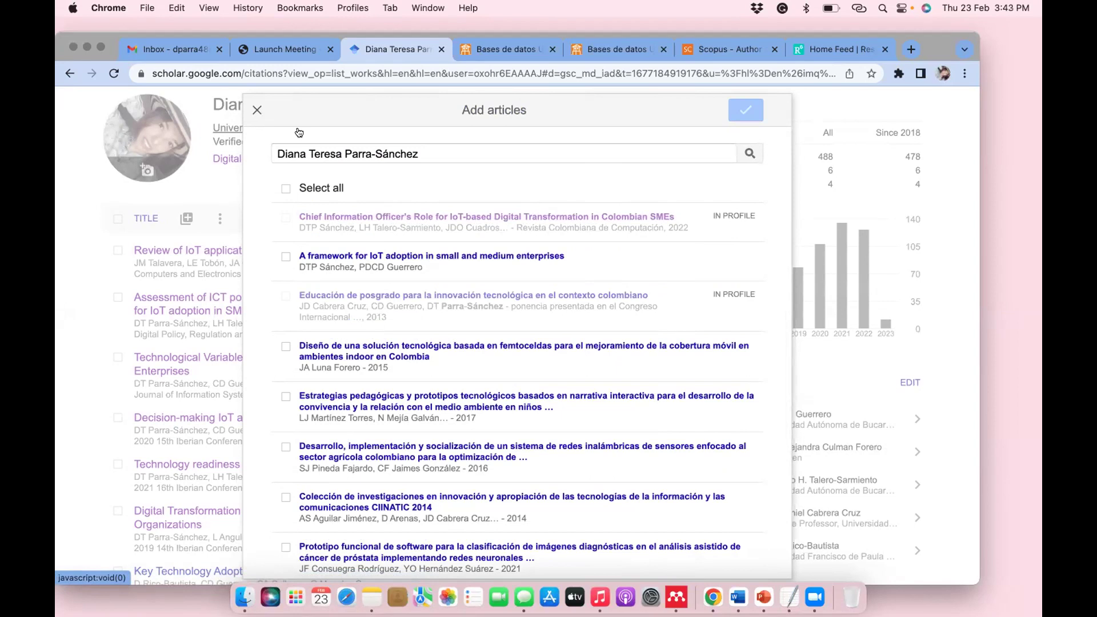
left_click(257, 109)
Open the article group suggestions, review the publications in the group of 7 articles, and close without adding any
left_click(194, 250)
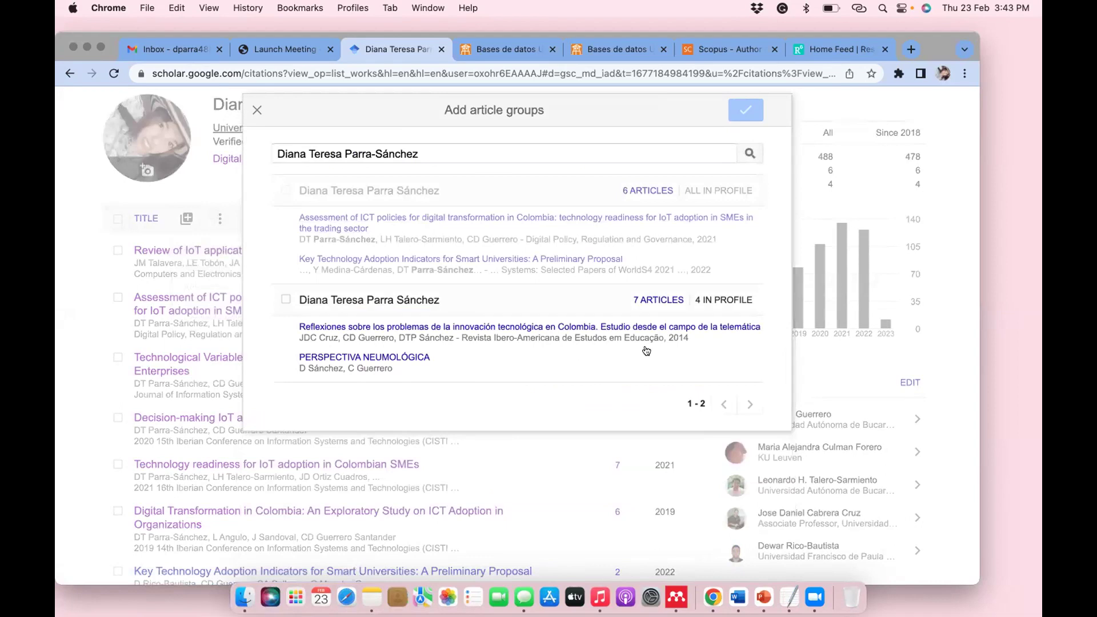
left_click(655, 298)
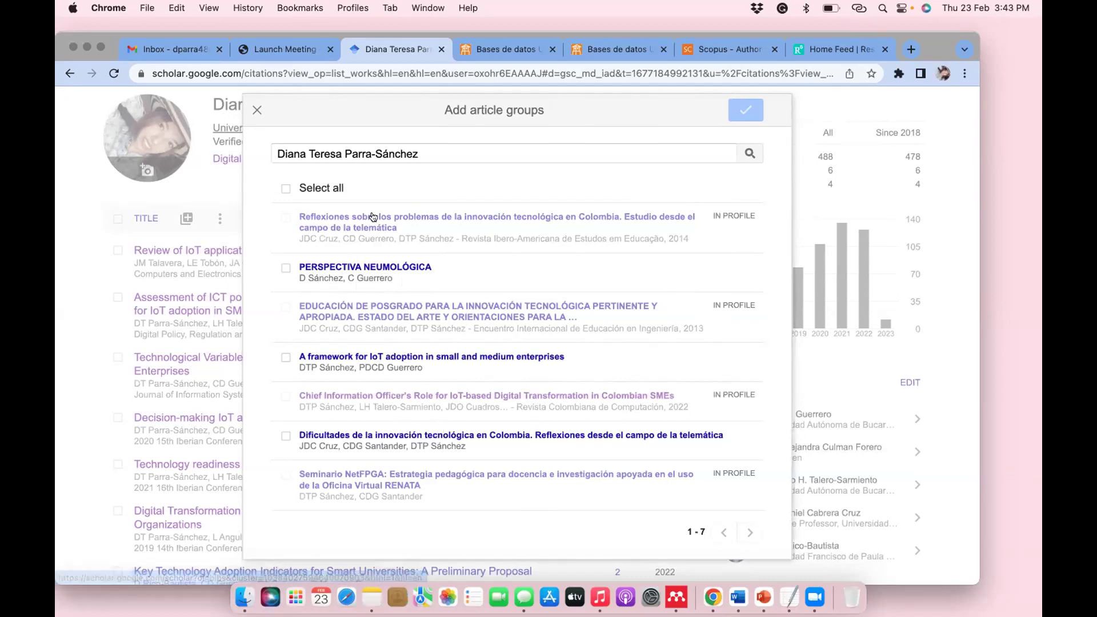
left_click(256, 108)
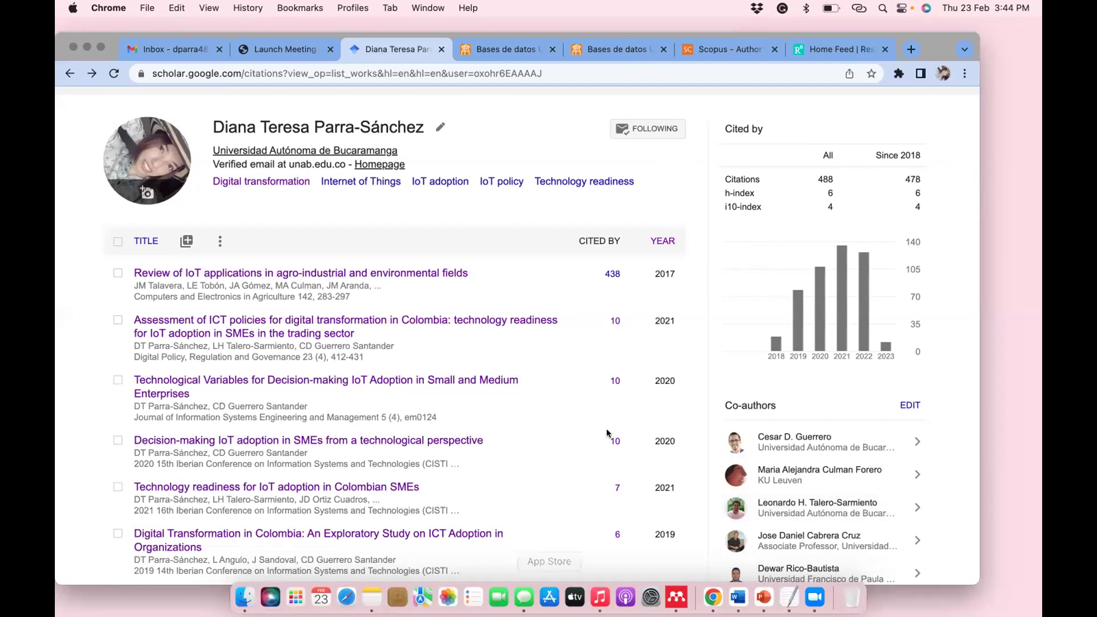
Expand the publications list to show all articles, highlight the last entries, and look back through the list to the first ones
scroll(684, 495, "down", 15)
scroll(683, 491, "down", 3)
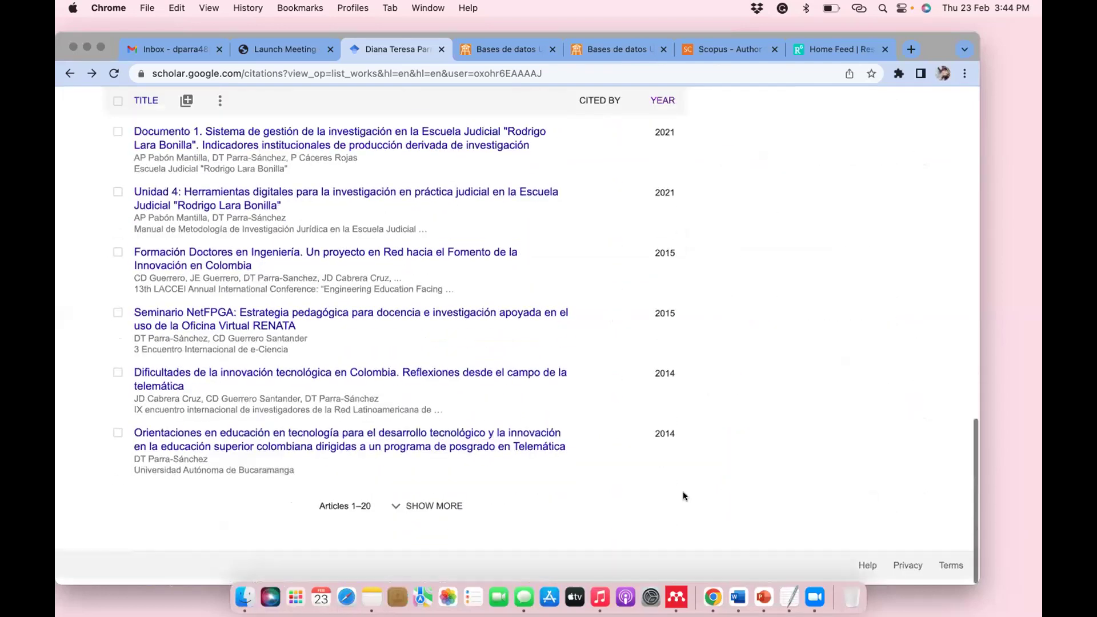
left_click(427, 508)
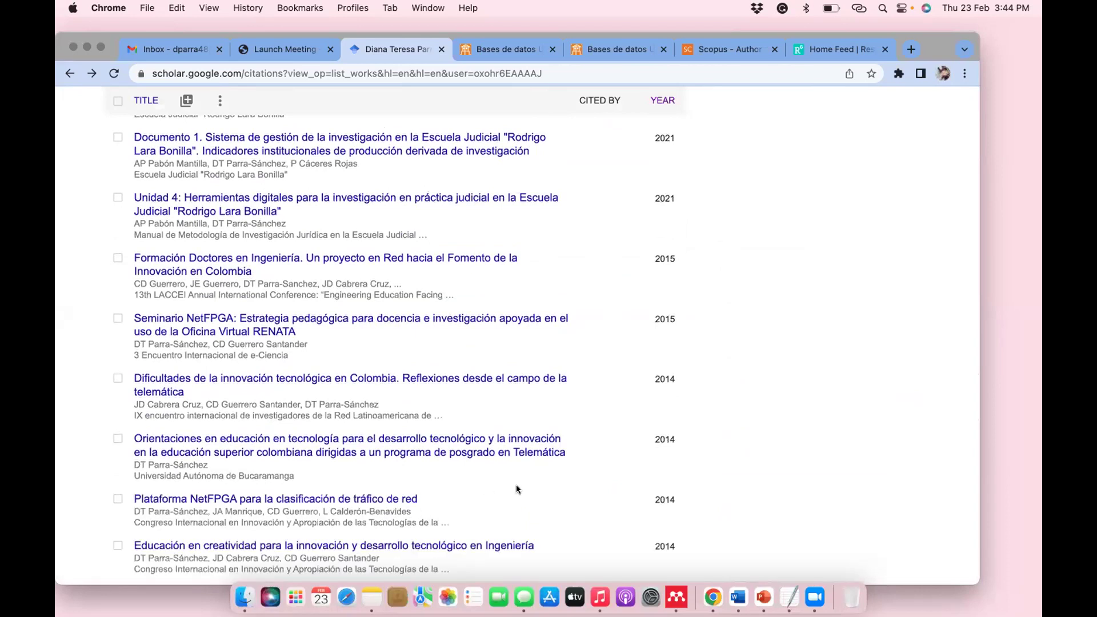
scroll(517, 489, "down", 5)
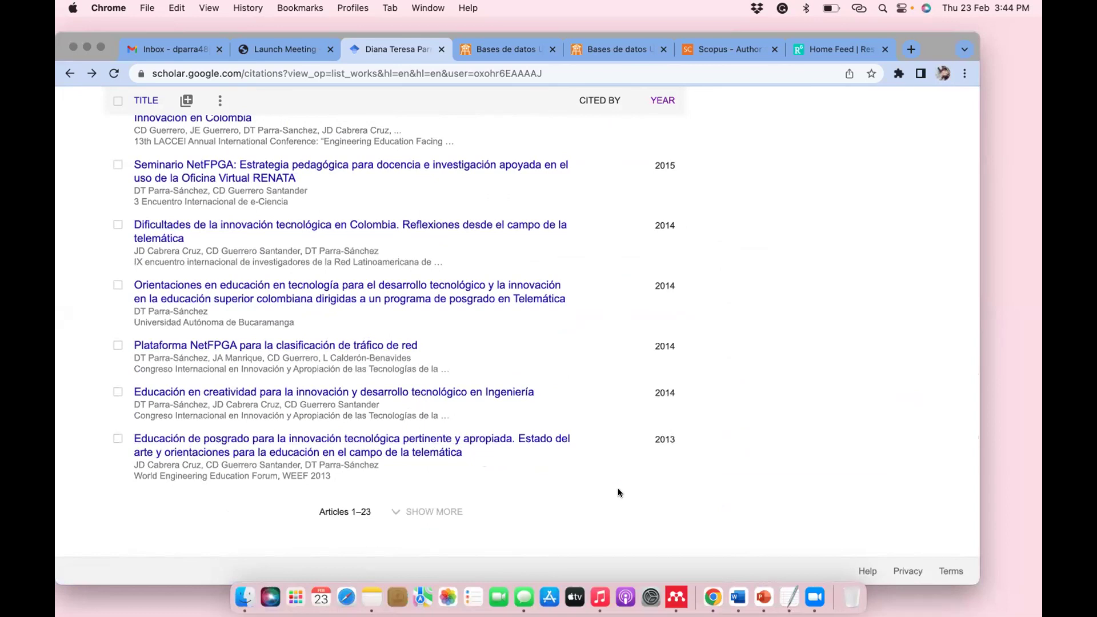
left_click_drag(686, 500, 162, 283)
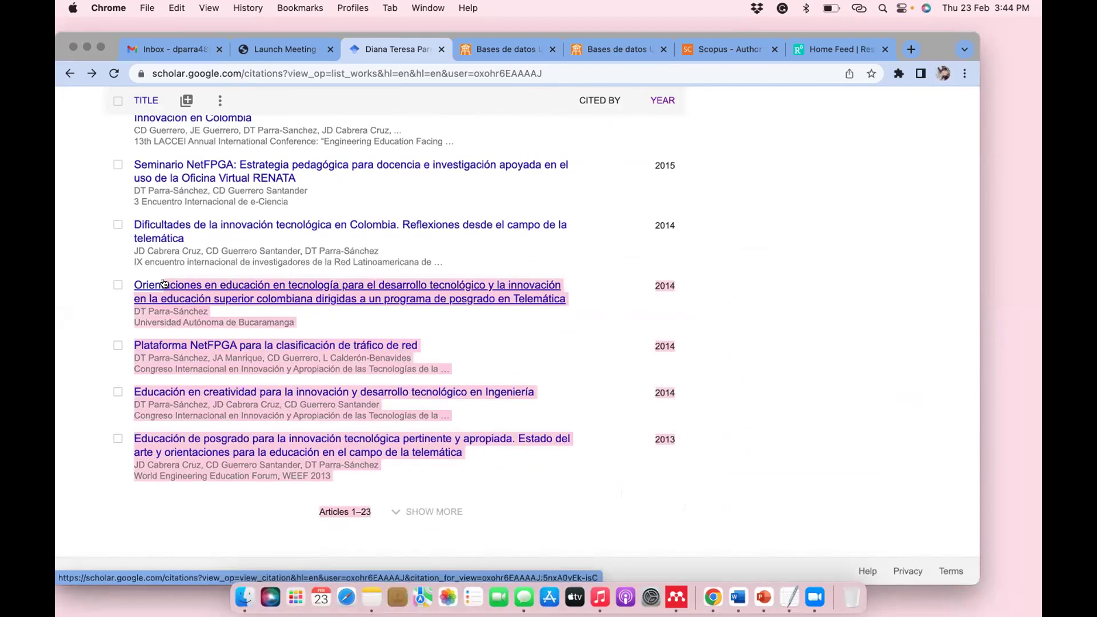
left_click(184, 508)
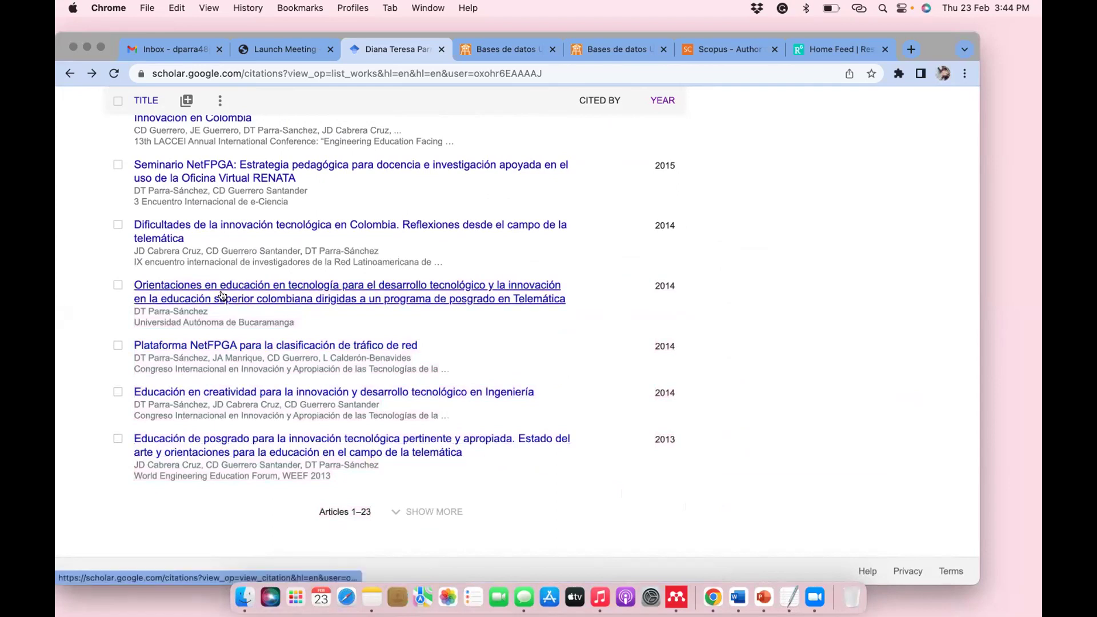
scroll(223, 297, "up", 5)
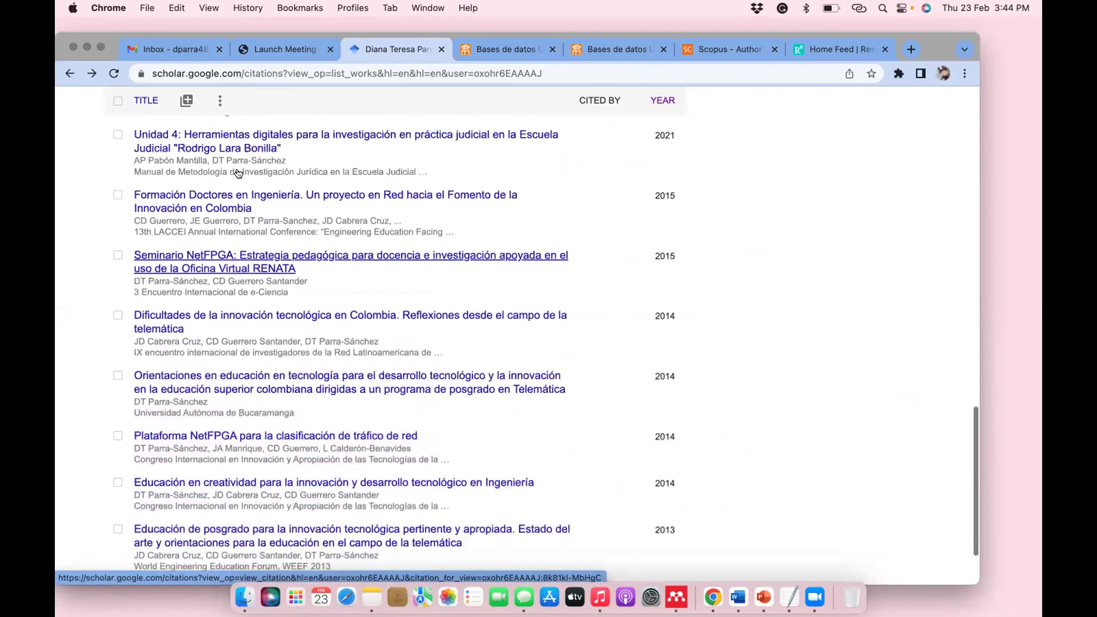
scroll(239, 173, "up", 9)
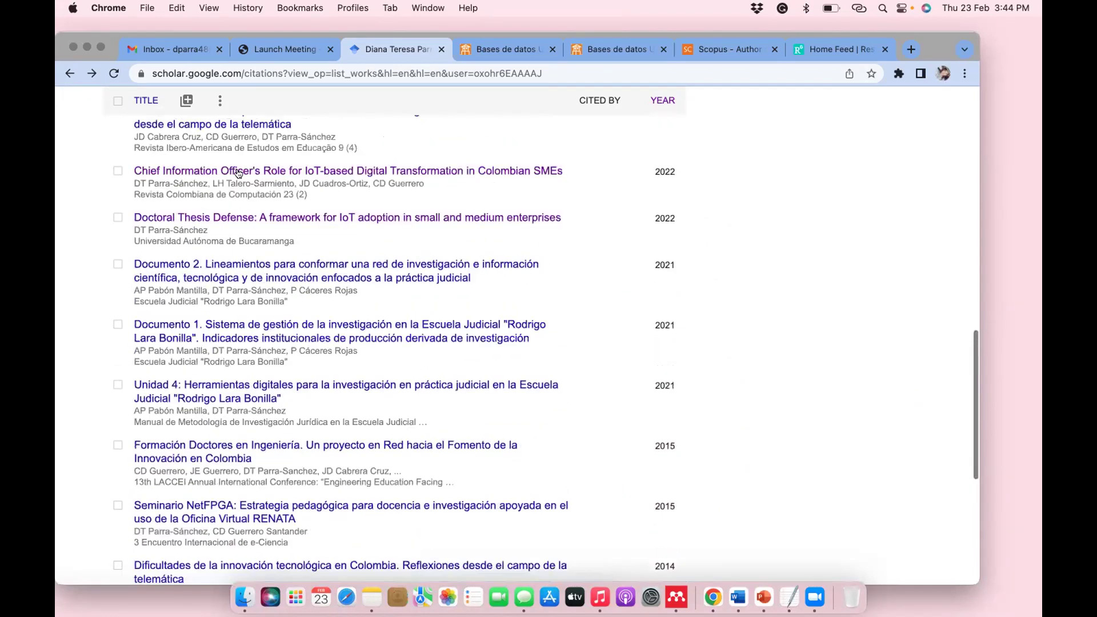
scroll(237, 171, "up", 7)
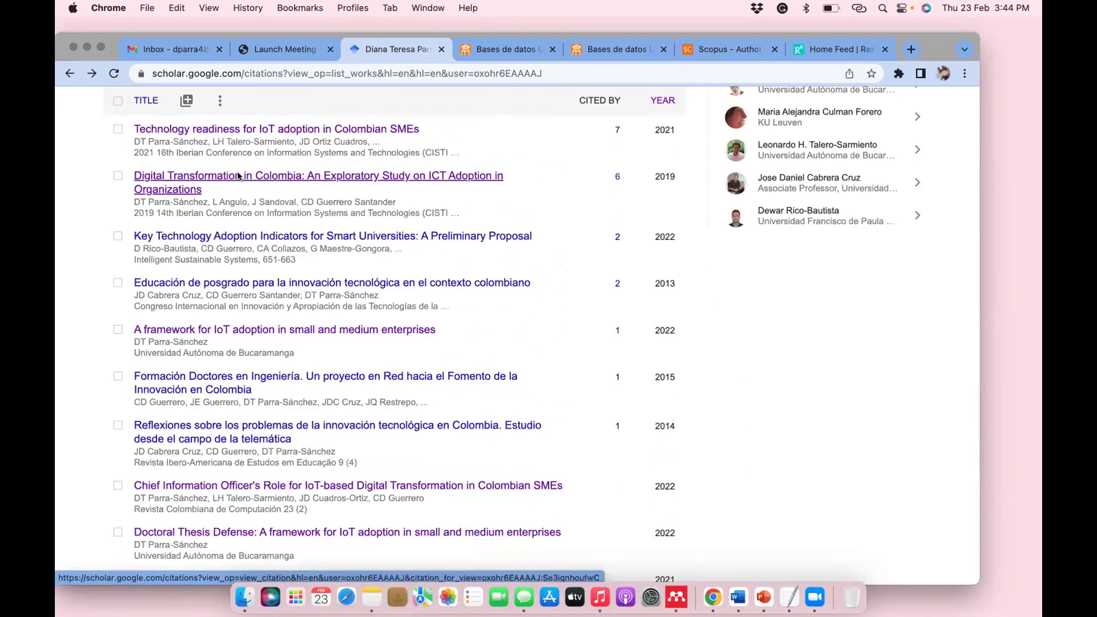
scroll(238, 175, "up", 5)
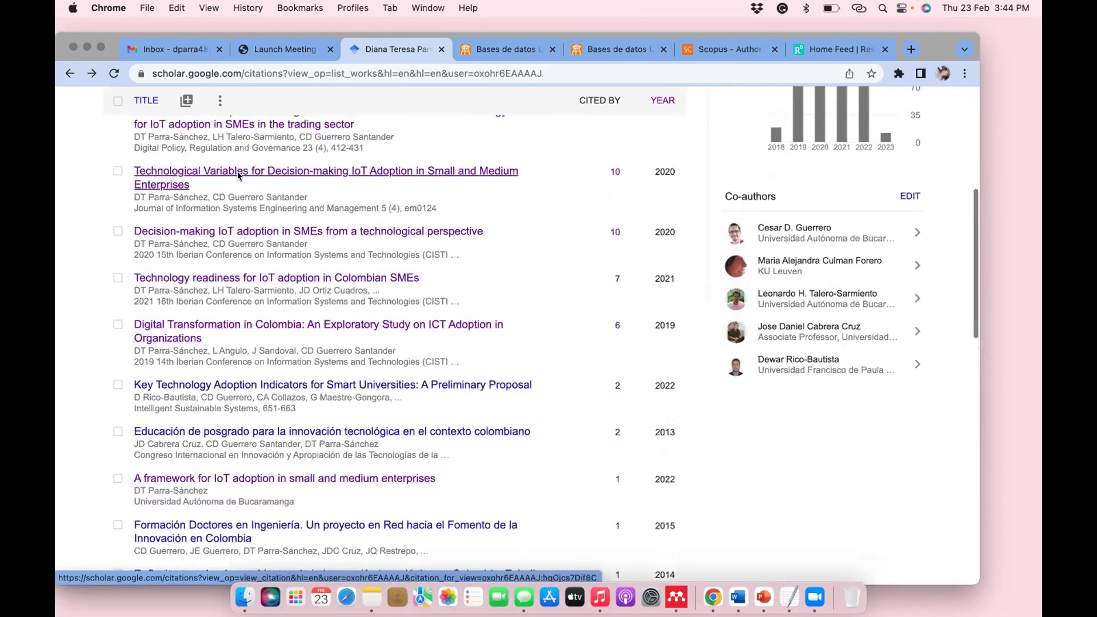
scroll(237, 171, "up", 4)
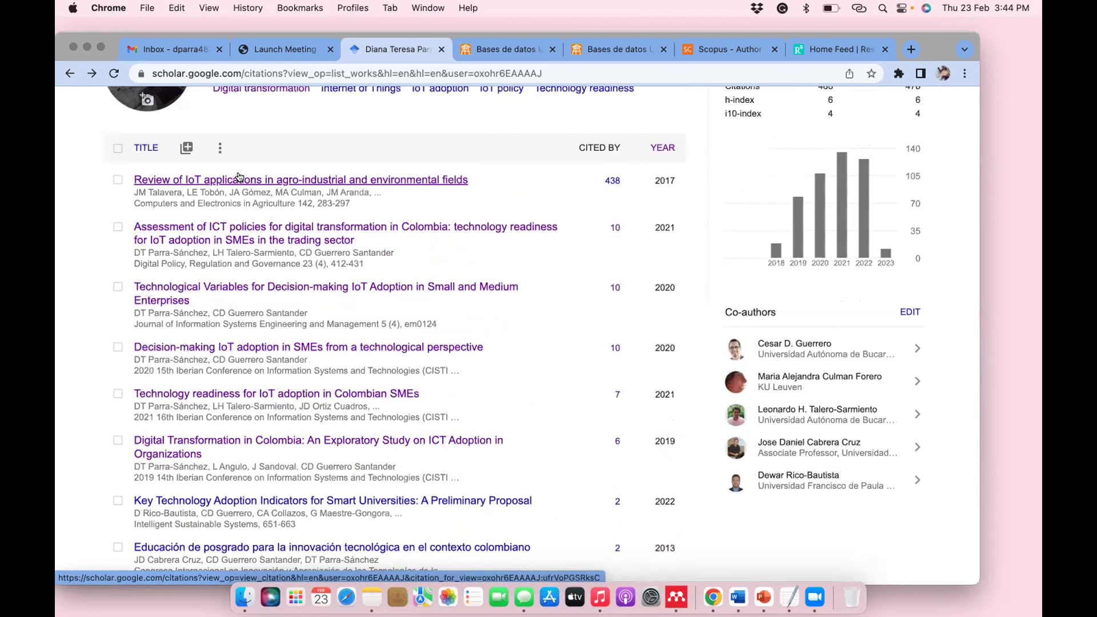
Examine the Cited by table, highlighting its Citations, h-index and i10-index rows across the All and Since 2018 columns
scroll(239, 177, "up", 8)
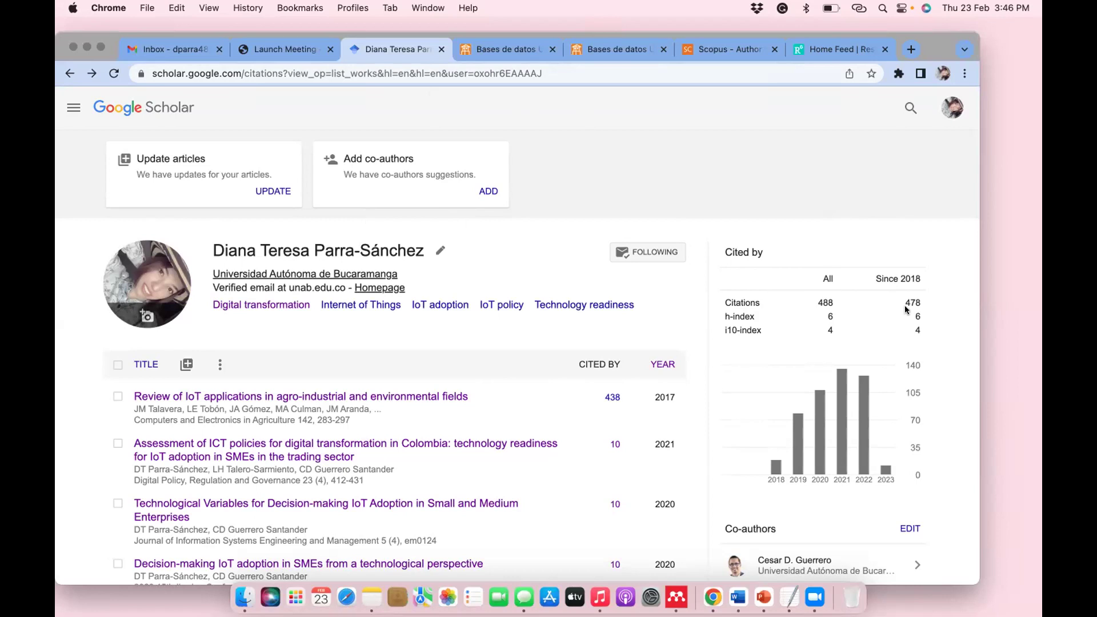
mouse_move(816, 448)
scroll(815, 449, "left", 3)
double_click(804, 304)
left_click(821, 290)
left_click_drag(938, 274, 930, 294)
left_click(926, 300)
left_click_drag(905, 300, 930, 300)
left_click(930, 299)
left_click_drag(903, 301, 916, 301)
left_click_drag(721, 316, 831, 329)
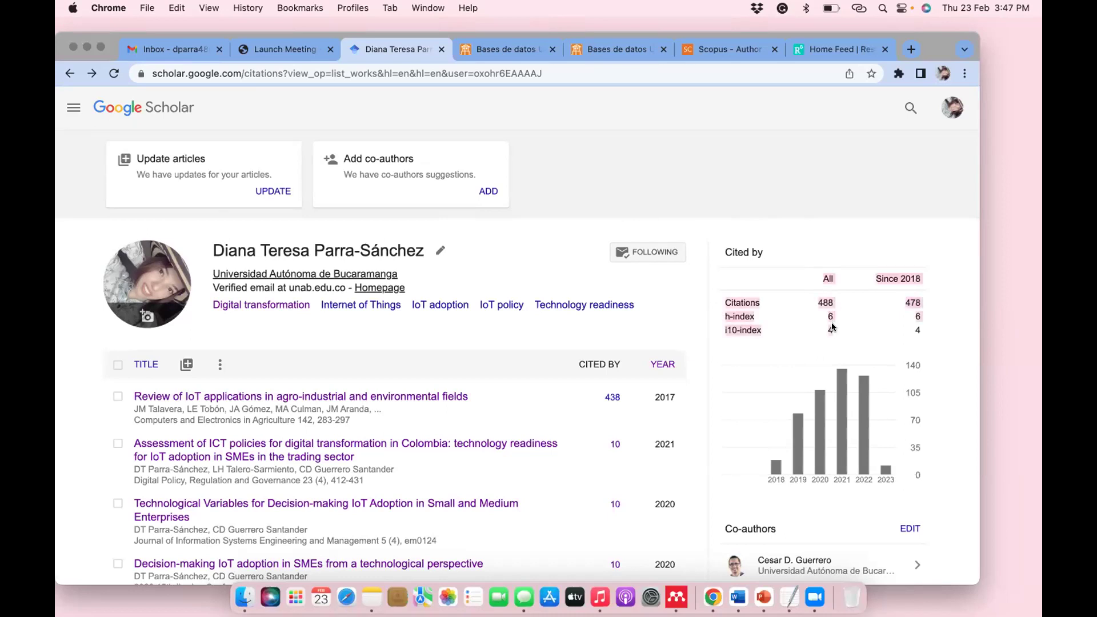
Examine the h-index and i10-index values in the Cited by table against the citation counts of the listed articles
left_click(830, 315)
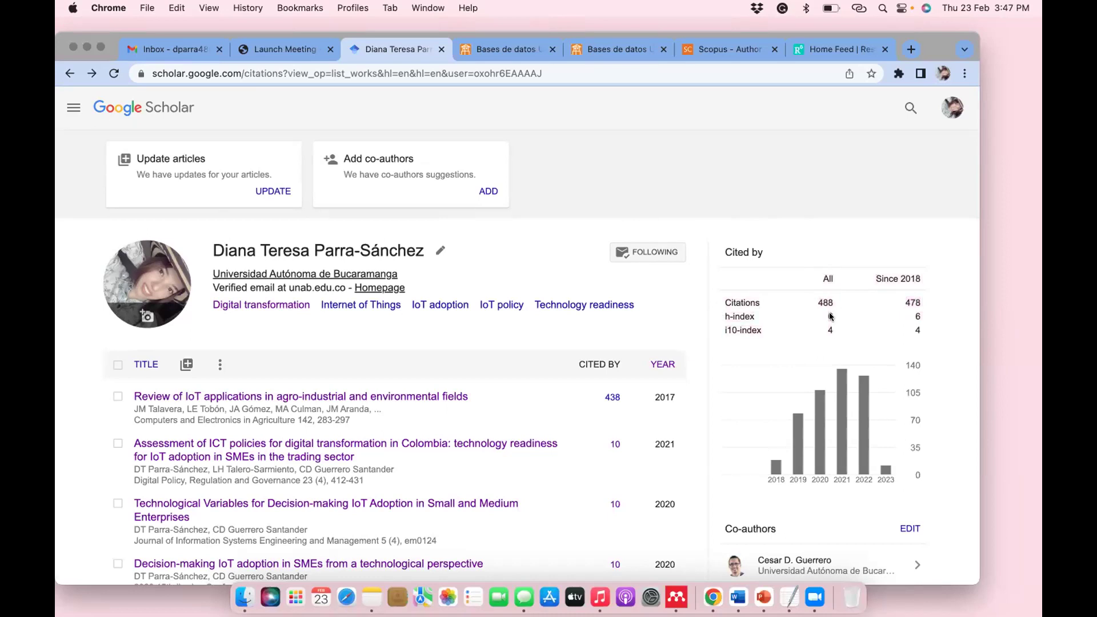
scroll(830, 314, "down", 5)
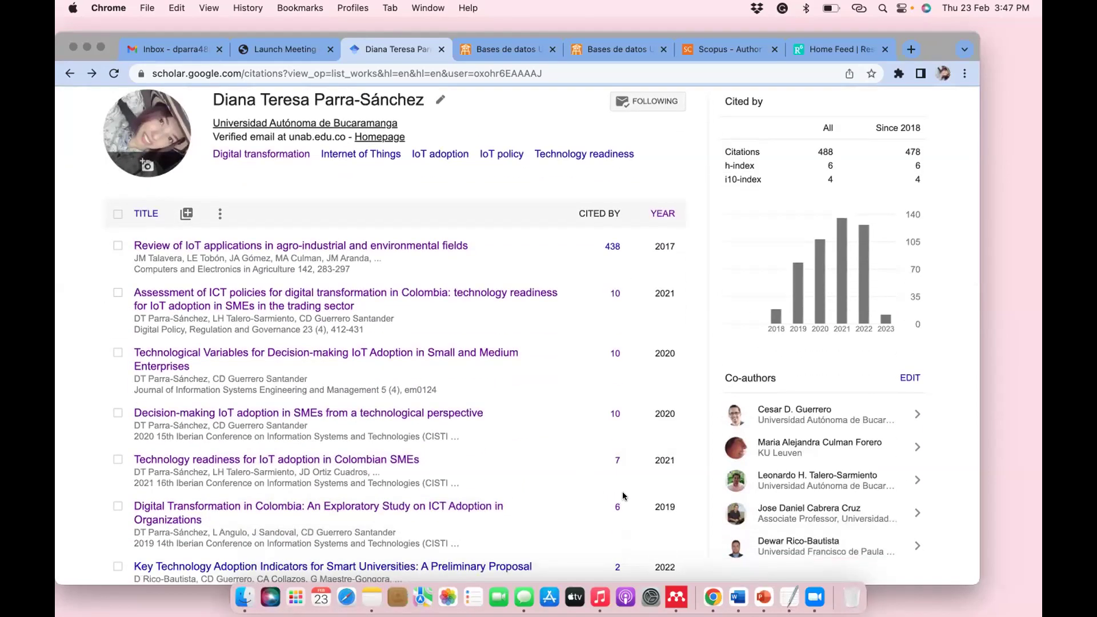
scroll(624, 496, "down", 1)
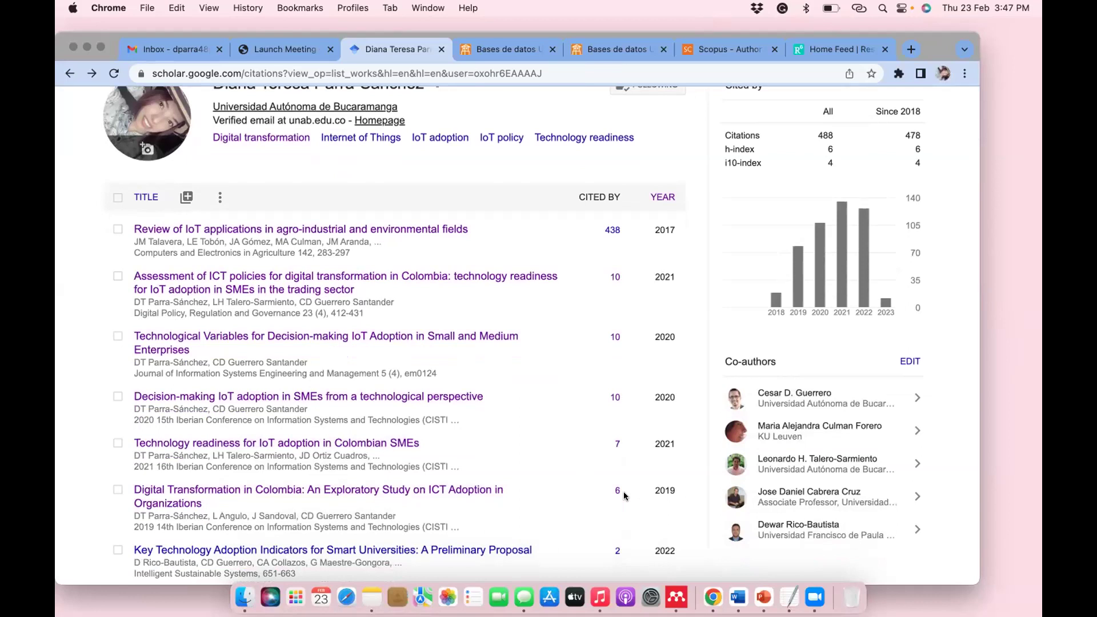
scroll(643, 416, "down", 1)
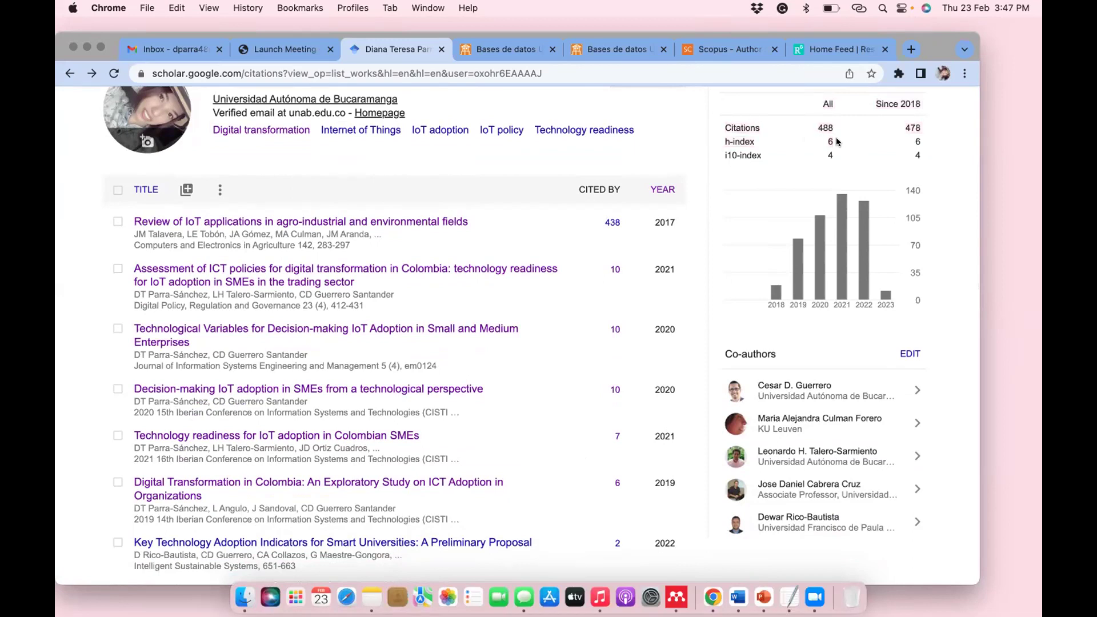
scroll(925, 144, "up", 1)
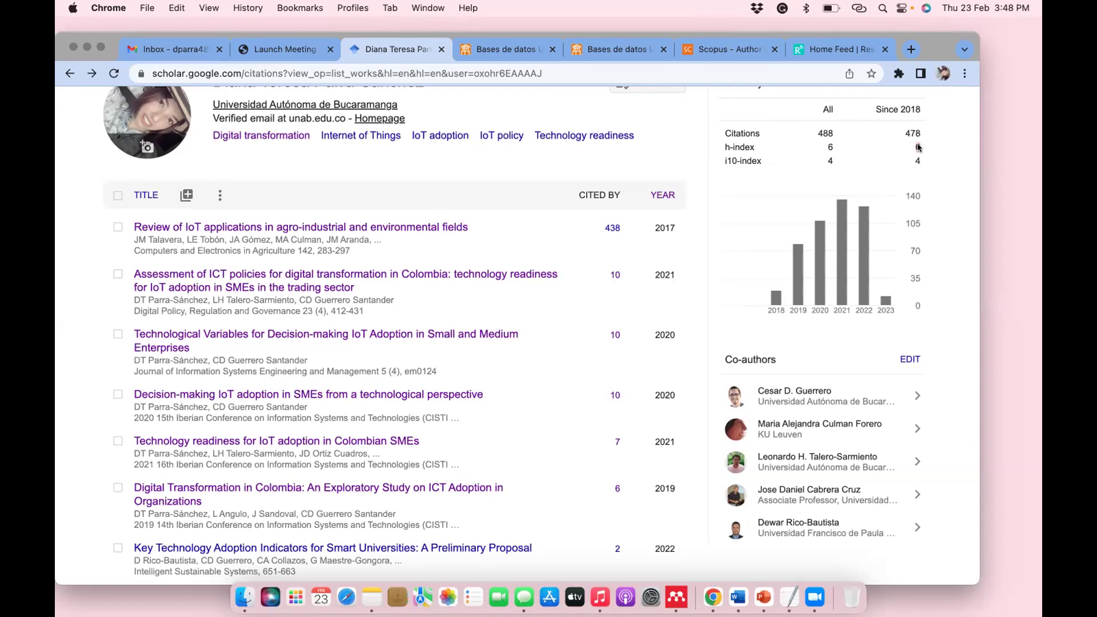
scroll(917, 148, "up", 1)
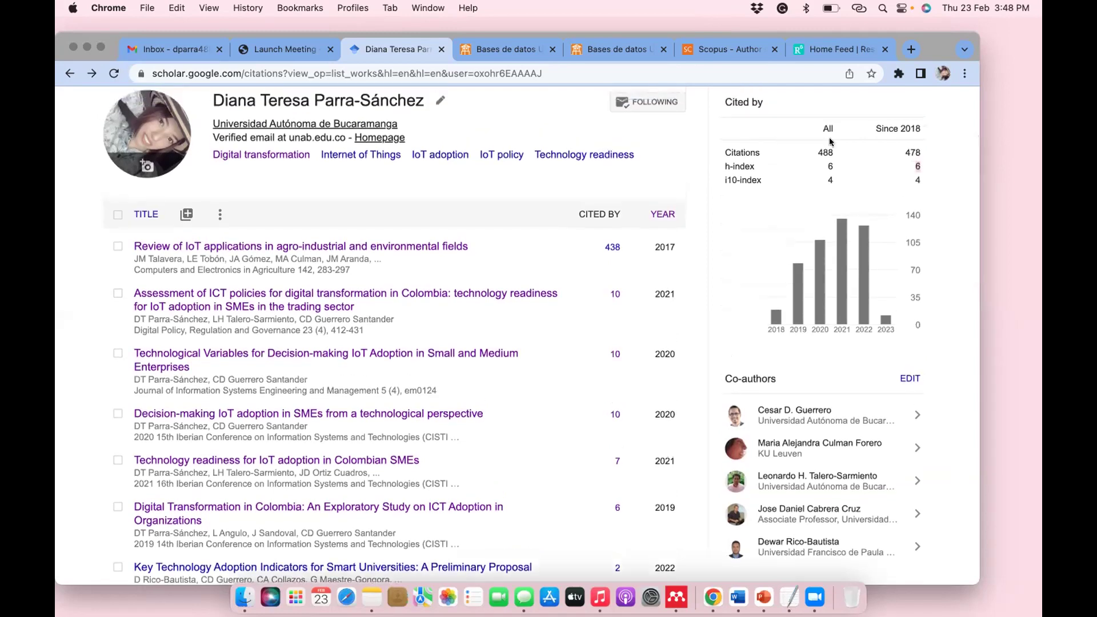
left_click(725, 180)
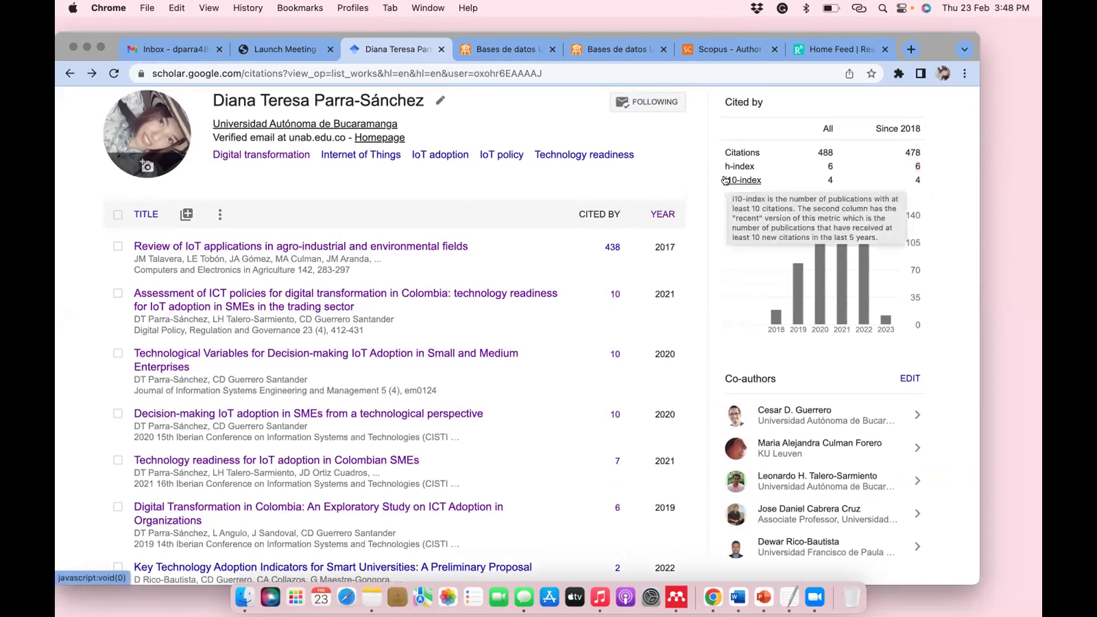
scroll(815, 207, "down", 1)
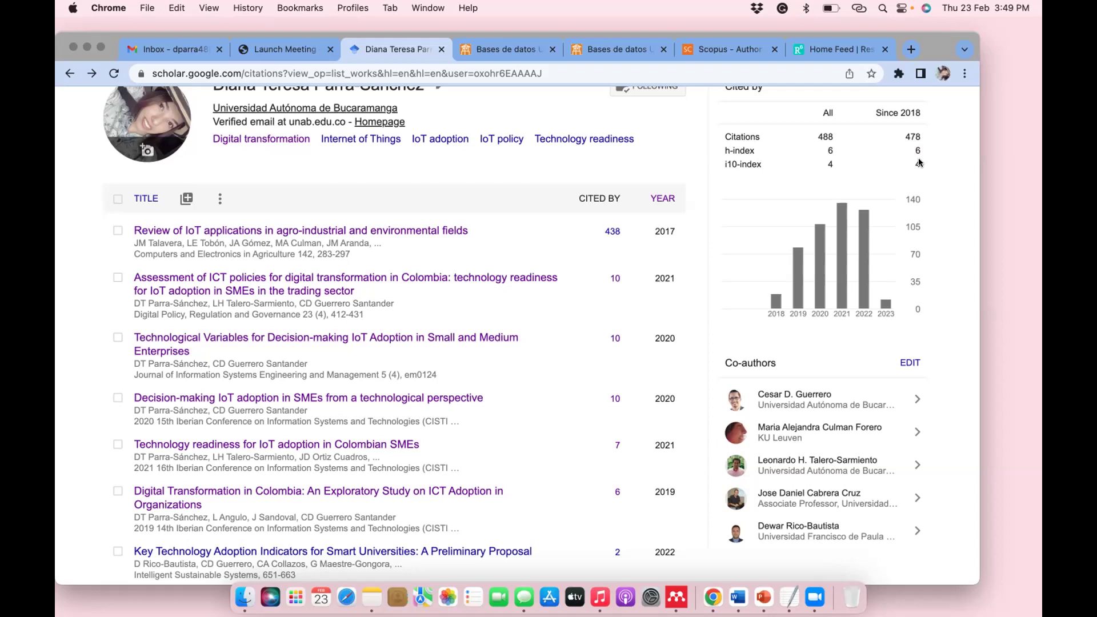
left_click_drag(918, 160, 908, 150)
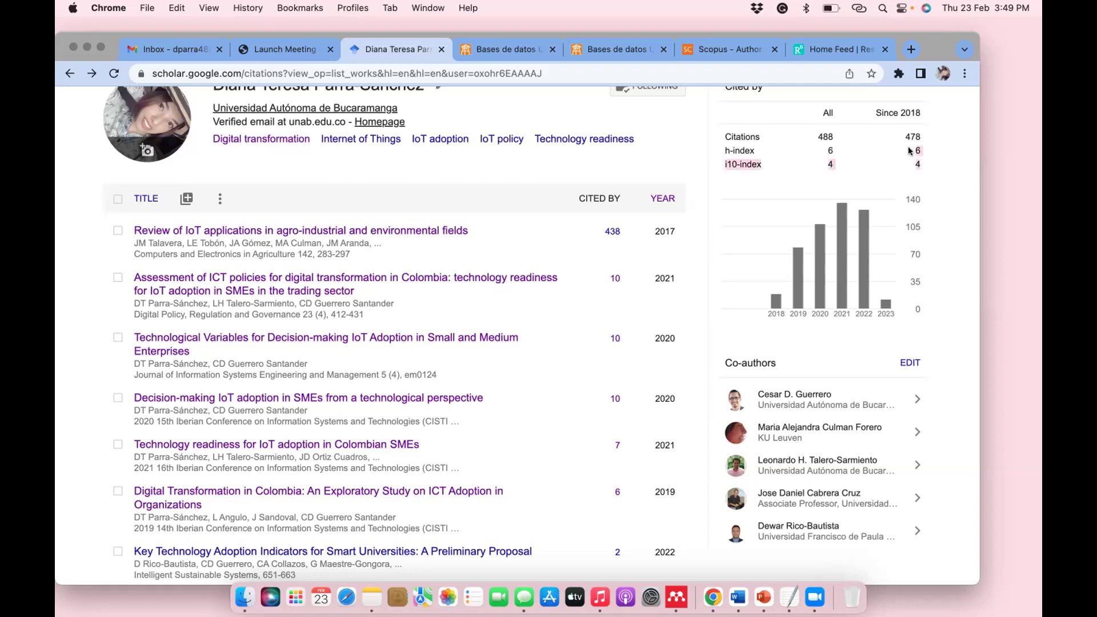
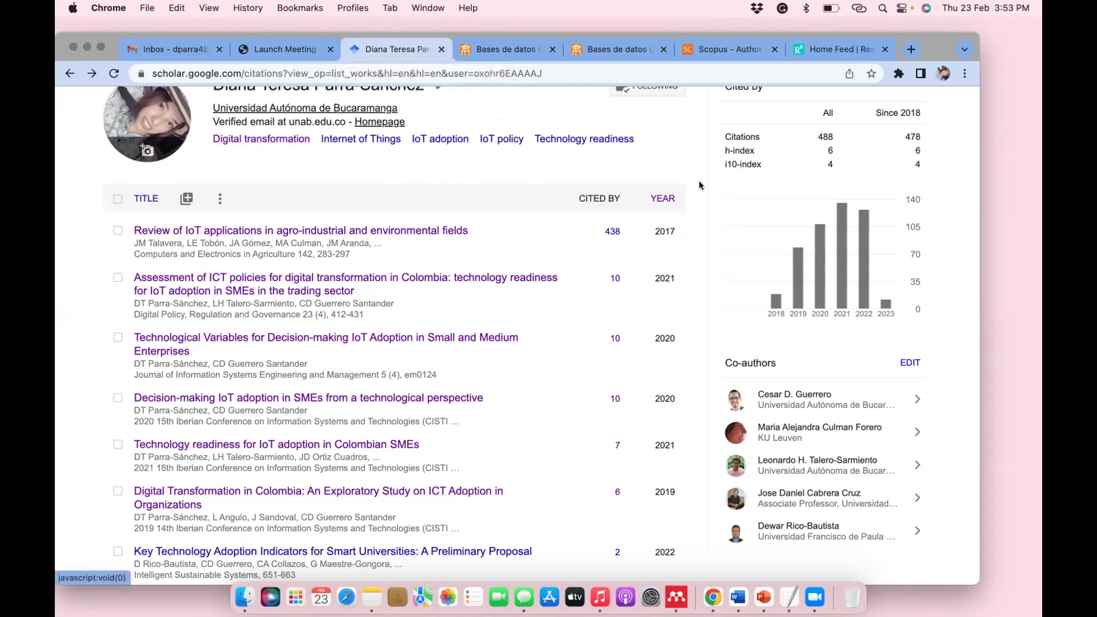
Highlight the research interest keywords in the profile header, from Digital transformation to Technology readiness
scroll(698, 180, "up", 3)
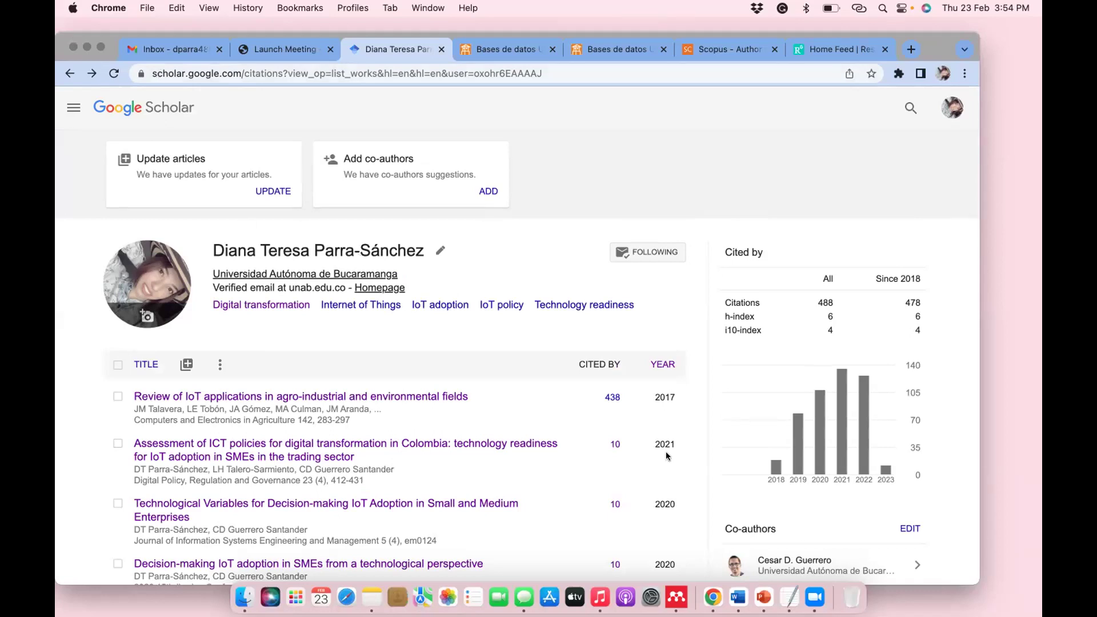
scroll(694, 501, "down", 3)
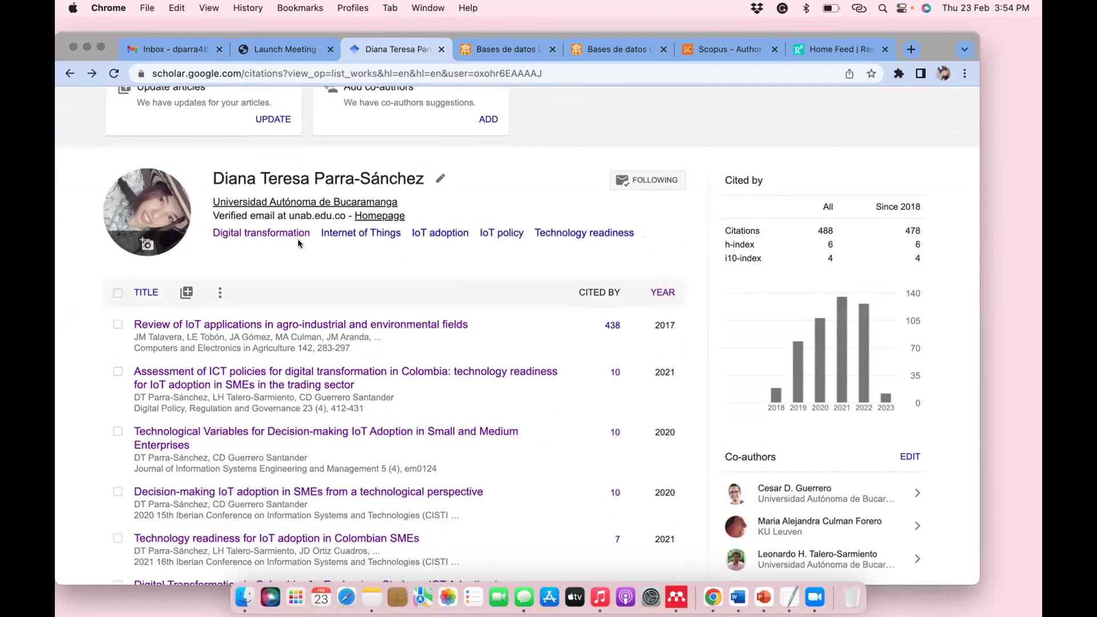
left_click_drag(298, 244, 214, 234)
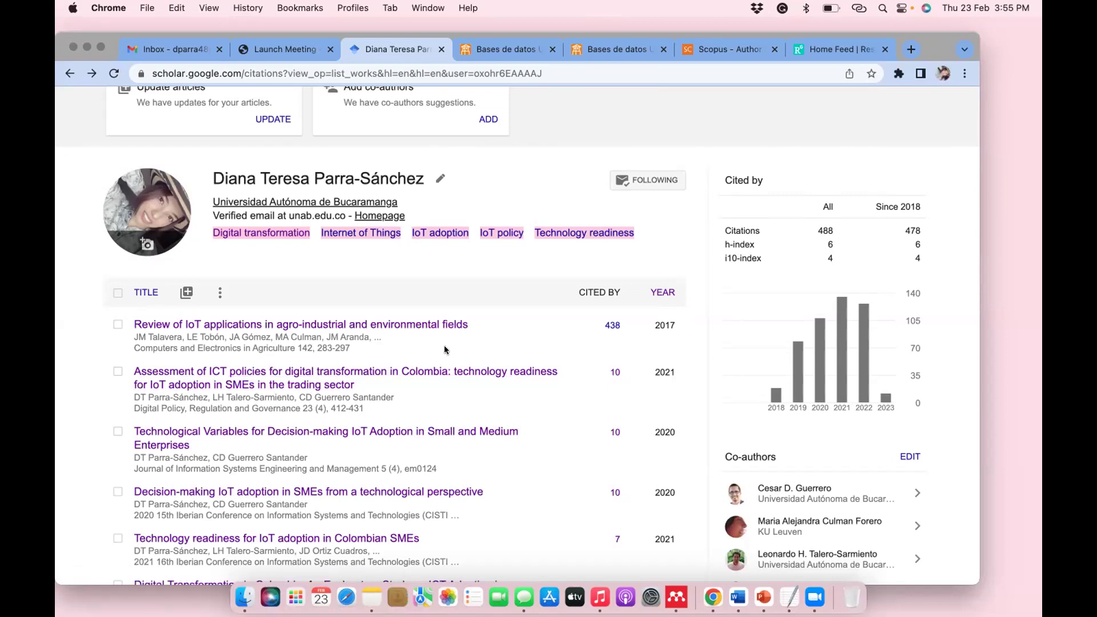
Open the individual article suggestions for the profile, review the first page of entries, and close without adding any
scroll(446, 350, "down", 1)
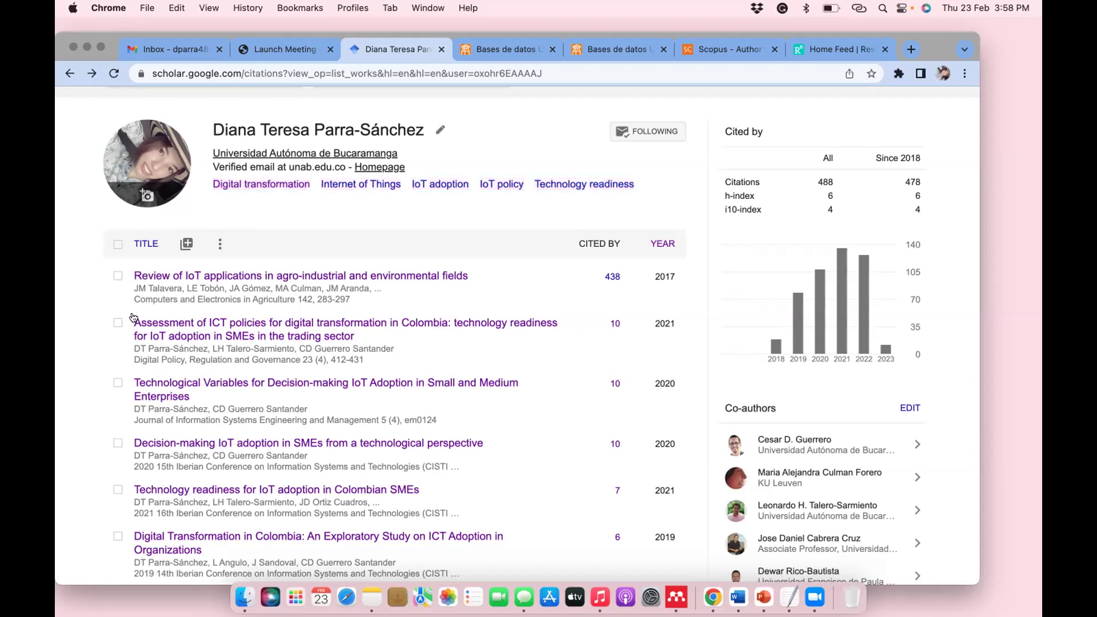
left_click(186, 244)
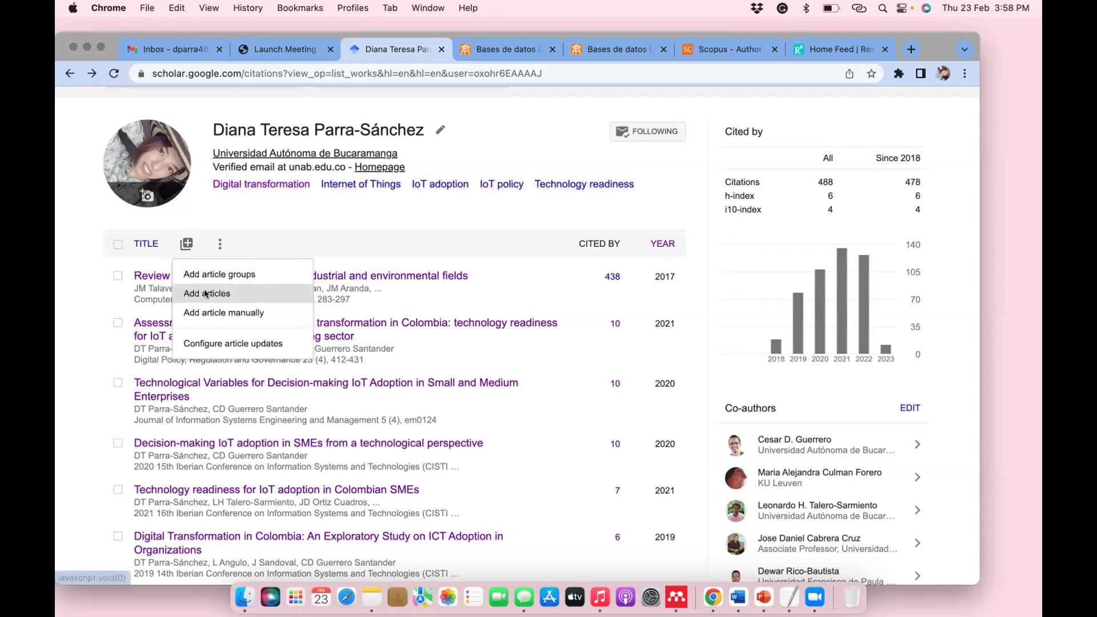
left_click(206, 294)
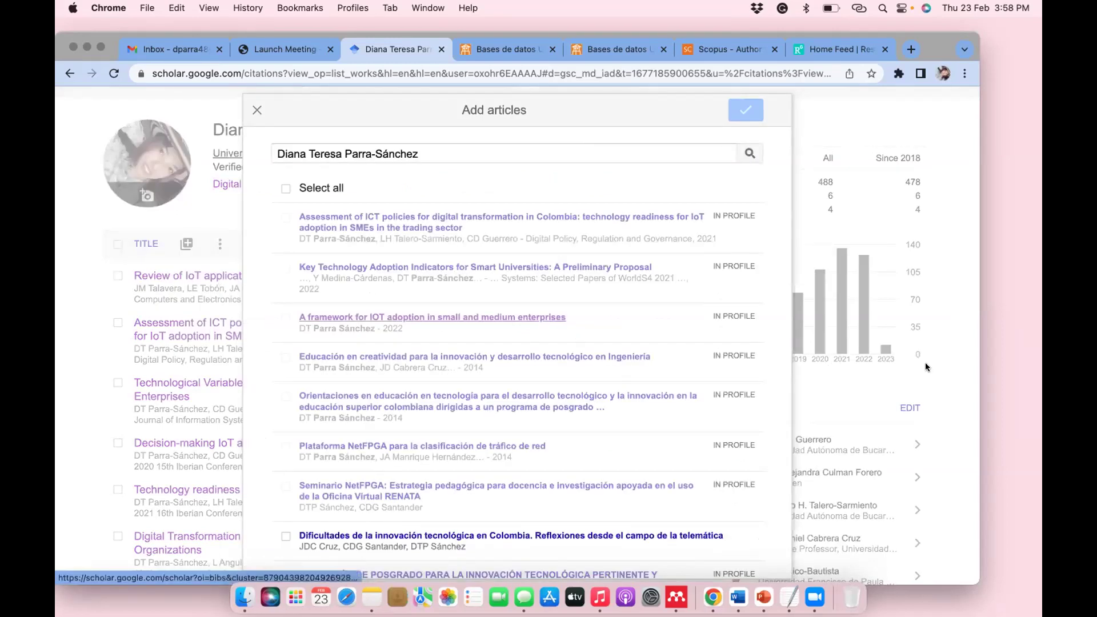
scroll(543, 441, "down", 3)
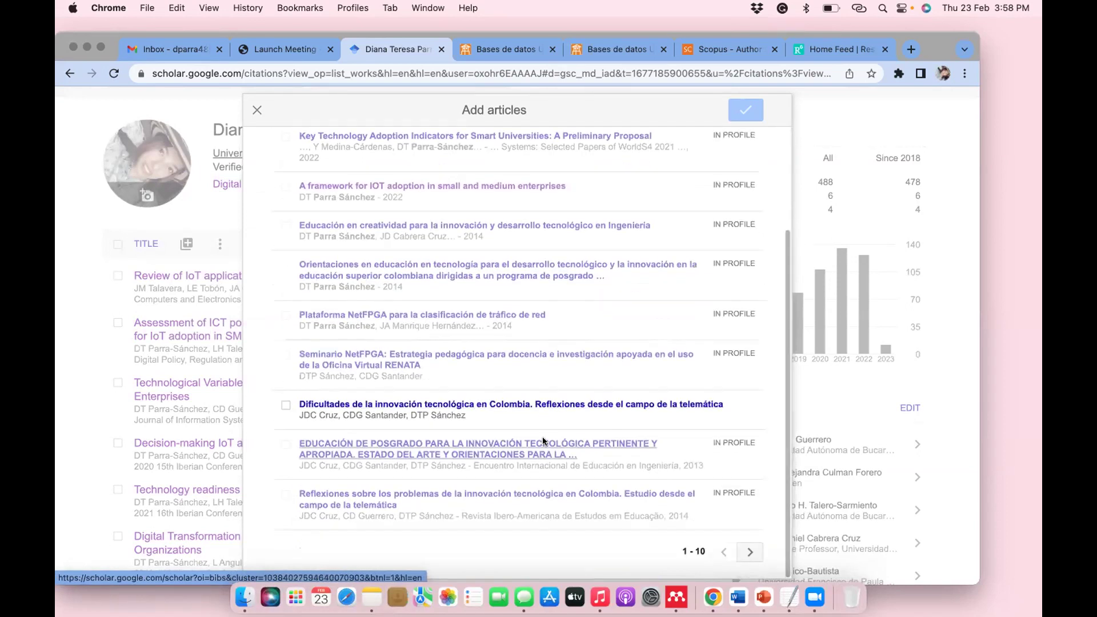
scroll(434, 285, "up", 3)
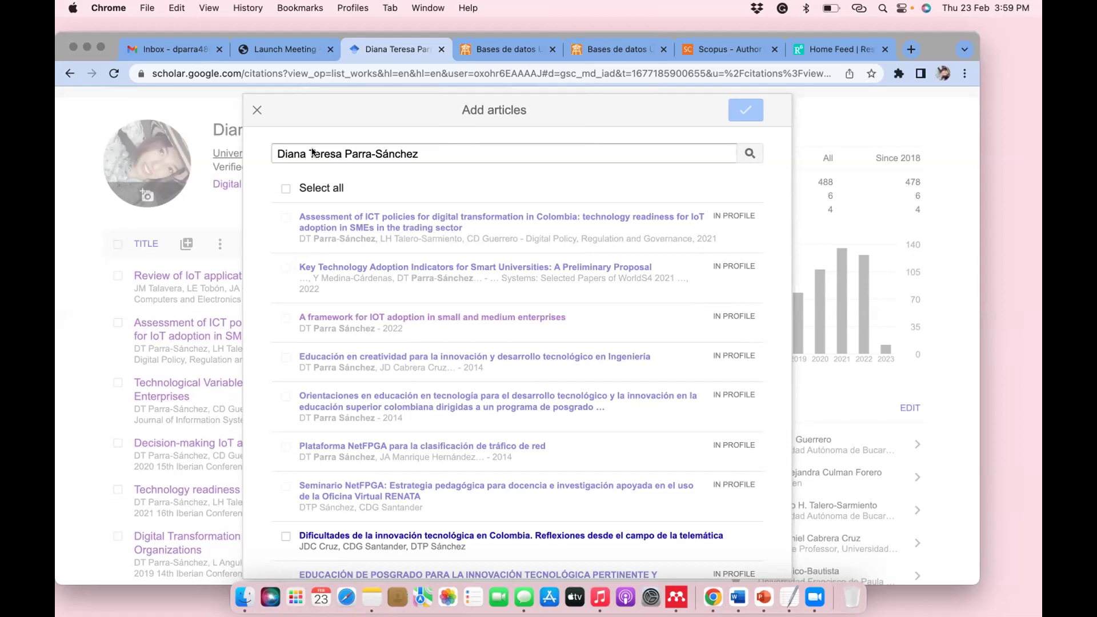
left_click(255, 112)
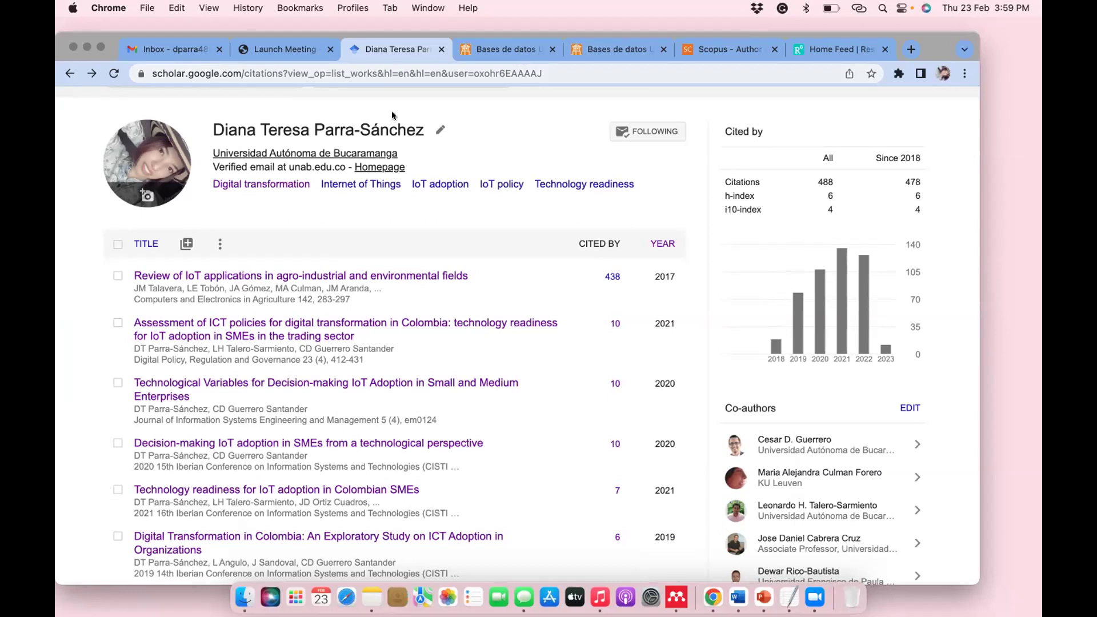
Switch to the university database login page for Scopus and sign in with the credentials already filled in
left_click_drag(933, 53, 933, 78)
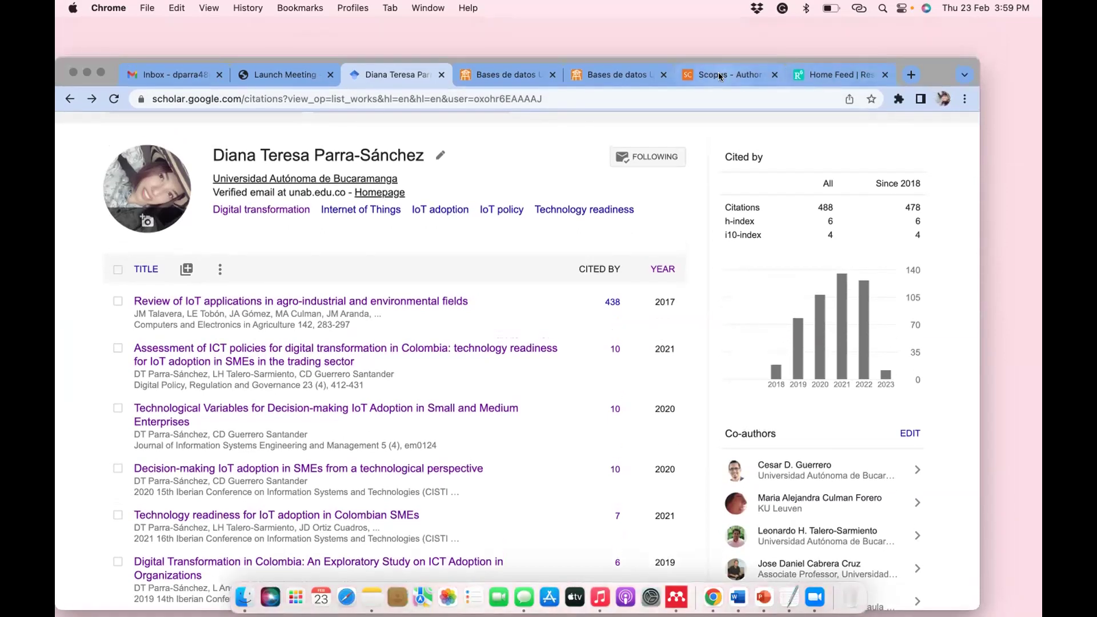
left_click(719, 77)
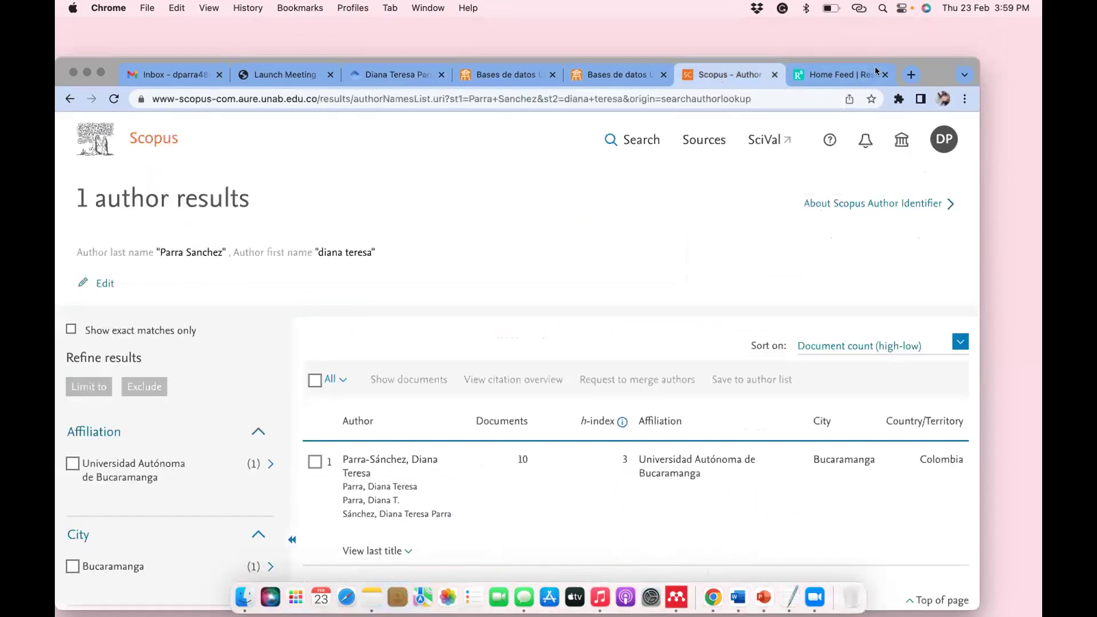
left_click(599, 78)
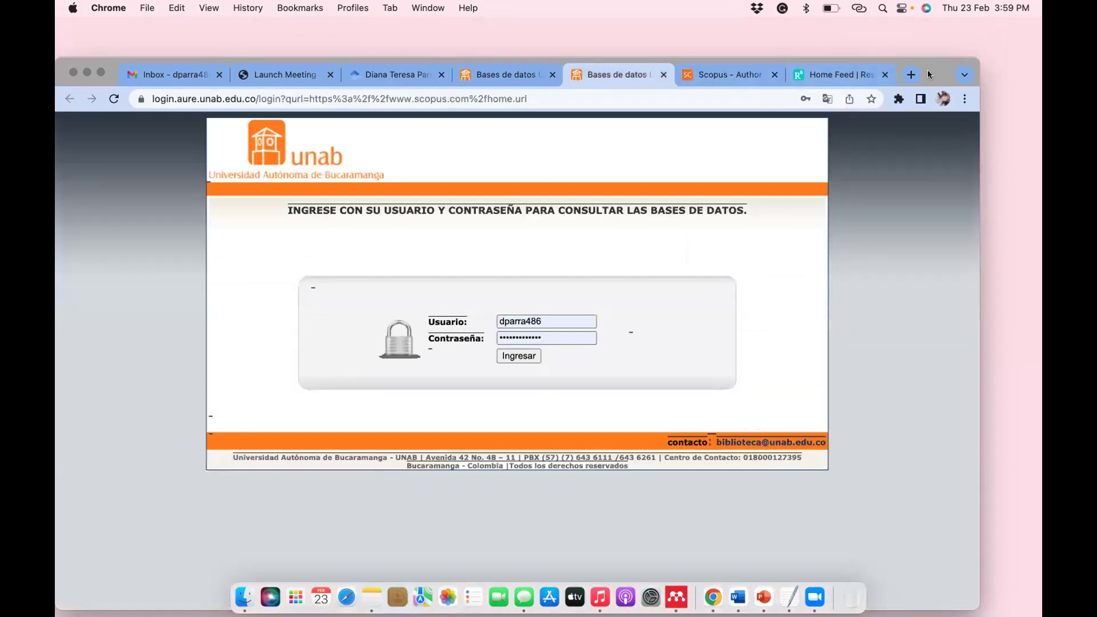
left_click_drag(927, 70, 939, 35)
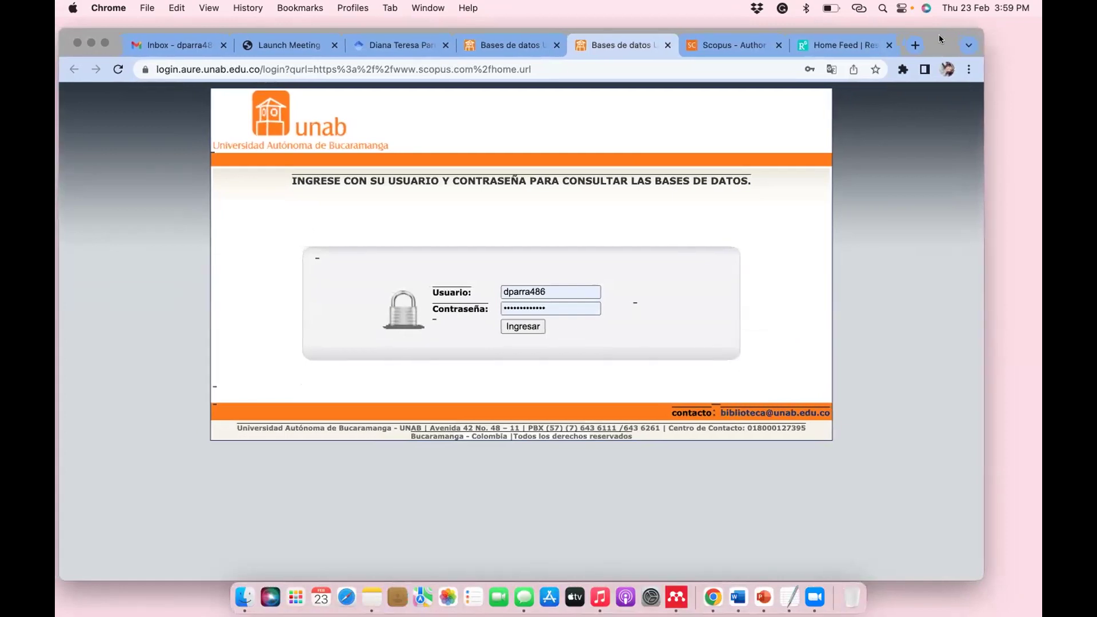
left_click(516, 326)
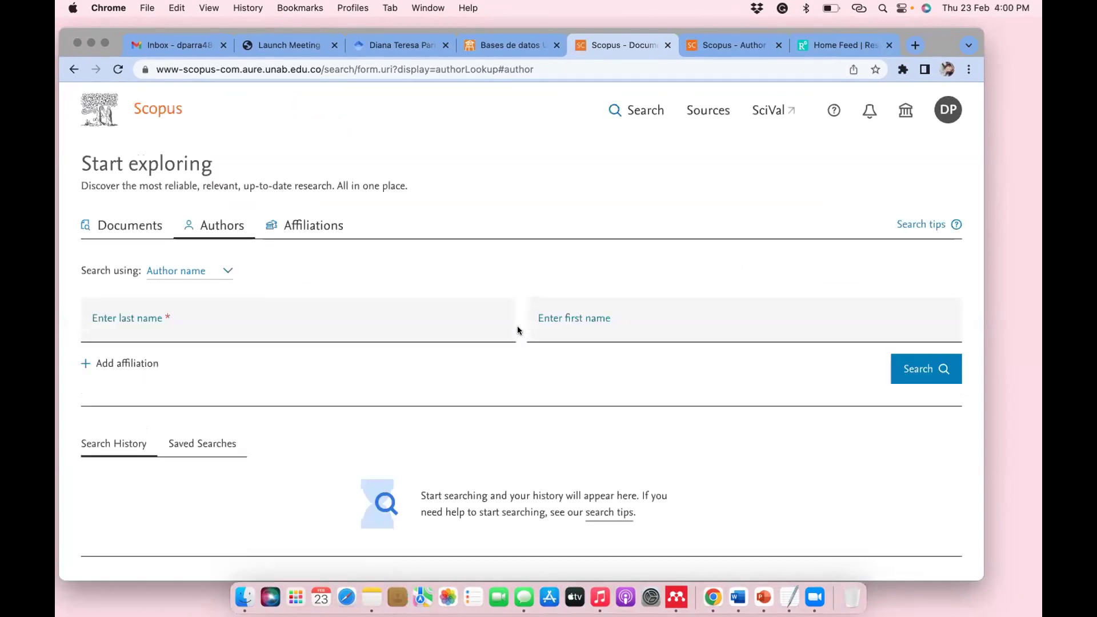
Return to the Google Scholar home page, run the earlier search "large language model" again and look over the results
left_click(387, 49)
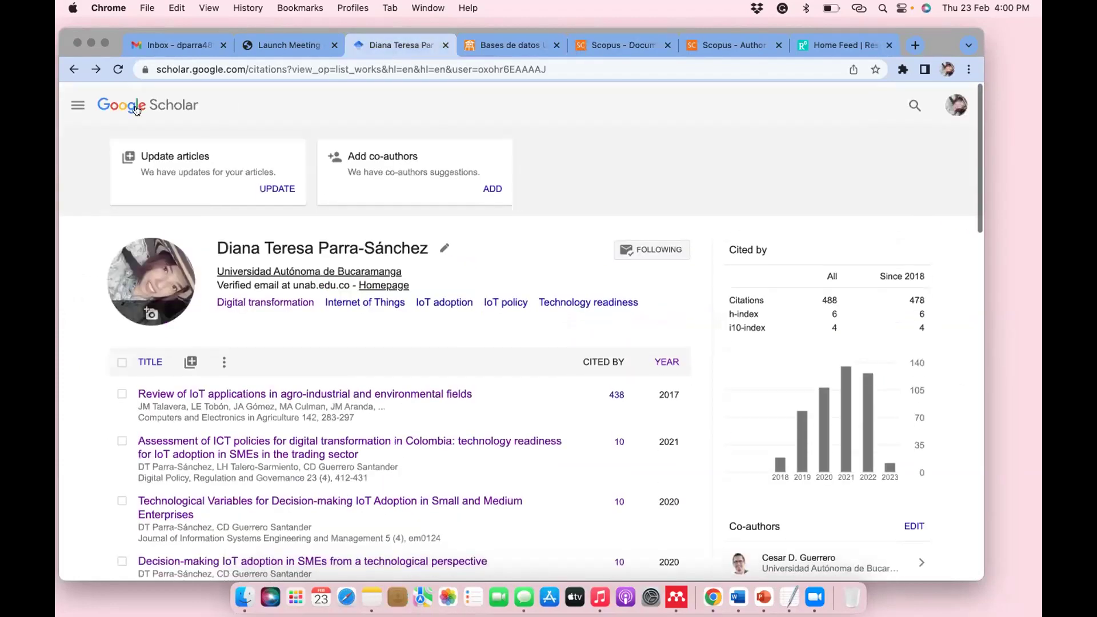
left_click(137, 109)
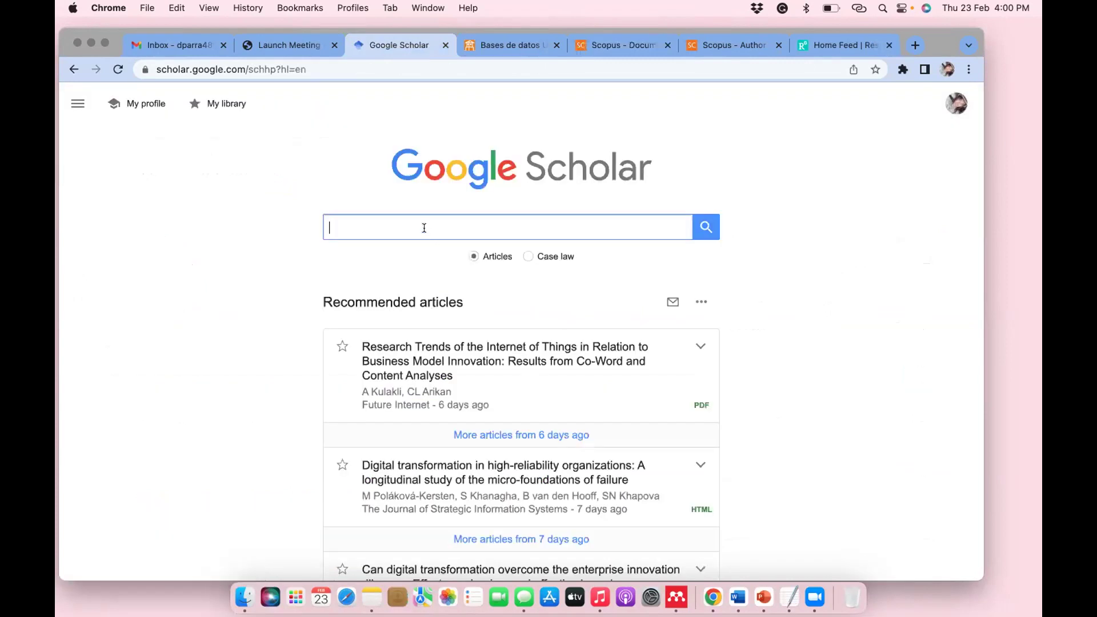
left_click(424, 227)
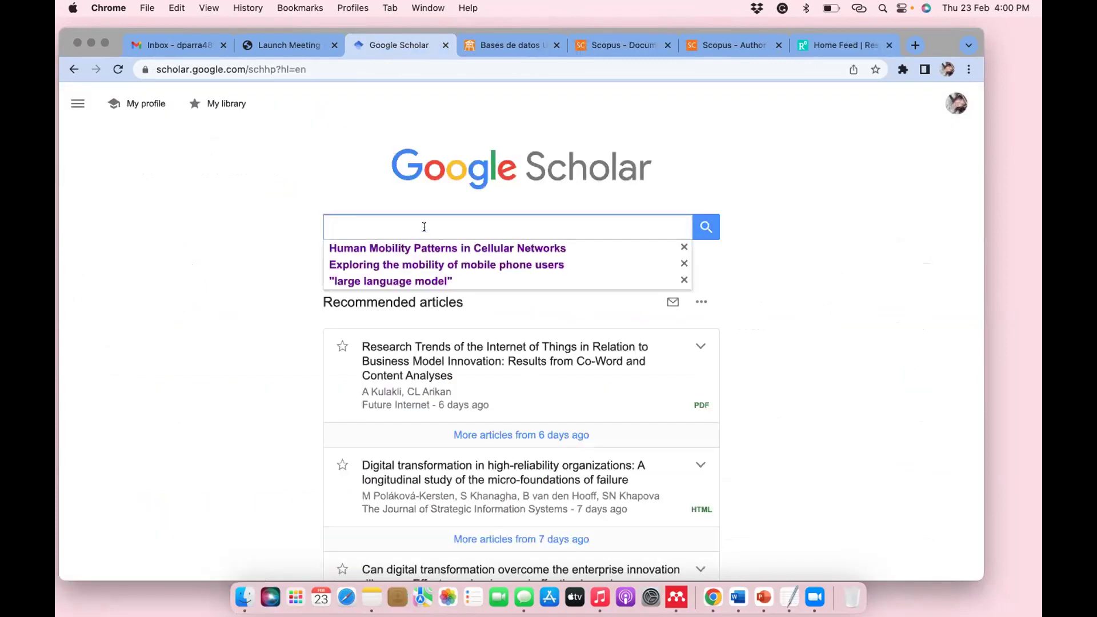
left_click(408, 282)
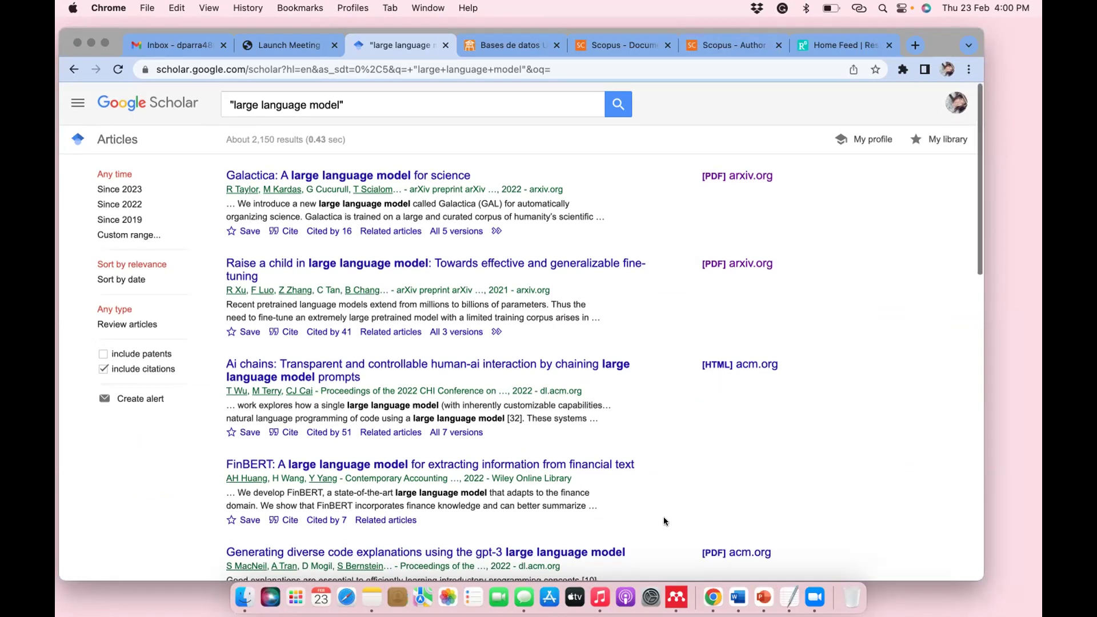
scroll(663, 521, "down", 1)
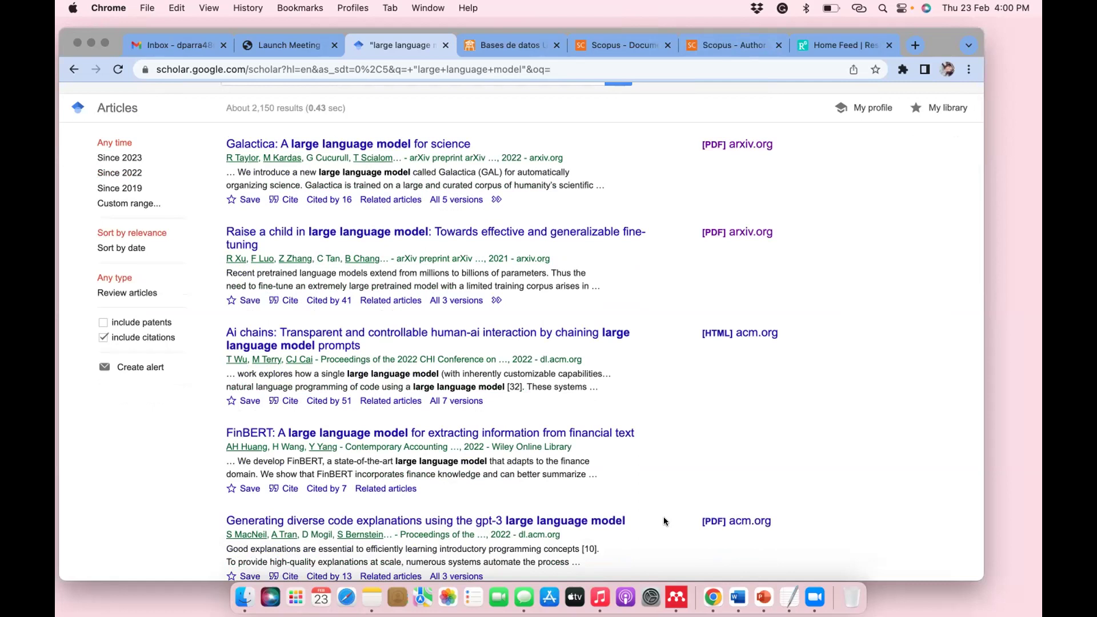
scroll(664, 520, "up", 1)
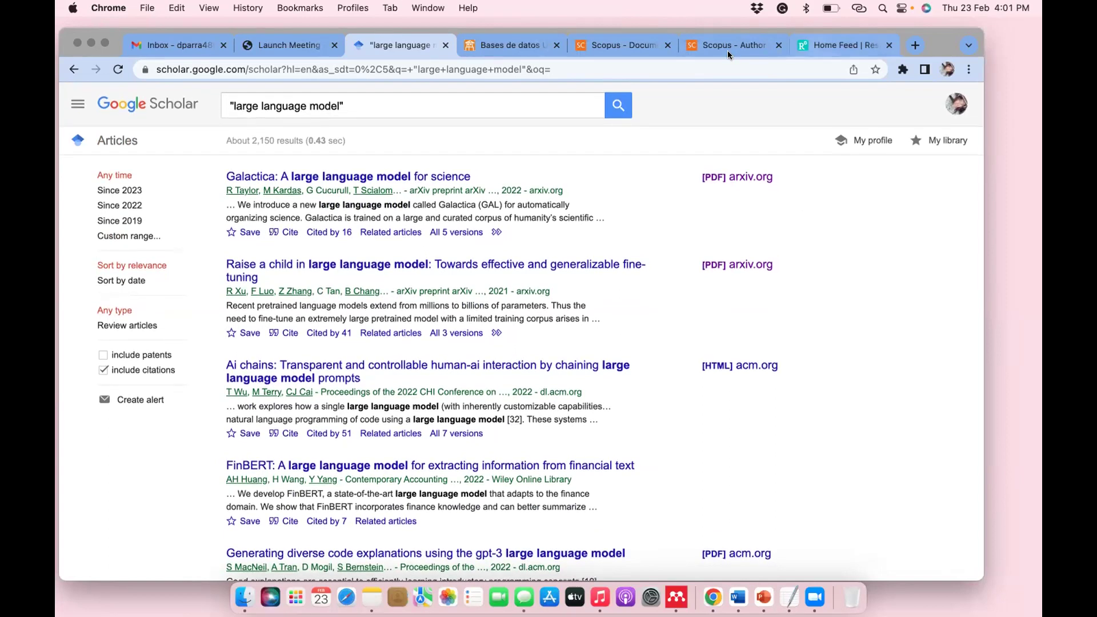
Switch to the Scopus document search and search article title, abstract and keywords for "large language models" as an exact phrase
left_click(728, 53)
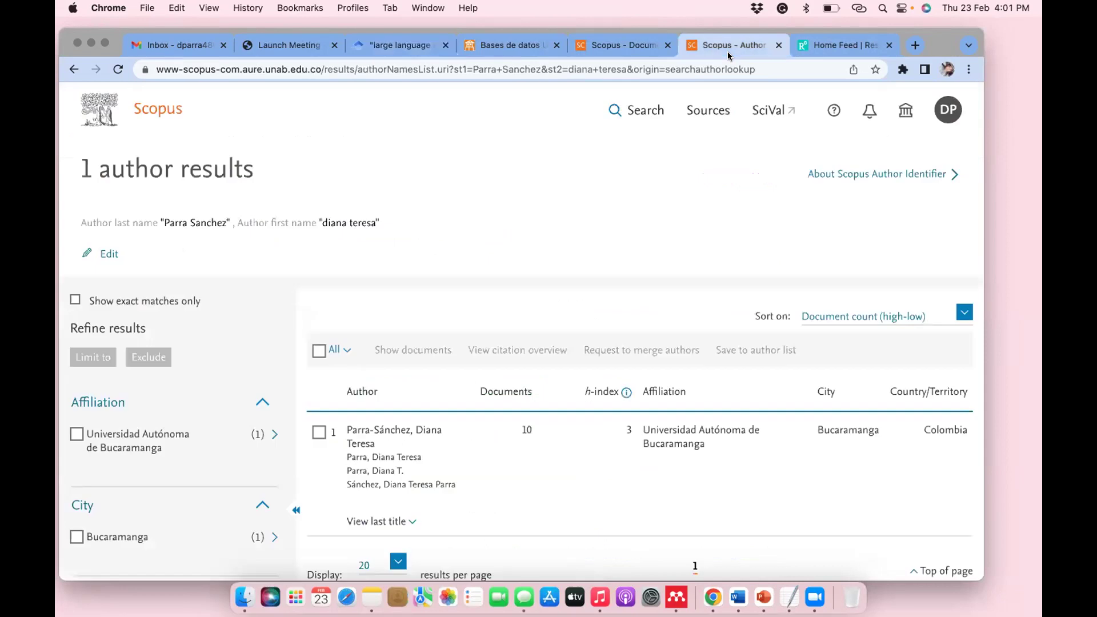
left_click(661, 53)
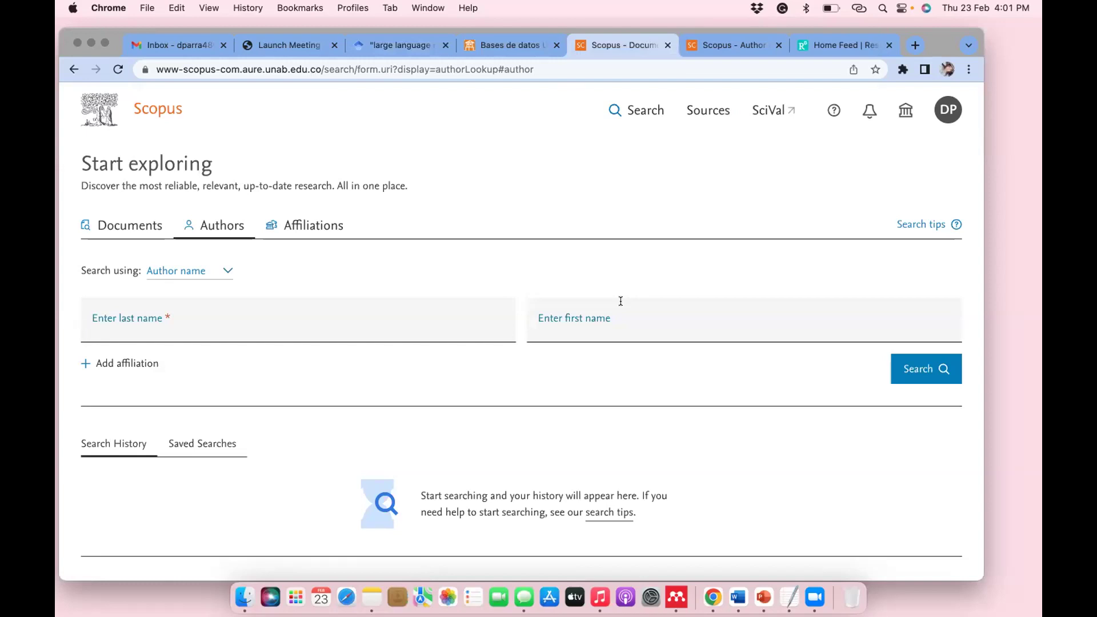
left_click(133, 223)
left_click(422, 305)
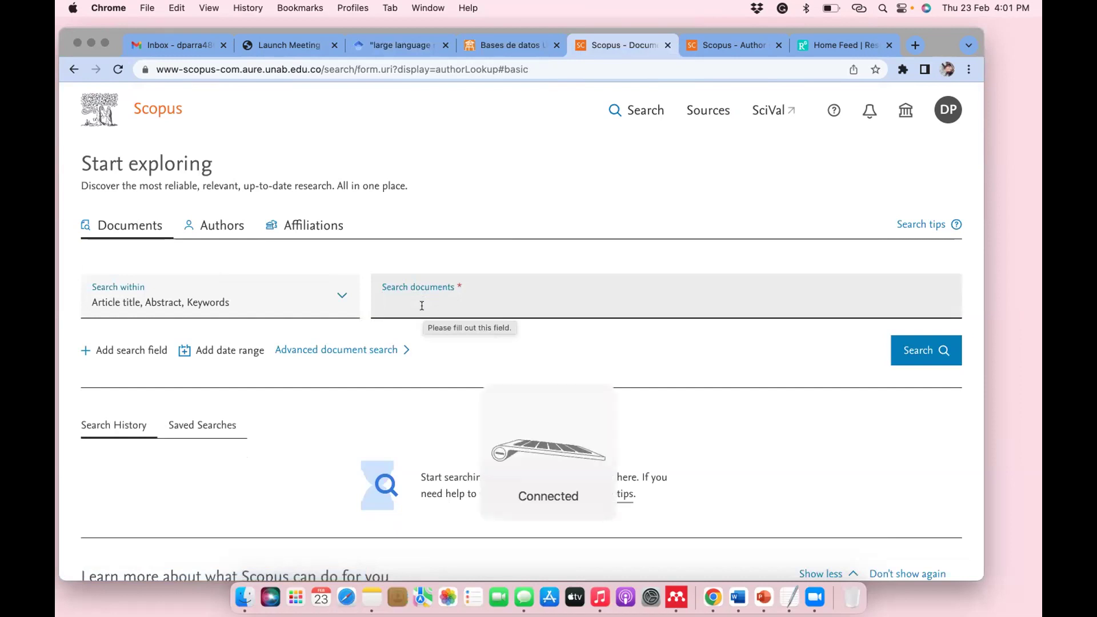
type("\"")
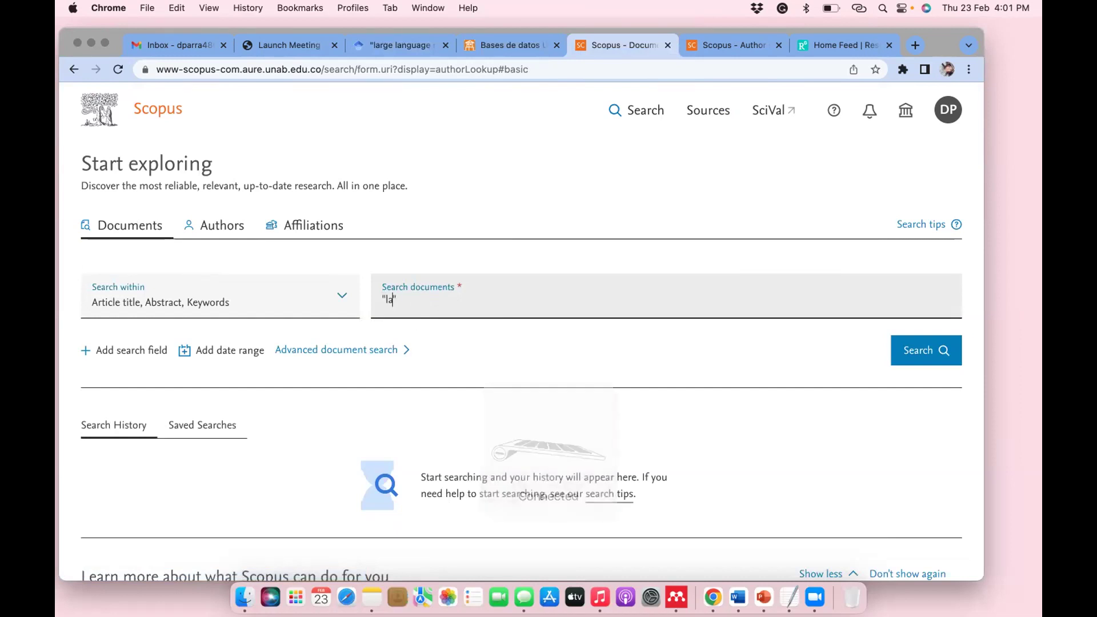
type("large language models")
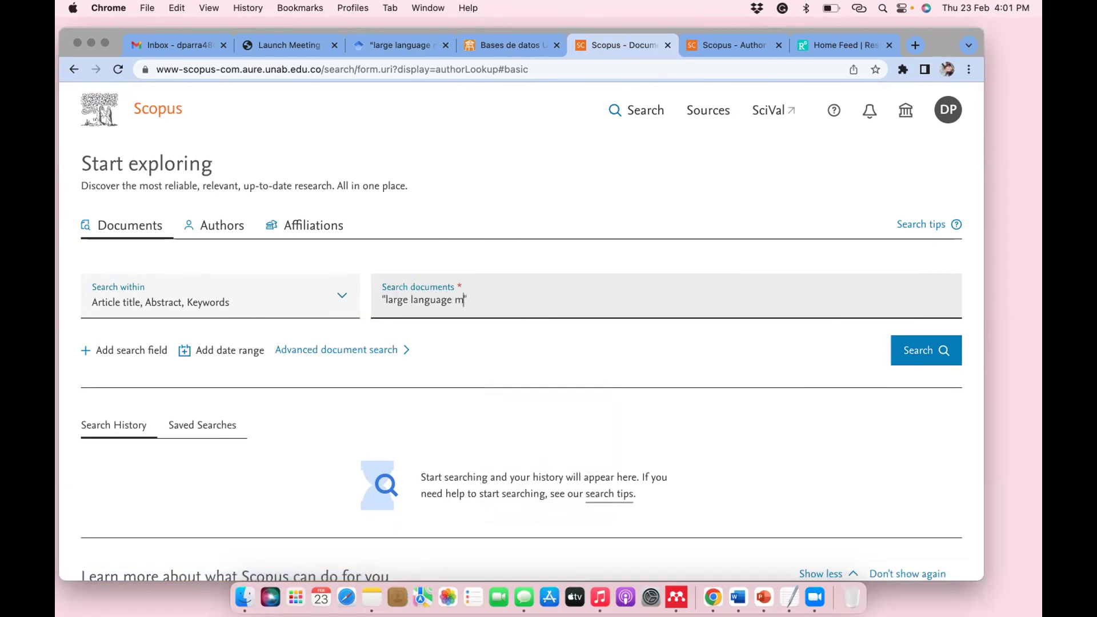
key("Return")
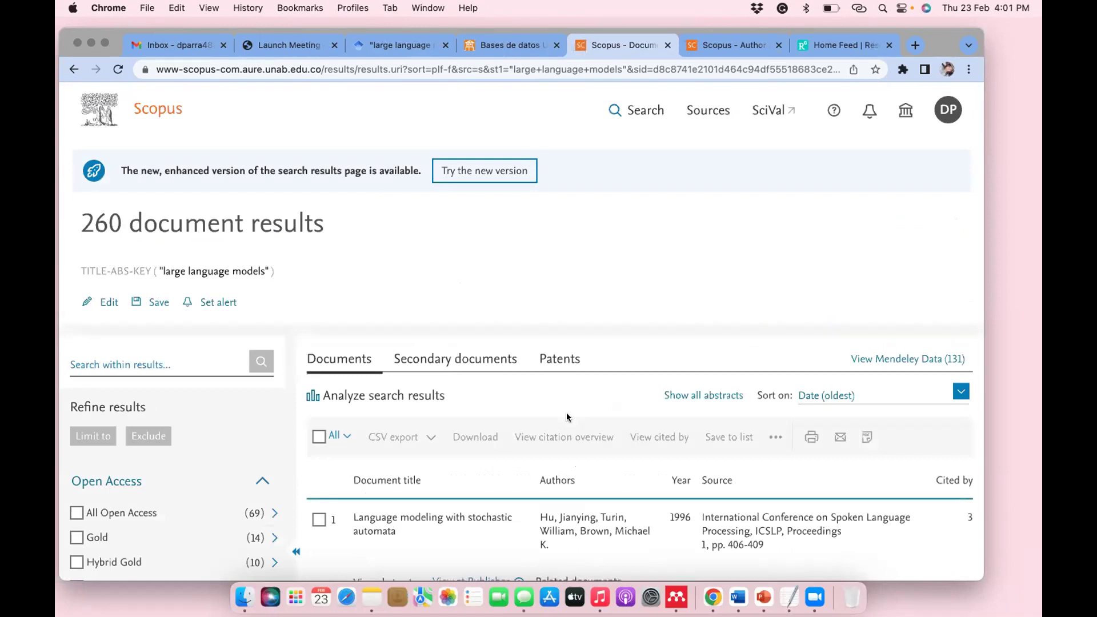
Check the publication year filter, including 2022, and highlight the TITLE-ABS-KEY query string above the search results
scroll(567, 417, "down", 6)
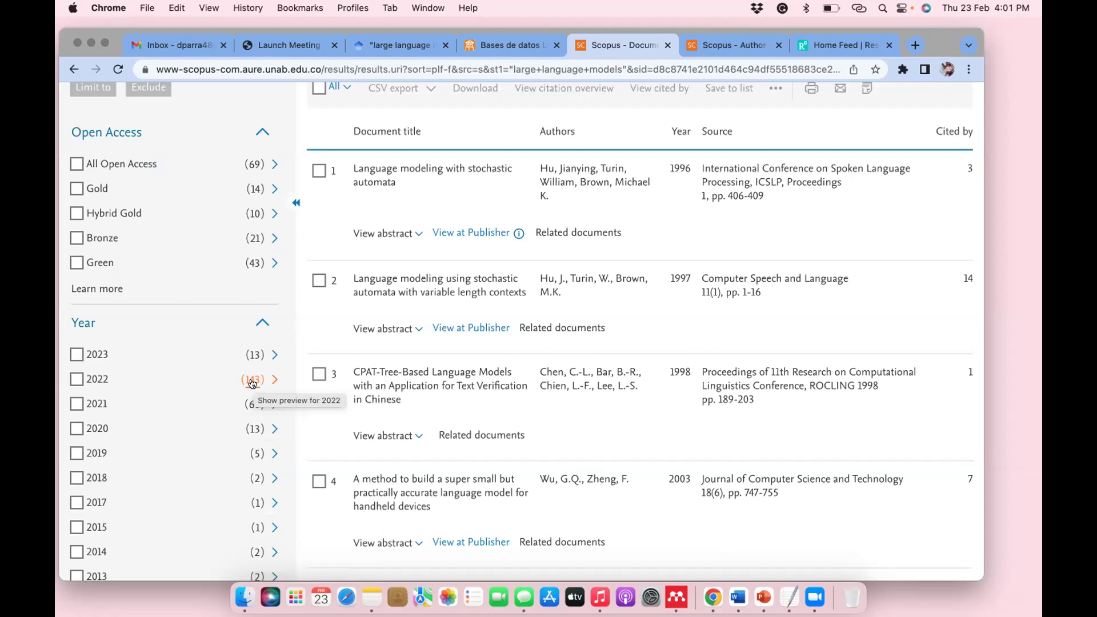
left_click(252, 380)
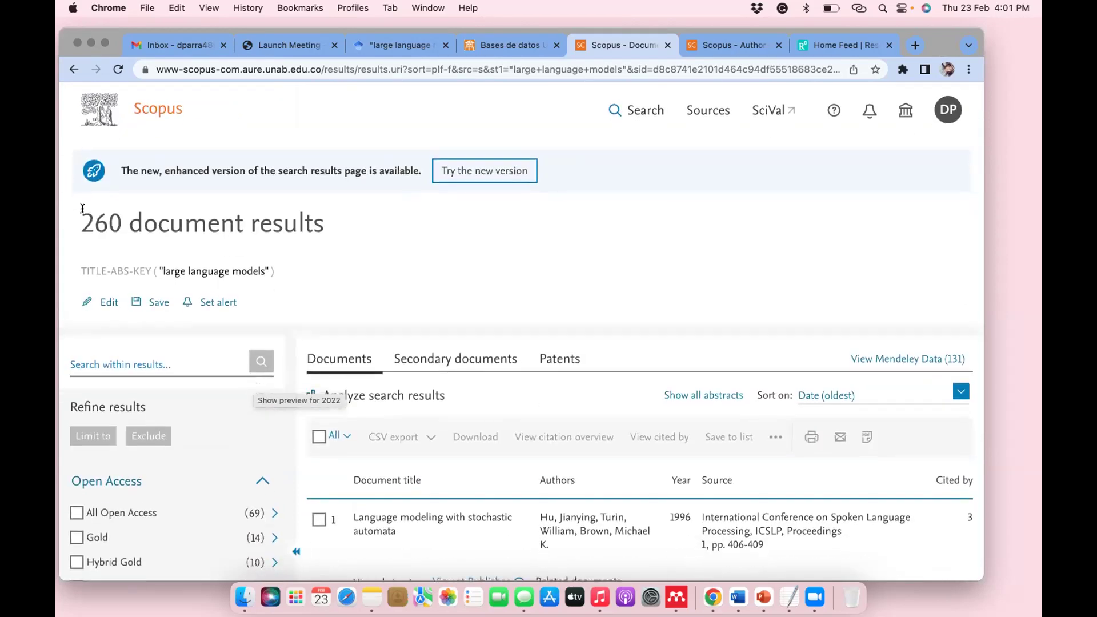
left_click_drag(279, 273, 81, 272)
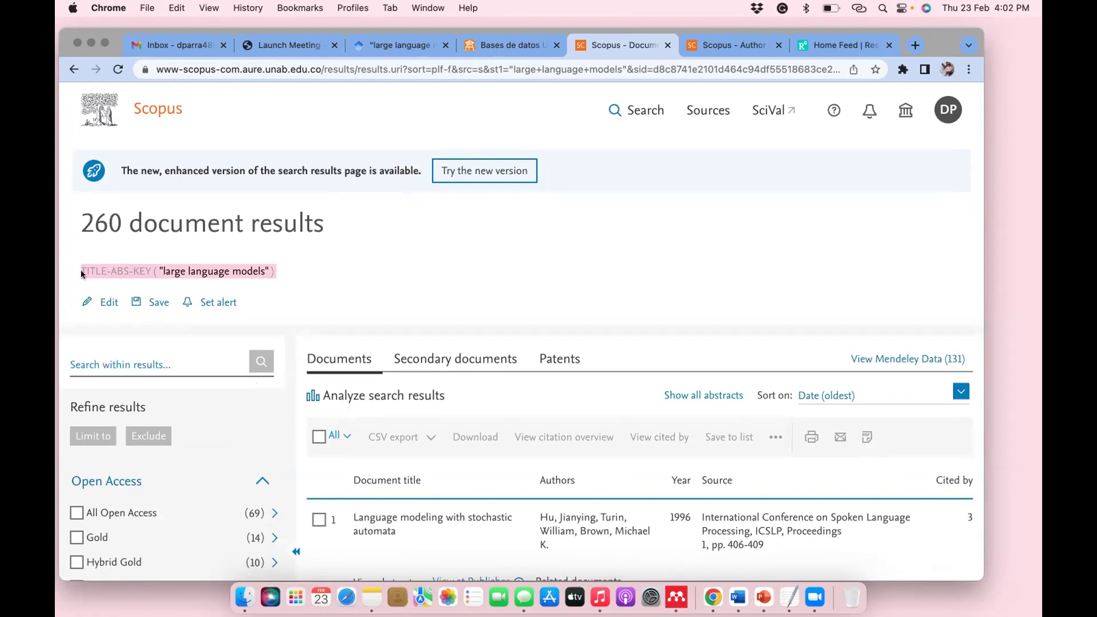
Review the refine filters from Open Access through Document type, Affiliation, Country/territory, Source type and Language, and return to the start of the results
scroll(179, 318, "down", 3)
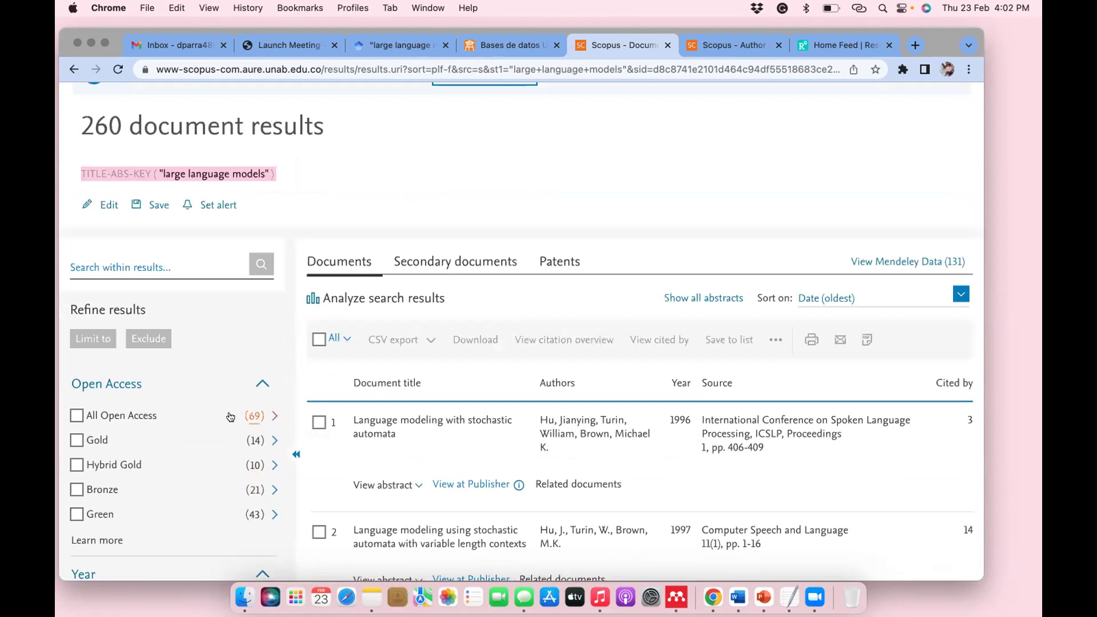
scroll(232, 412, "down", 15)
scroll(231, 412, "down", 20)
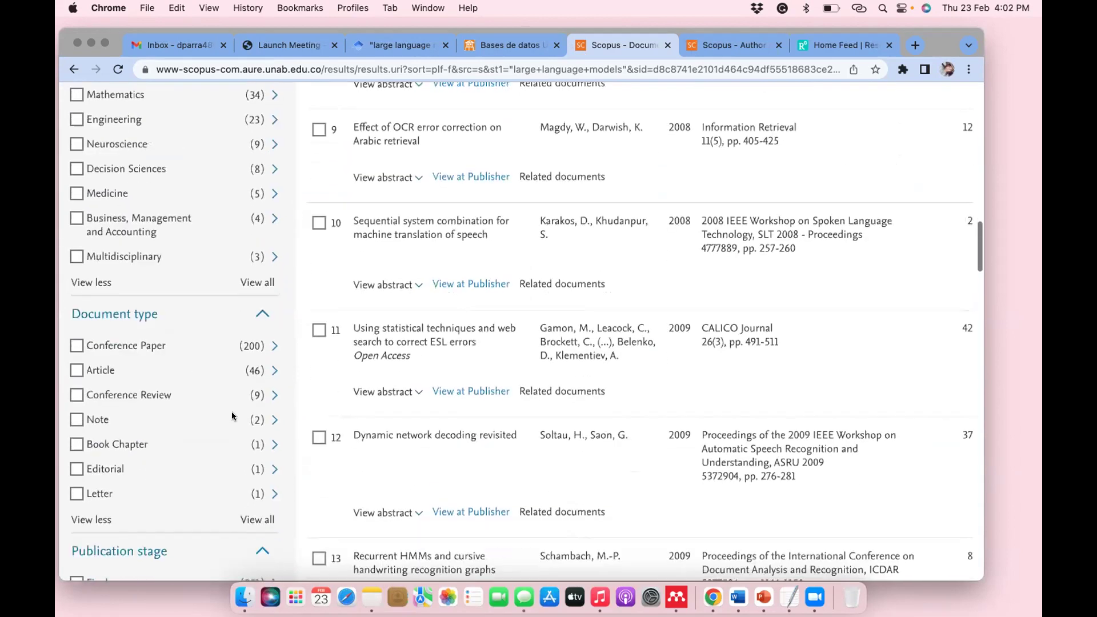
scroll(231, 416, "down", 10)
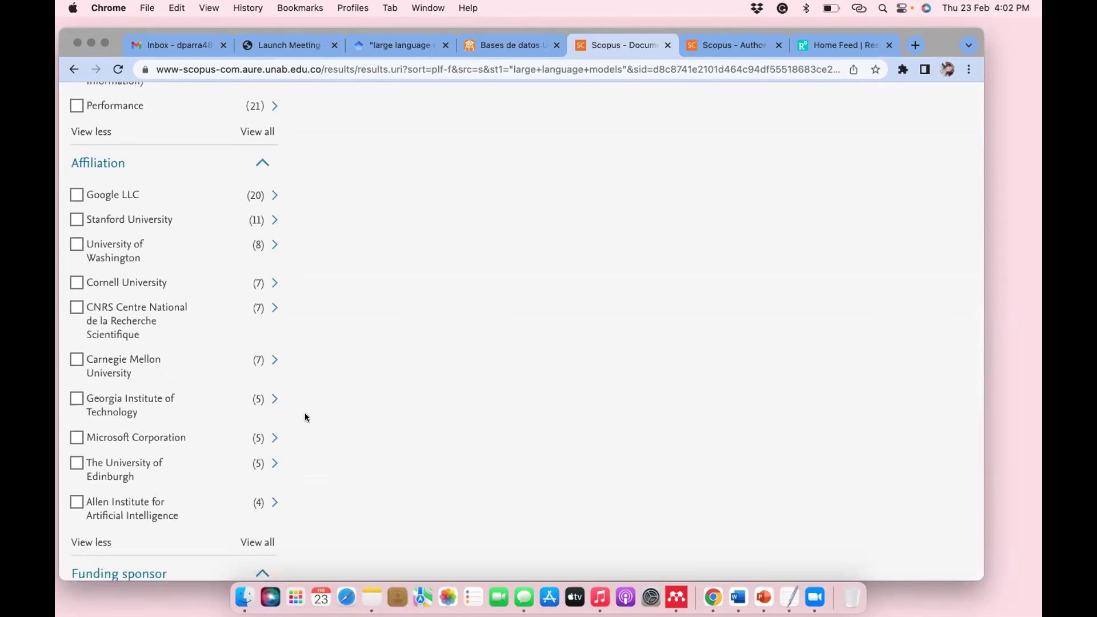
scroll(279, 429, "down", 10)
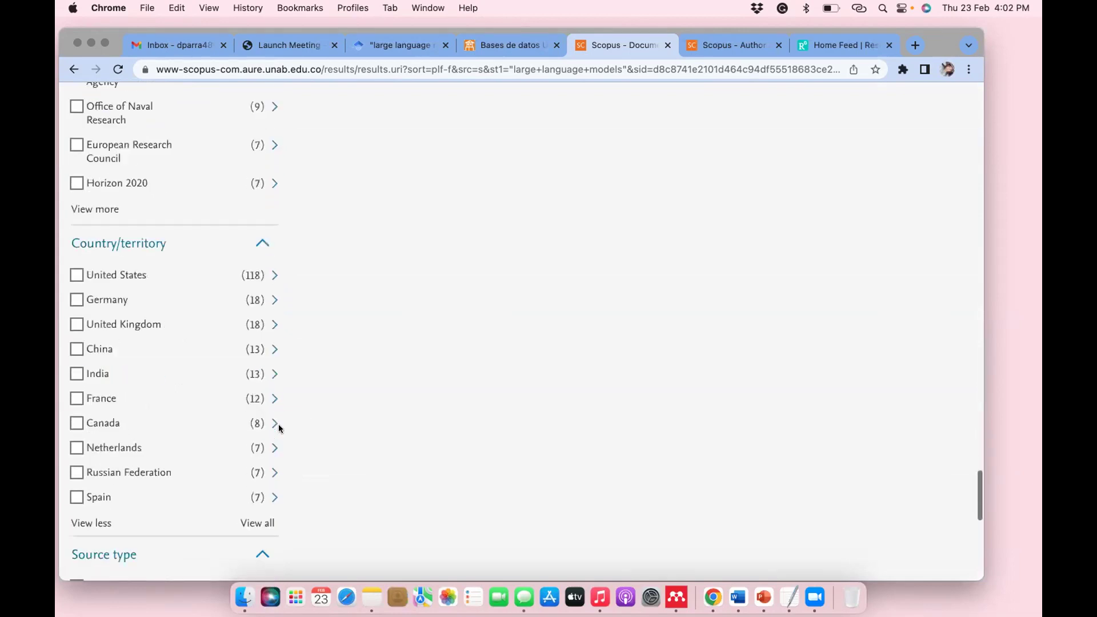
scroll(280, 429, "down", 5)
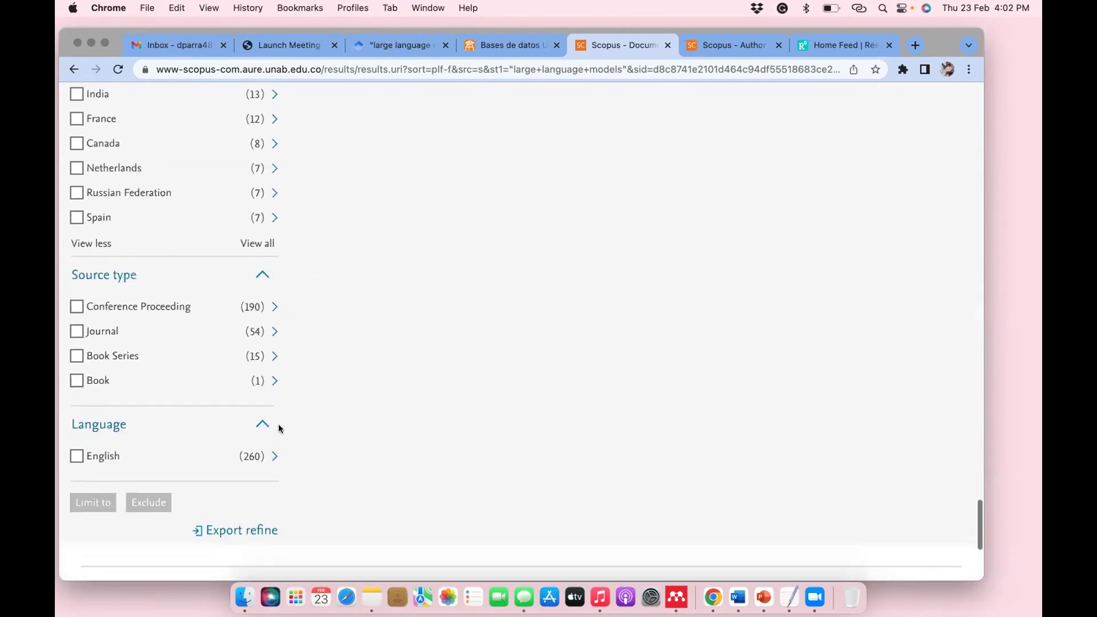
scroll(279, 428, "down", 5)
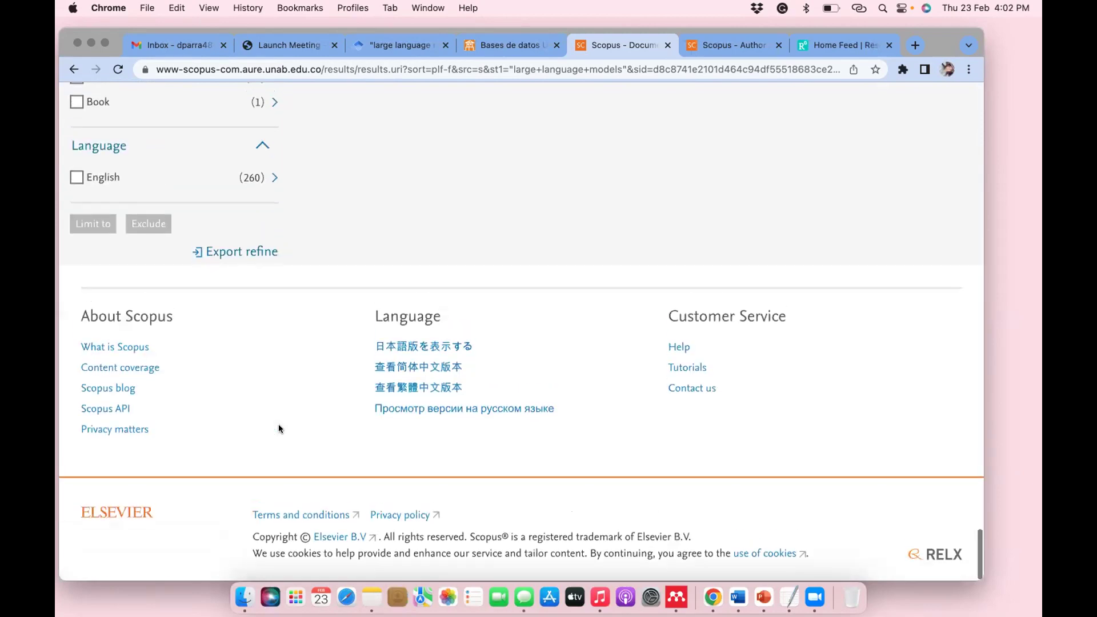
scroll(279, 428, "up", 7)
scroll(279, 429, "down", 5)
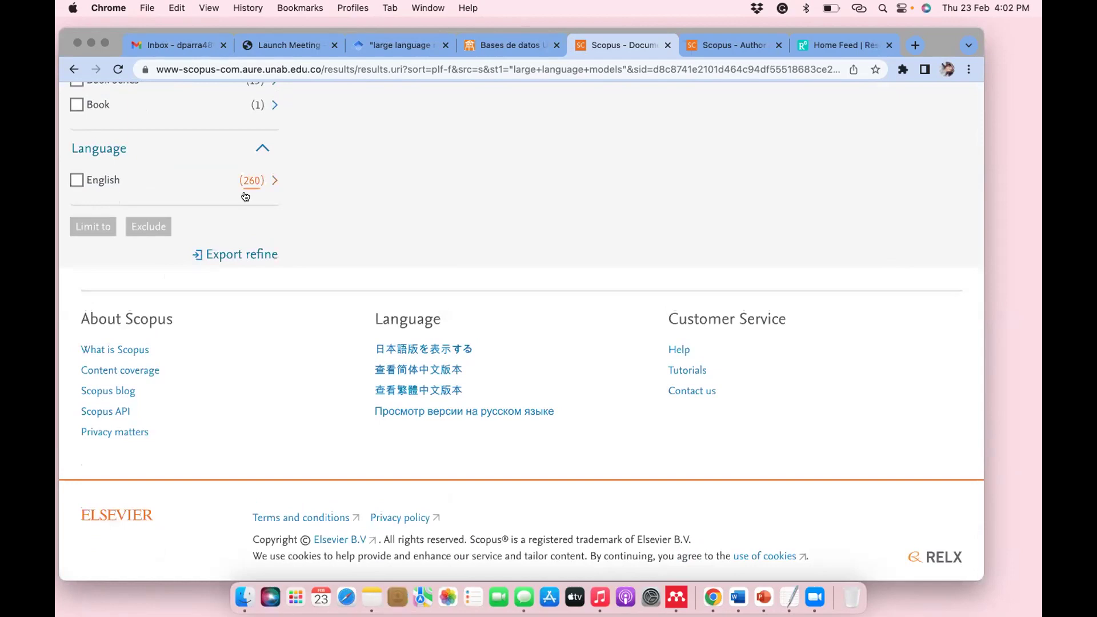
scroll(275, 186, "up", 15)
scroll(274, 187, "up", 10)
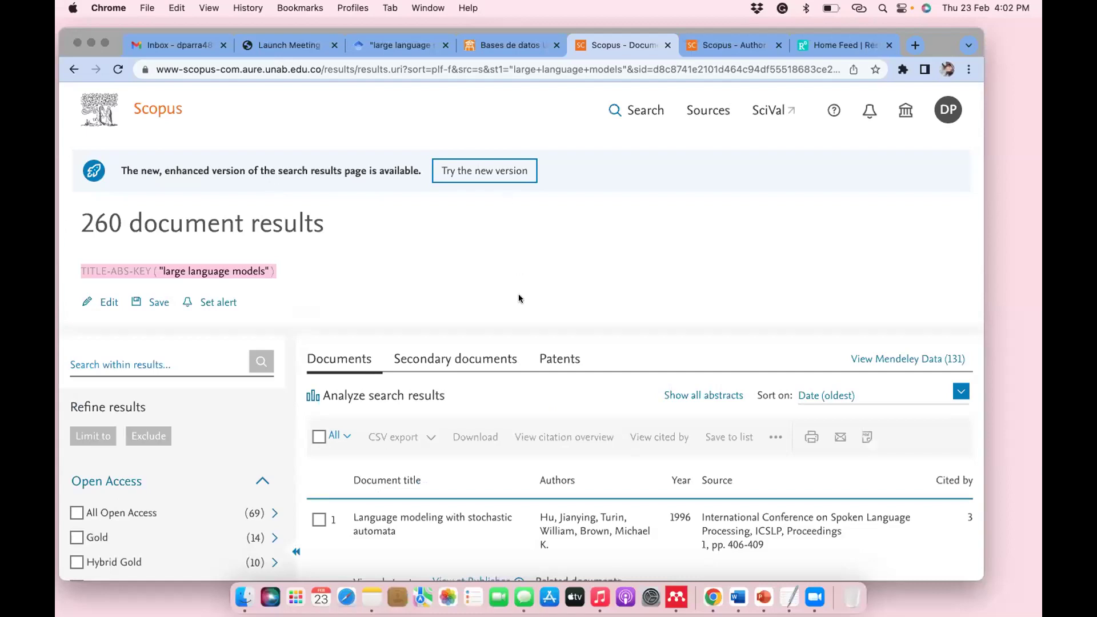
Preview the 2023 documents and open the record "Large language models generate functional protein sequences across diverse families"
scroll(518, 296, "down", 5)
scroll(518, 298, "up", 5)
scroll(456, 391, "down", 5)
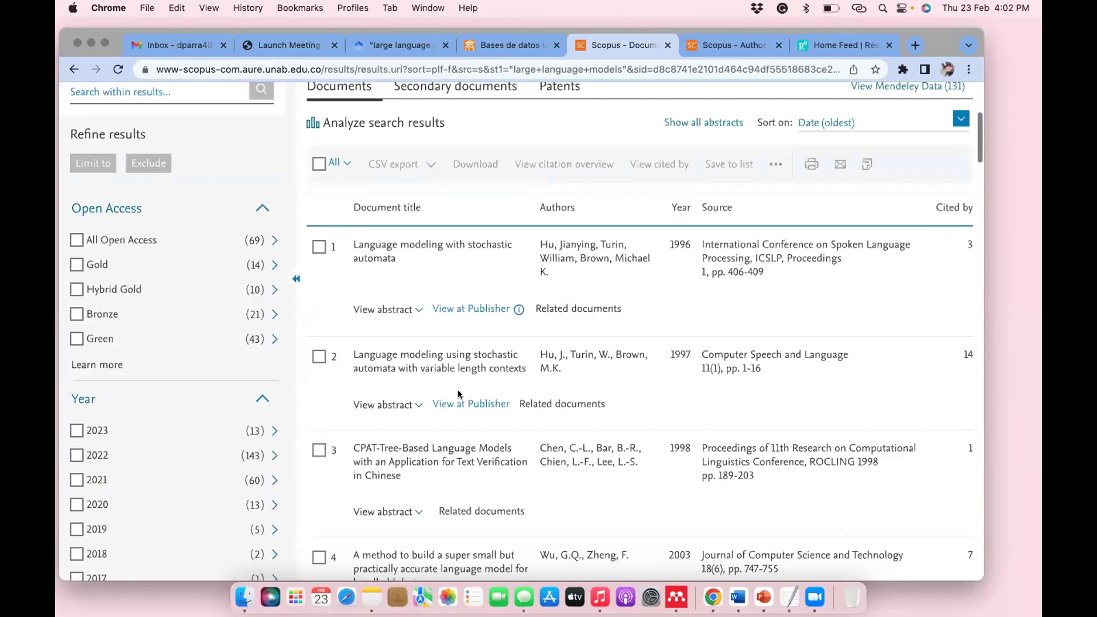
left_click(256, 431)
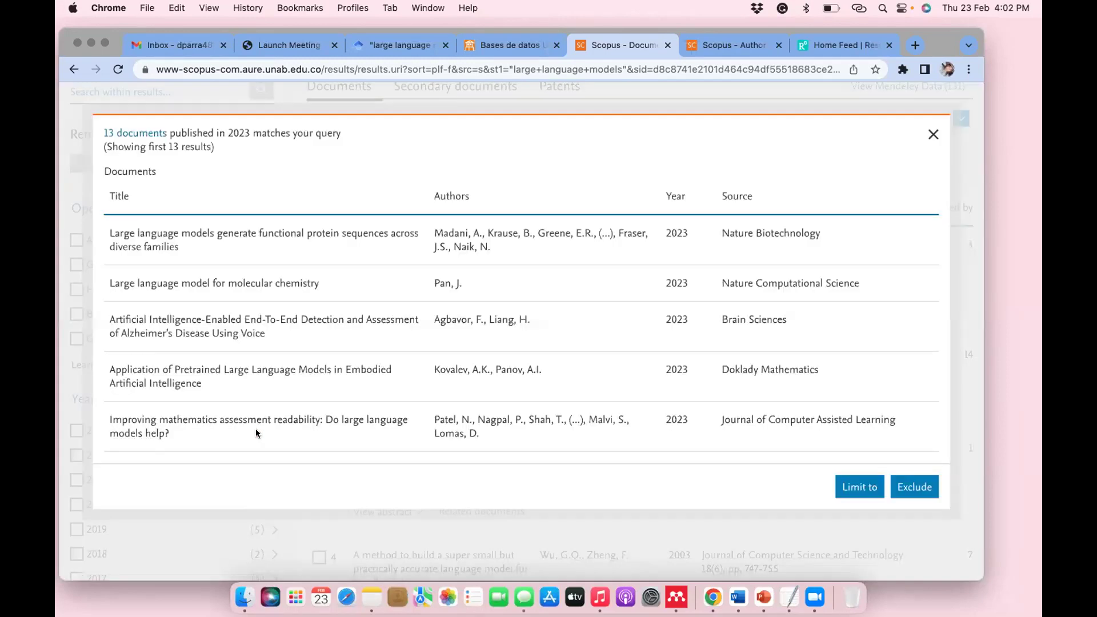
scroll(240, 388, "down", 3)
scroll(188, 229, "up", 3)
left_click(186, 234)
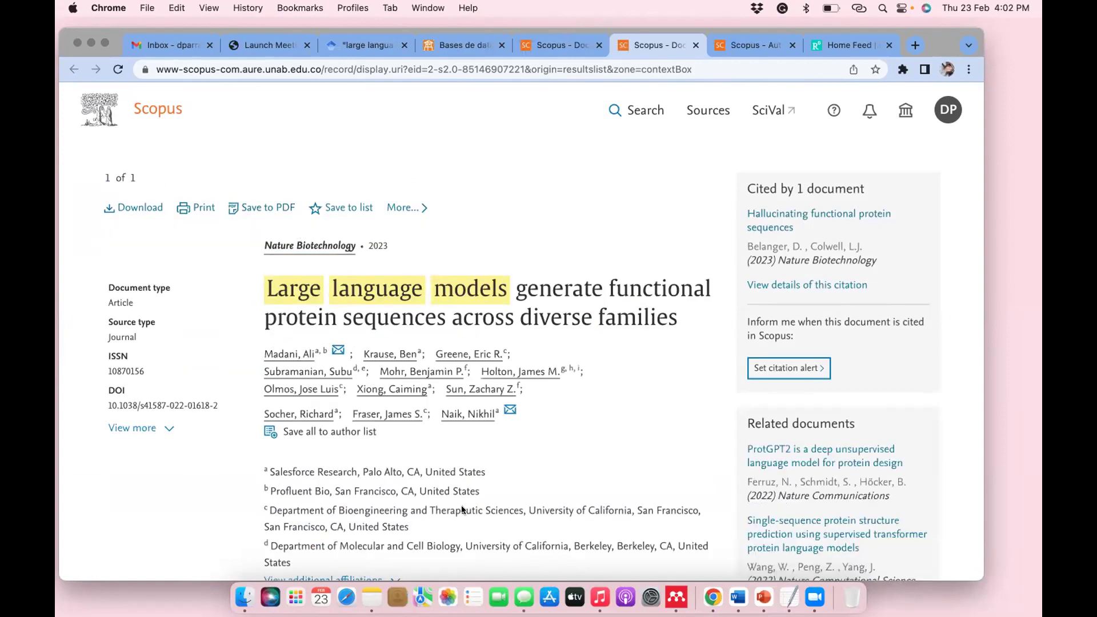
Open the full Scopus profile of the article's first listed author from the author preview
scroll(462, 509, "down", 2)
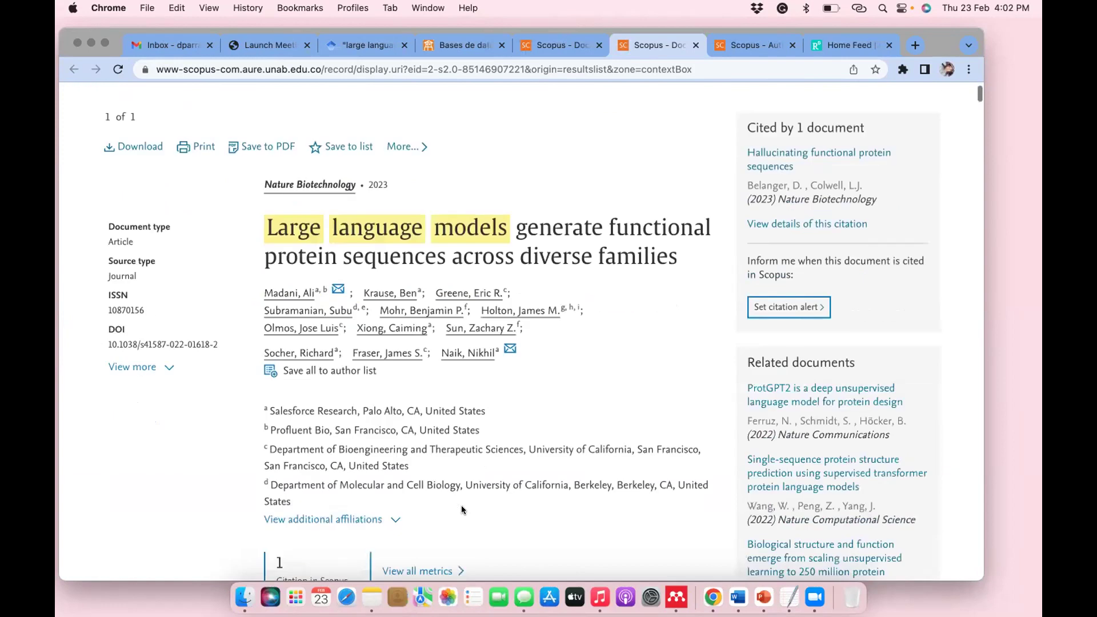
left_click(280, 293)
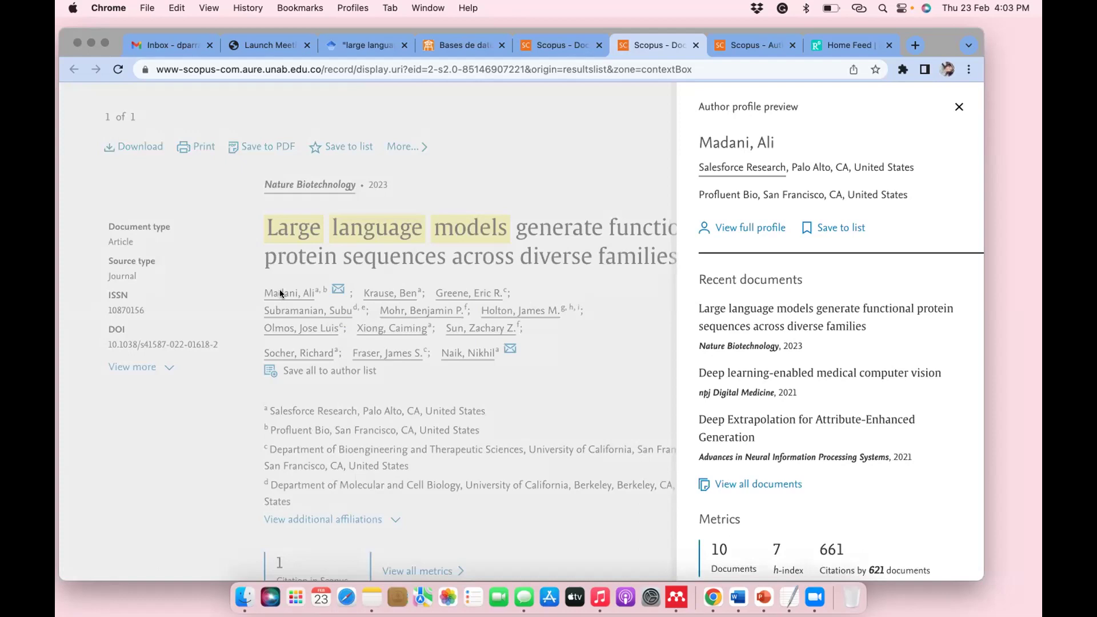
left_click(739, 229)
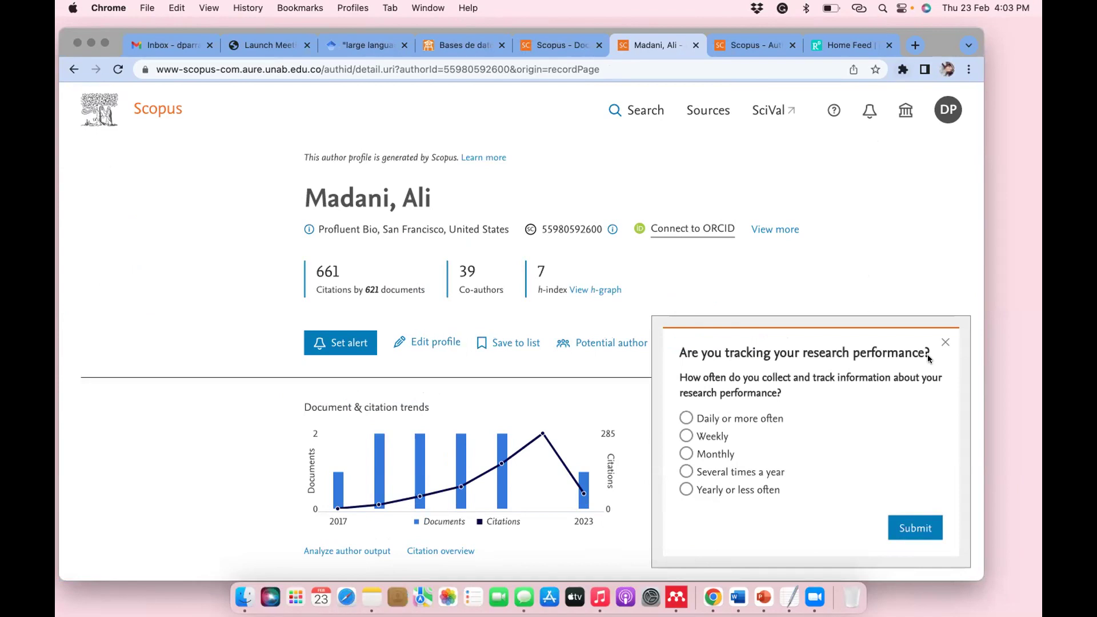
Answer the research performance survey with Weekly, submit it and dismiss the follow-up survey invitation
left_click(686, 436)
left_click(917, 530)
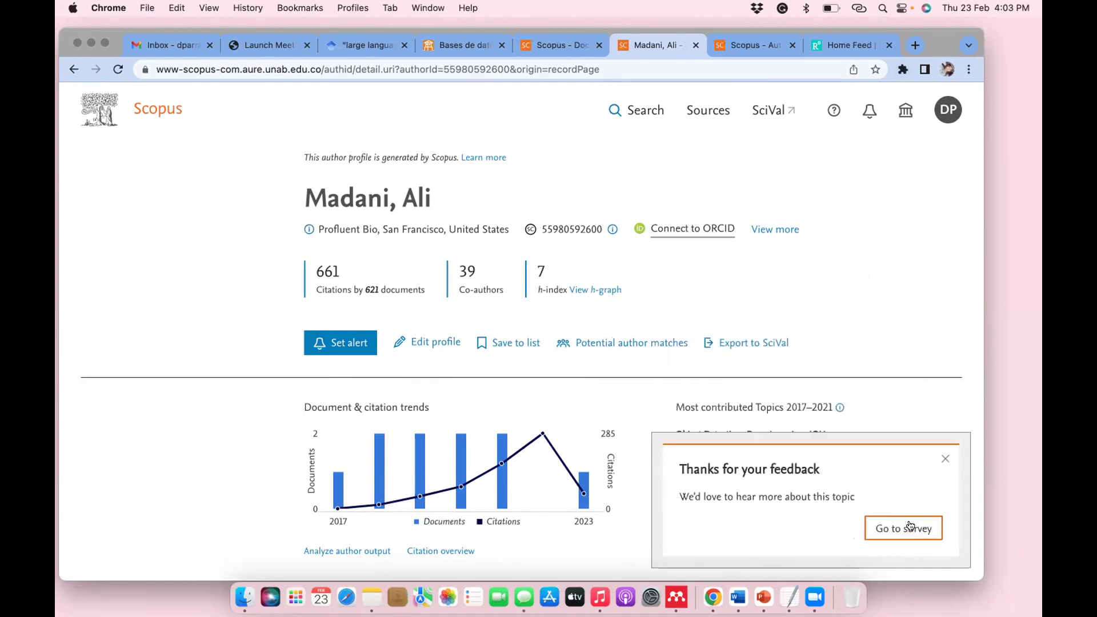
left_click(944, 460)
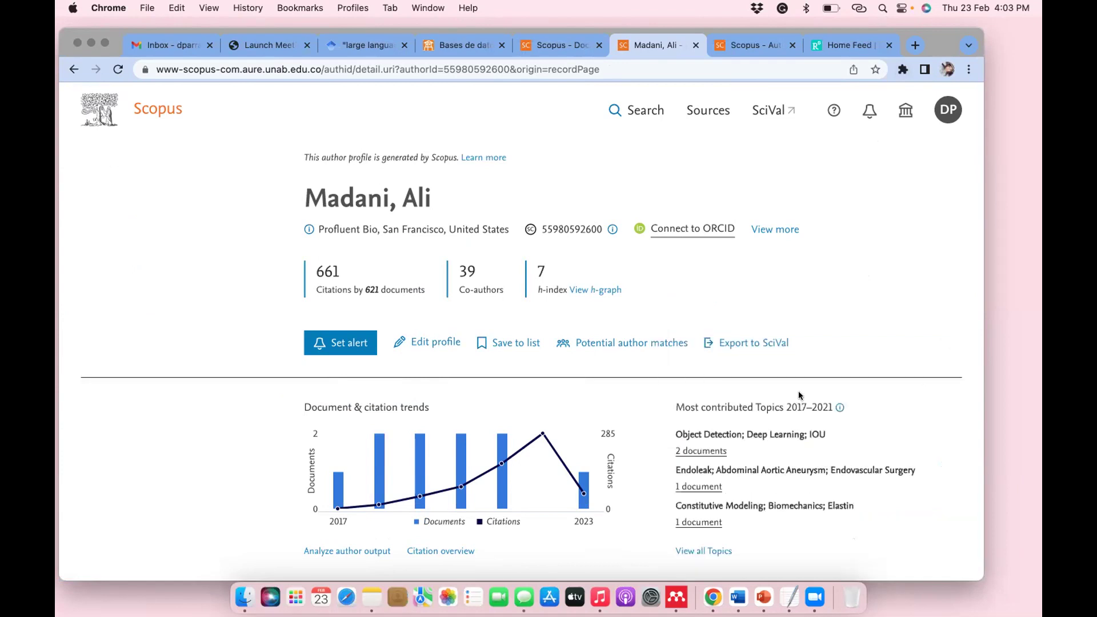
View the author's additional information, including profile authenticators, institution history and subject areas, and close it
scroll(797, 395, "down", 3)
scroll(797, 343, "up", 3)
left_click(771, 228)
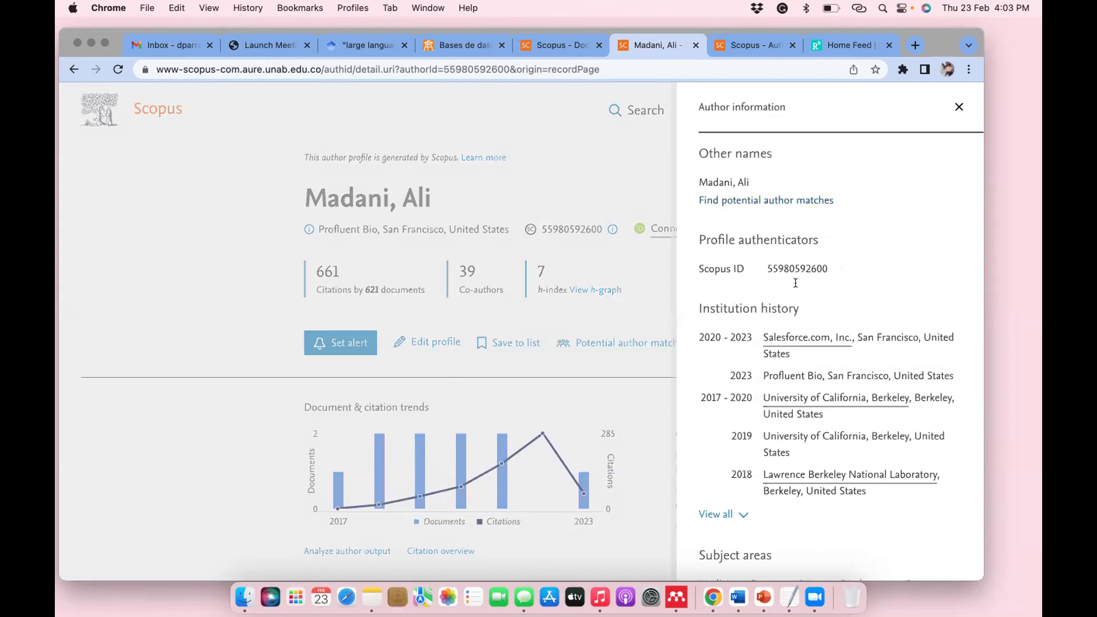
scroll(859, 524, "down", 3)
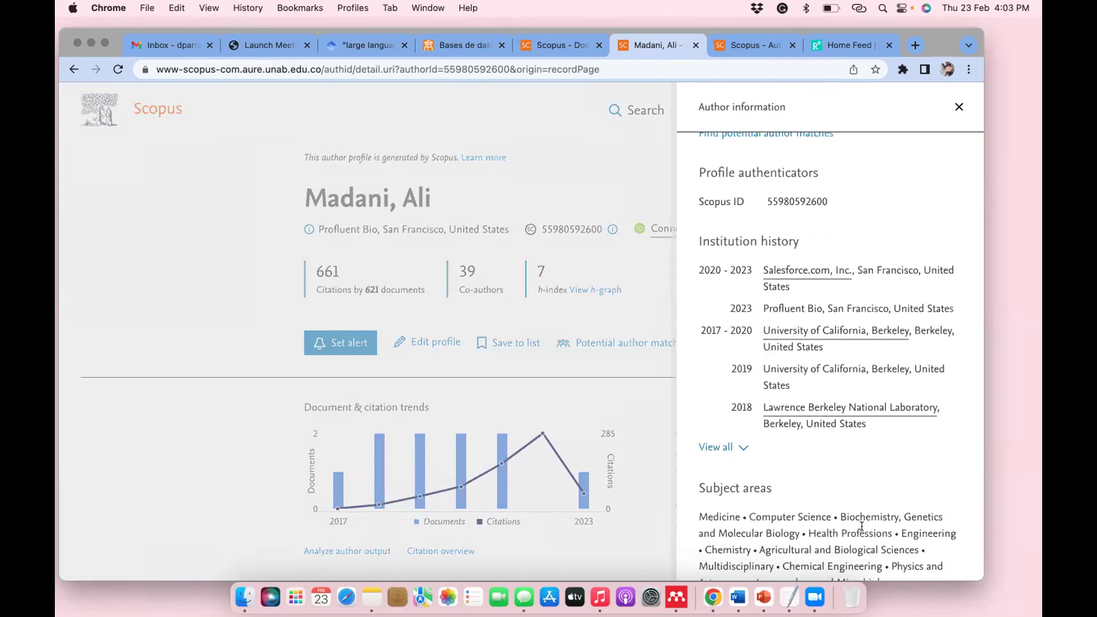
scroll(861, 526, "down", 2)
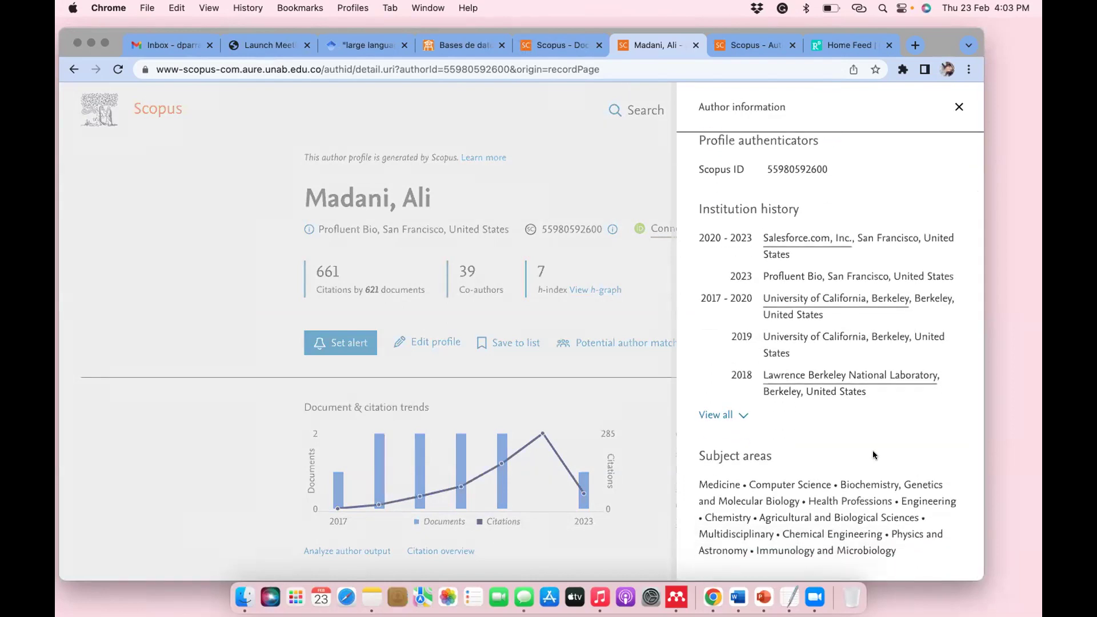
scroll(957, 111, "up", 5)
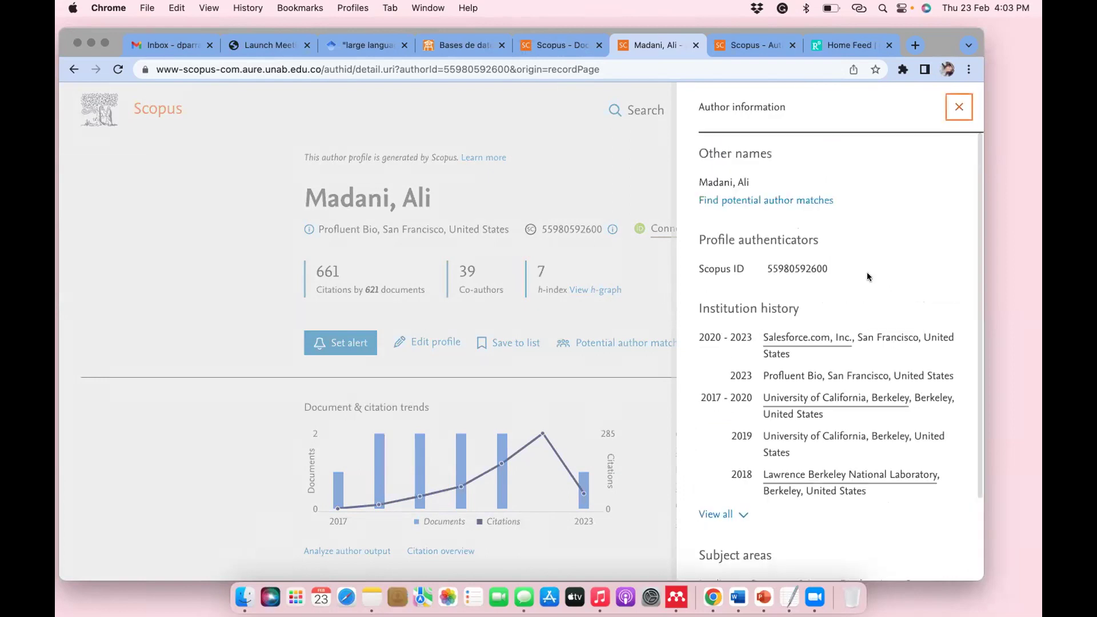
left_click(957, 109)
Sort the author's documents by Cited by (highest) and look through the most cited entries
scroll(343, 265, "down", 2)
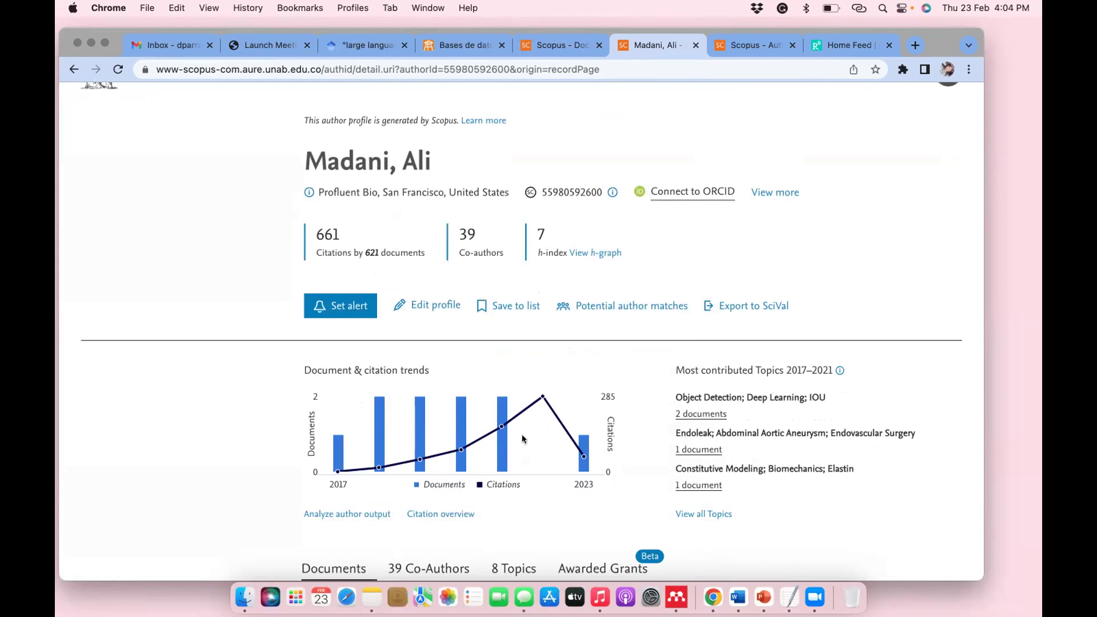
scroll(595, 473, "down", 3)
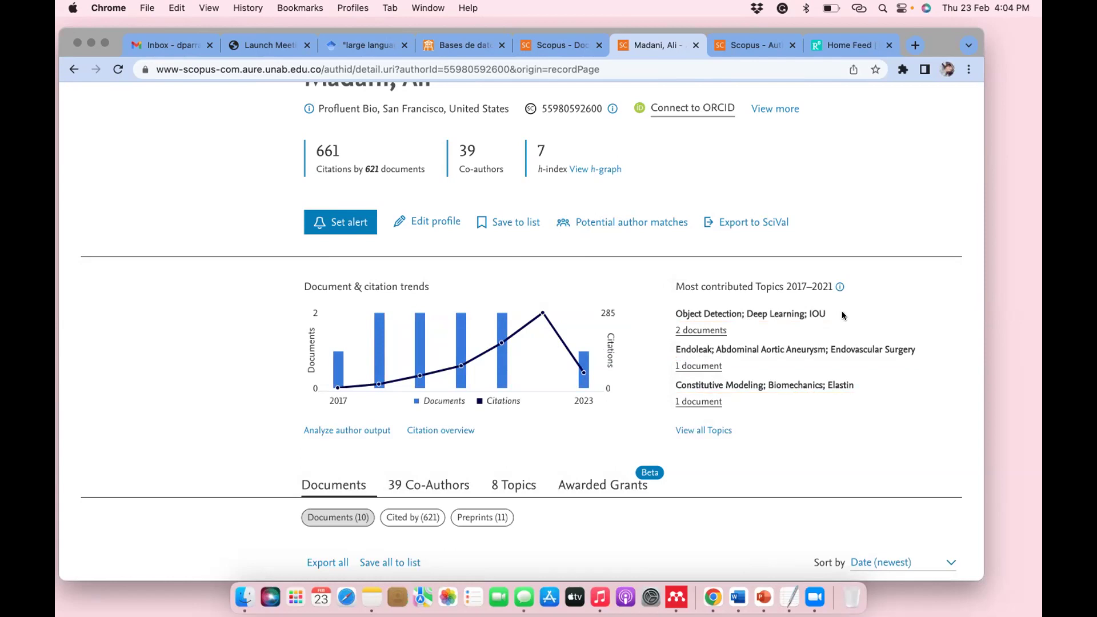
scroll(842, 313, "down", 5)
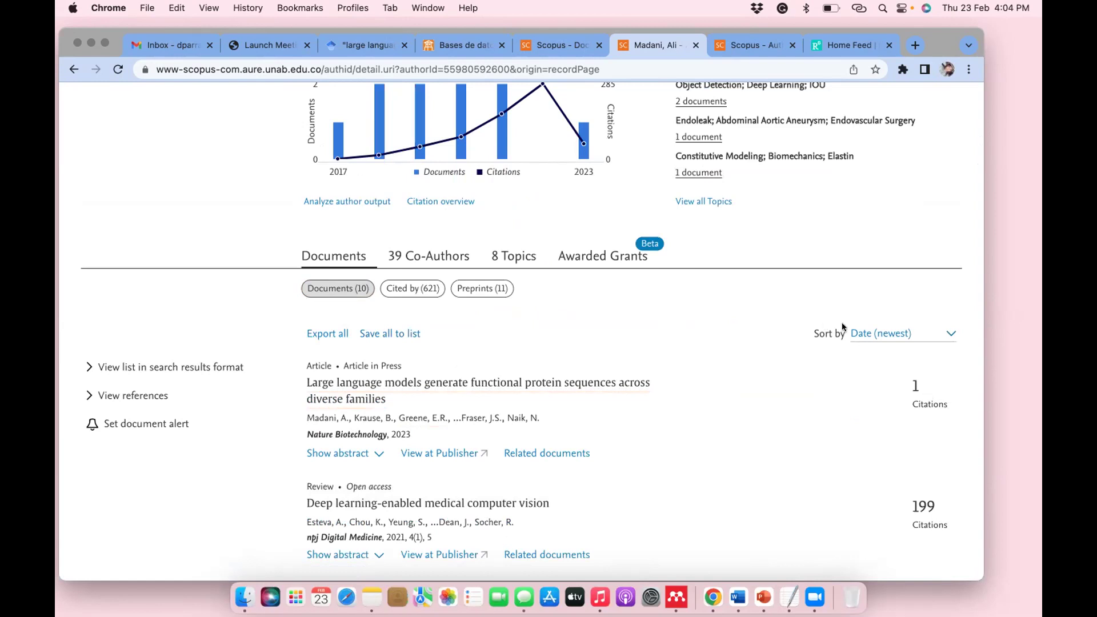
left_click(948, 333)
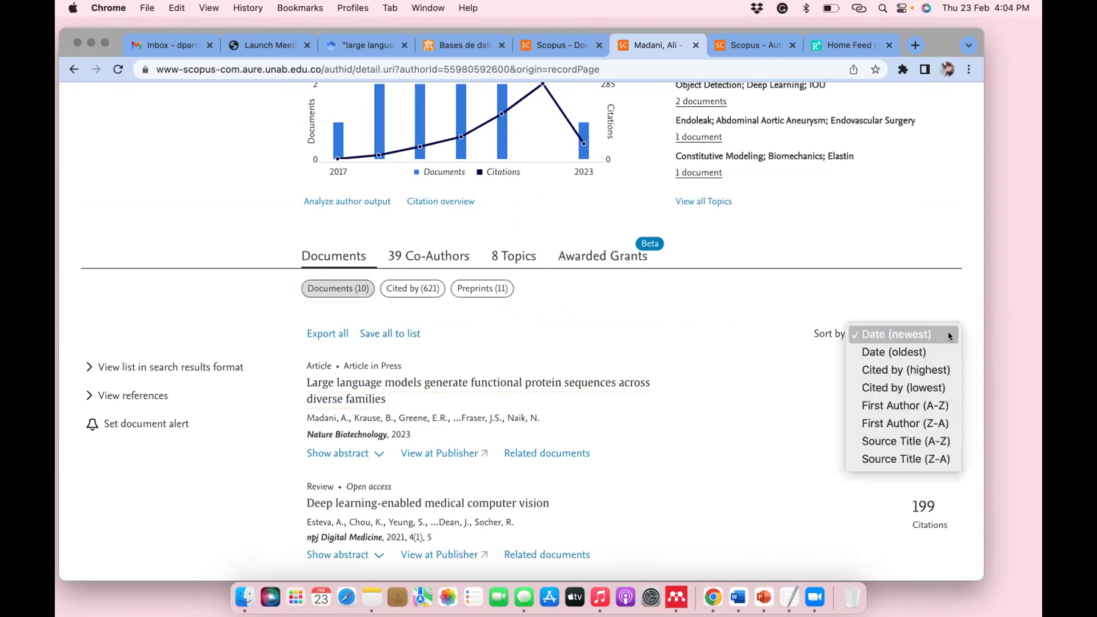
left_click(901, 371)
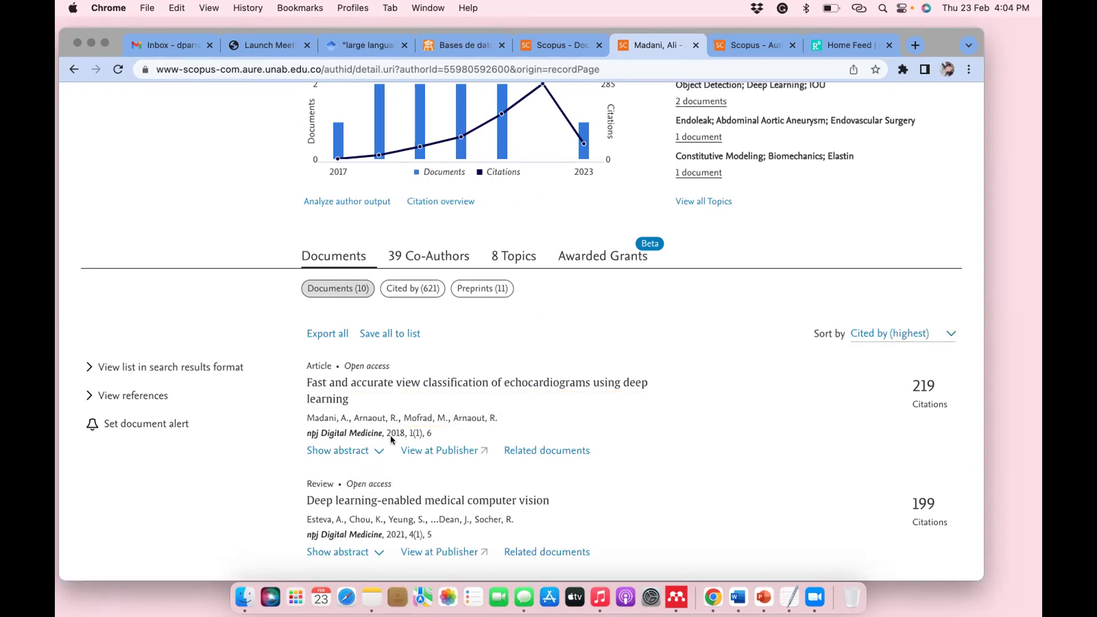
scroll(389, 436, "down", 5)
scroll(629, 450, "up", 3)
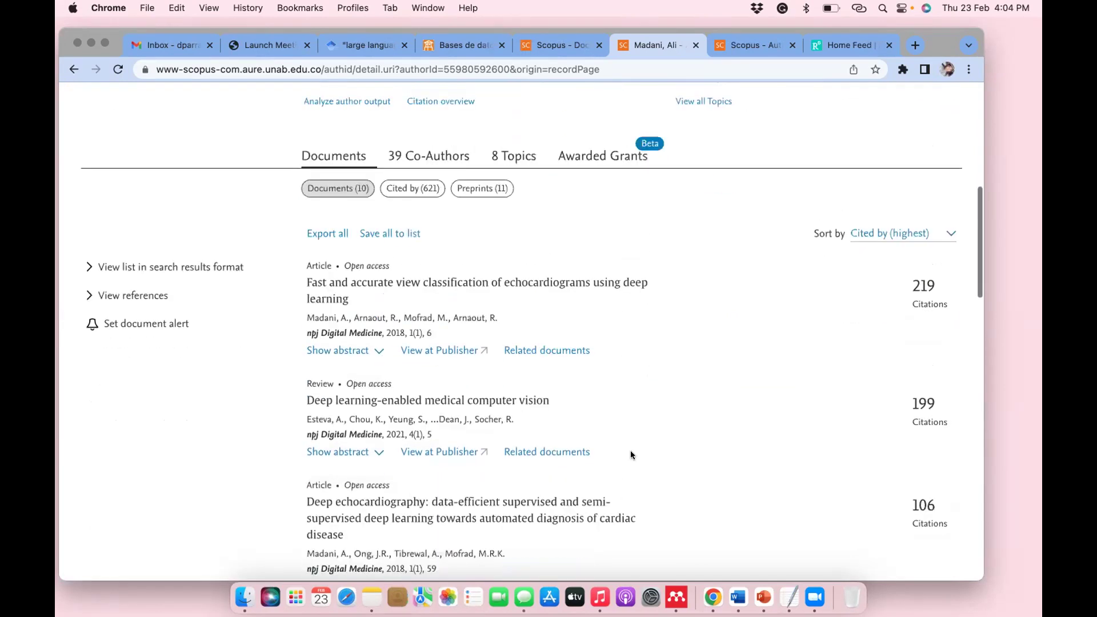
Show the documents that cite the author's work and look through the list of citing articles
scroll(629, 454, "up", 3)
left_click(405, 290)
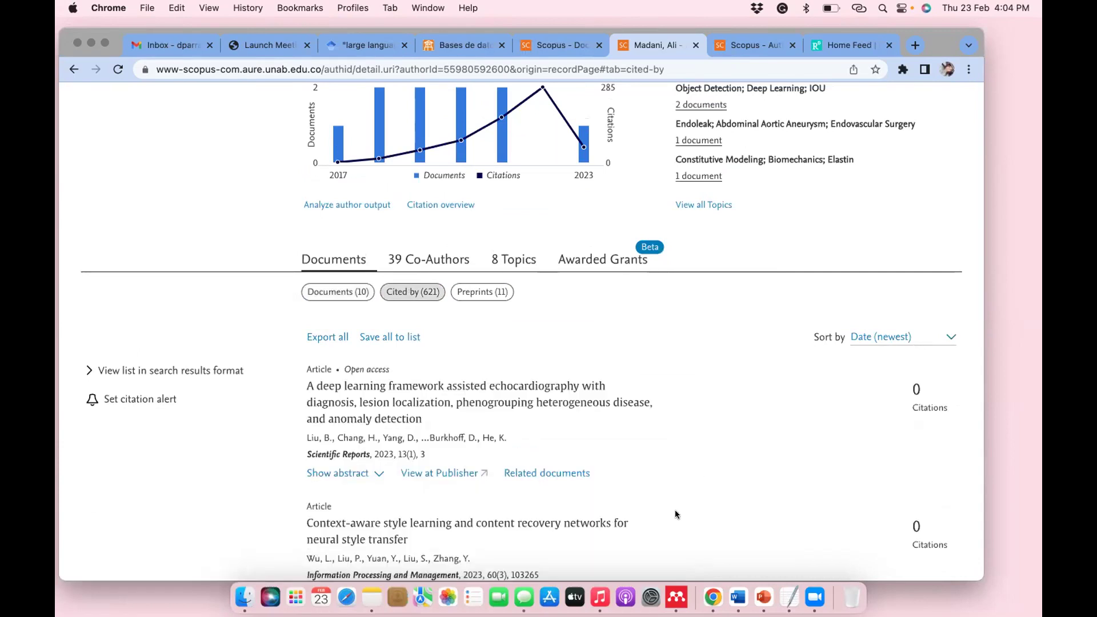
scroll(674, 514, "down", 3)
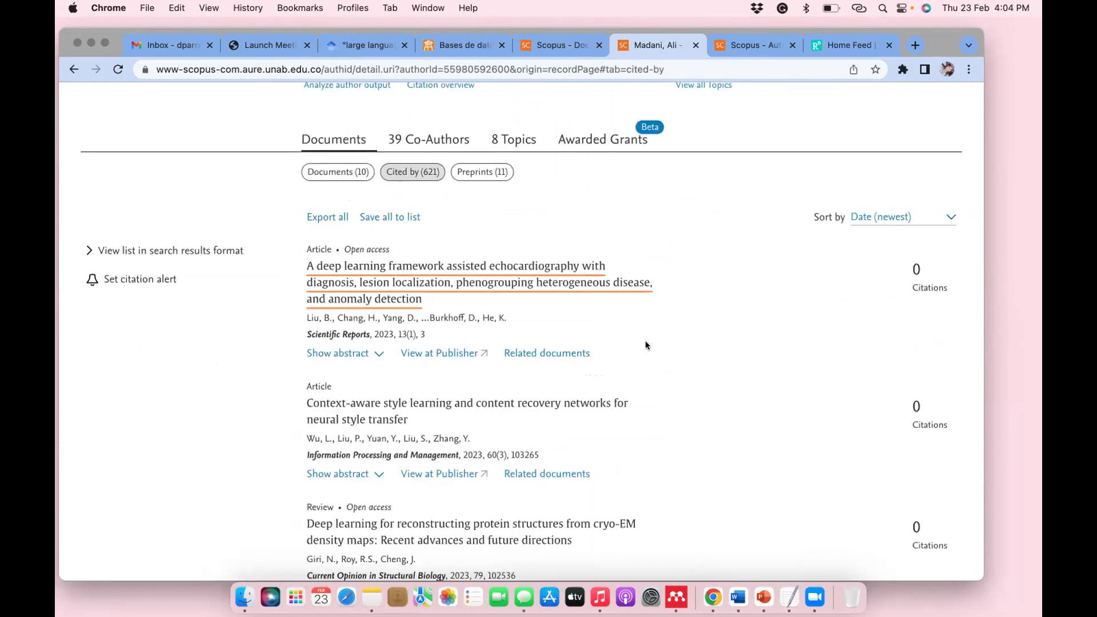
scroll(645, 343, "down", 5)
scroll(646, 345, "up", 9)
scroll(557, 441, "down", 1)
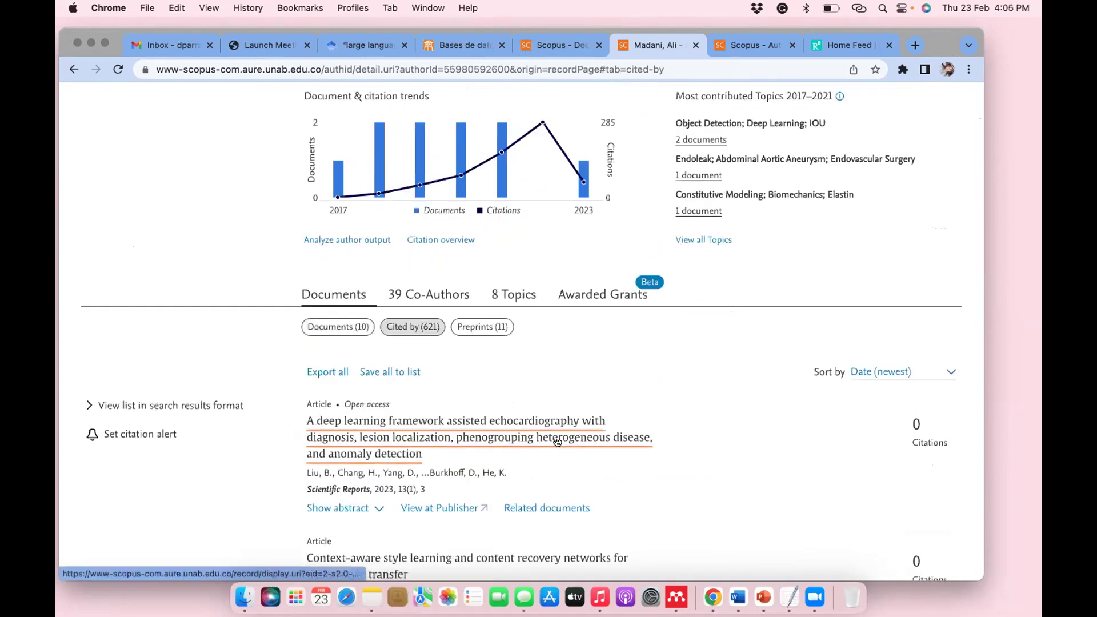
Show the author's preprints, read the note on preprint coverage and look through the listed entries and their repositories
left_click(483, 333)
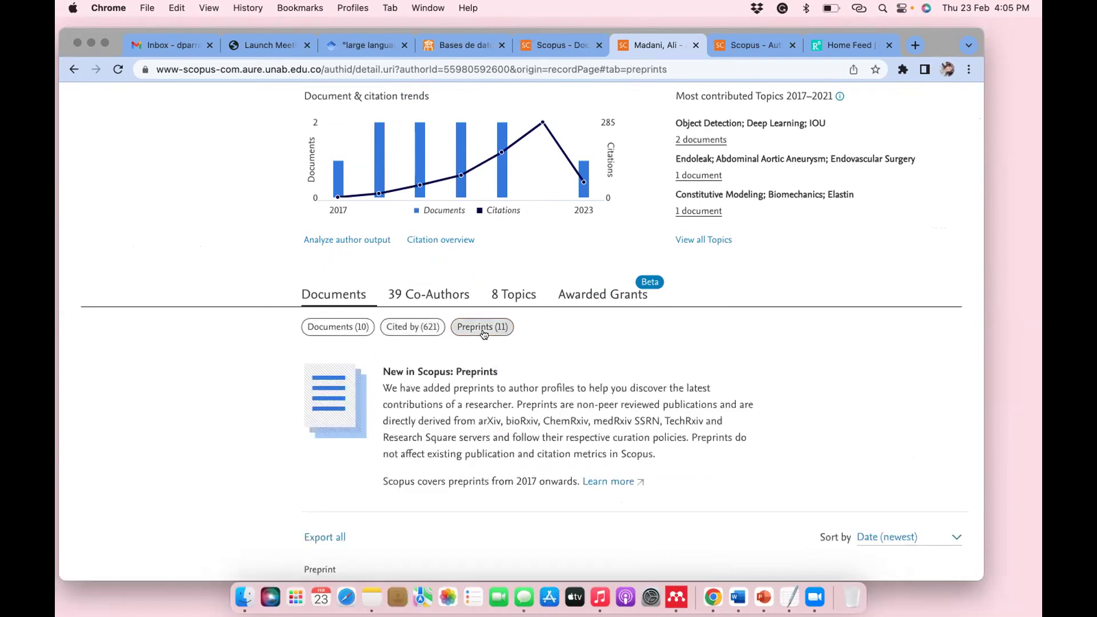
scroll(484, 334, "down", 5)
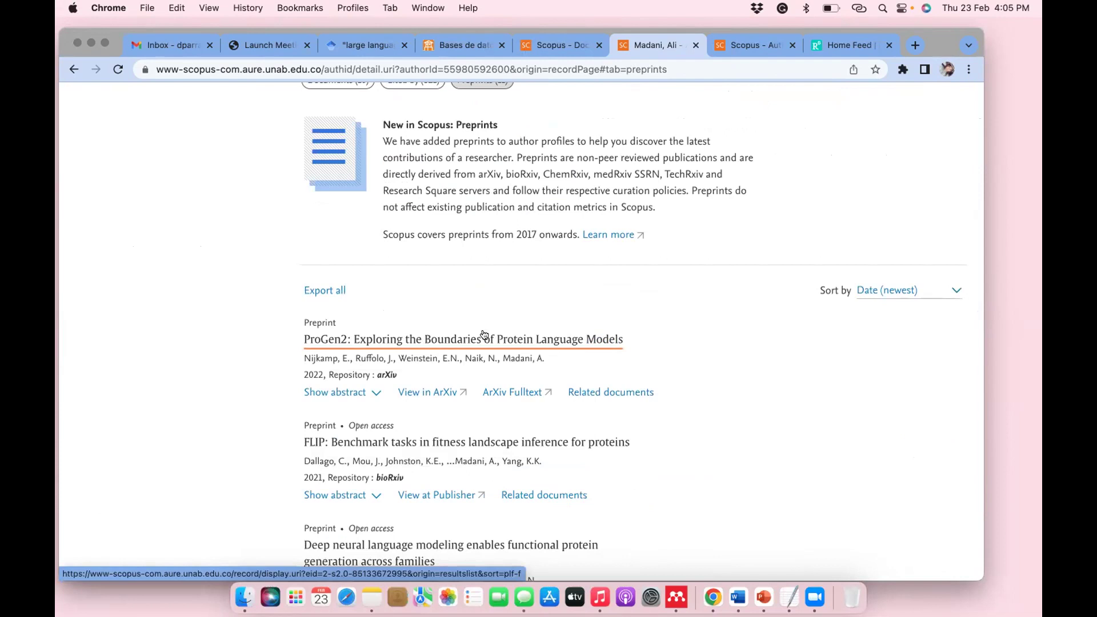
scroll(670, 442, "down", 3)
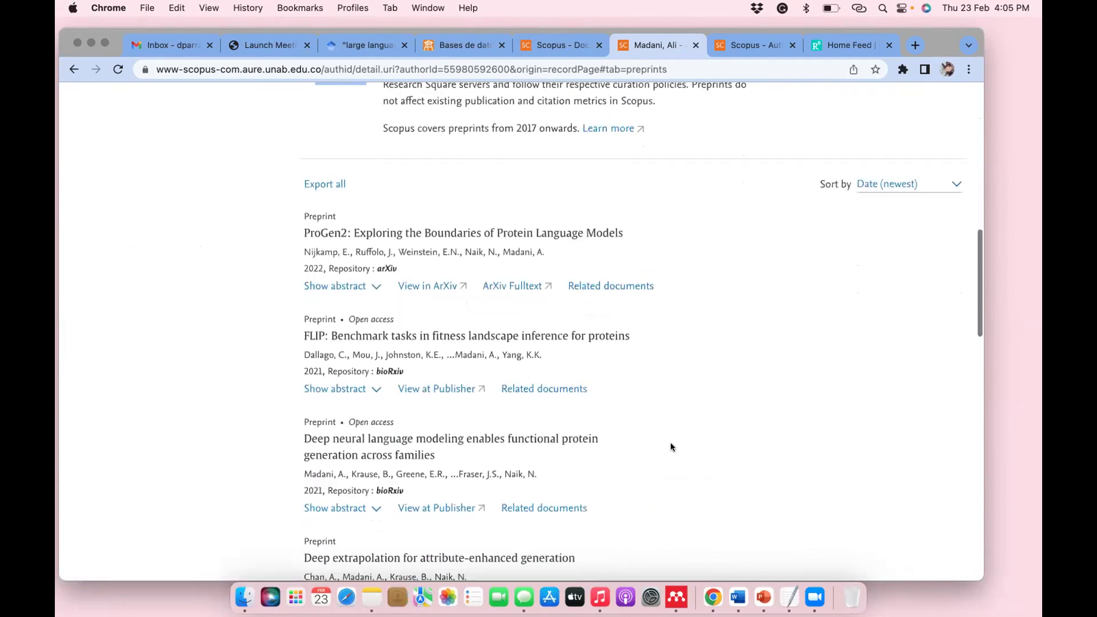
scroll(670, 443, "down", 2)
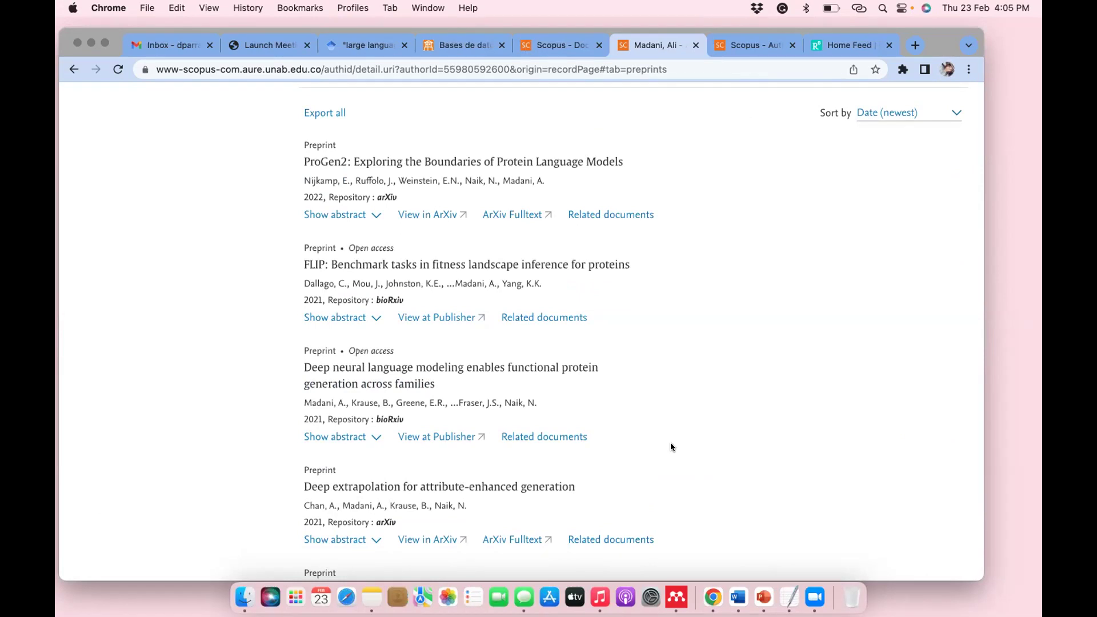
scroll(670, 443, "down", 8)
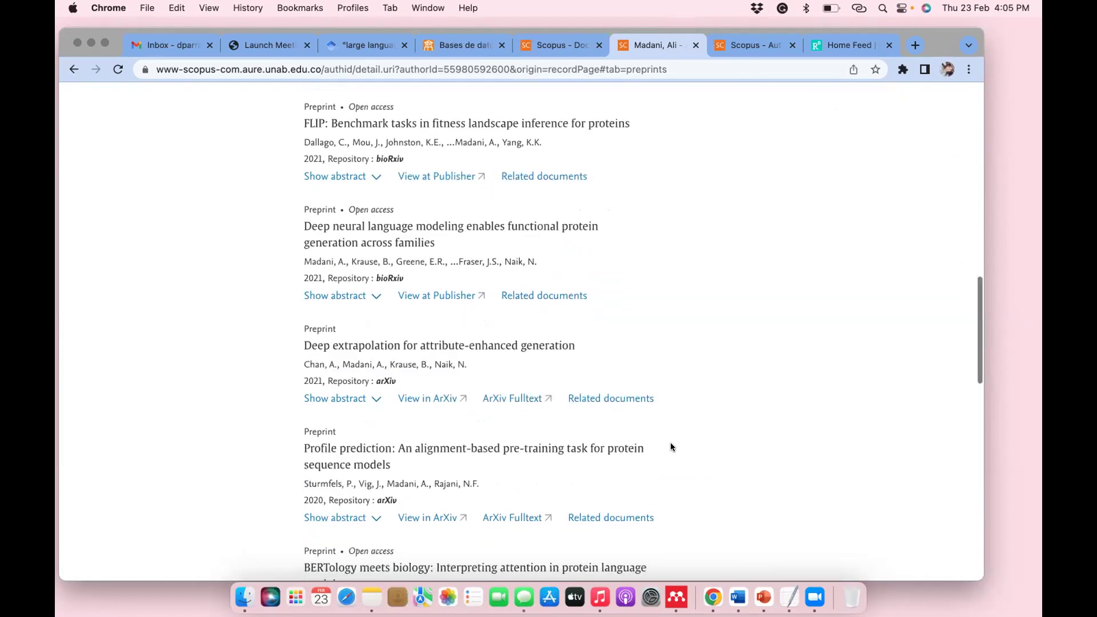
scroll(670, 447, "down", 5)
scroll(670, 447, "up", 20)
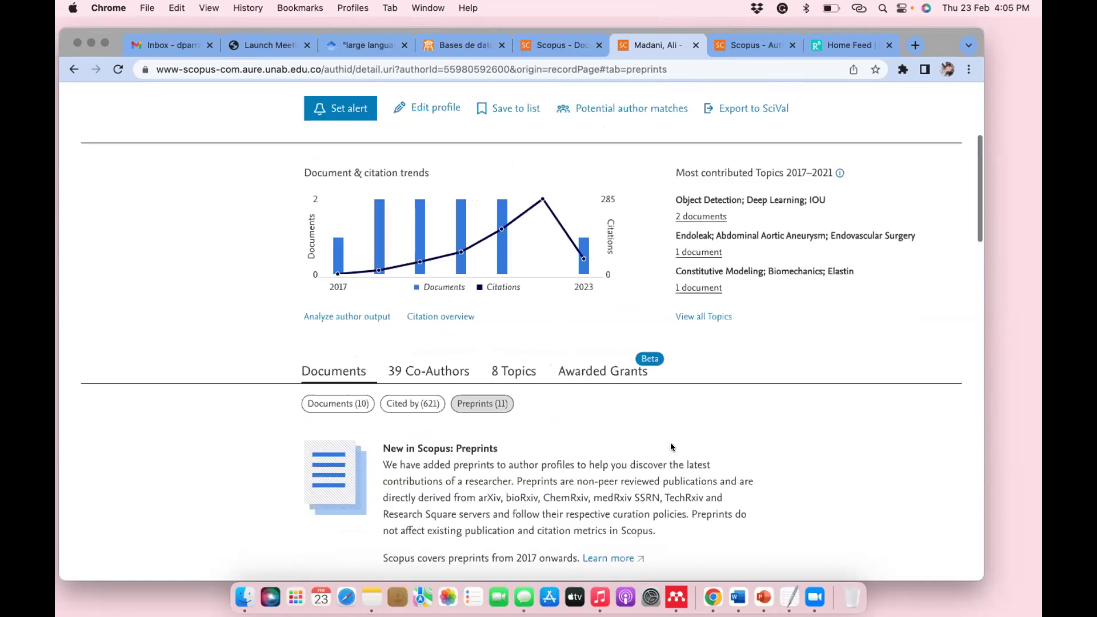
scroll(672, 446, "down", 1)
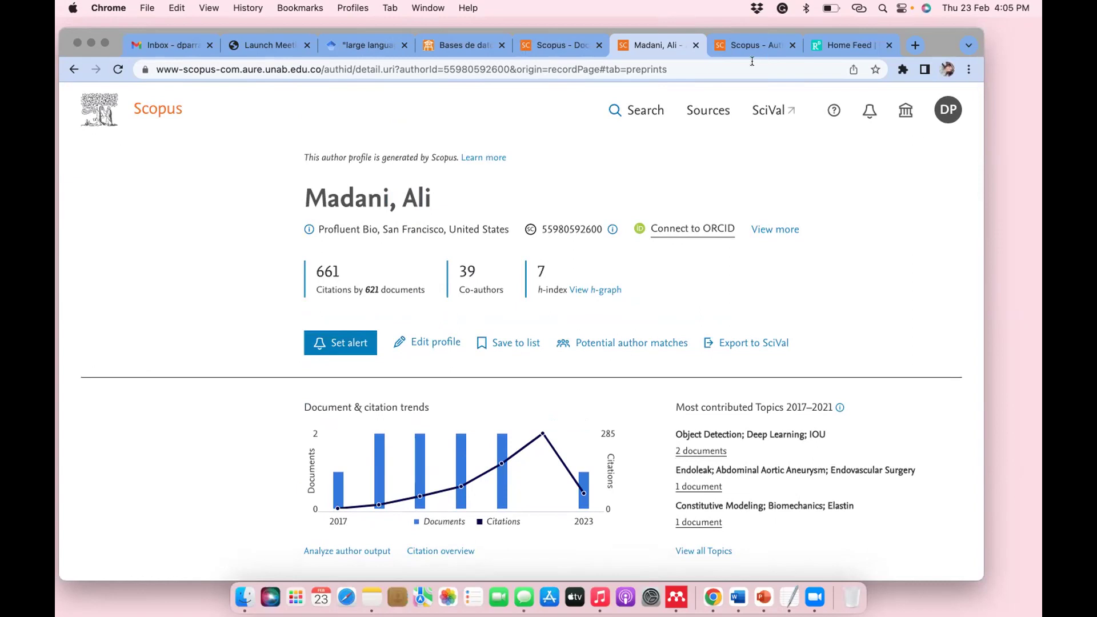
Glance at the Google Scholar results, return to the Scopus author results and open a new document search there
left_click(739, 49)
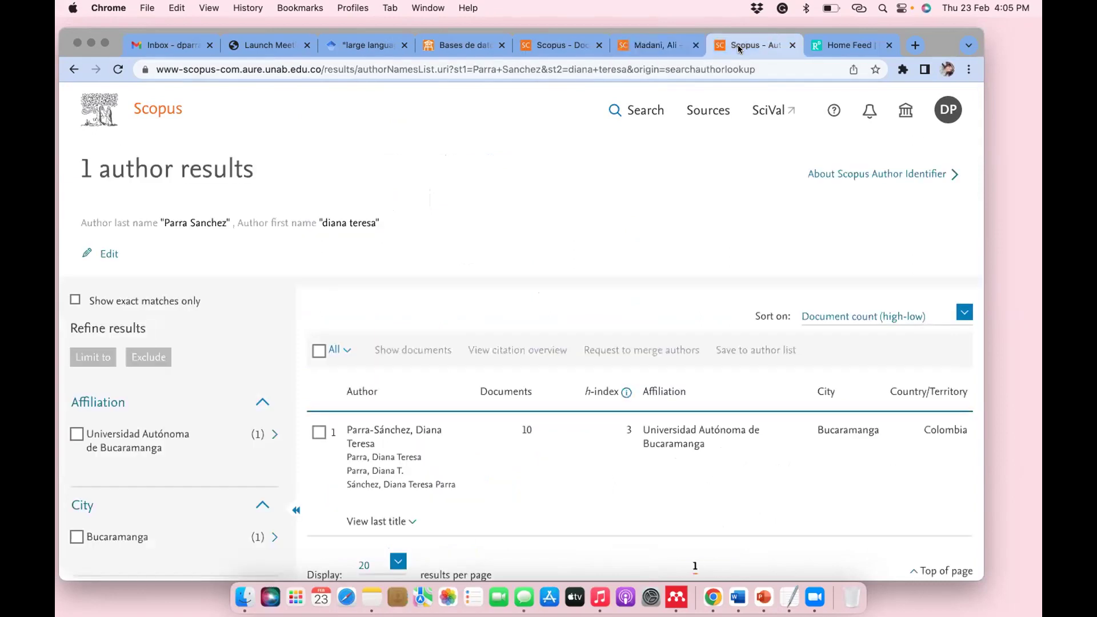
left_click(368, 45)
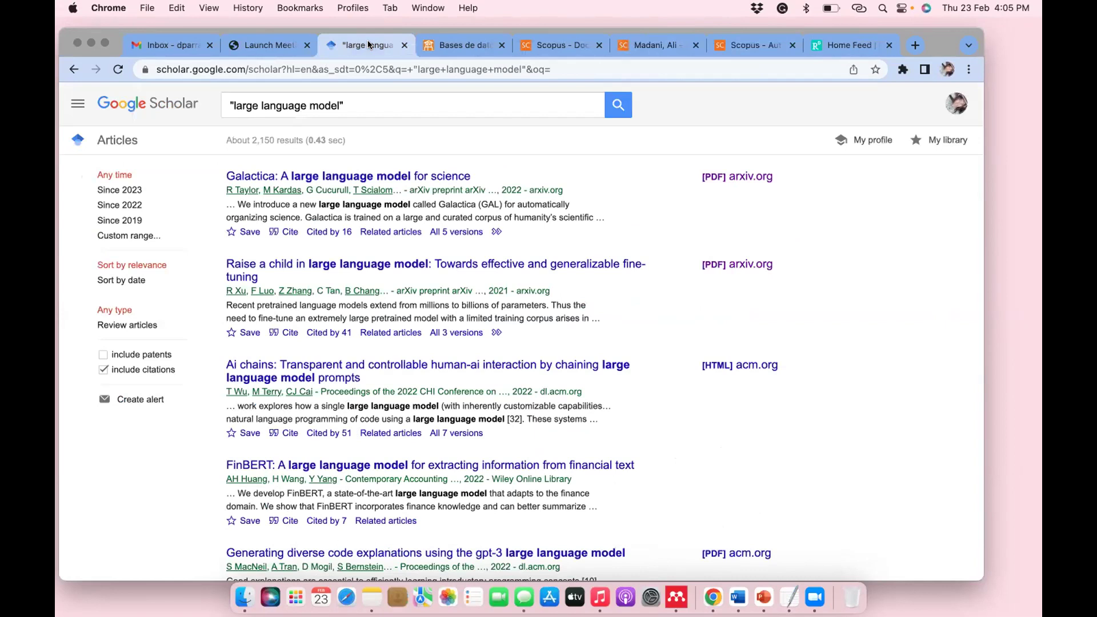
left_click(751, 48)
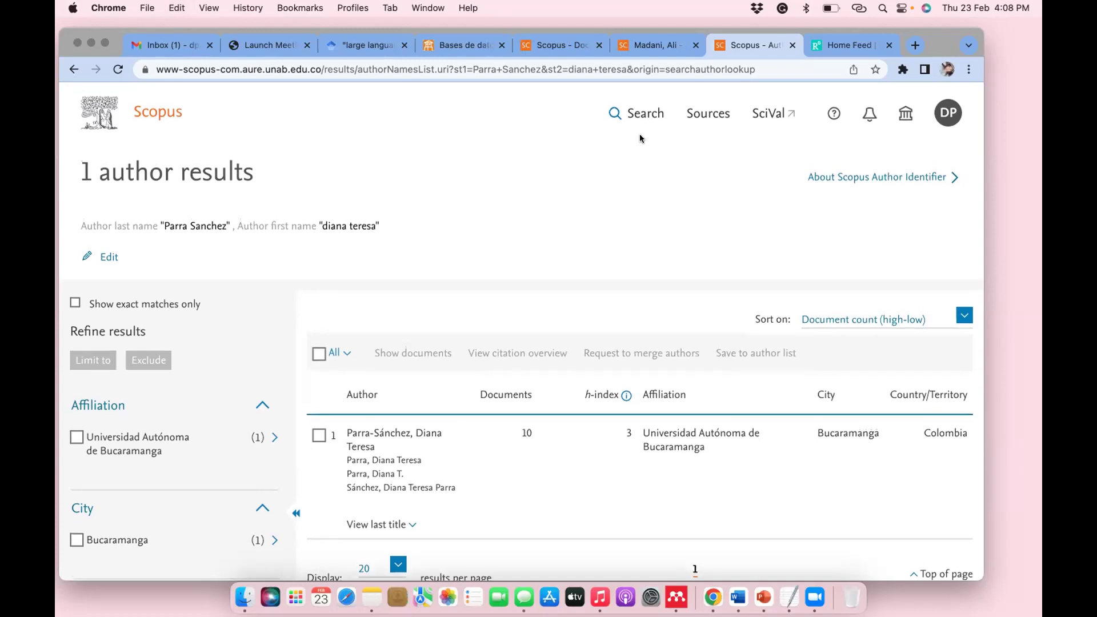
left_click(633, 112)
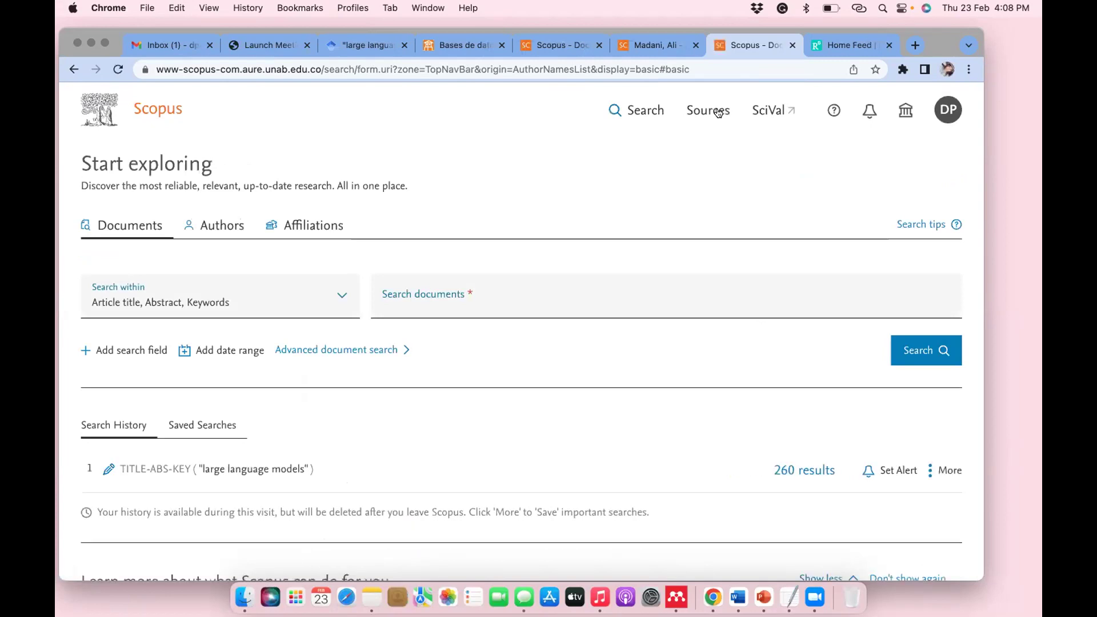
left_click(423, 303)
type("https://www.cigna.com/es-us/knowledge-center/hw/medicamentos/denosumab-d07640a3")
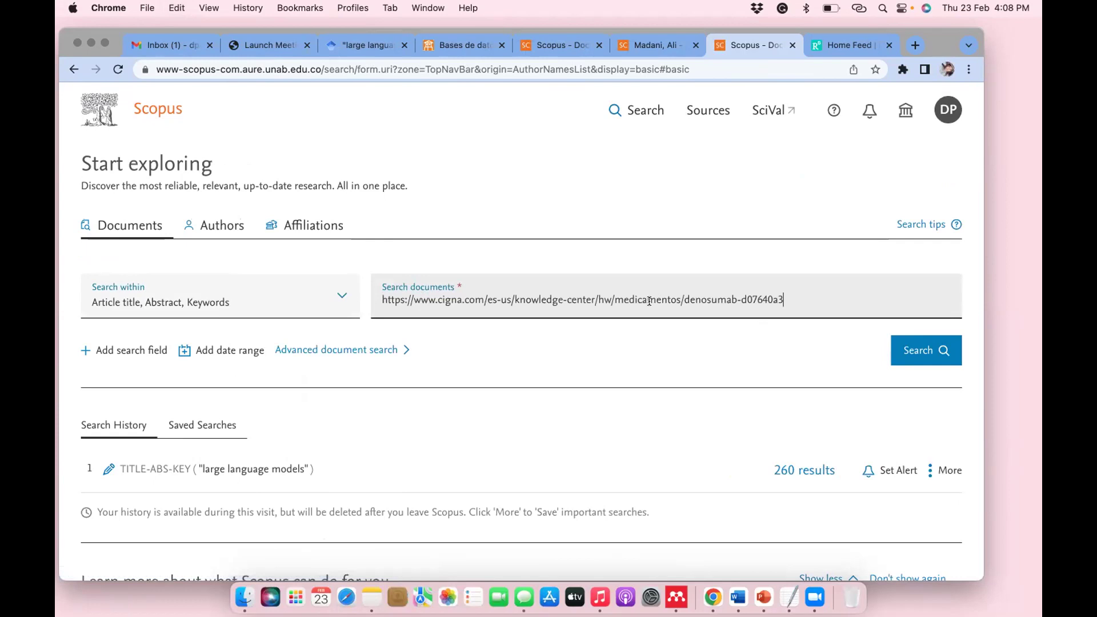
key("super+a")
key("BackSpace")
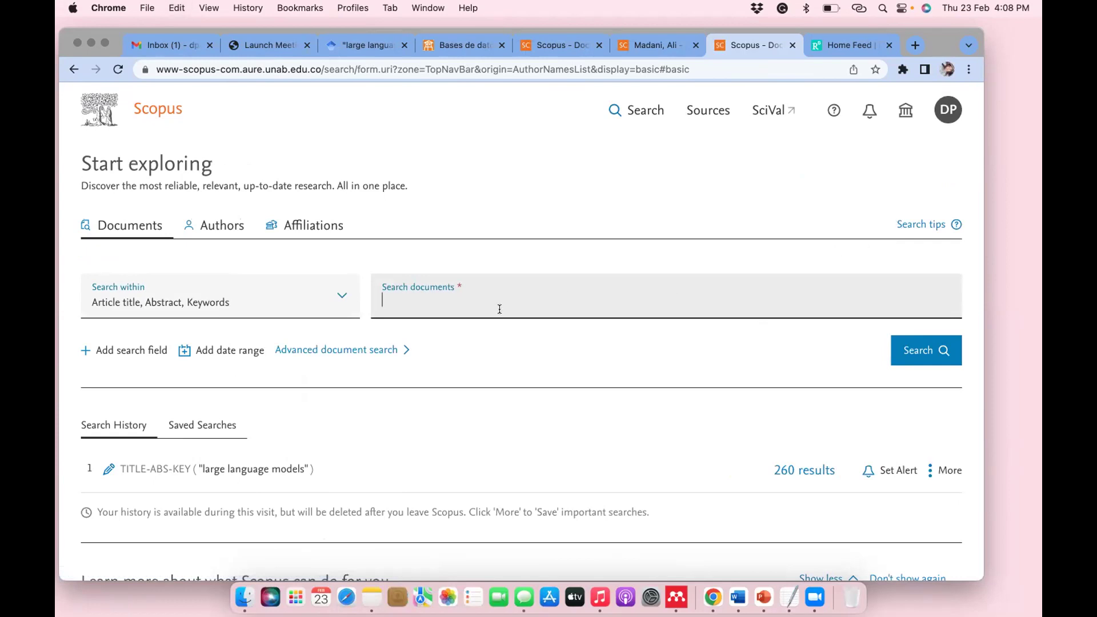
Search article title, abstract and keywords for "Cumplimiento de la normatividad en droguerías con servicio de glucometría en cuatro ciudades de Santander, Colombia" as an exact phrase
type("Cumplimiento de la normatividad en droguerías con servicio de glucometría en cuatro ciudades de Santander, Colombia")
key("super+Left")
type("\"")
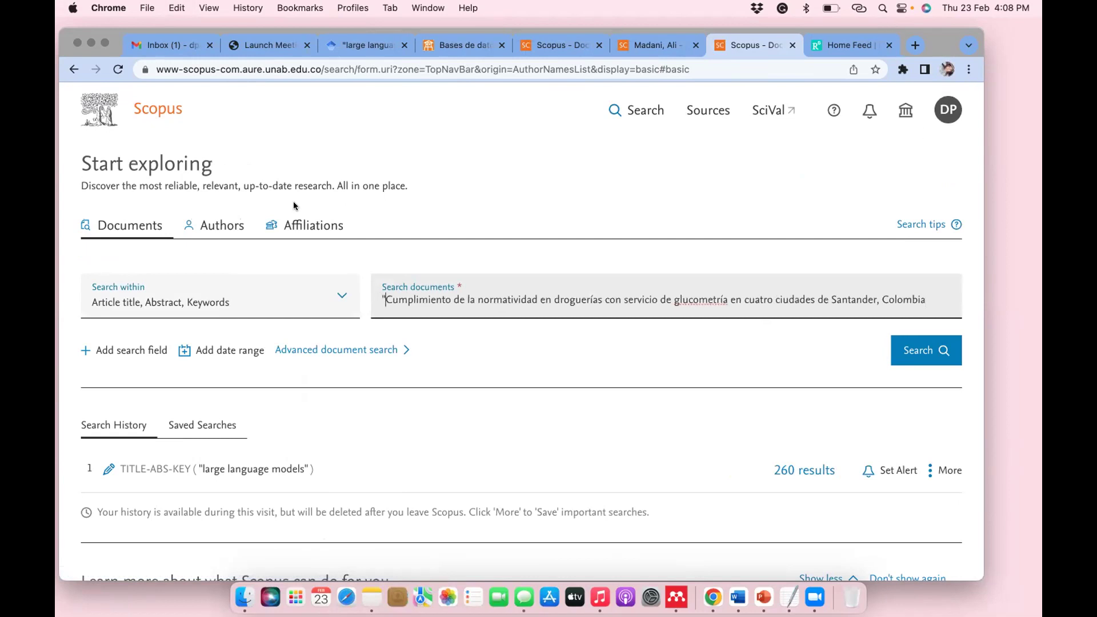
left_click(926, 301)
type("\"")
left_click(892, 350)
left_click(918, 350)
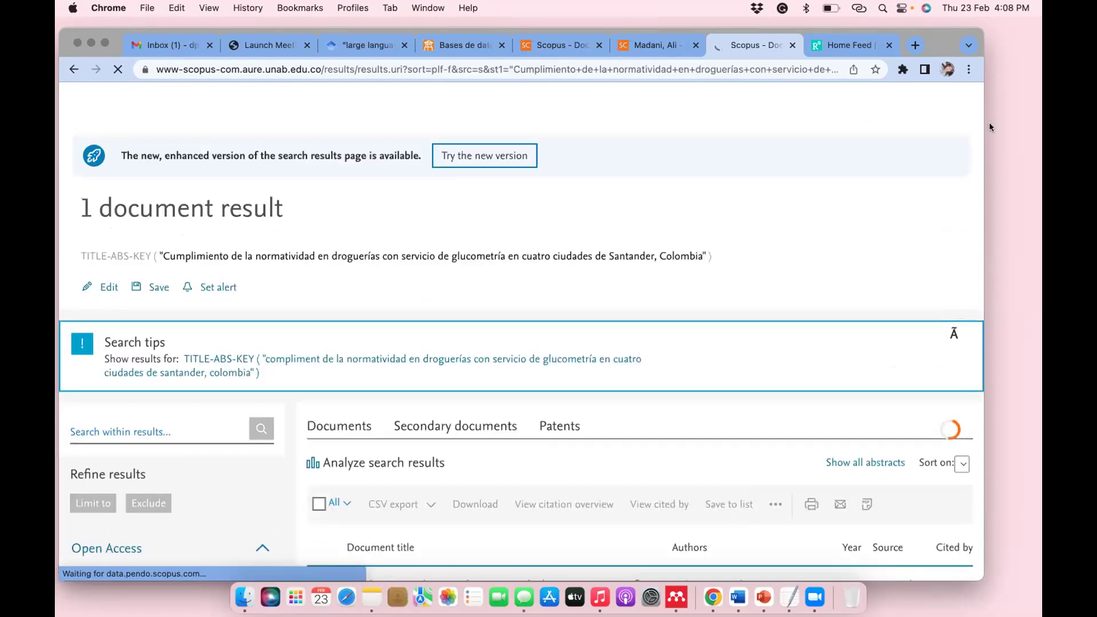
Review the search results and open the record of the article on regulation compliance in drugstores with glucometry service
scroll(609, 333, "down", 5)
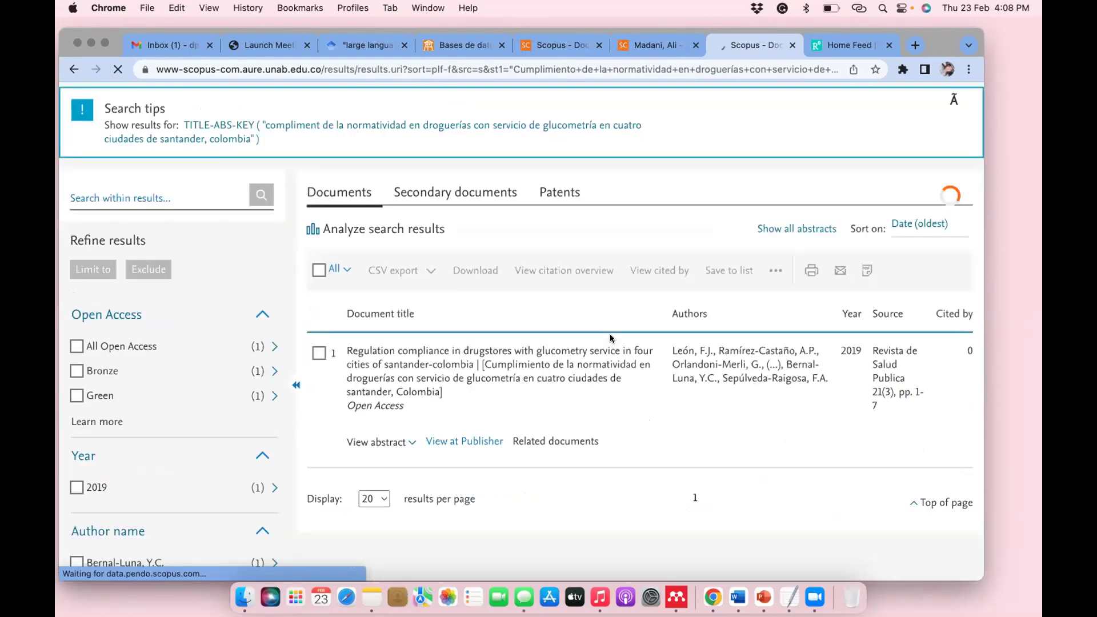
scroll(609, 338, "up", 3)
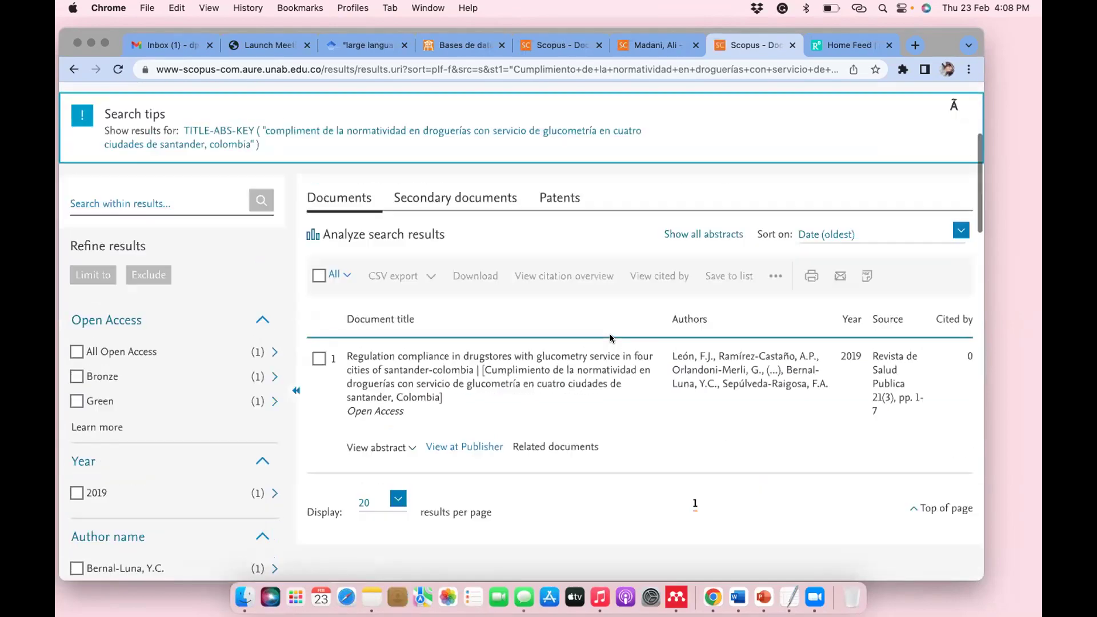
scroll(529, 258, "up", 2)
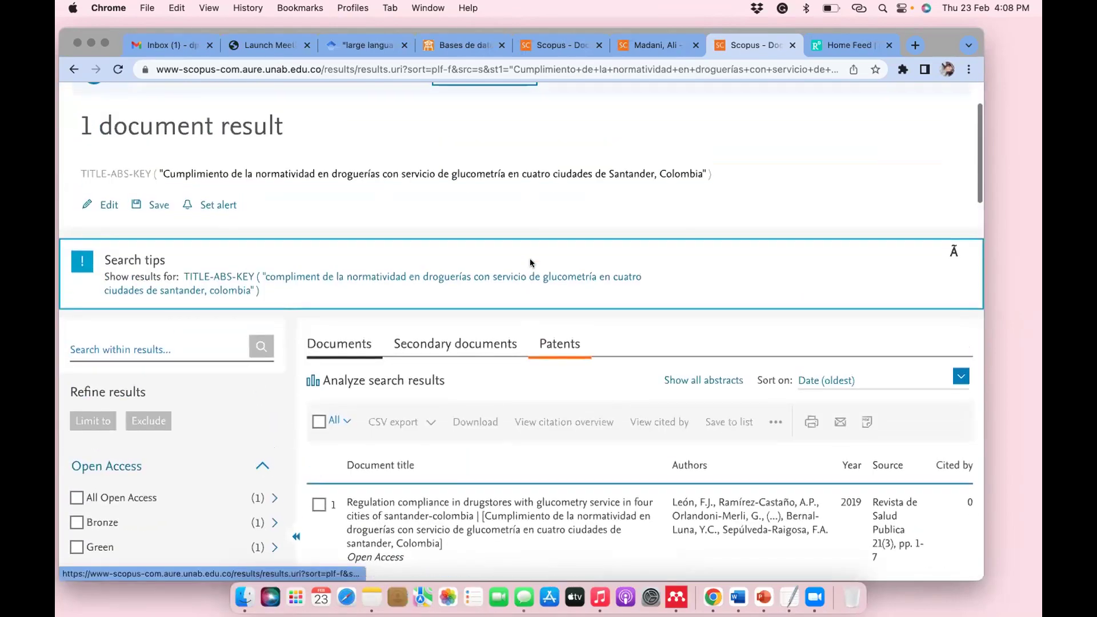
scroll(529, 258, "down", 2)
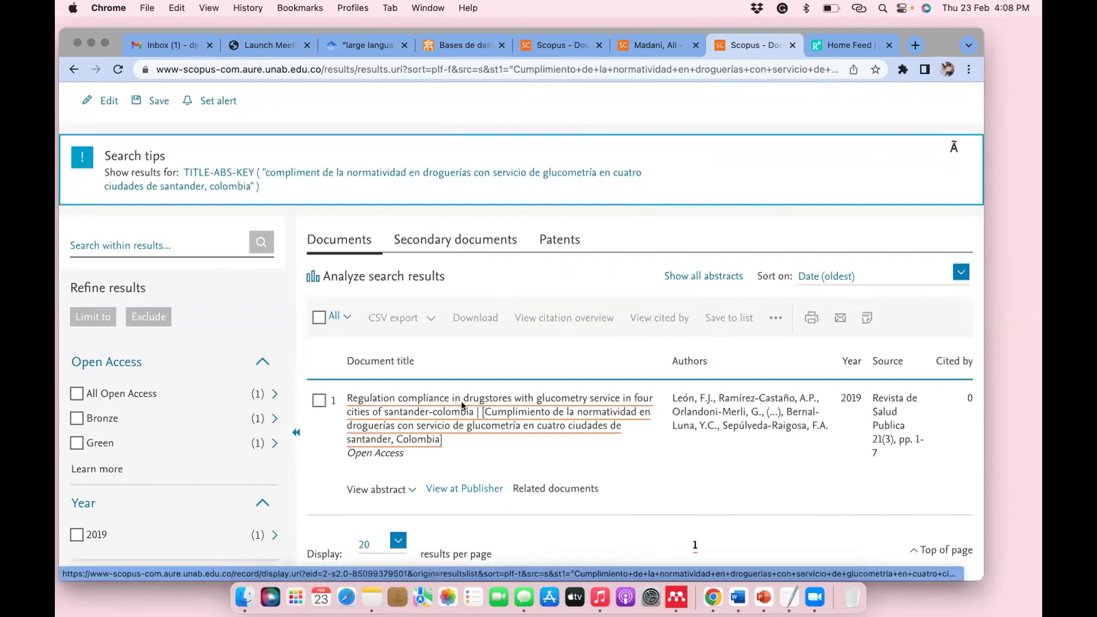
left_click(482, 407)
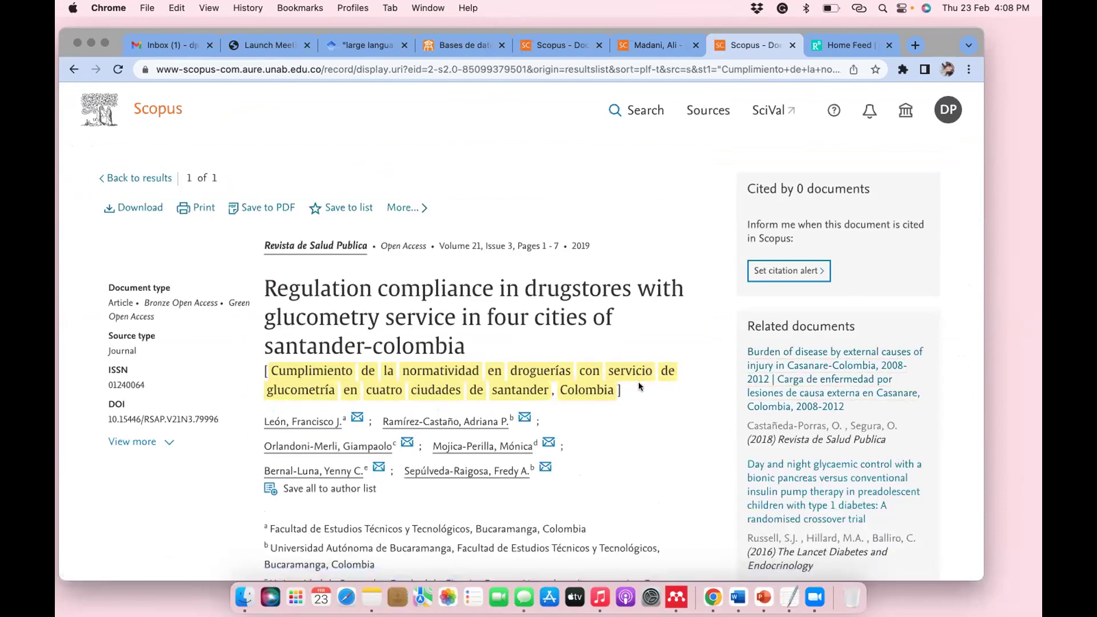
Preview the drugstore glucometry article's first listed author and open that author's full Scopus profile
scroll(639, 382, "down", 3)
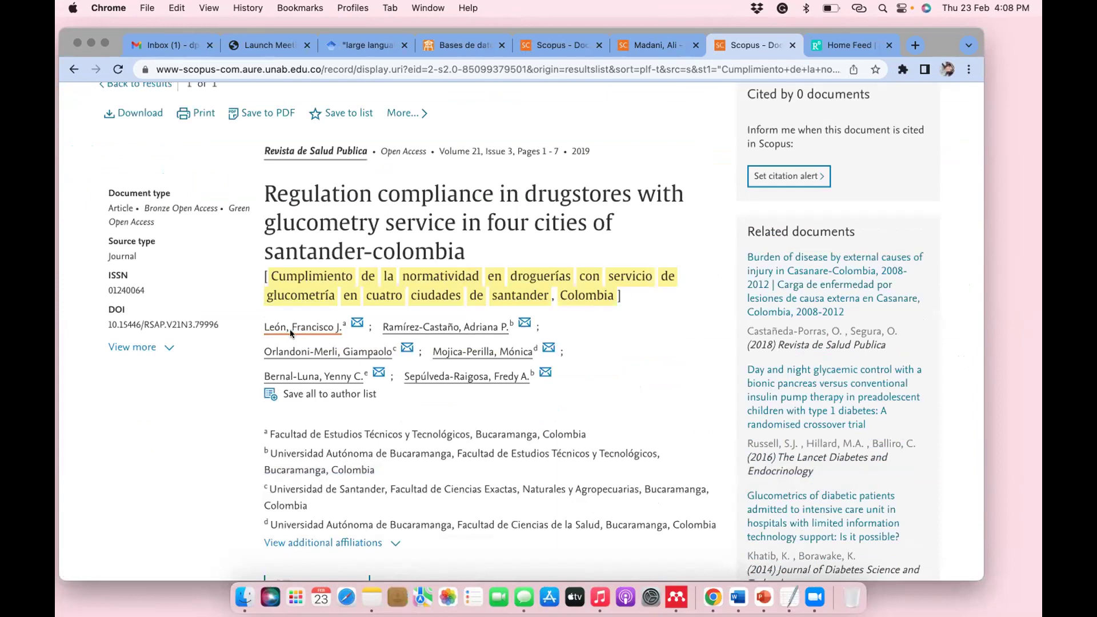
left_click(289, 326)
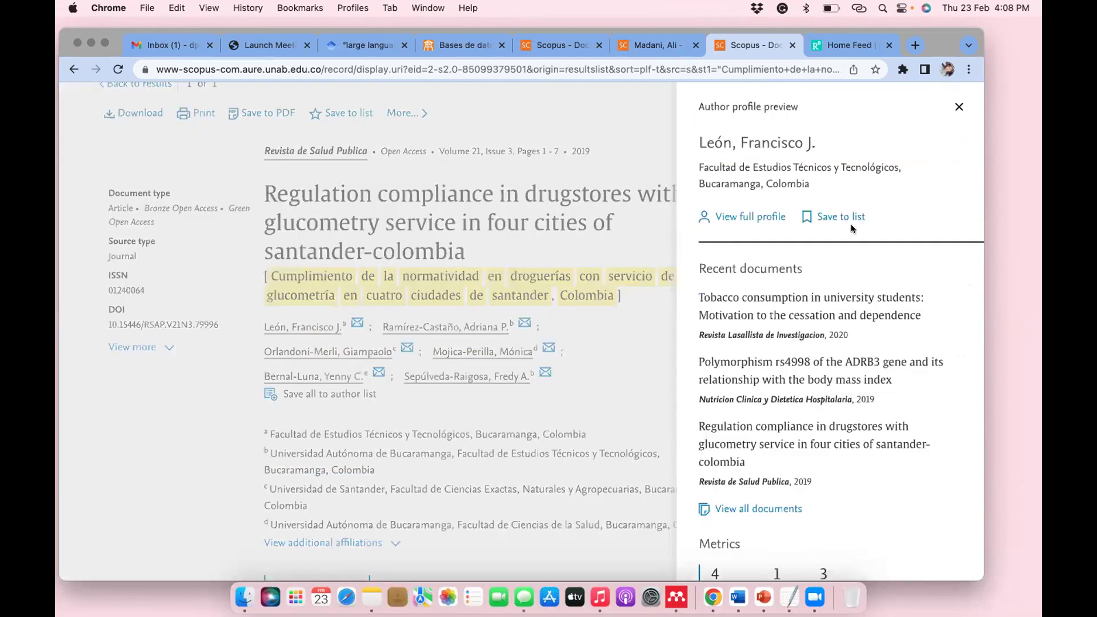
left_click(732, 219)
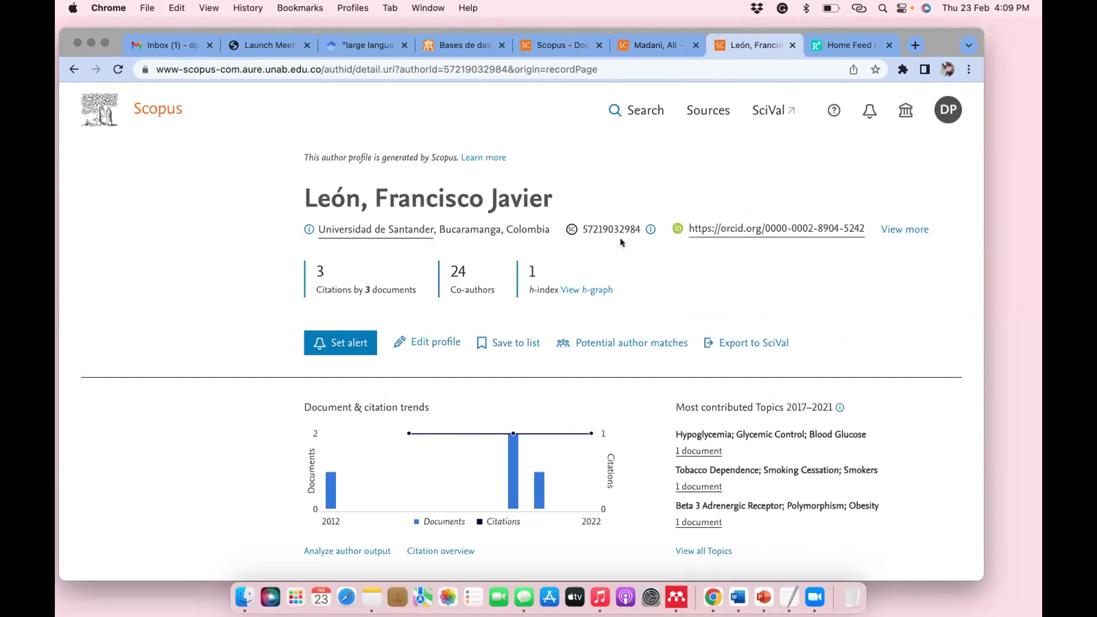
Examine the author's Scopus identifier, ORCID link, document and citation trends, contributed topics and document list
left_click_drag(583, 229, 640, 229)
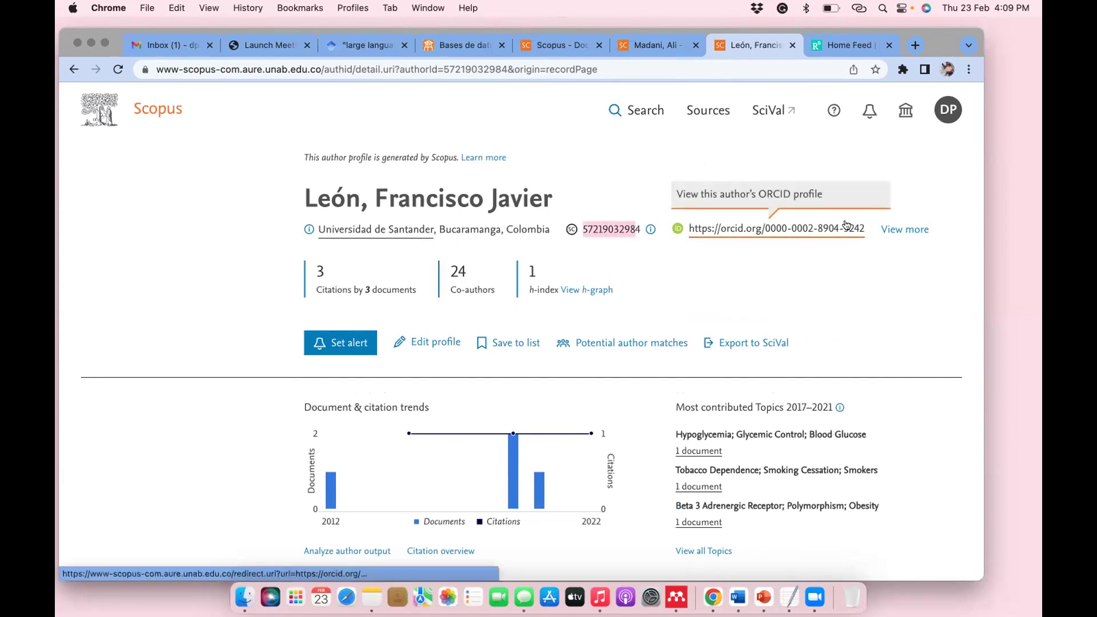
scroll(879, 312, "down", 5)
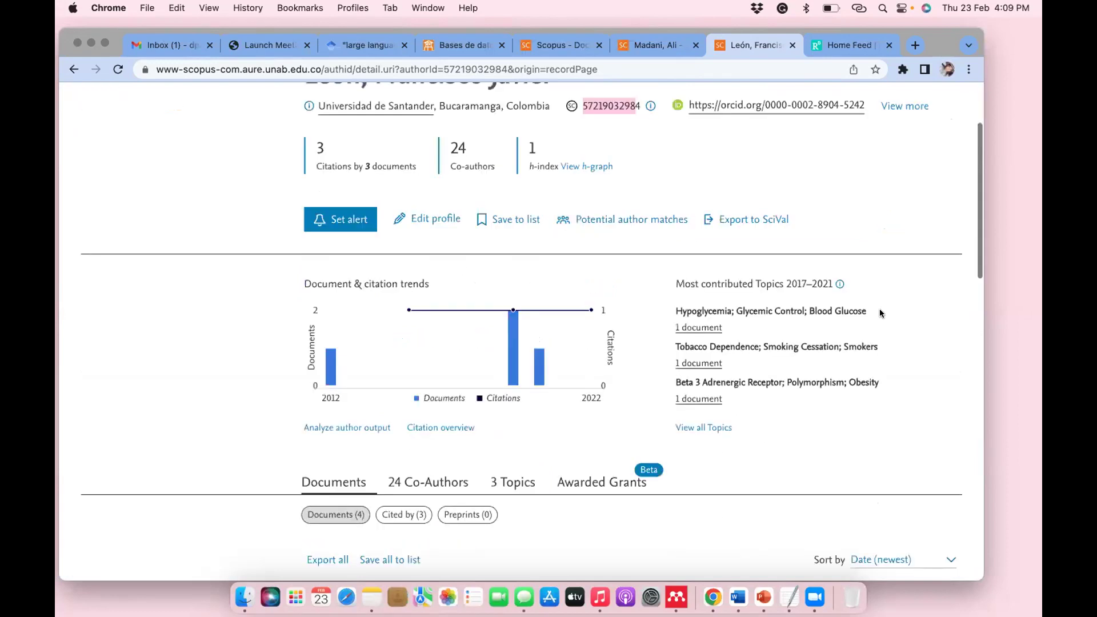
scroll(584, 429, "down", 3)
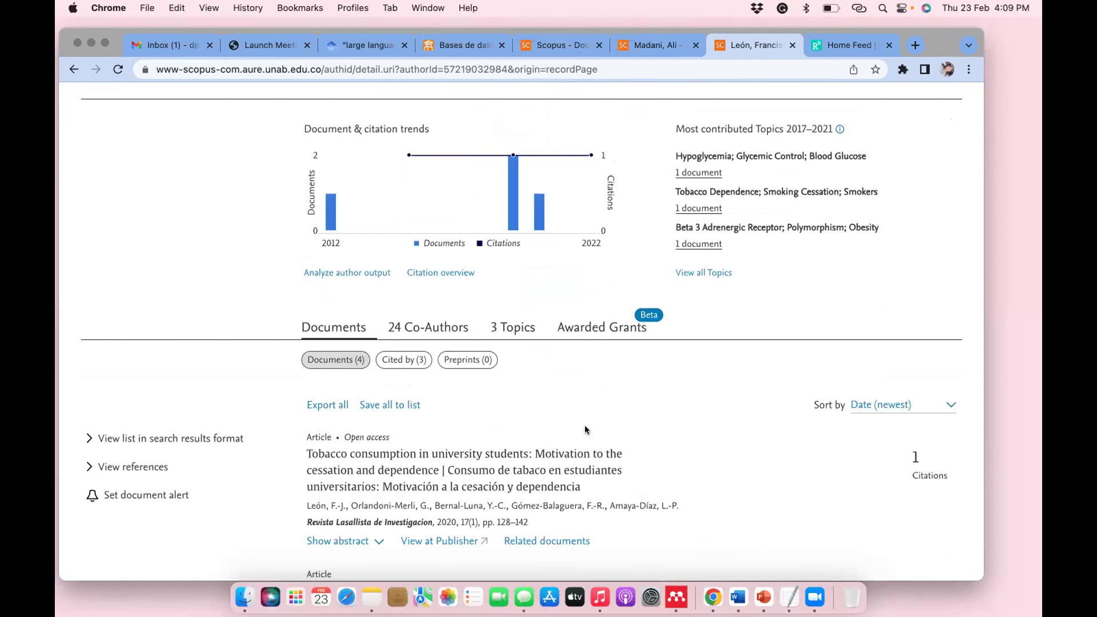
scroll(585, 428, "down", 6)
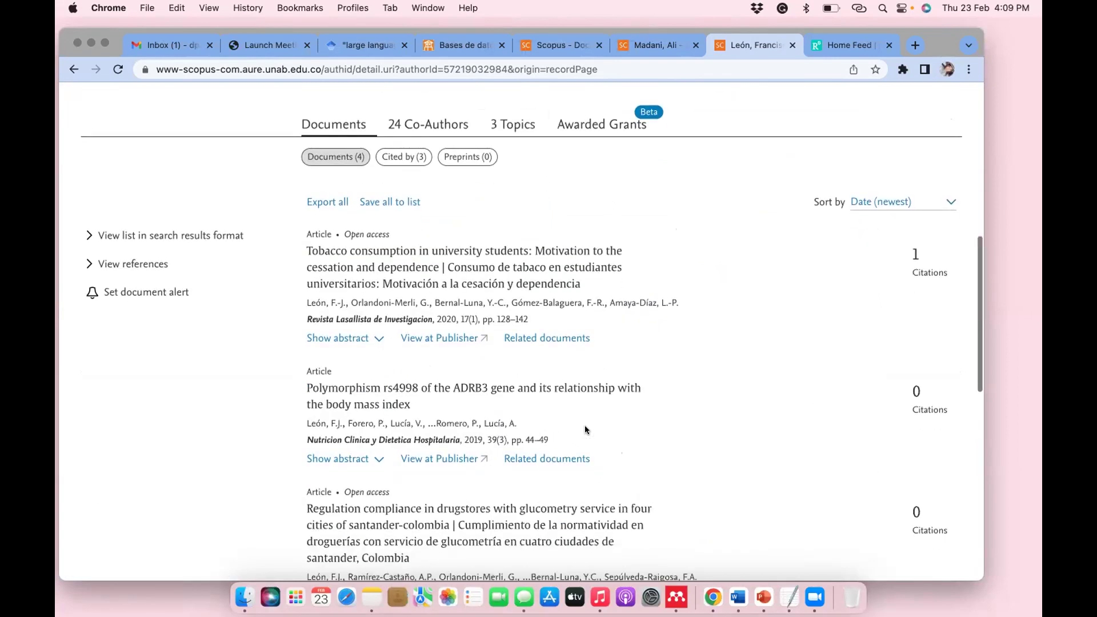
Sort this author's documents by Cited by (highest), look through the whole list and return to the profile metrics
left_click(945, 184)
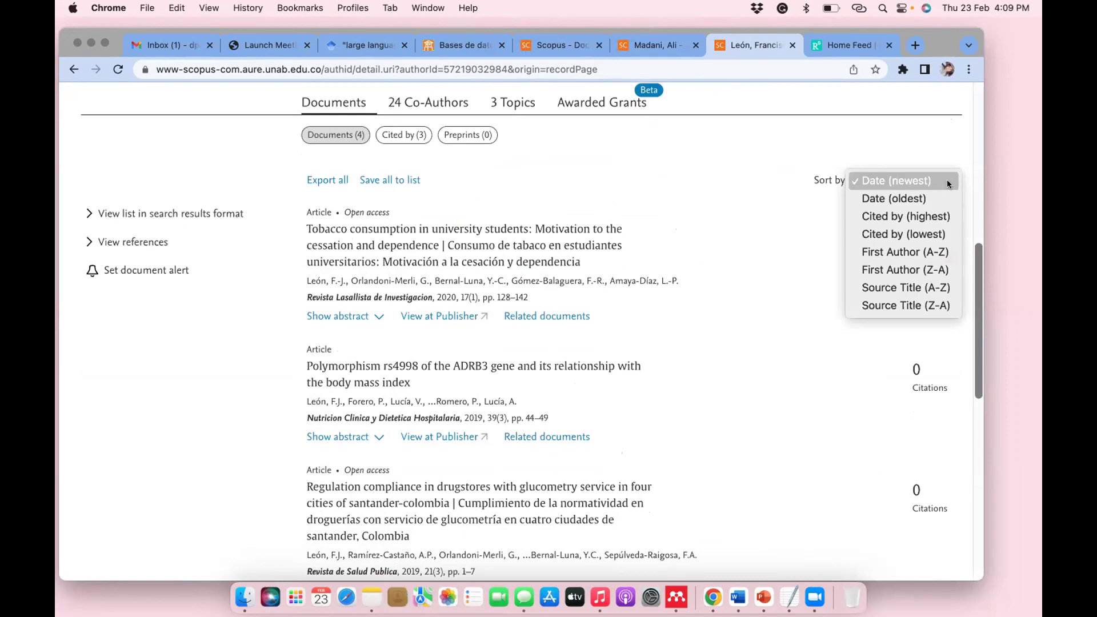
left_click(896, 214)
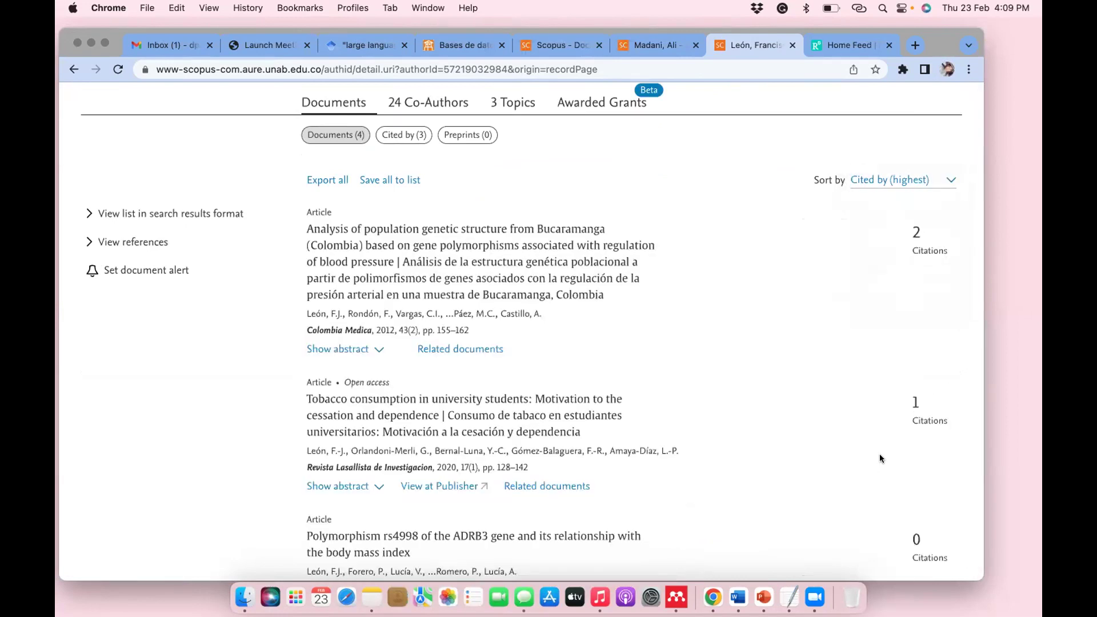
scroll(832, 489, "down", 3)
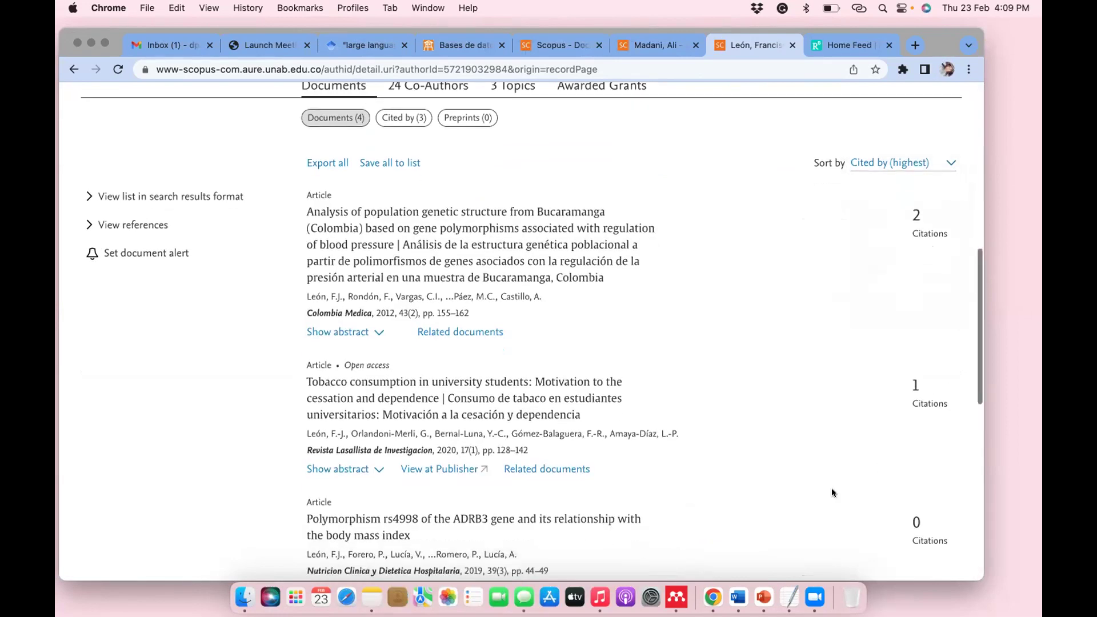
scroll(831, 492, "down", 3)
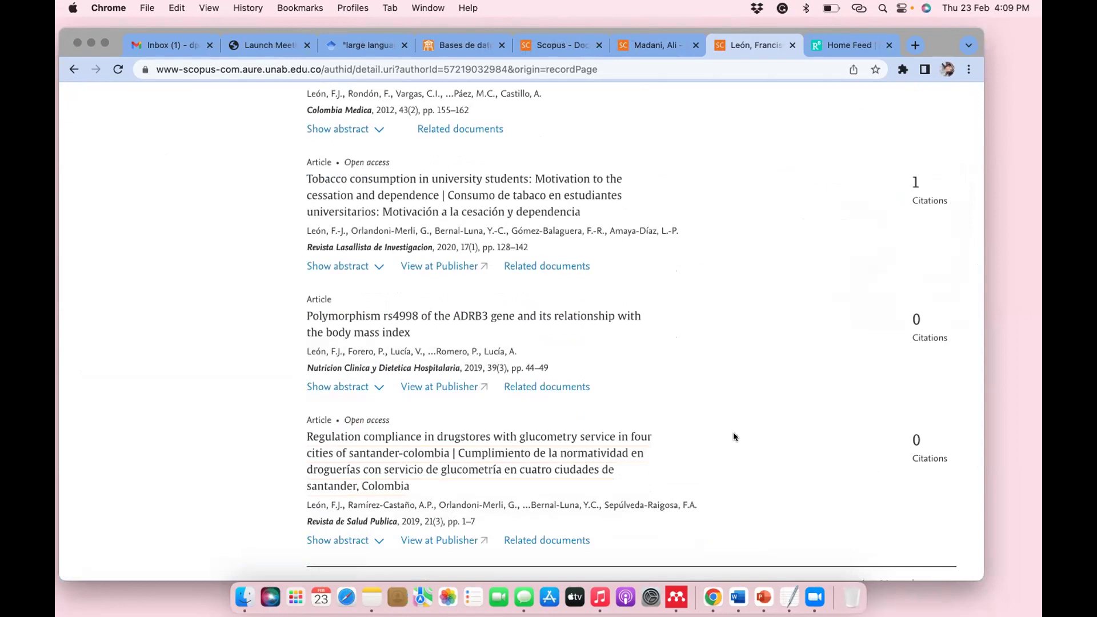
scroll(733, 434, "up", 10)
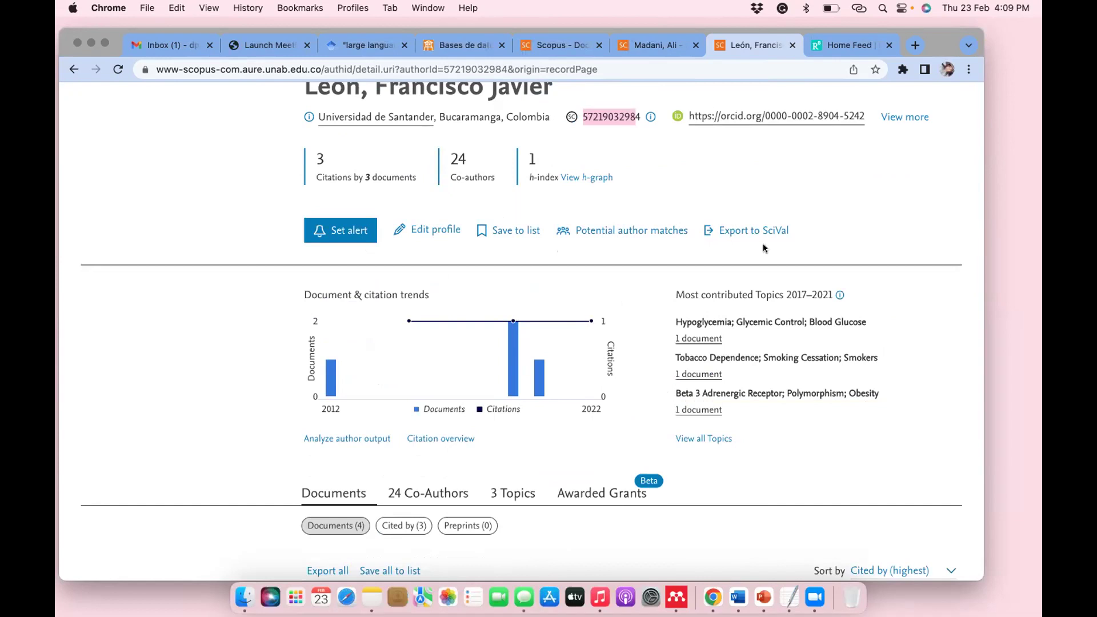
Review the author's cited documents, open the Topics list and examine each topic's author documents and field-weighted citation impact
scroll(758, 464, "down", 3)
scroll(759, 468, "down", 8)
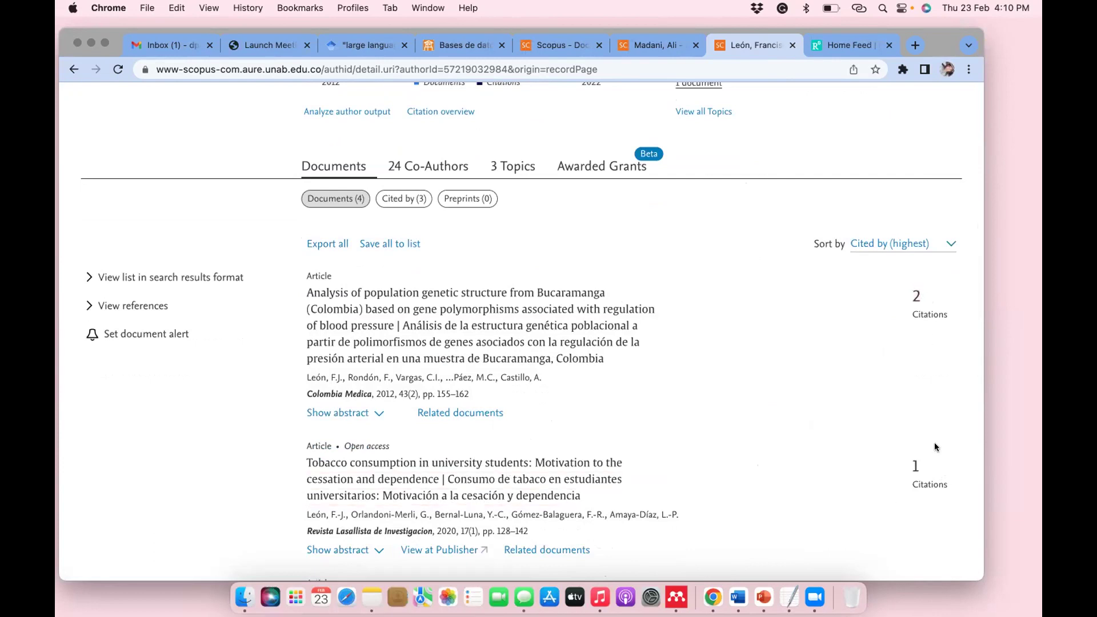
scroll(934, 443, "up", 3)
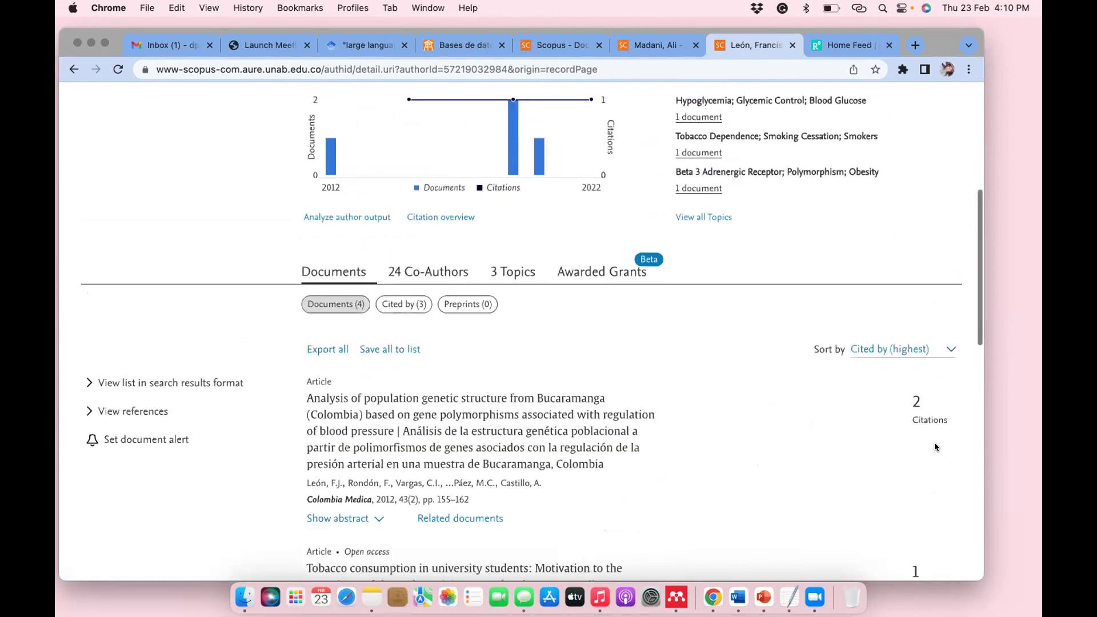
left_click(507, 273)
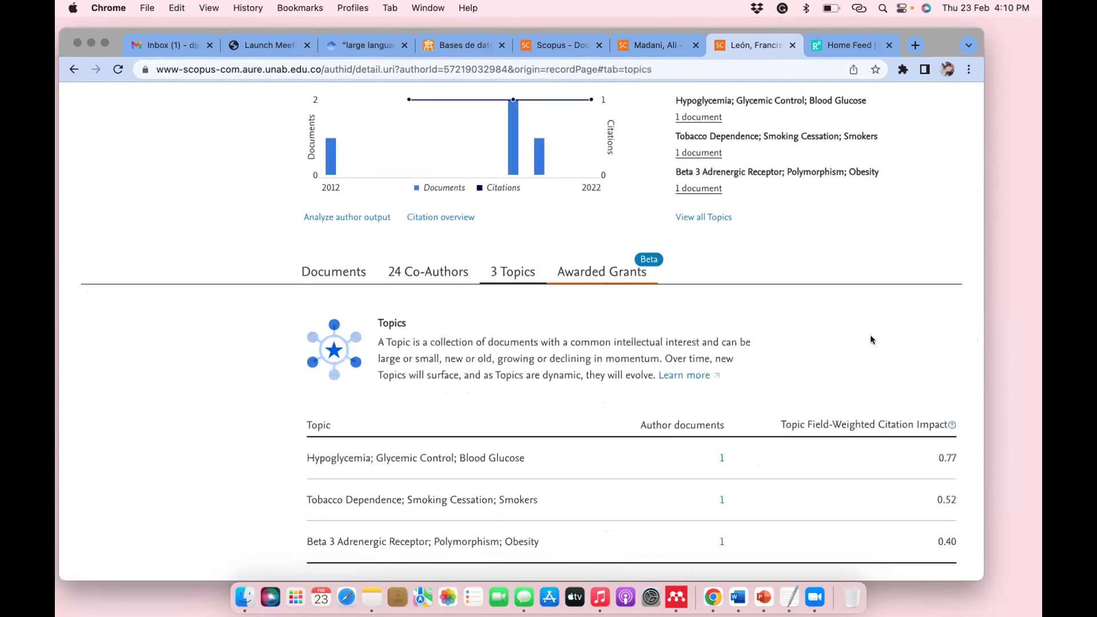
scroll(602, 476, "down", 2)
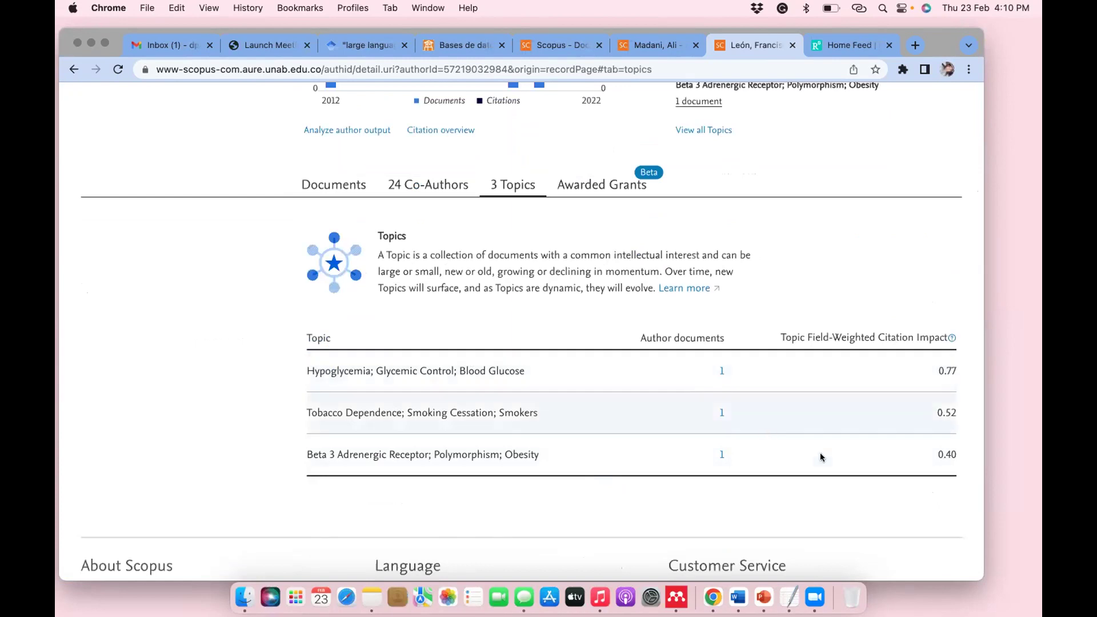
scroll(820, 452, "down", 3)
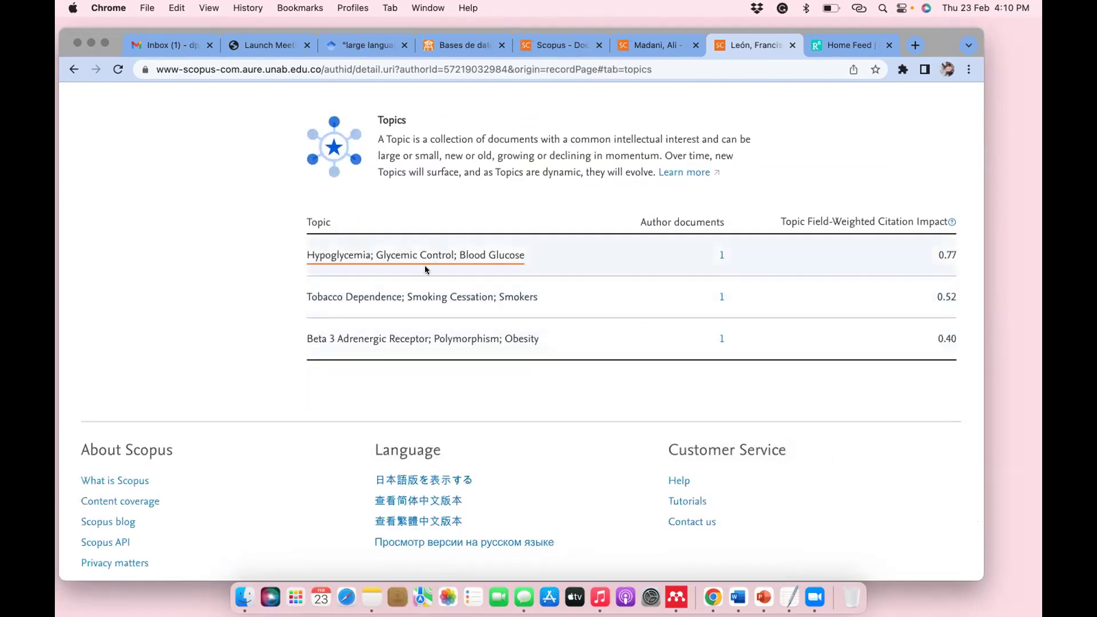
right_click(415, 257)
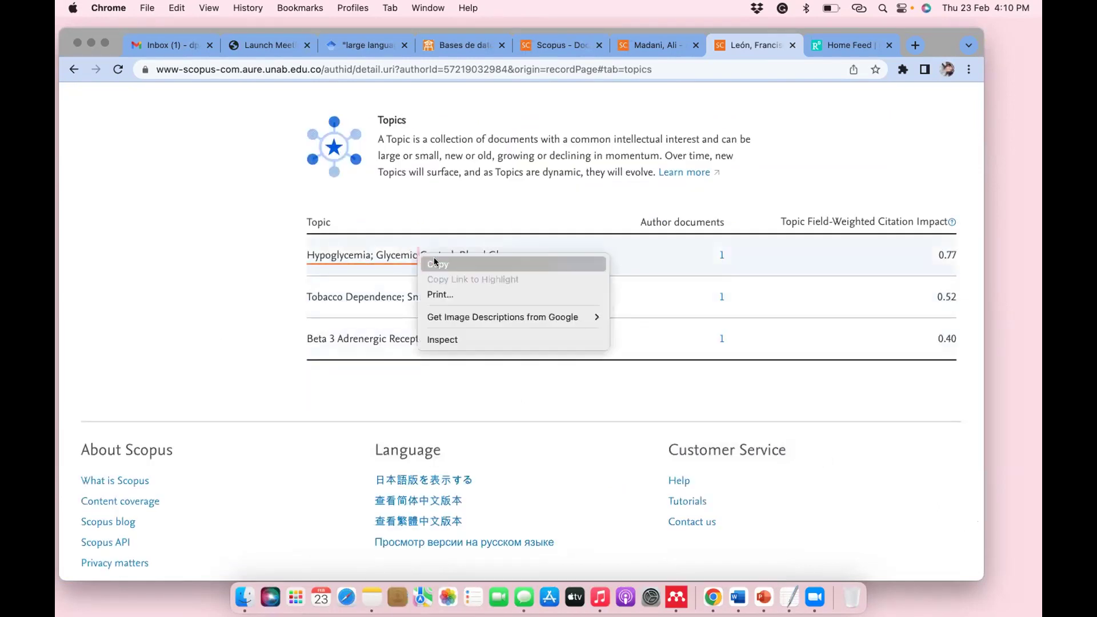
left_click(248, 276)
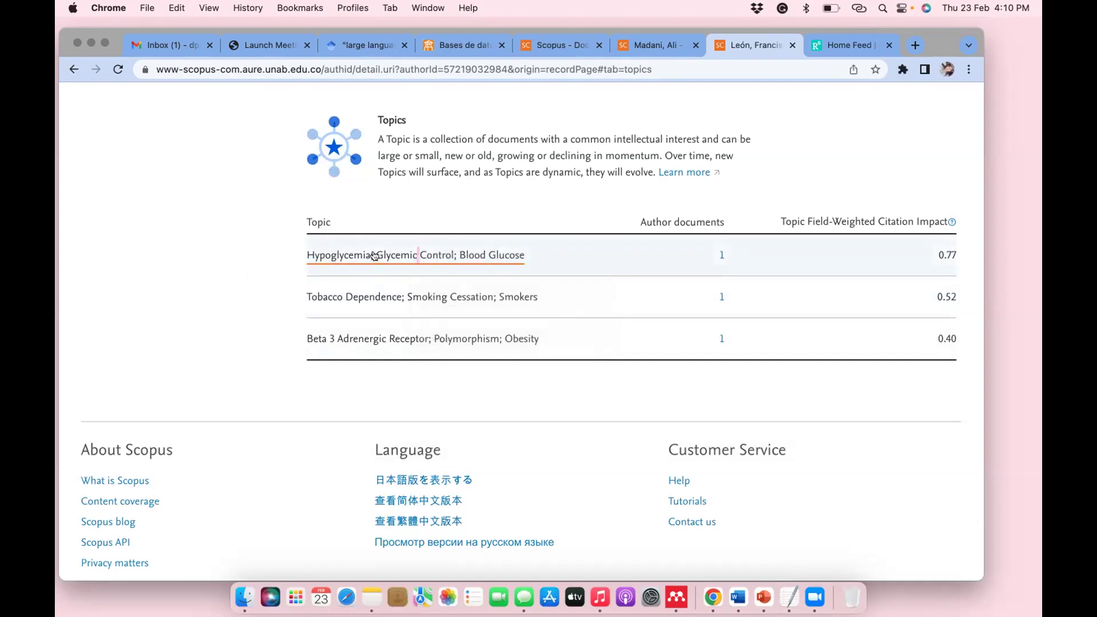
View the author's additional information on other names, profile authenticators, institution history and subject areas, close it and look over the profile again
scroll(374, 254, "up", 5)
scroll(374, 255, "up", 3)
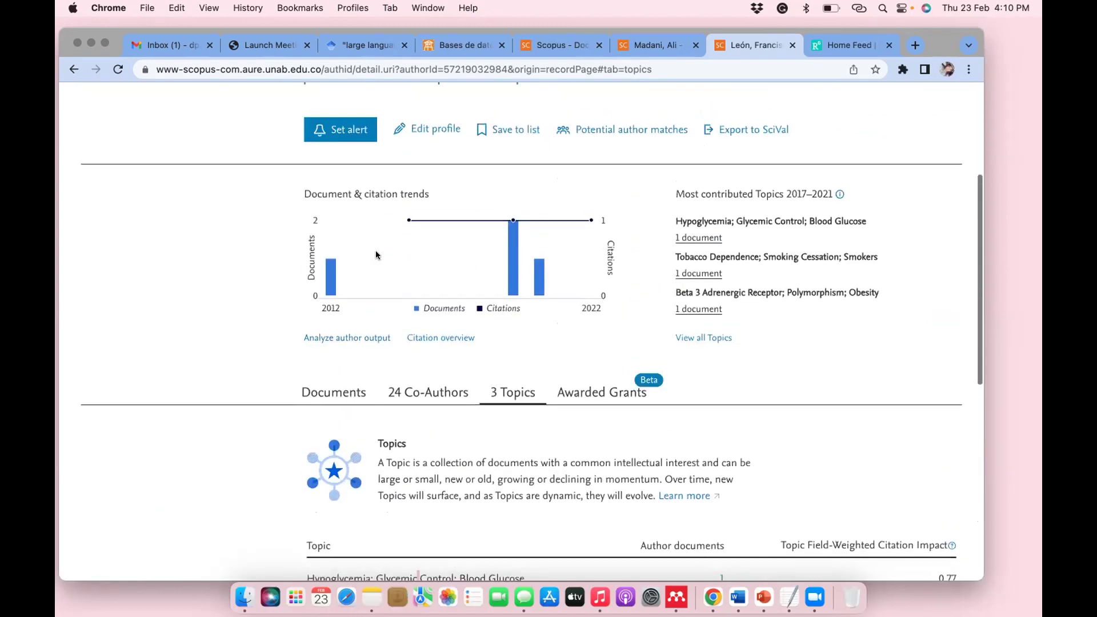
scroll(375, 252, "up", 4)
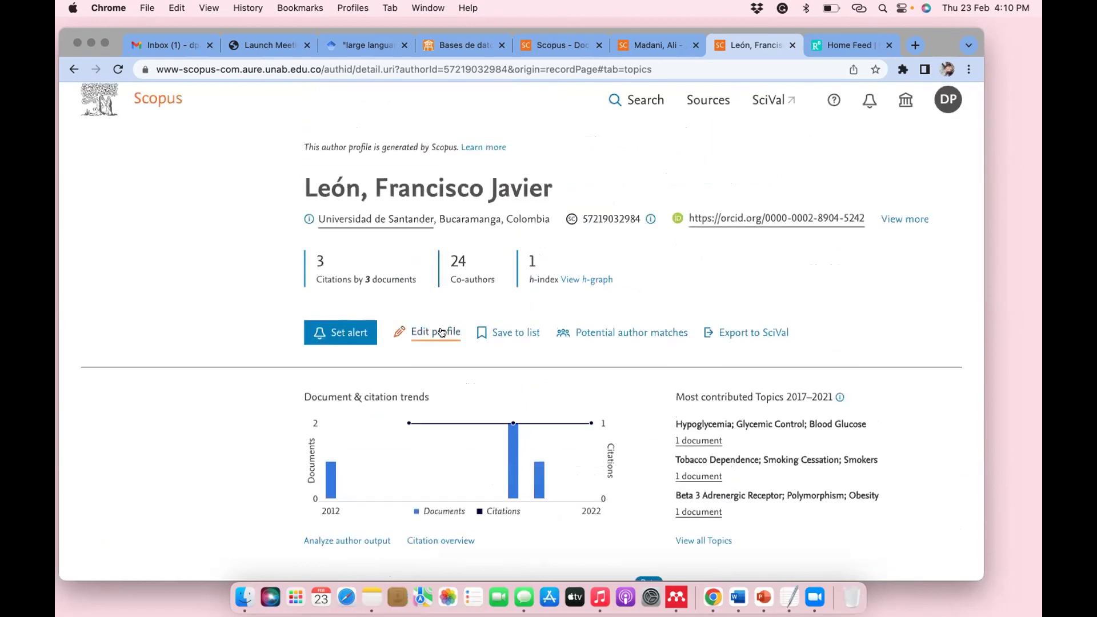
scroll(885, 292, "up", 1)
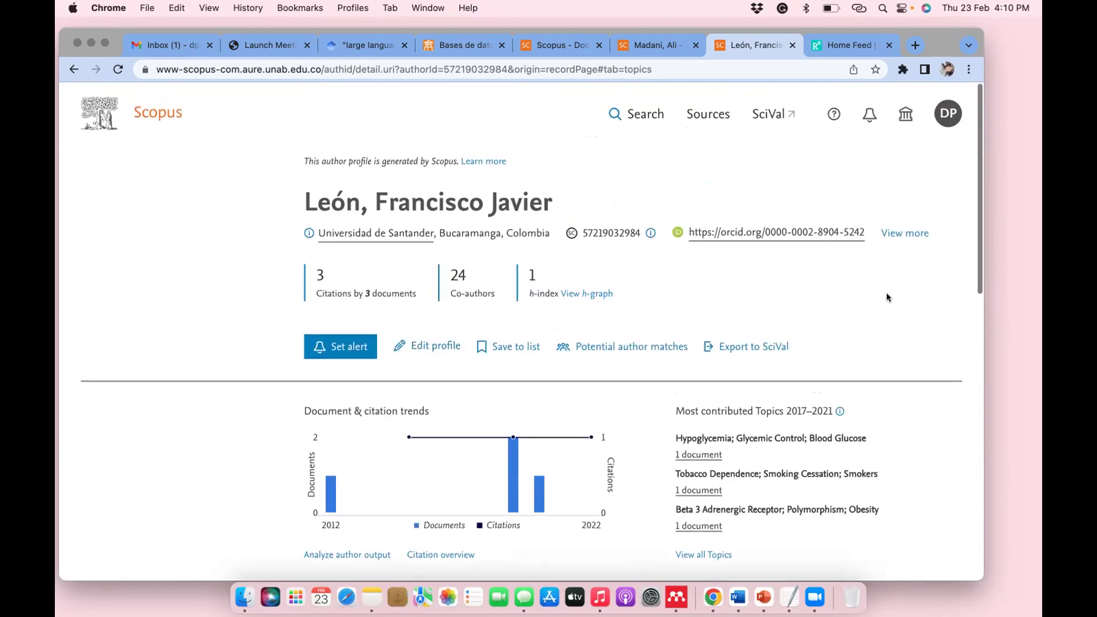
left_click(897, 228)
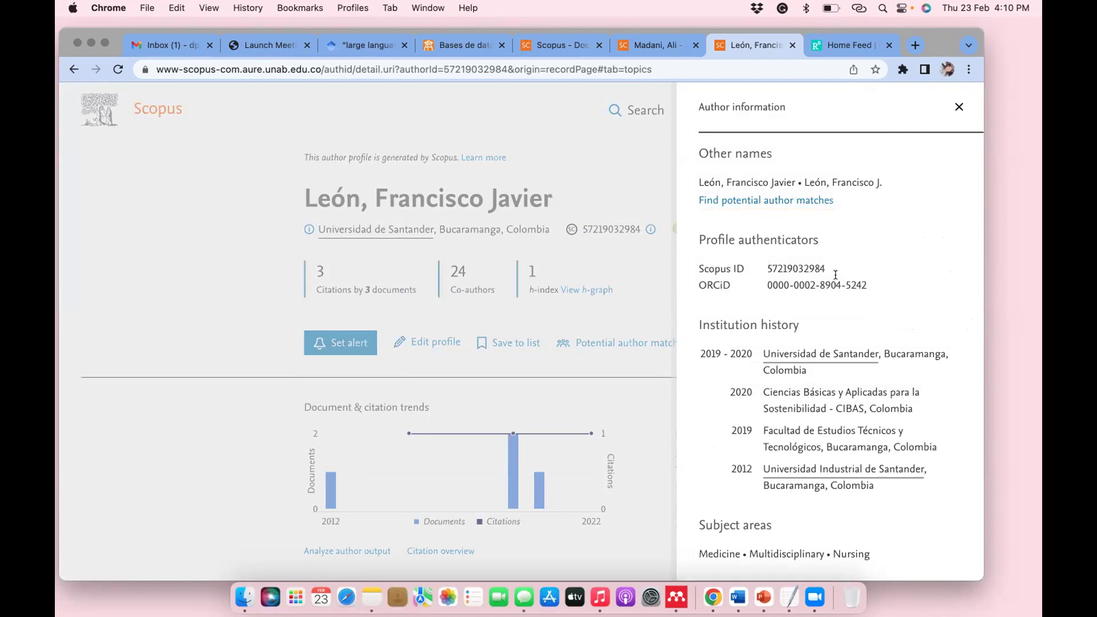
scroll(834, 274, "down", 1)
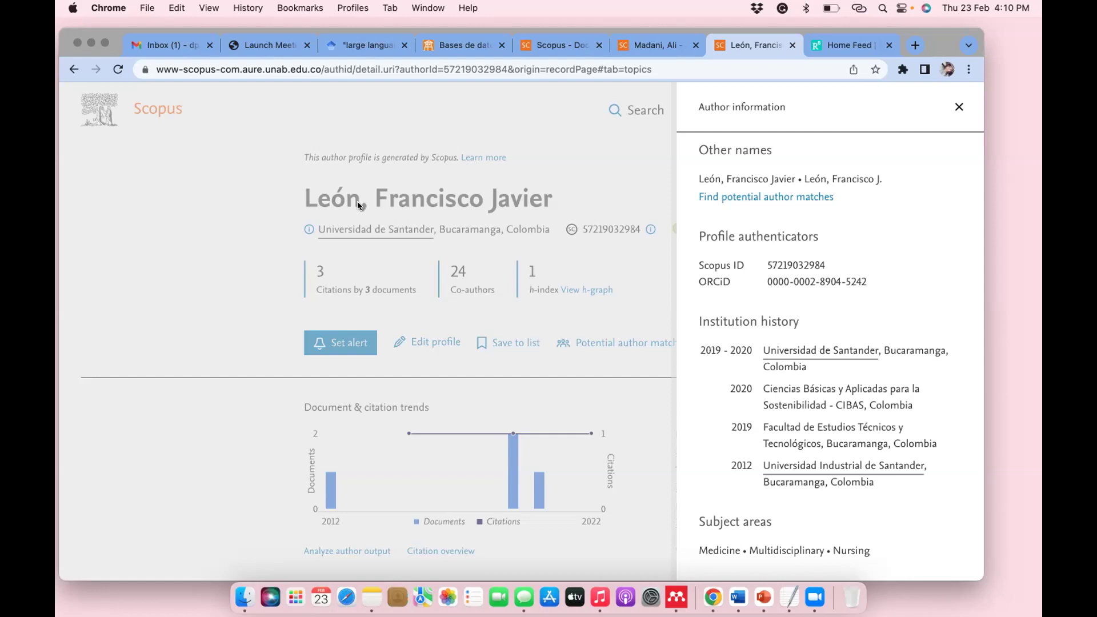
left_click(959, 106)
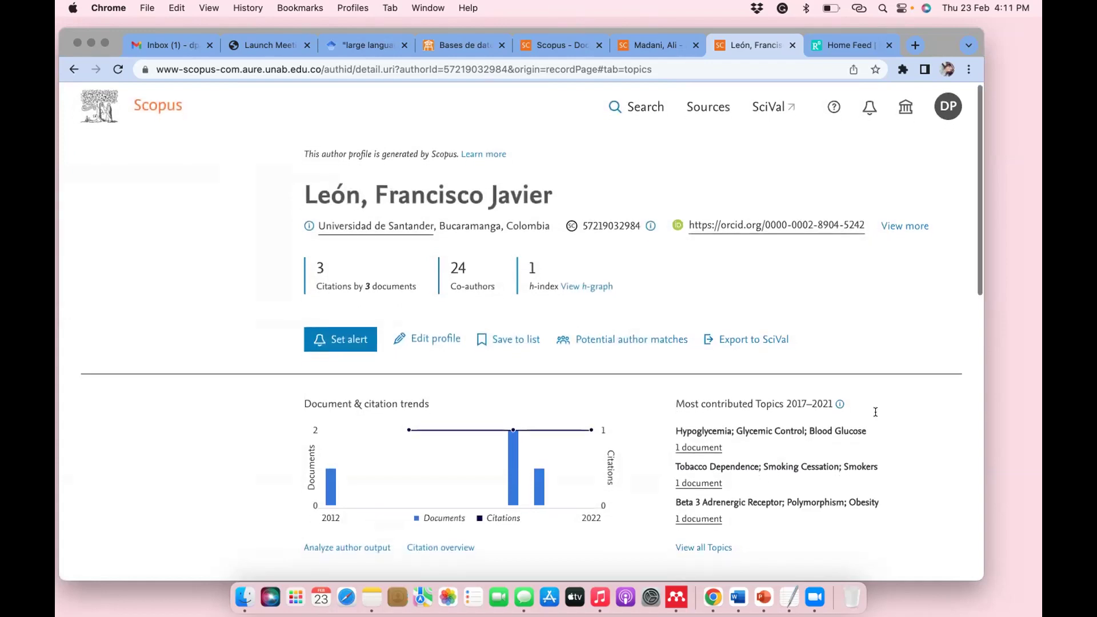
scroll(875, 411, "down", 7)
scroll(875, 411, "up", 7)
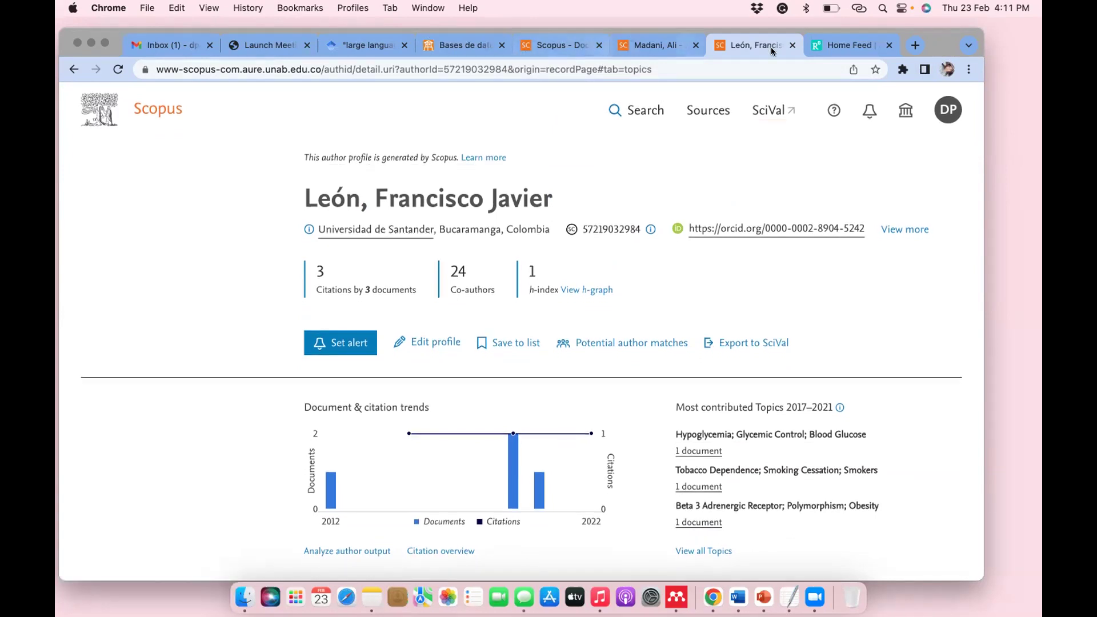
Close both open Scopus author profile pages, keeping the Scopus document record and ResearchGate open
left_click(650, 44)
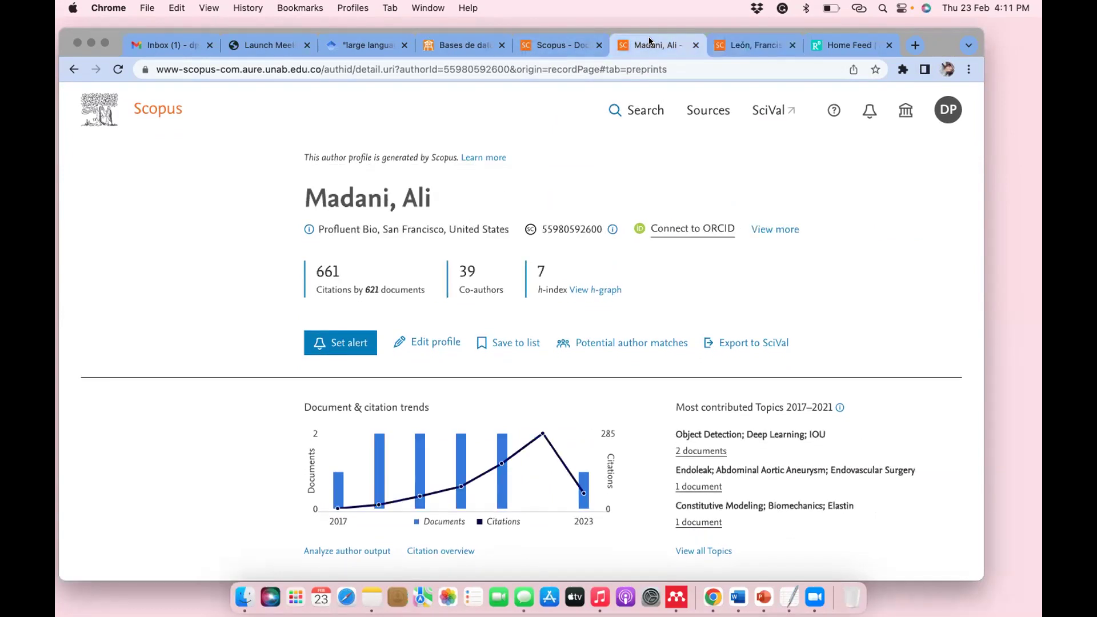
left_click(695, 45)
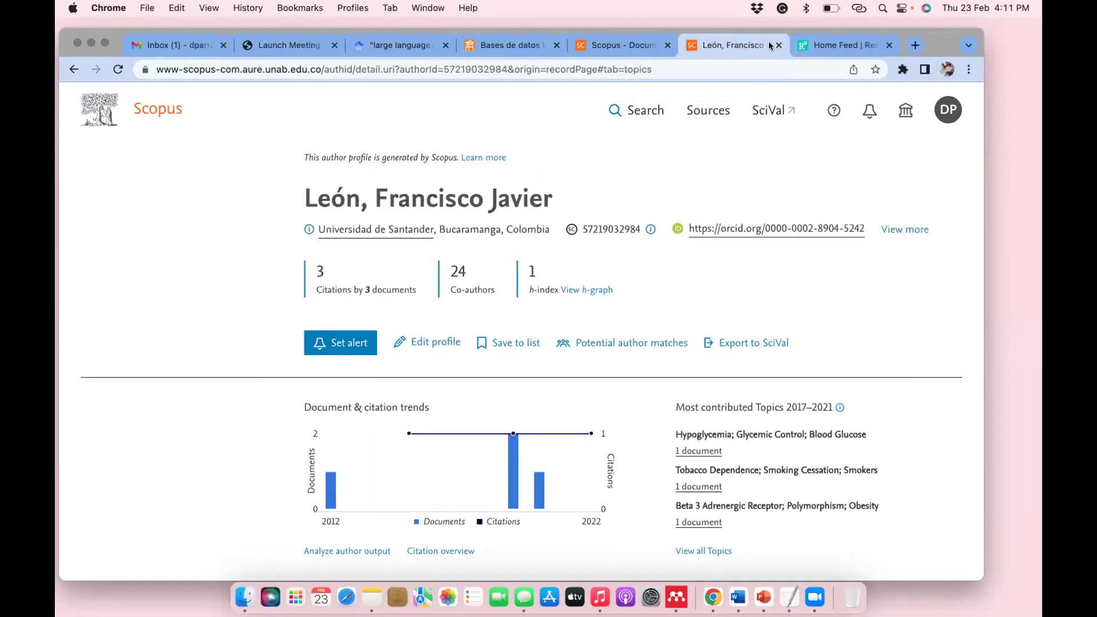
left_click(695, 45)
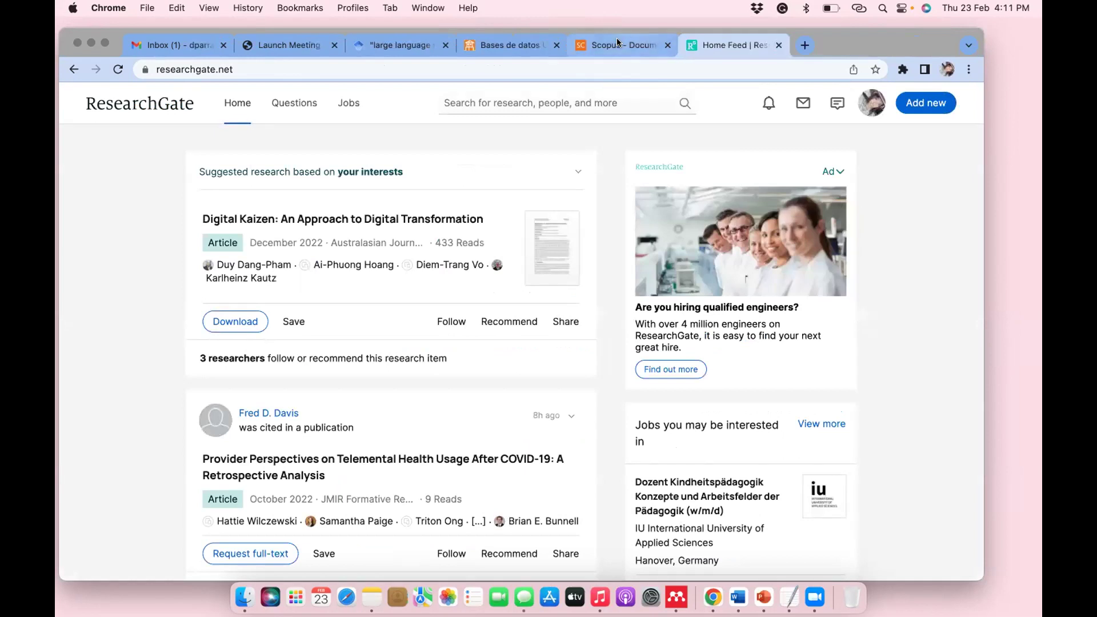
Switch to Scopus, close the preview of the documents published in 2023, and return to the top of the search results
left_click(629, 42)
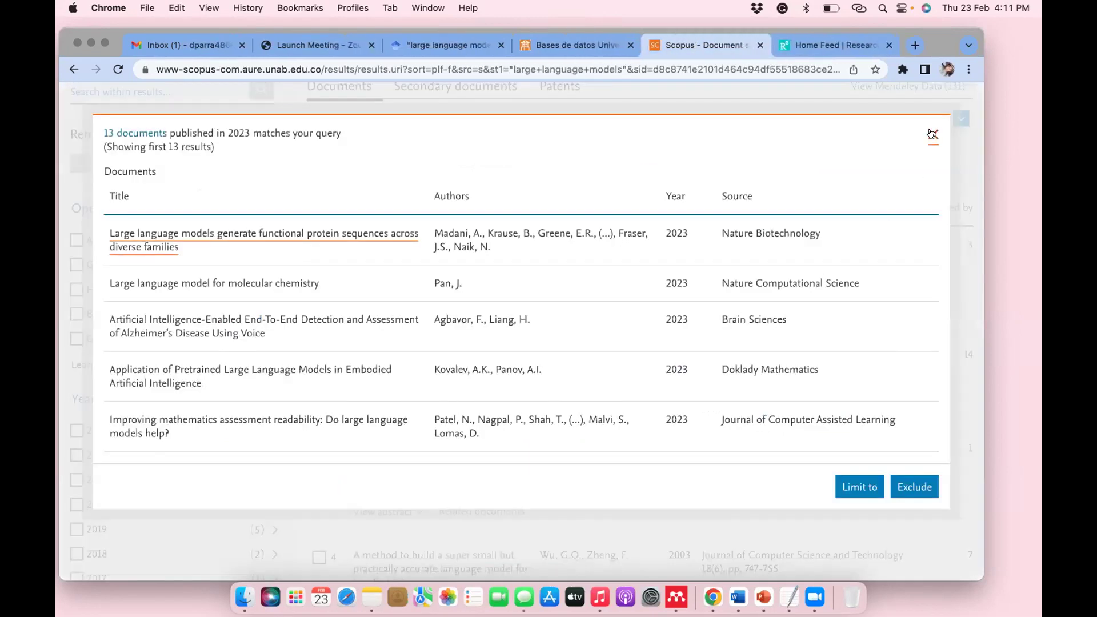
left_click(932, 134)
scroll(854, 209, "up", 5)
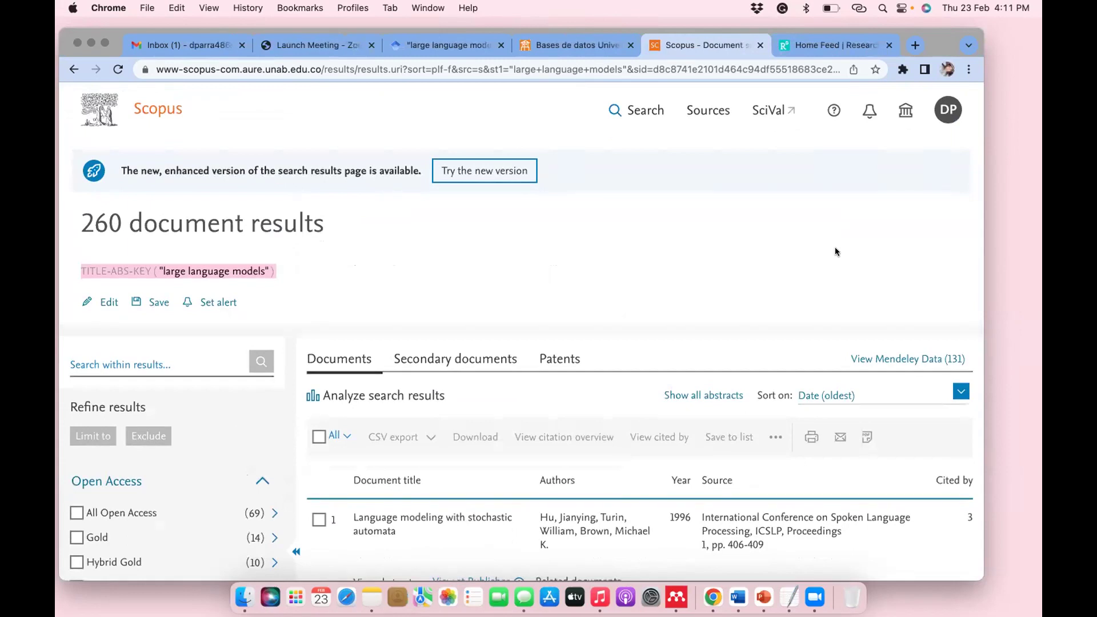
scroll(835, 251, "down", 3)
scroll(363, 195, "up", 2)
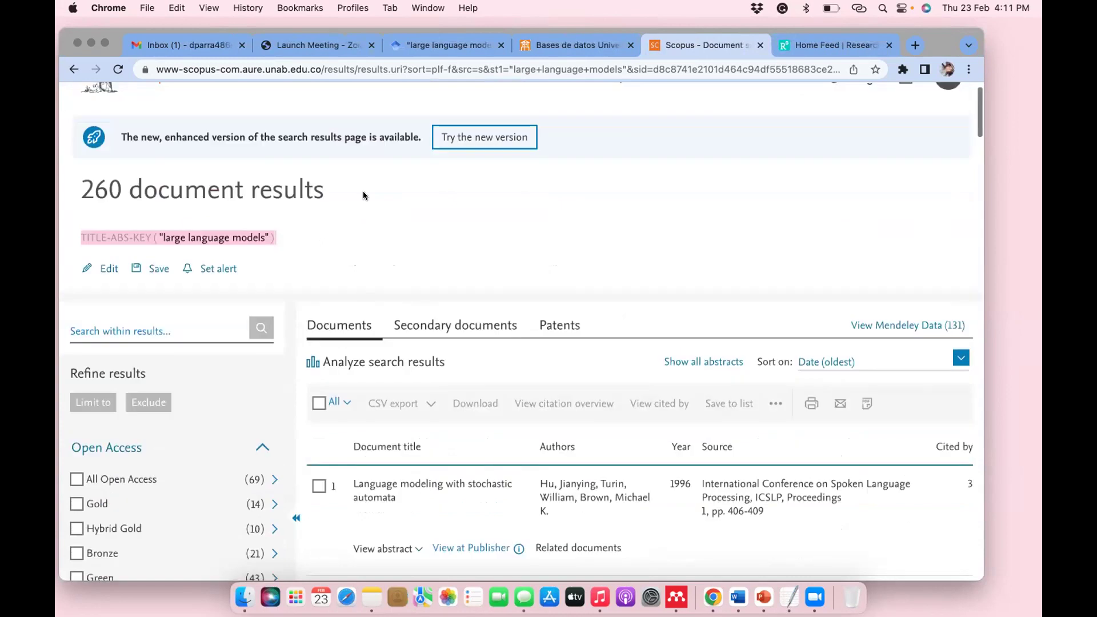
scroll(363, 196, "up", 1)
Run an author search using the researcher's last name and first name
left_click(645, 111)
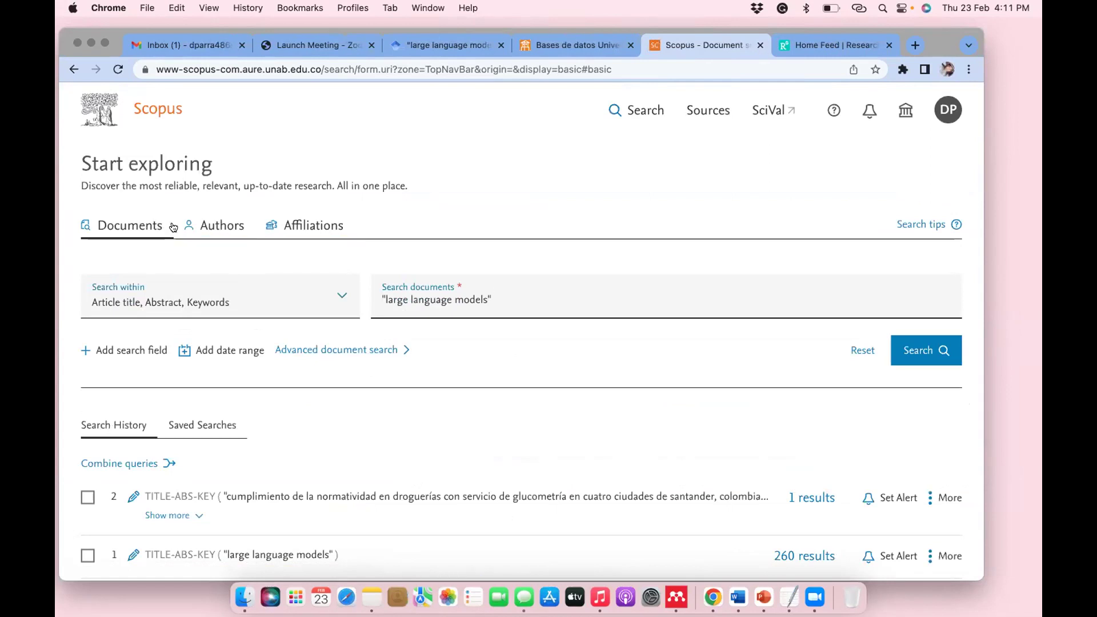
left_click(222, 224)
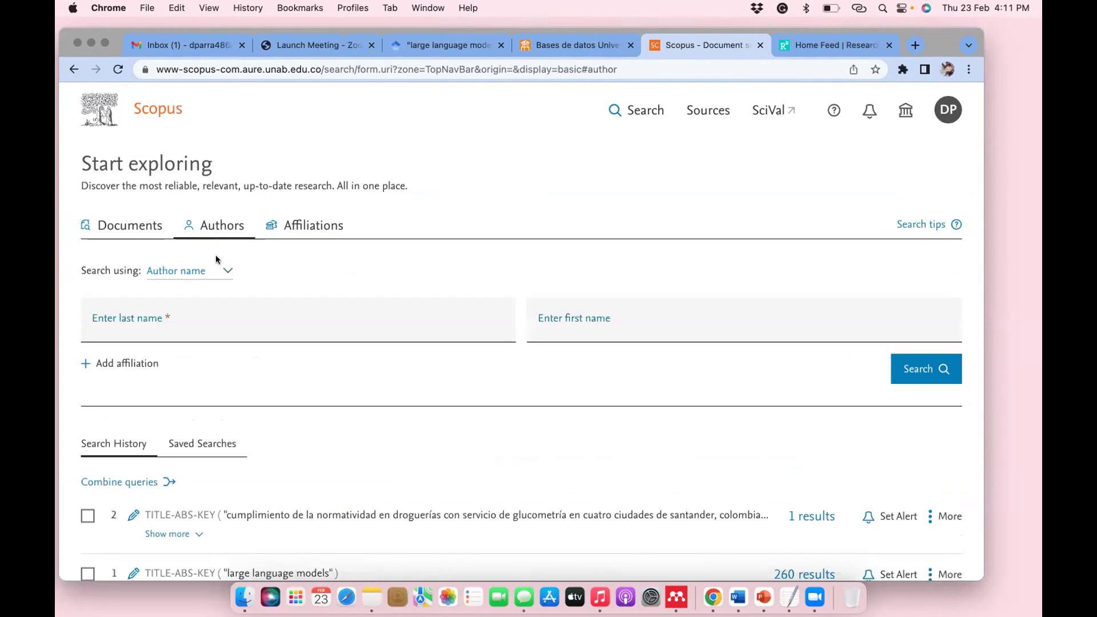
left_click(192, 324)
left_click(188, 364)
left_click(594, 329)
left_click(624, 363)
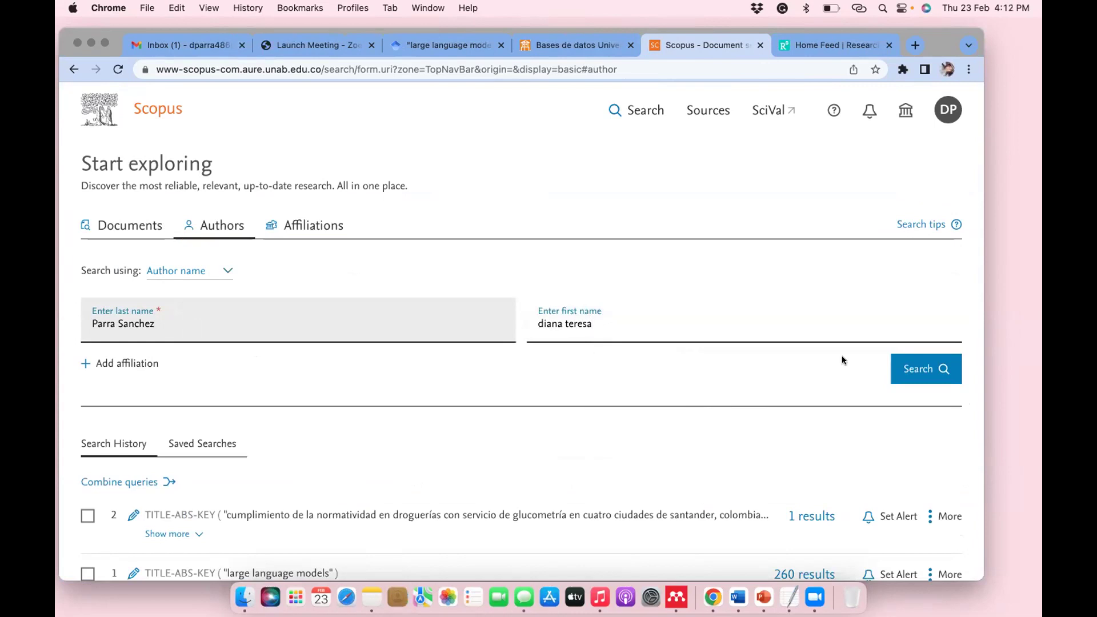
left_click(911, 368)
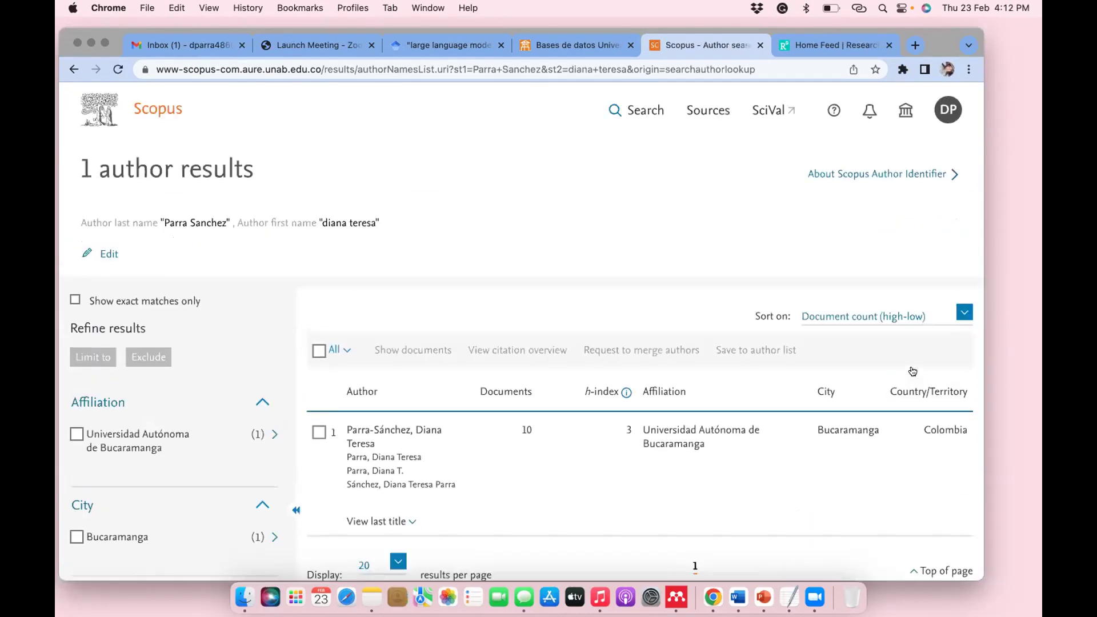
Highlight the name variants listed for the author in the search result
scroll(912, 372, "down", 3)
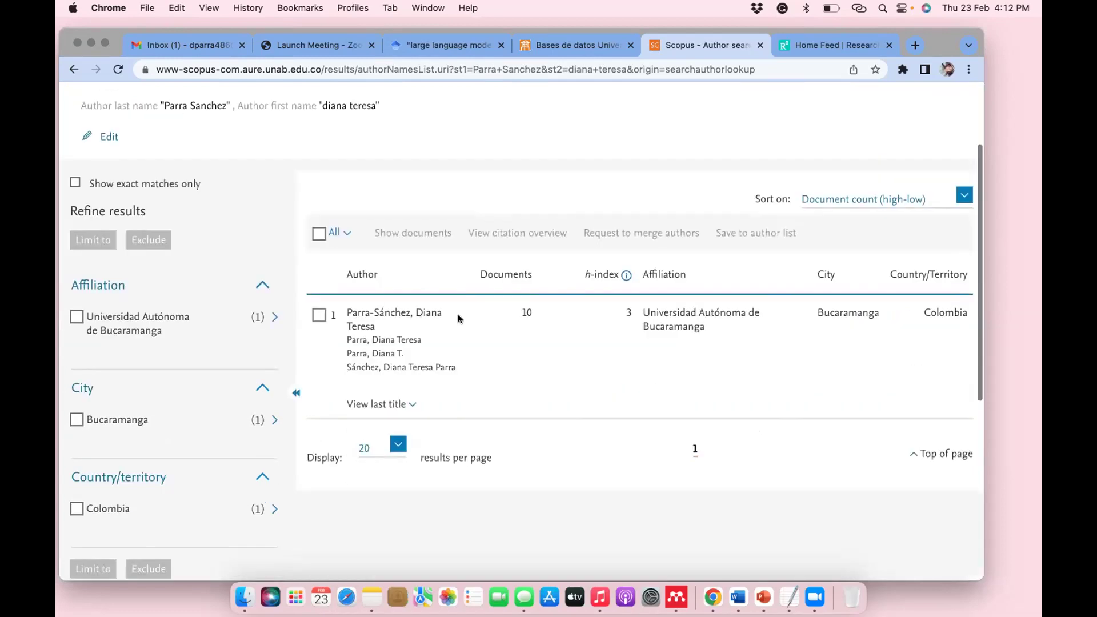
left_click_drag(382, 363, 460, 368)
left_click(334, 371)
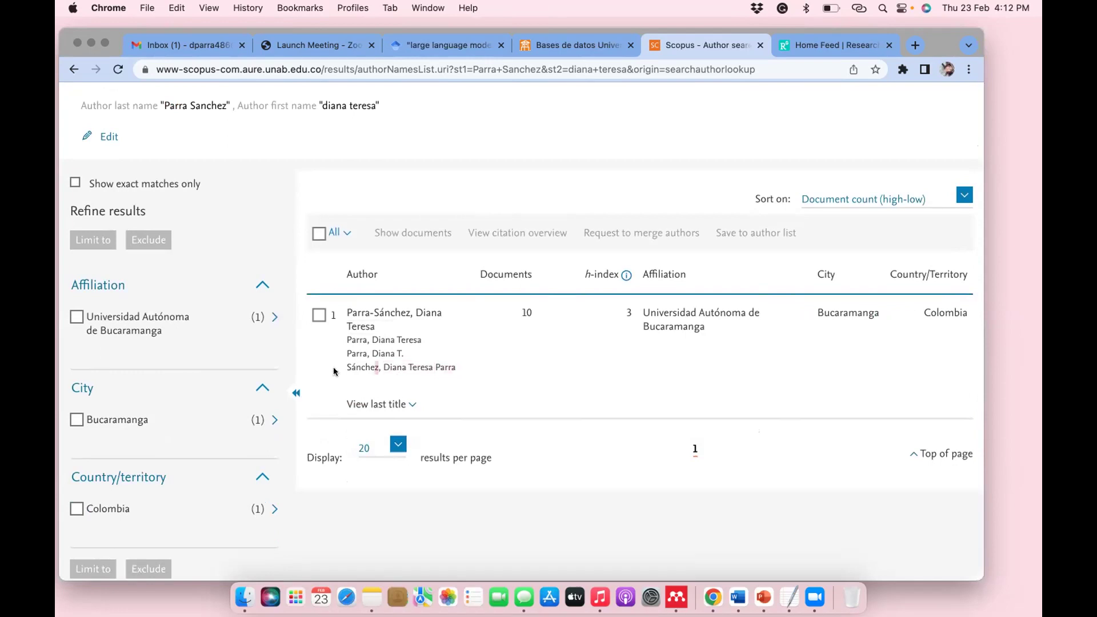
left_click(332, 371, "shift")
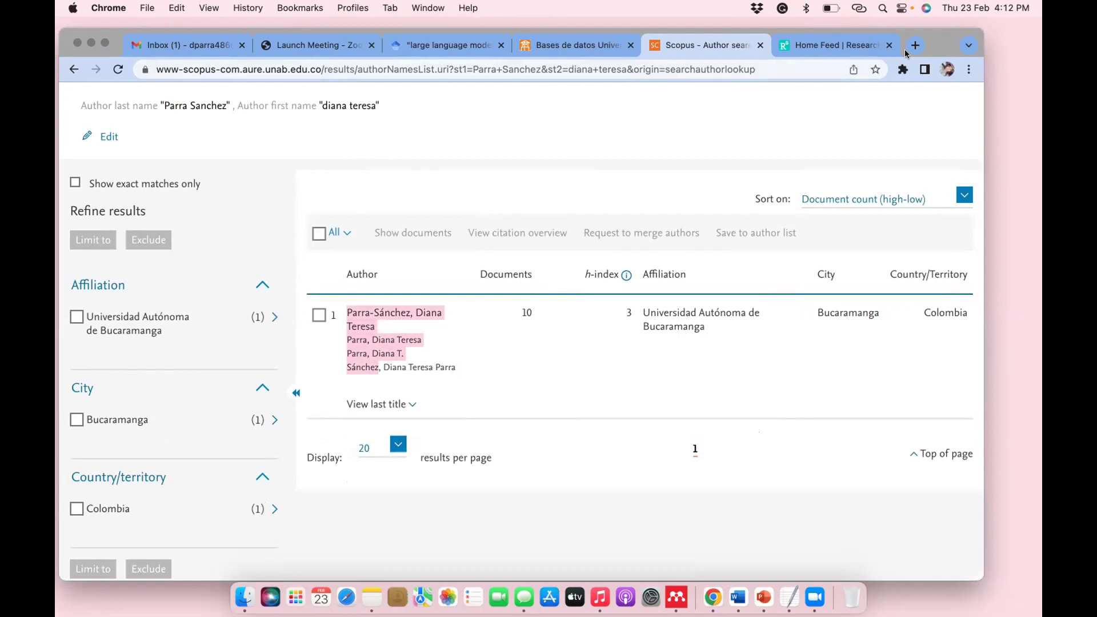
left_click_drag(926, 53, 928, 78)
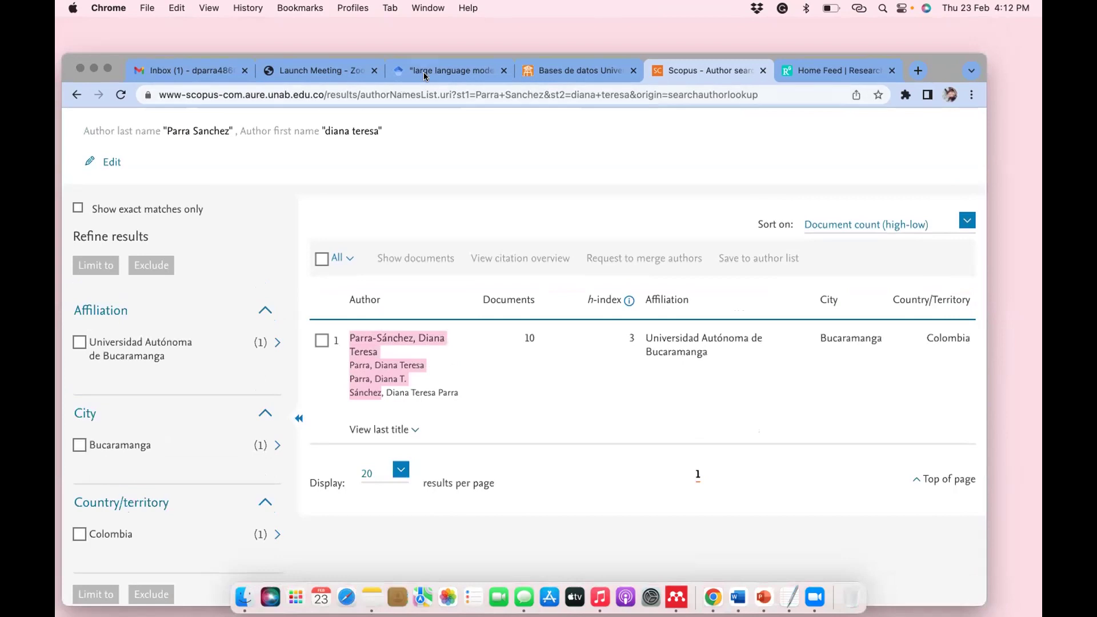
Switch to Google Scholar and open the researcher's own profile with its citation metrics
left_click(423, 72)
left_click(111, 131)
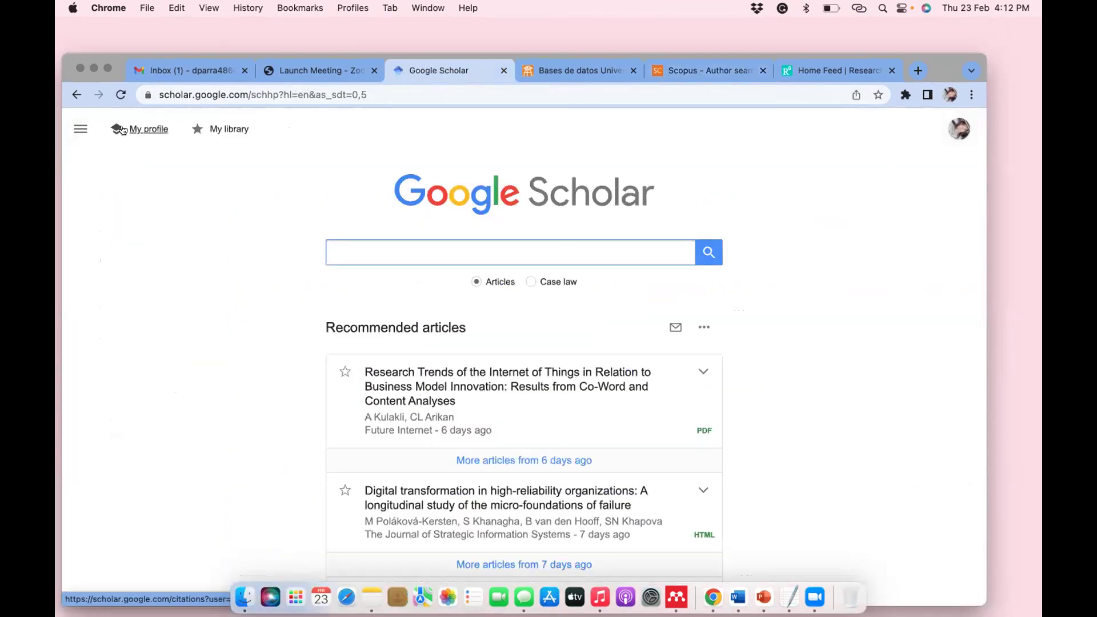
left_click(123, 130)
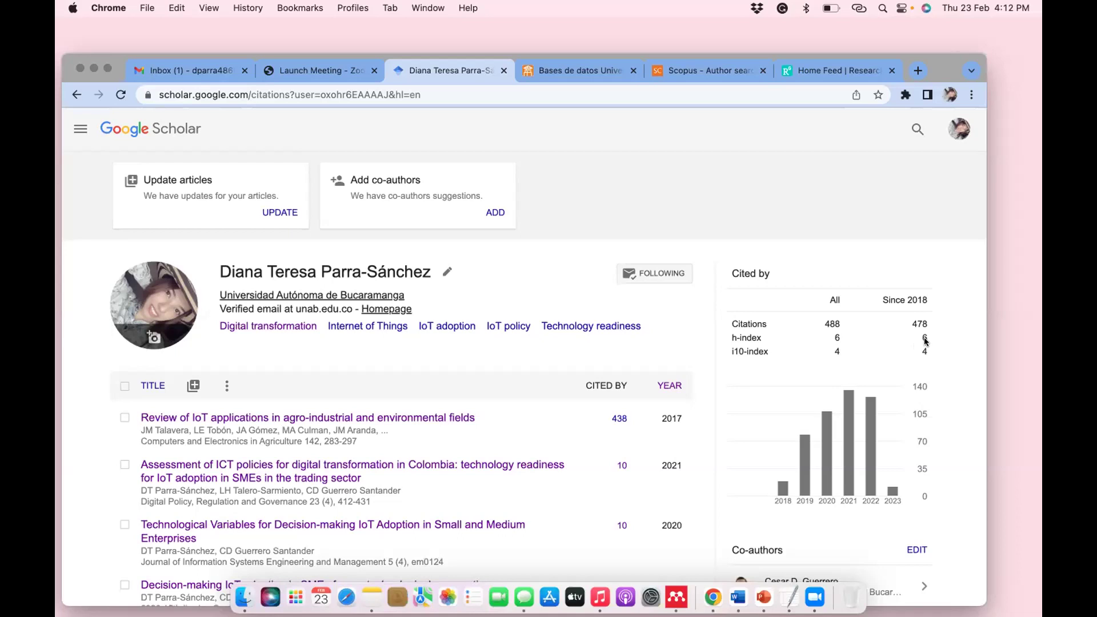
Return to the Scopus author results and open the researcher's author profile
left_click(703, 70)
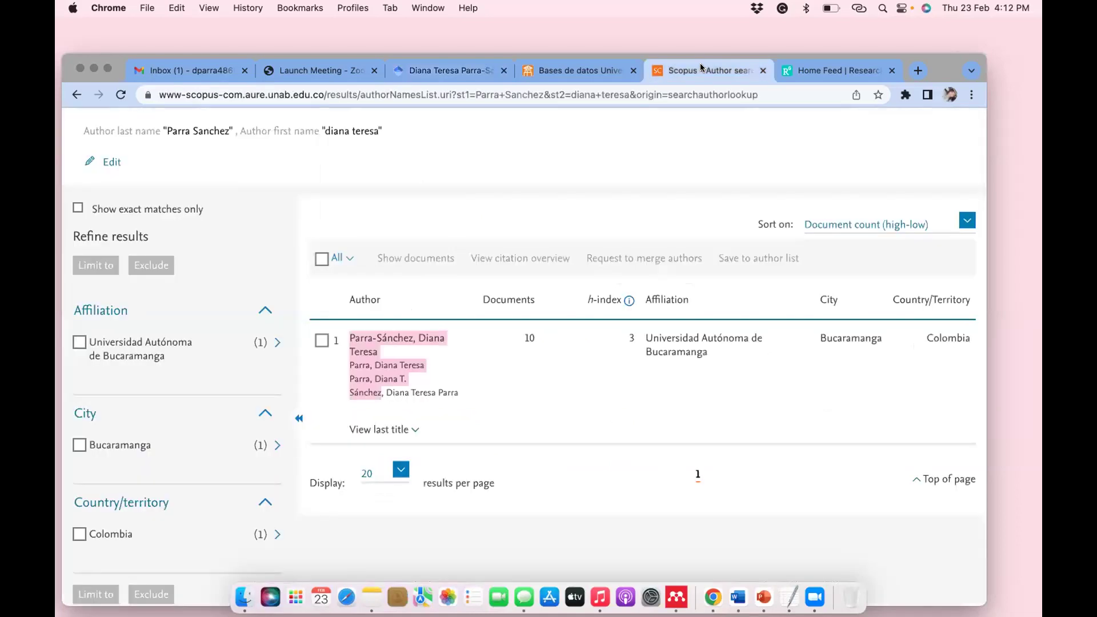
left_click(396, 341)
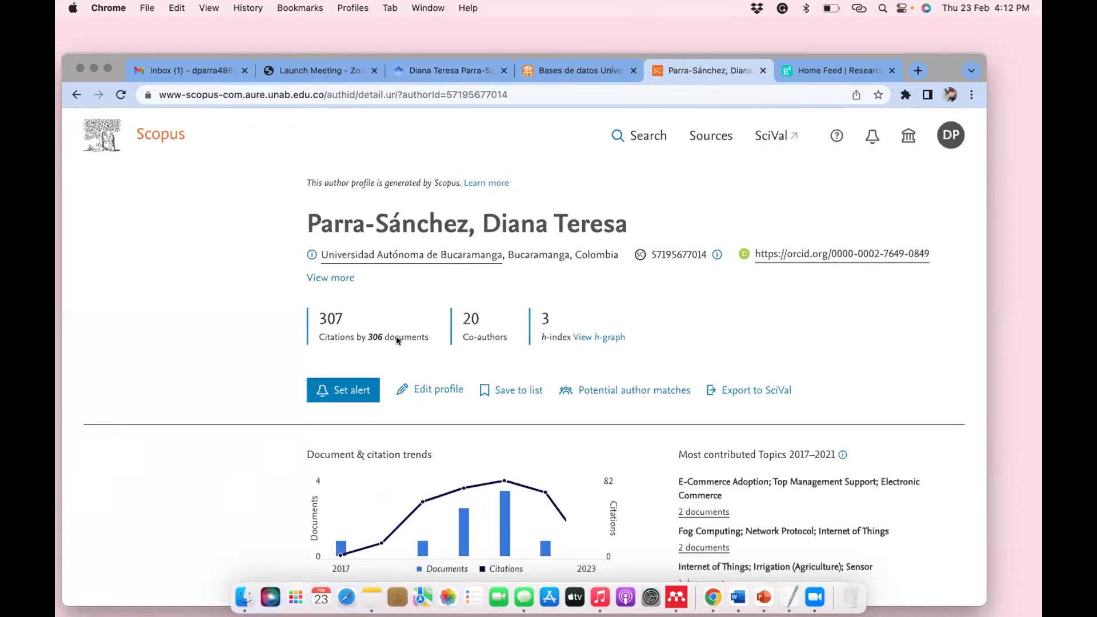
scroll(396, 336, "down", 2)
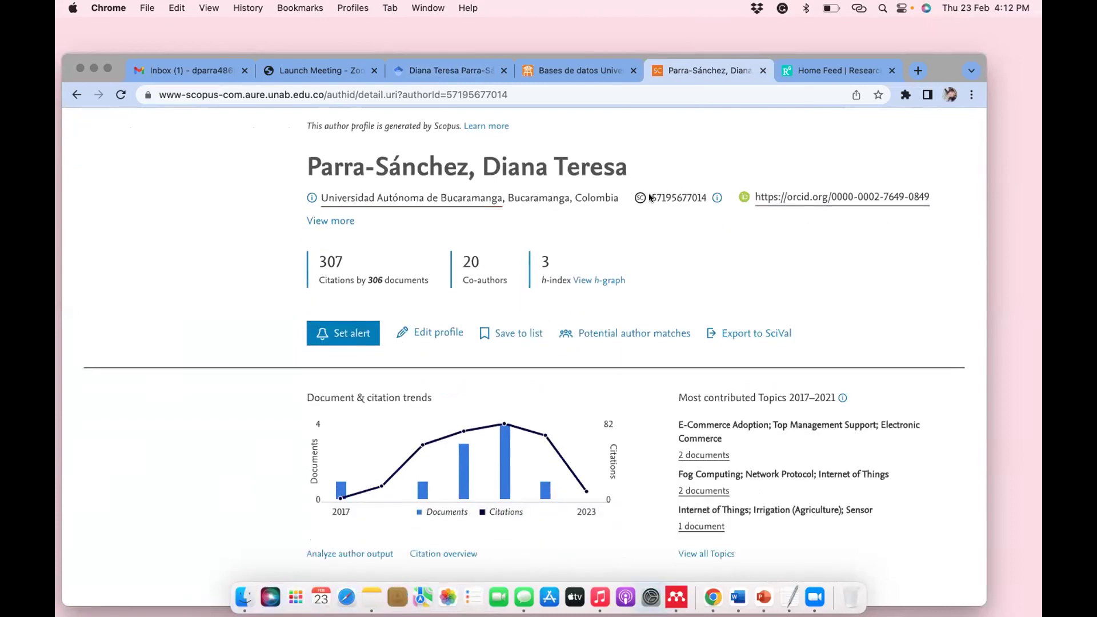
Highlight the Scopus author identifier and open the linked ORCID record in a new tab
left_click_drag(649, 193, 703, 195)
right_click(882, 197)
left_click(805, 203)
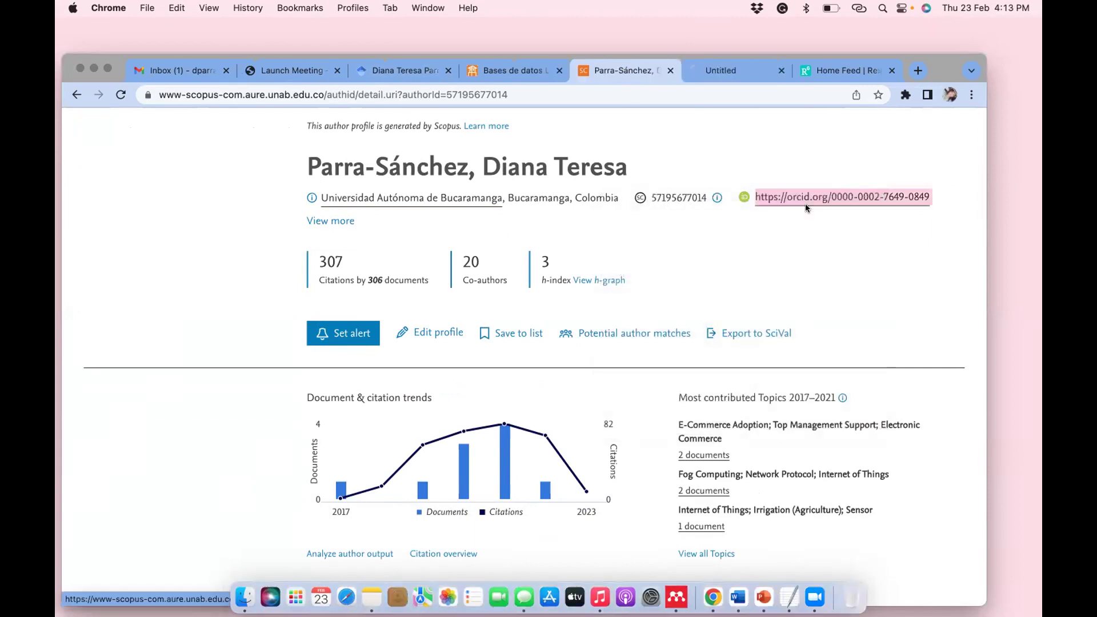
Examine the profile's citation count, document and citation trends, and most contributed topics
scroll(361, 236, "down", 1)
left_click_drag(345, 232, 317, 230)
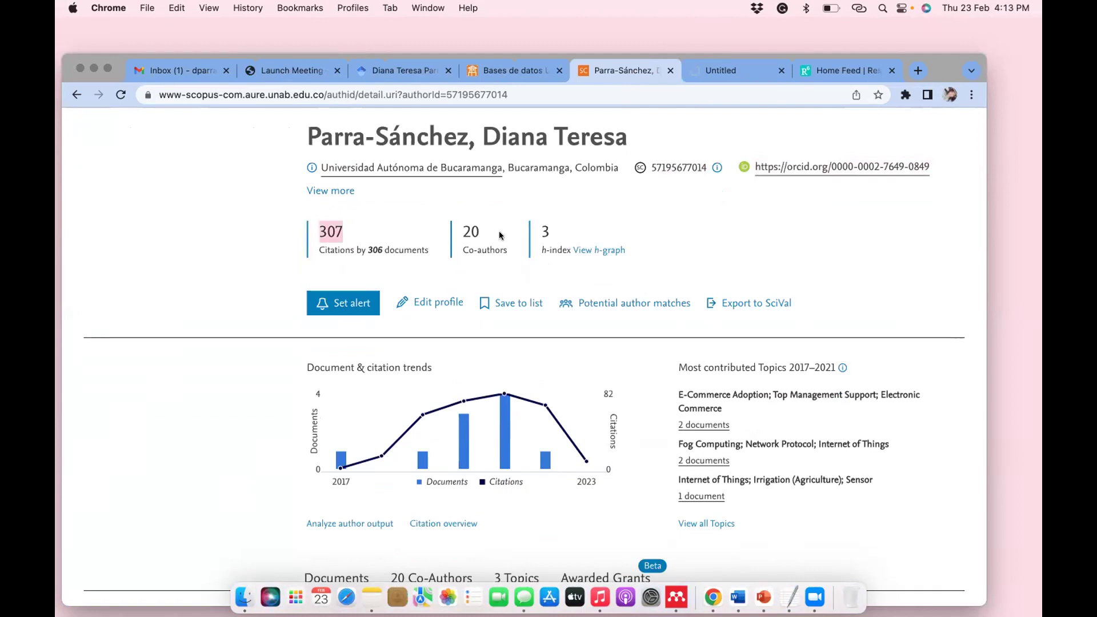
left_click(375, 71)
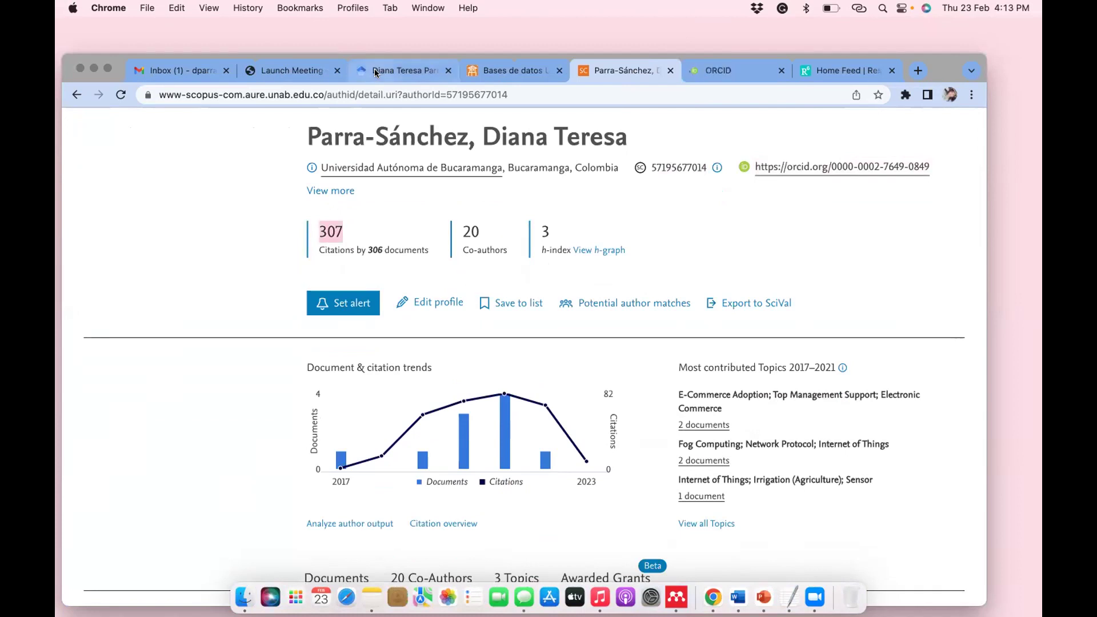
left_click(633, 71)
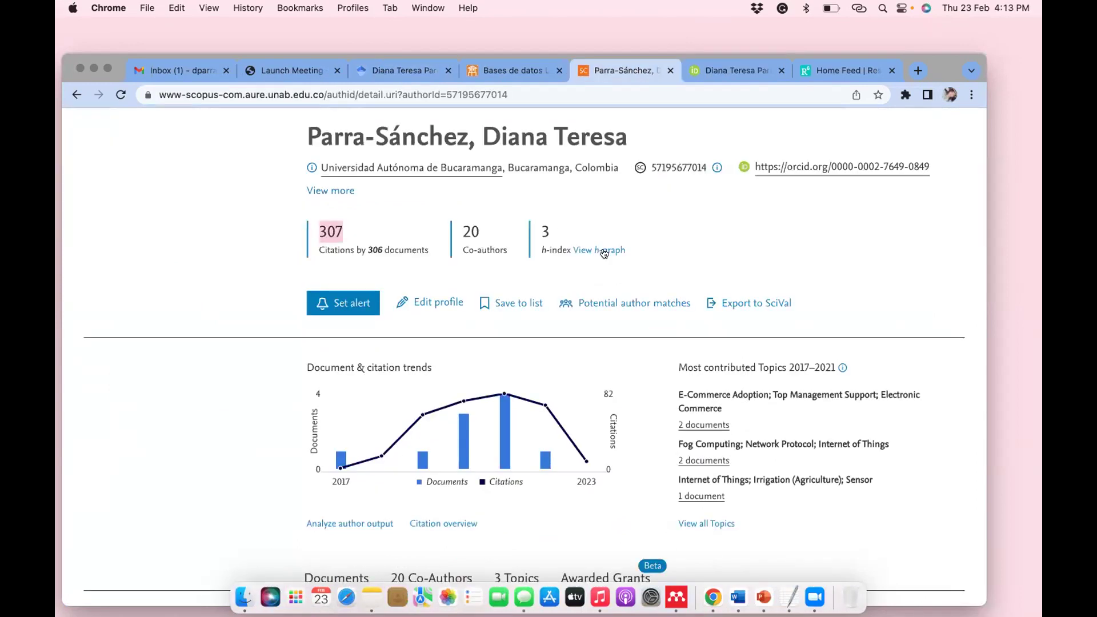
scroll(643, 308, "down", 4)
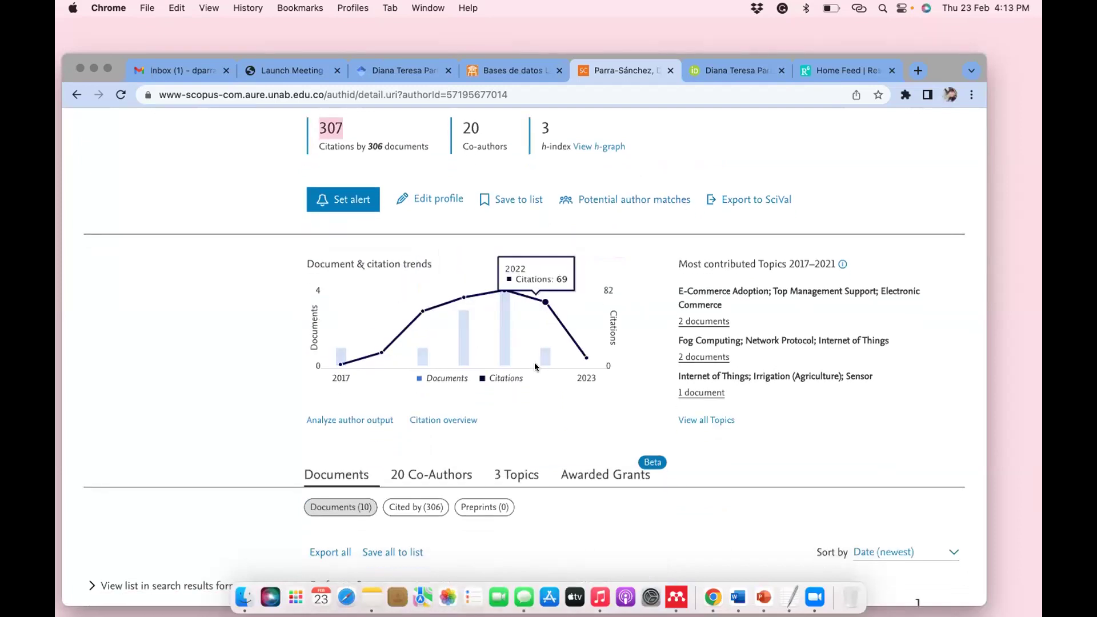
scroll(533, 363, "down", 2)
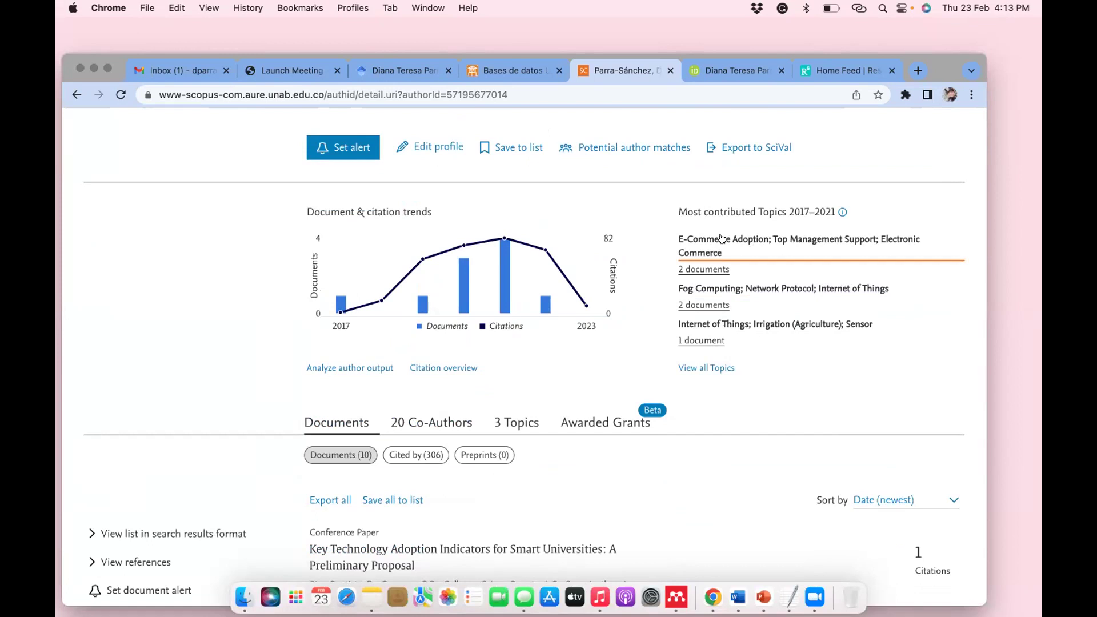
scroll(721, 239, "down", 3)
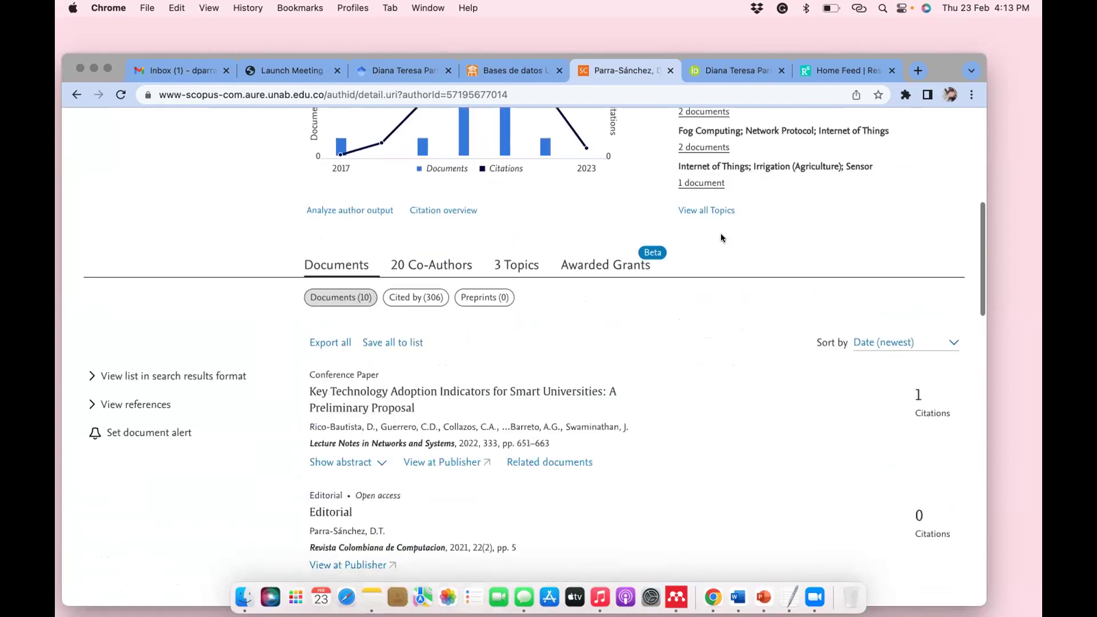
scroll(721, 238, "down", 1)
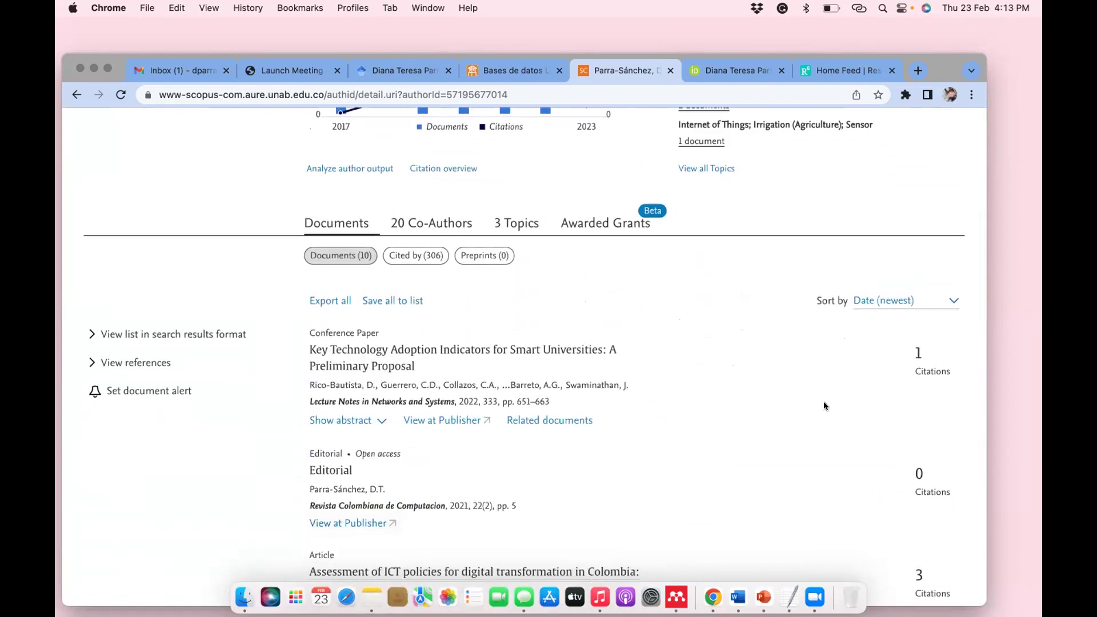
Open the publisher page of the article "Assessment of ICT policies for digital transformation in Colombia" and return to the author profile
scroll(320, 261, "down", 3)
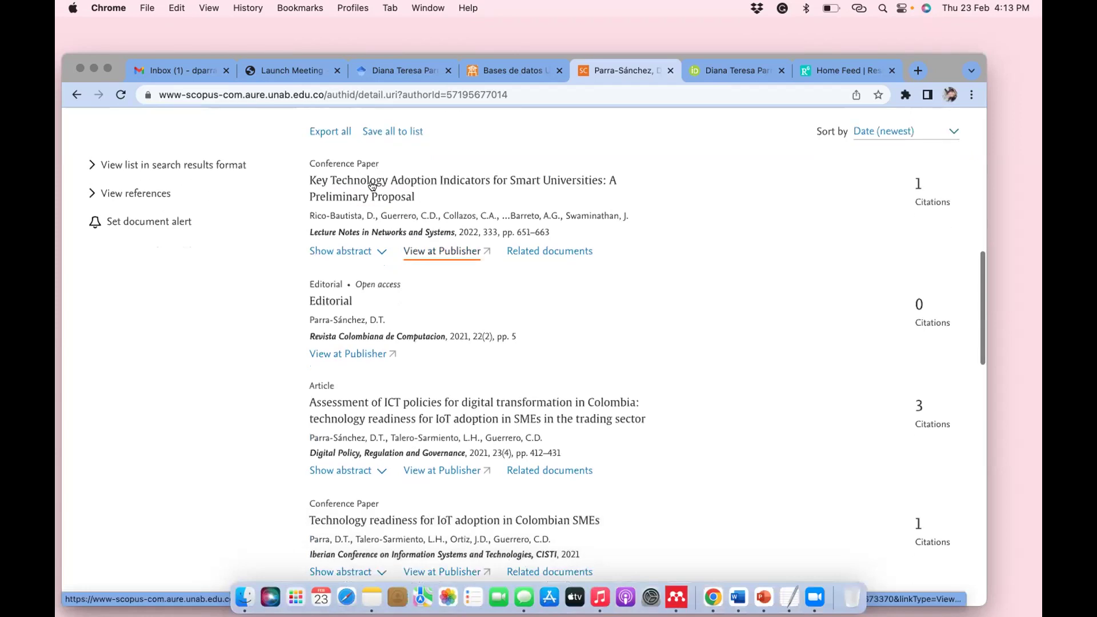
scroll(447, 300, "down", 3)
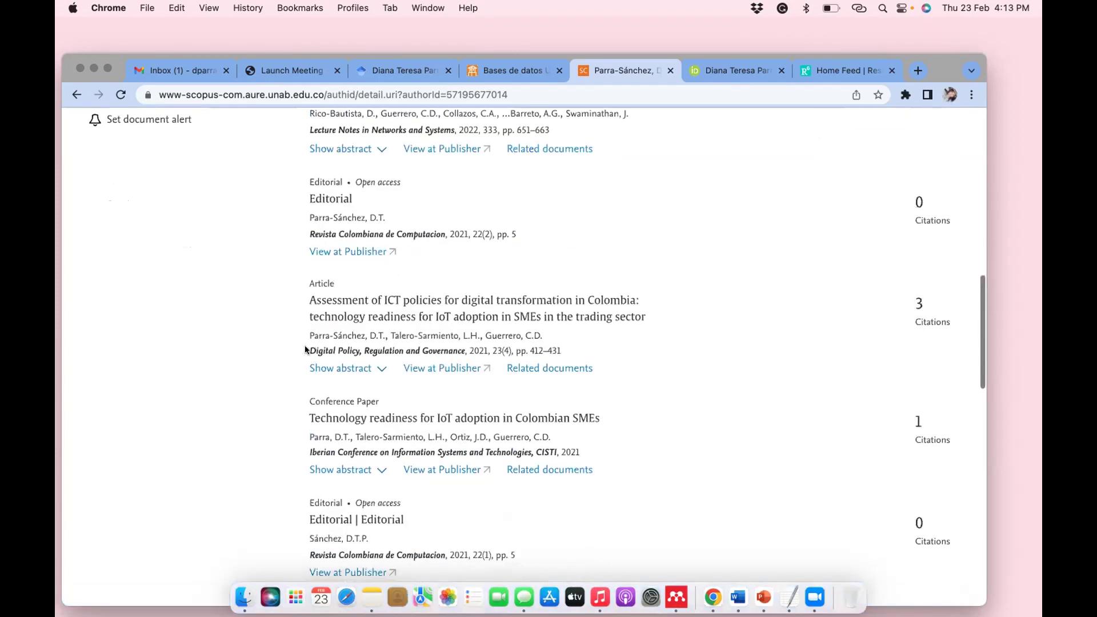
left_click(439, 372)
left_click(556, 72)
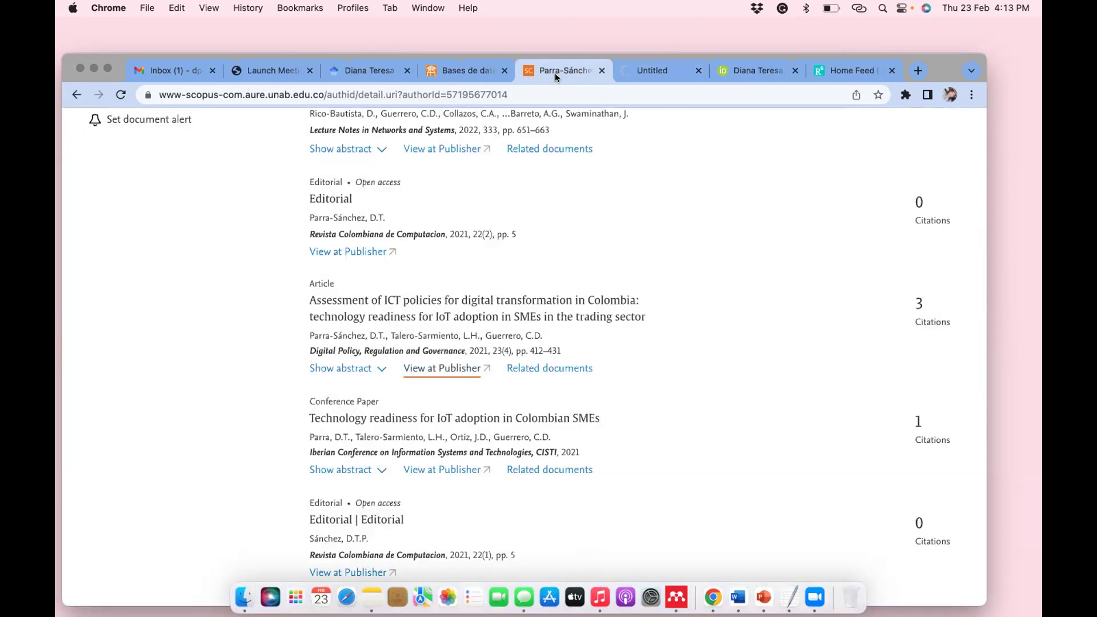
Expand the abstract of the article on ICT policies for digital transformation in Colombia and read through it
left_click(346, 370)
scroll(557, 455, "down", 5)
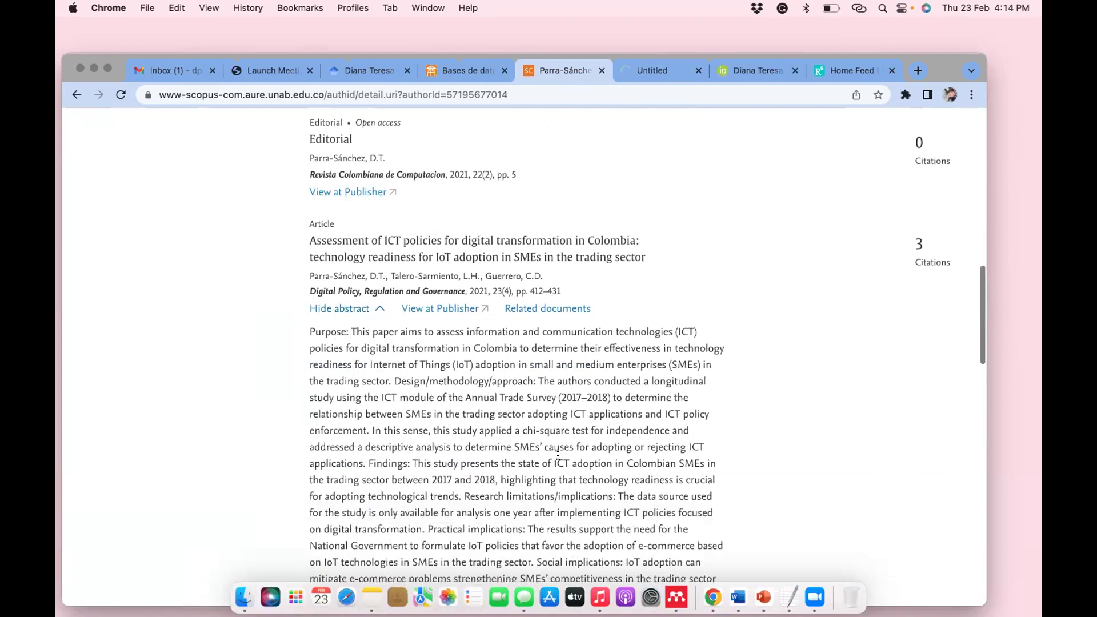
scroll(558, 455, "down", 1)
scroll(557, 455, "up", 6)
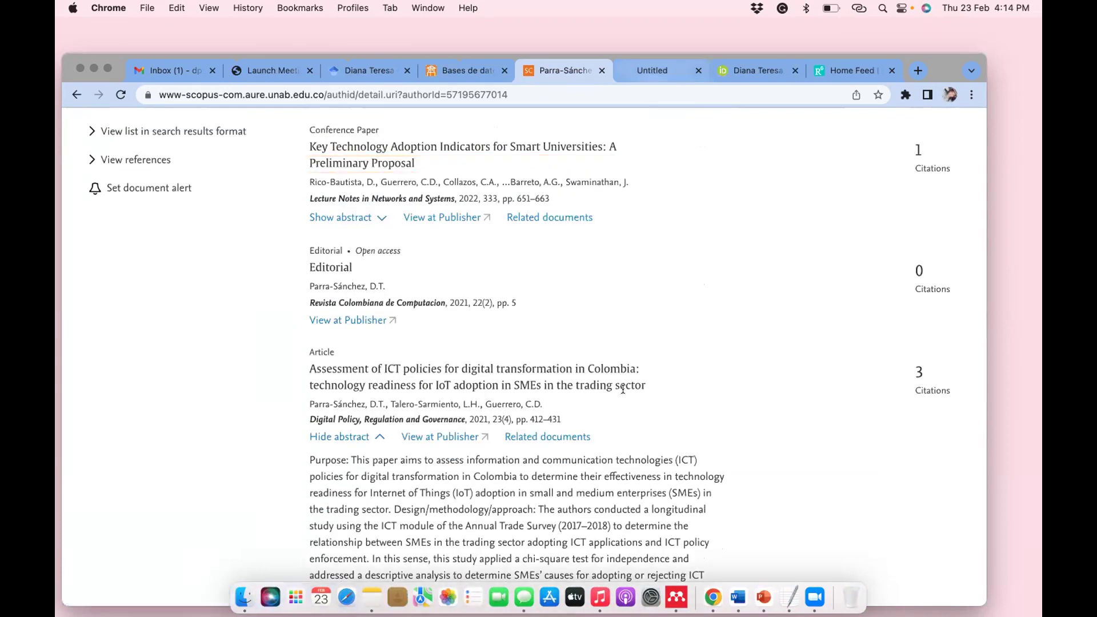
Open the related documents of the article on ICT policies for digital transformation in Colombia and browse the resulting list
scroll(622, 372, "down", 2)
left_click(546, 337)
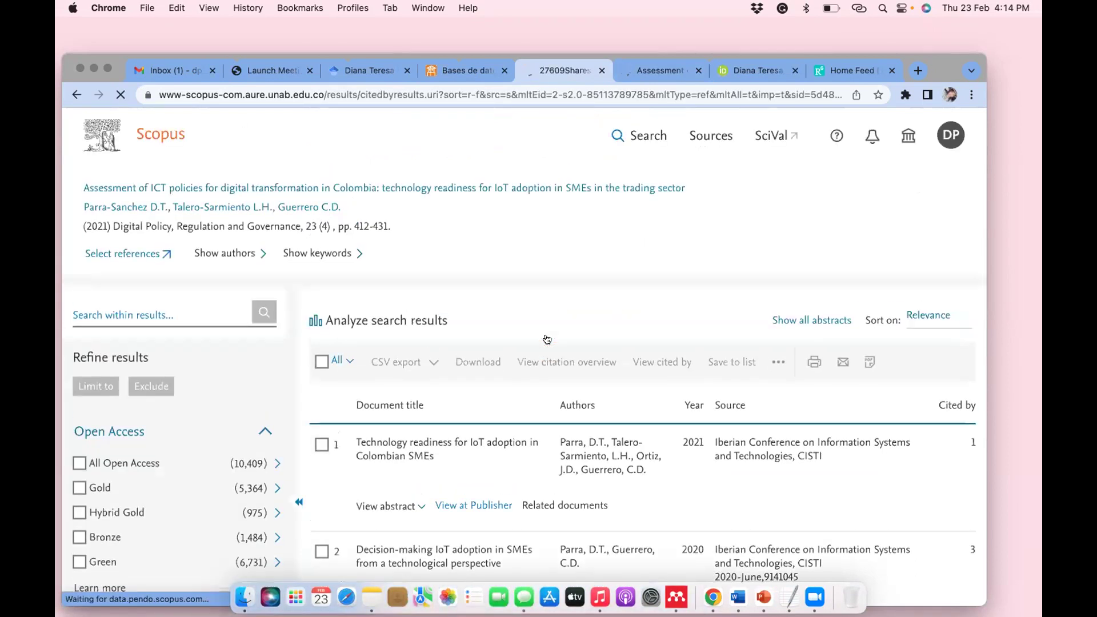
scroll(547, 339, "down", 5)
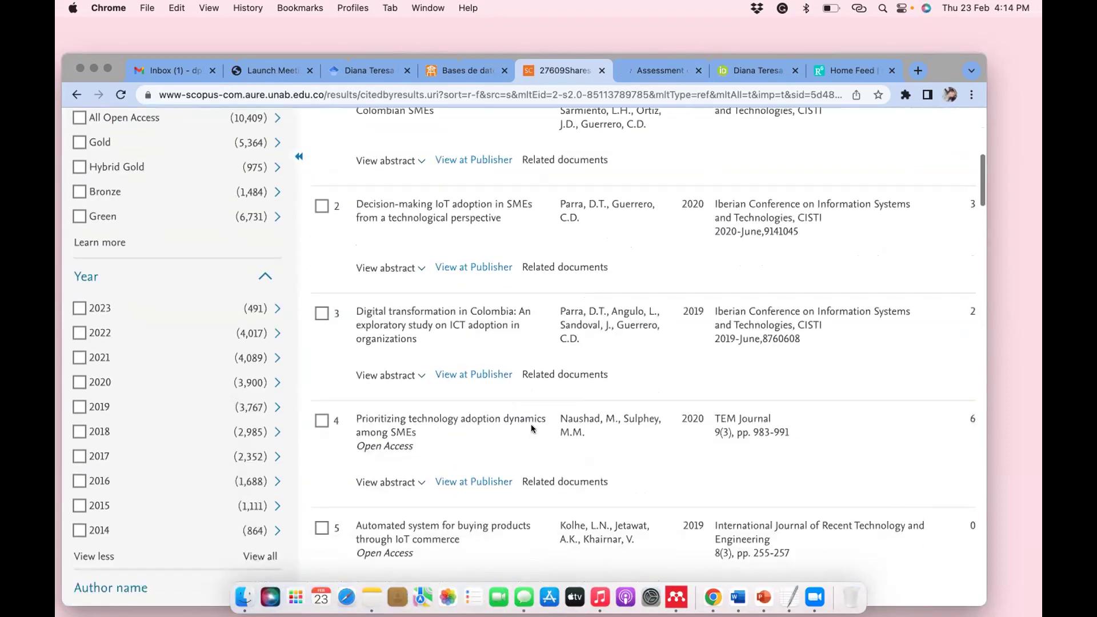
scroll(638, 380, "down", 1)
scroll(638, 380, "down", 3)
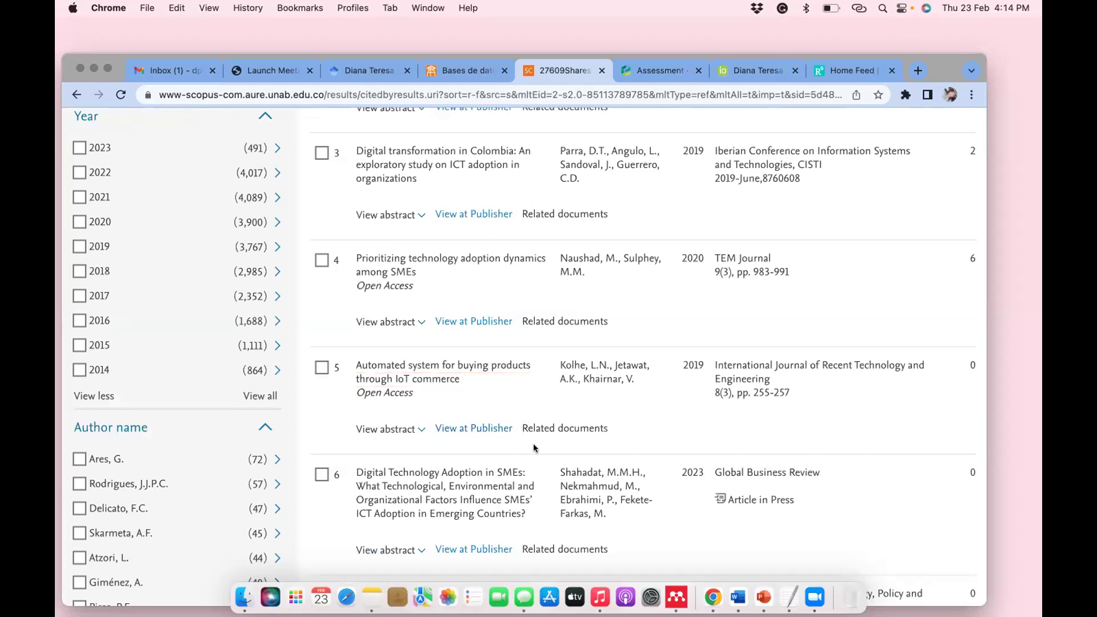
scroll(534, 447, "down", 1)
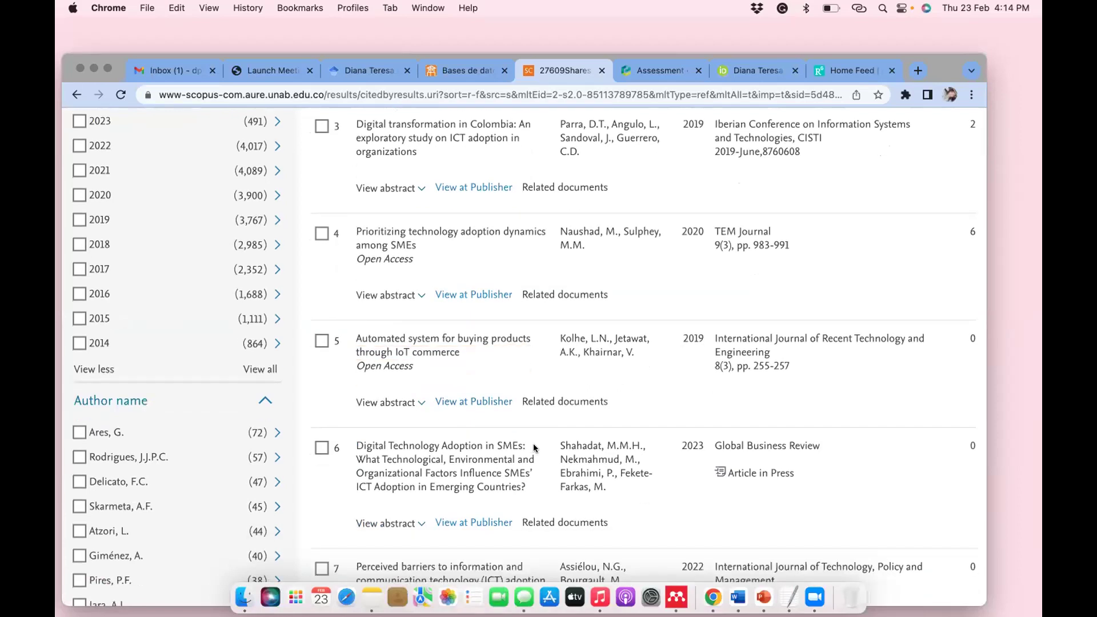
scroll(534, 447, "down", 5)
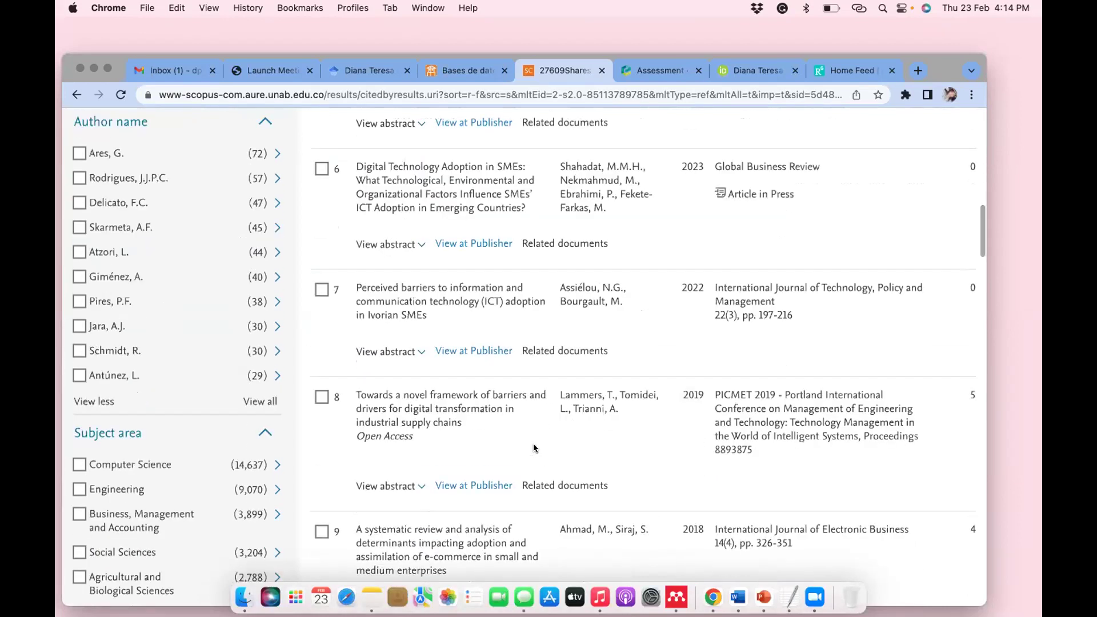
scroll(534, 447, "down", 4)
scroll(534, 448, "down", 8)
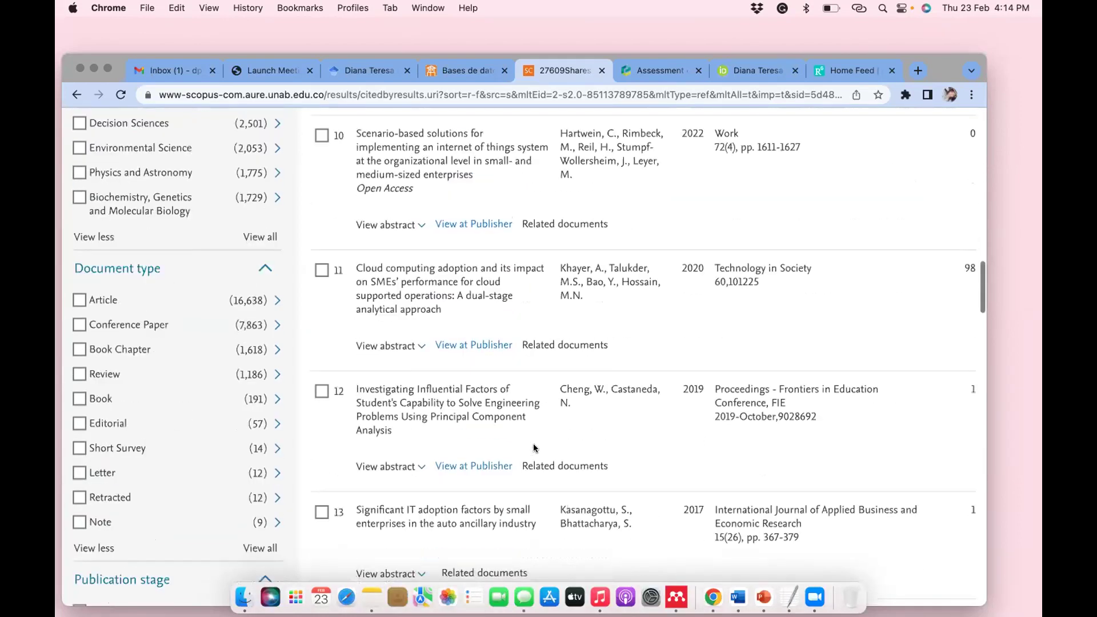
Return from the related documents to the author profile and open the Scopus record of the article on ICT policies for digital transformation in Colombia
scroll(534, 447, "up", 10)
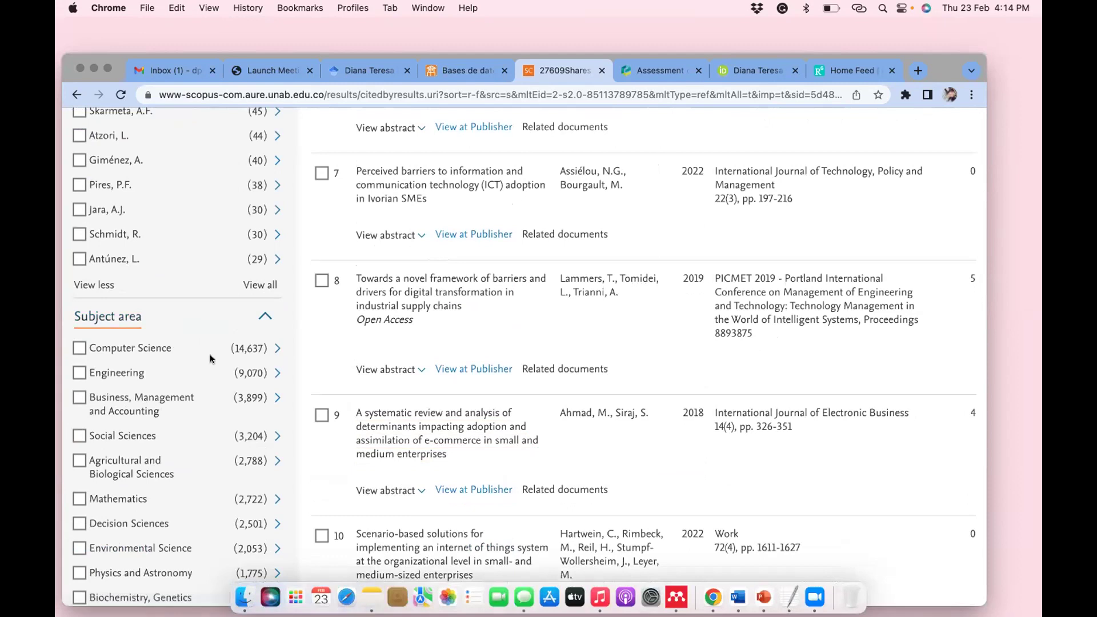
scroll(214, 358, "up", 15)
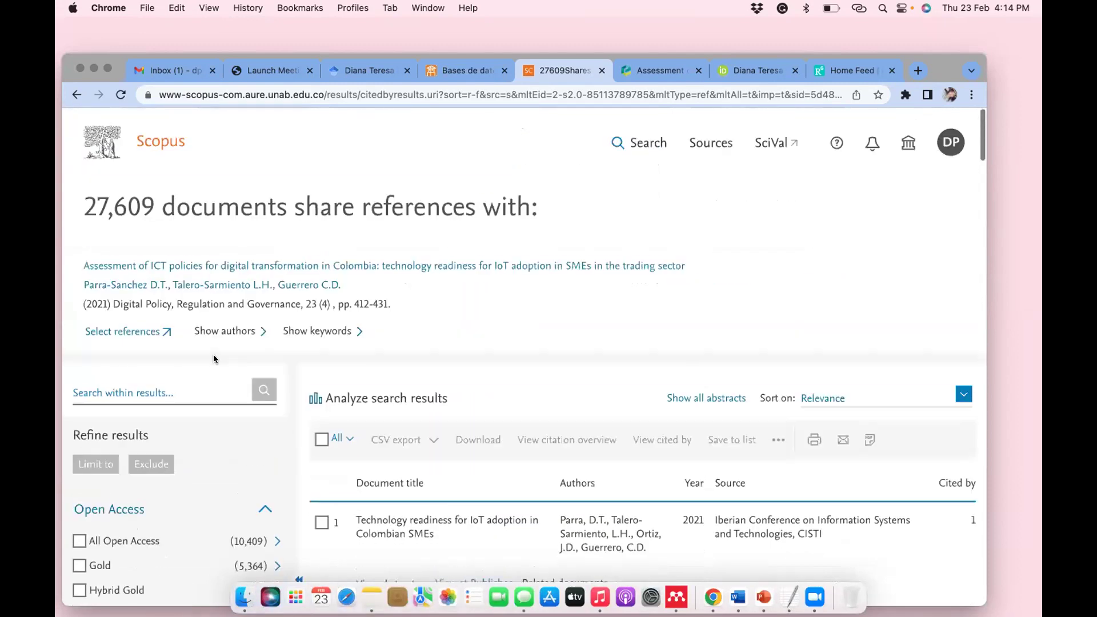
left_click(77, 95)
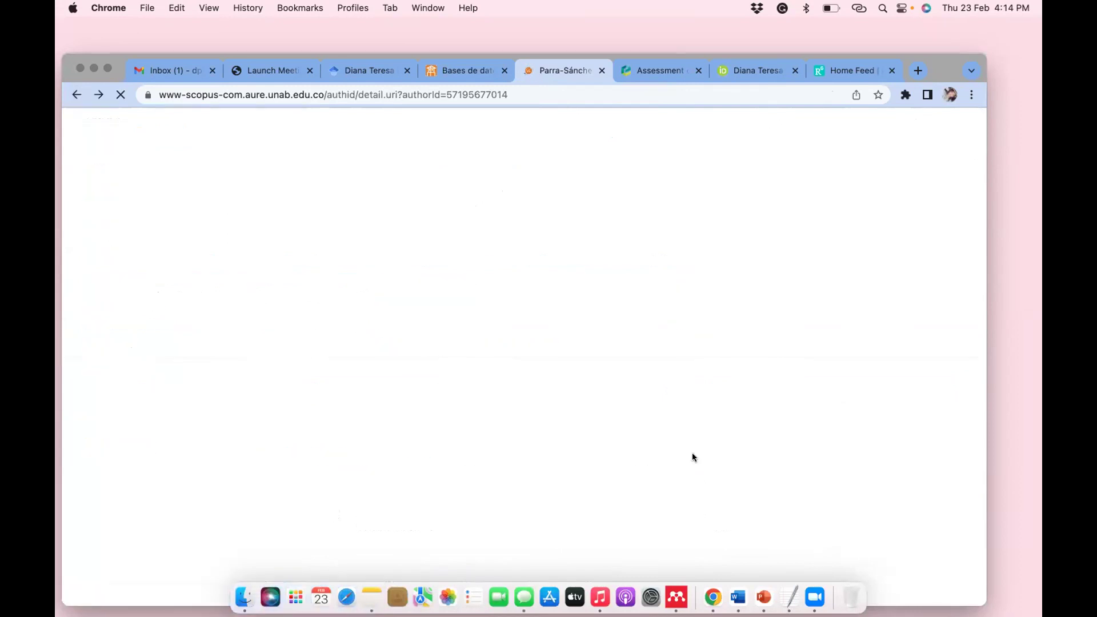
scroll(691, 456, "up", 2)
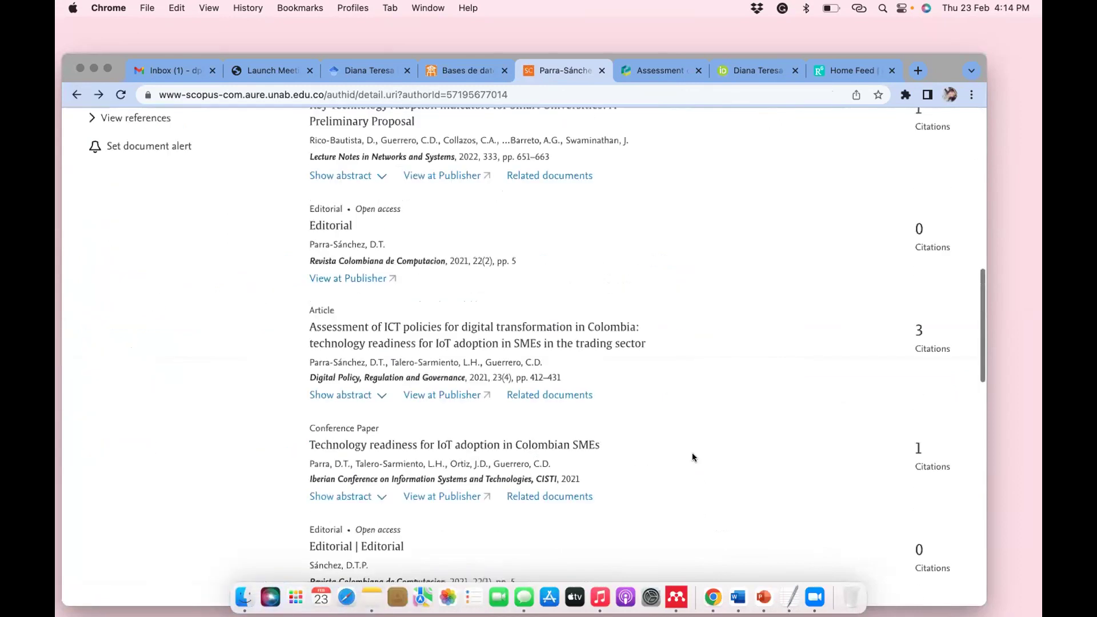
left_click(430, 349)
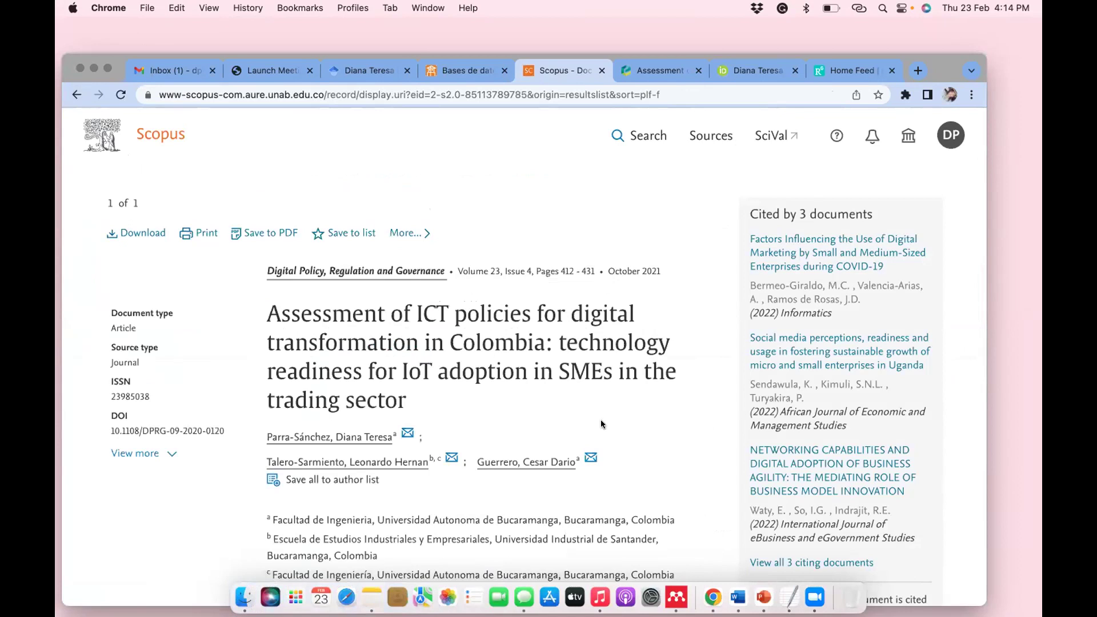
Read through the article record's citation figures, abstract and author keywords
scroll(602, 425, "down", 6)
scroll(600, 423, "down", 1)
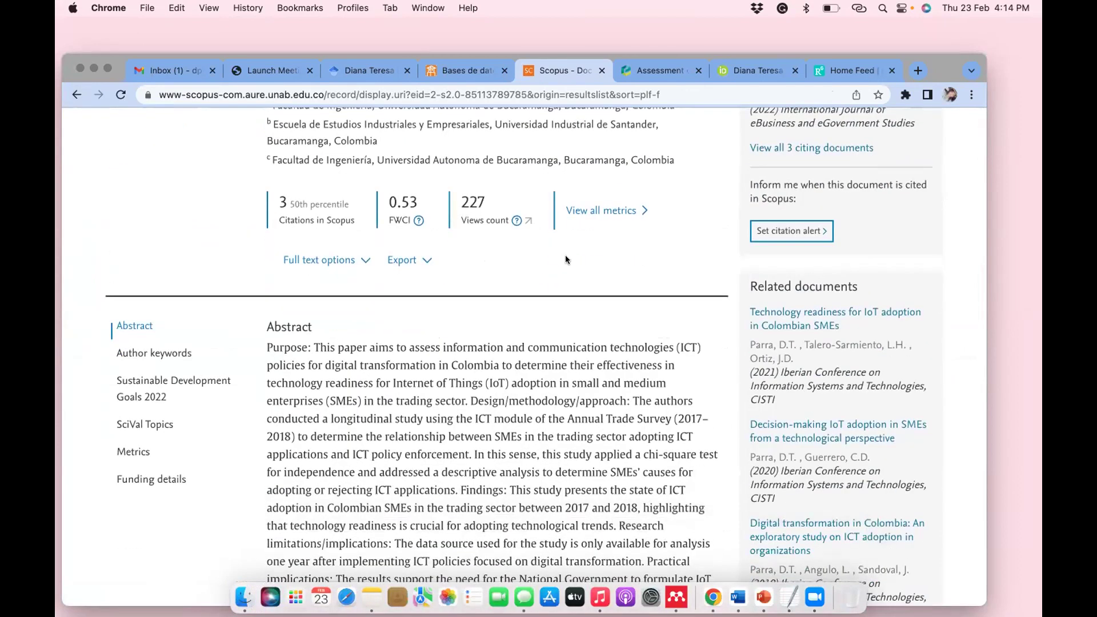
scroll(564, 259, "down", 1)
scroll(615, 295, "down", 6)
scroll(616, 292, "down", 2)
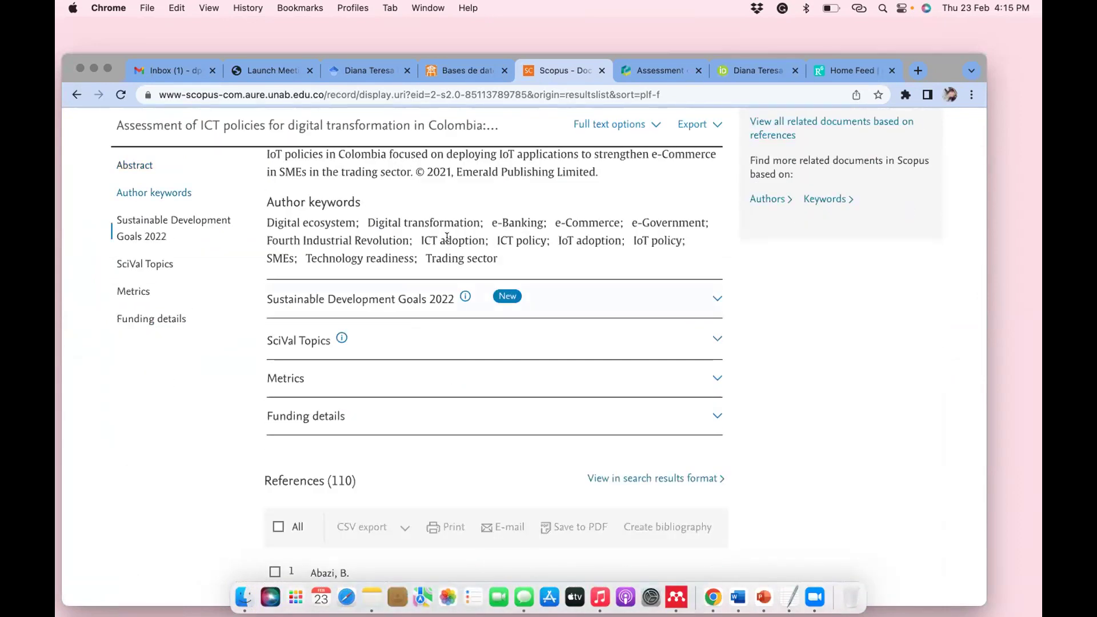
Expand the article's Sustainable Development Goals 2022 section and examine the goals mapped to the document
left_click(715, 299)
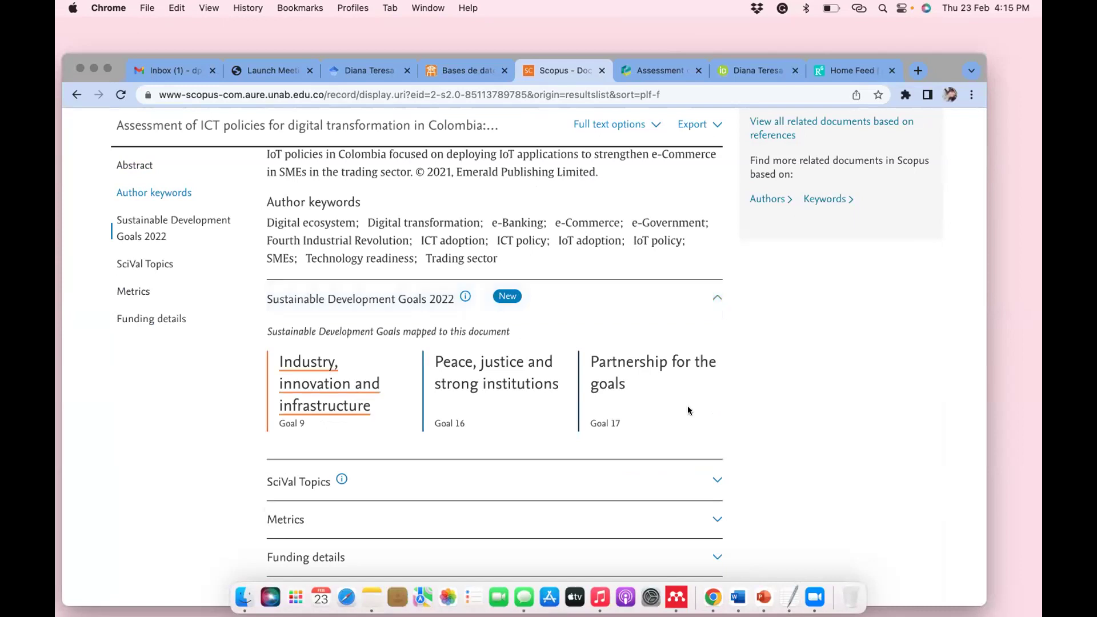
scroll(687, 410, "down", 3)
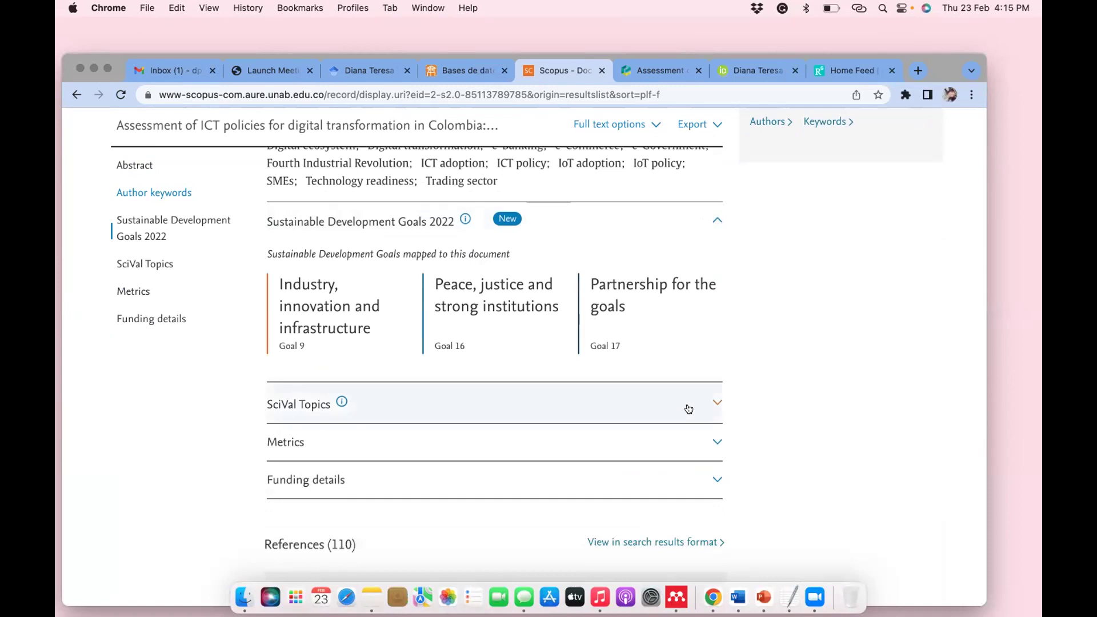
left_click_drag(489, 346, 437, 285)
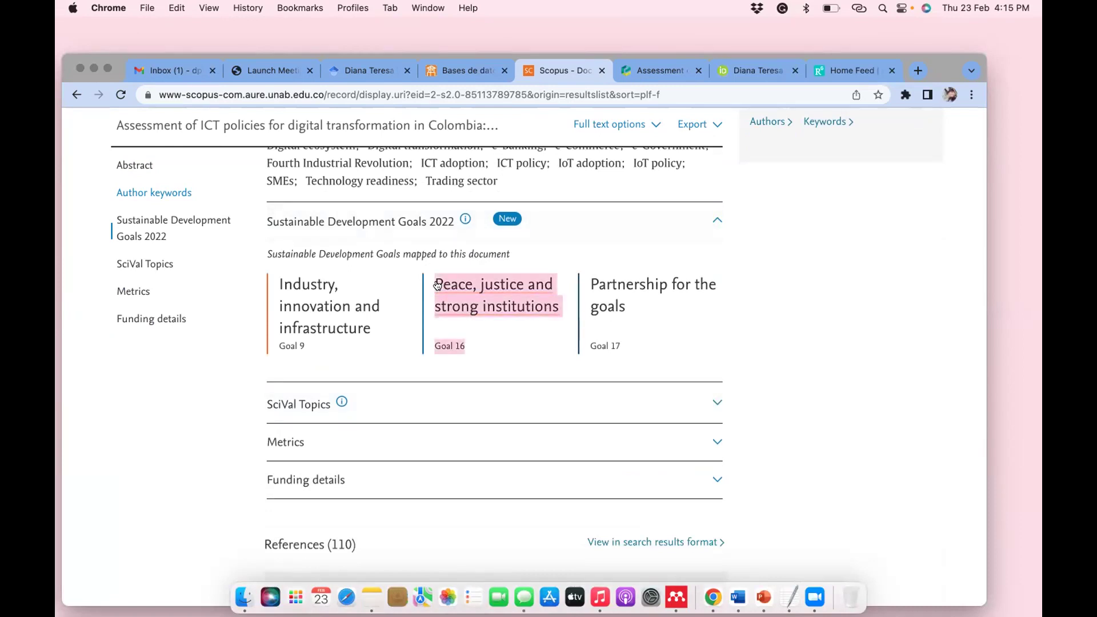
left_click(512, 335)
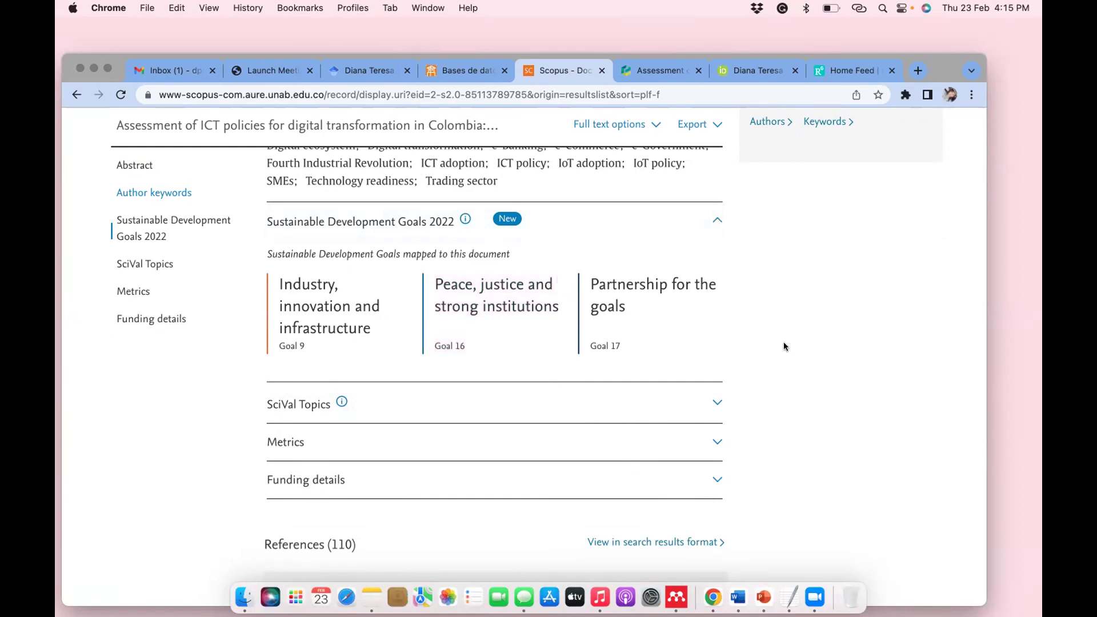
scroll(759, 341, "down", 2)
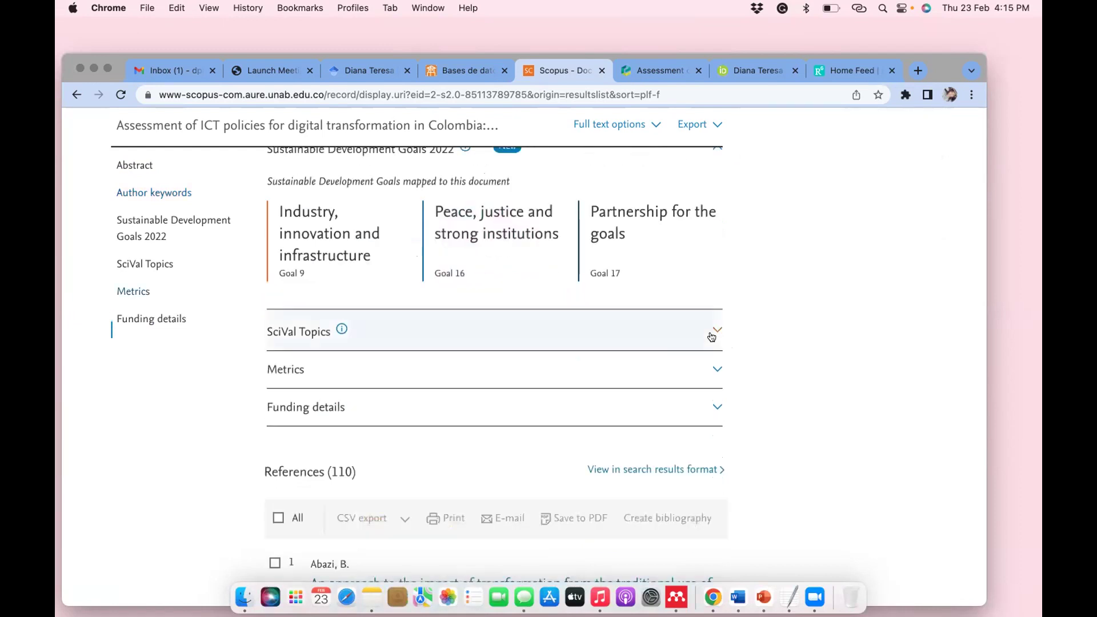
Expand the article's SciVal Topics and Metrics sections and review the topic, Scopus metrics and PlumX metrics
left_click(711, 335)
scroll(691, 354, "down", 1)
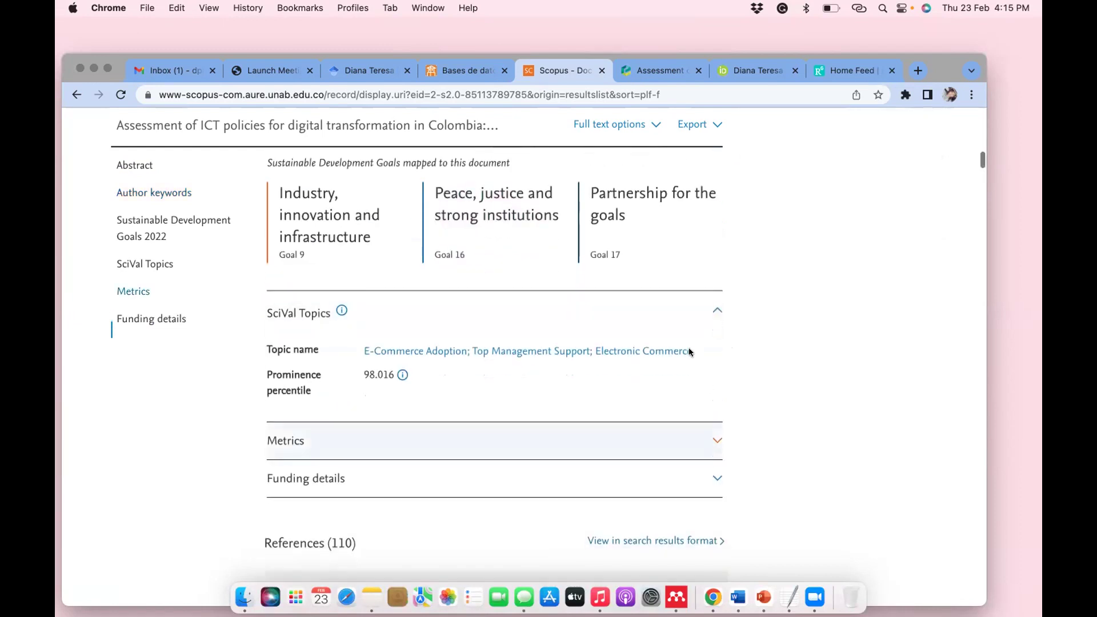
left_click(717, 440)
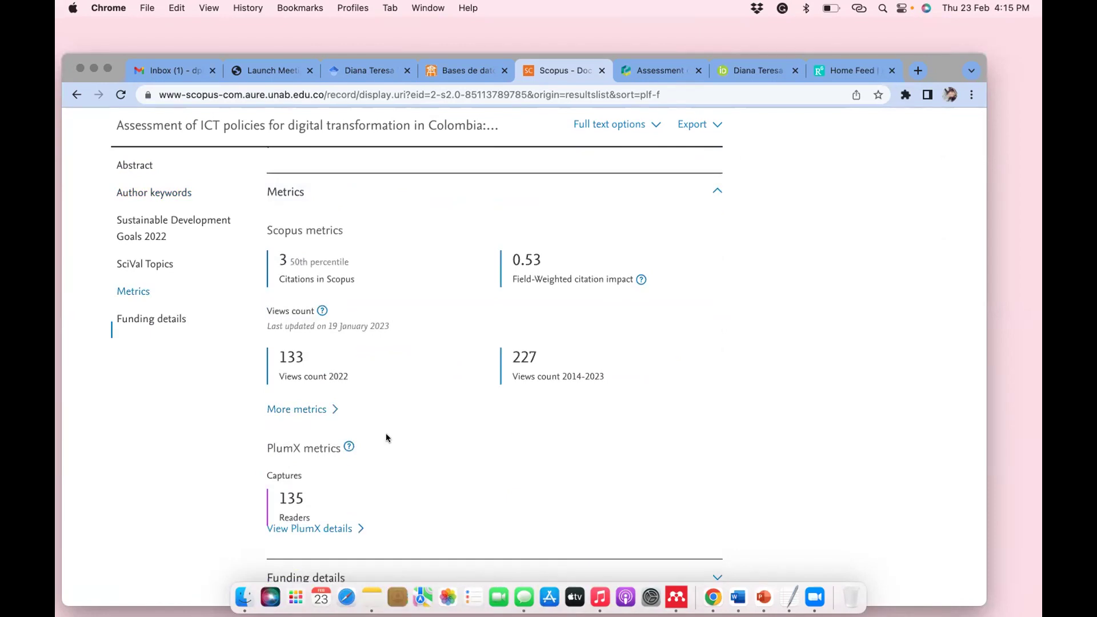
scroll(386, 437, "down", 2)
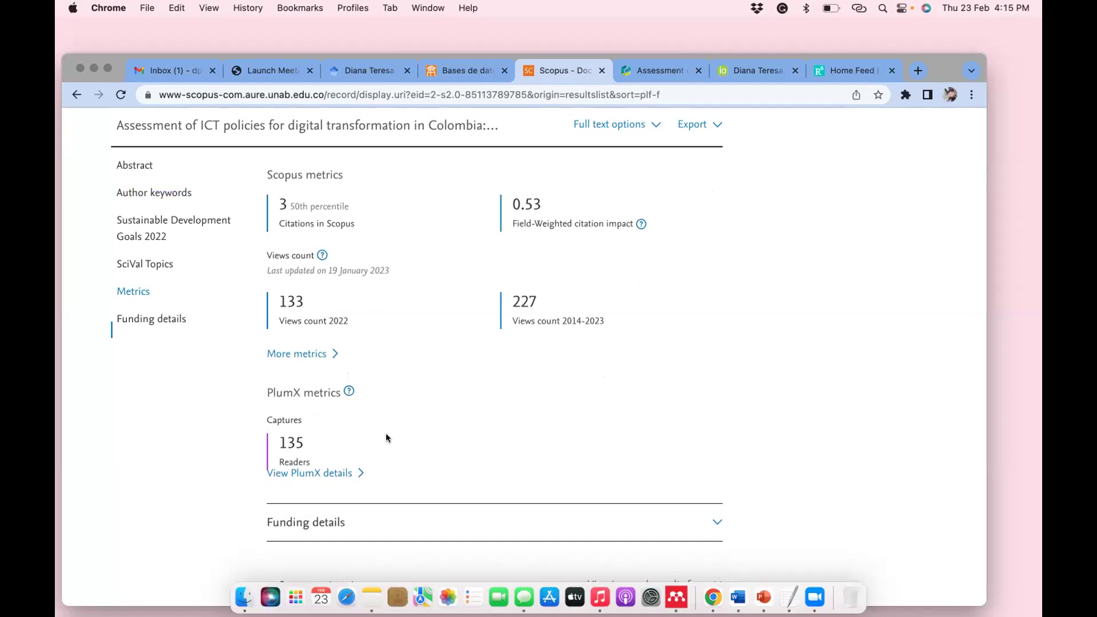
scroll(386, 438, "down", 3)
Go back to the start of the article record and open the first author's full profile from the profile preview
scroll(386, 437, "up", 10)
scroll(386, 437, "up", 5)
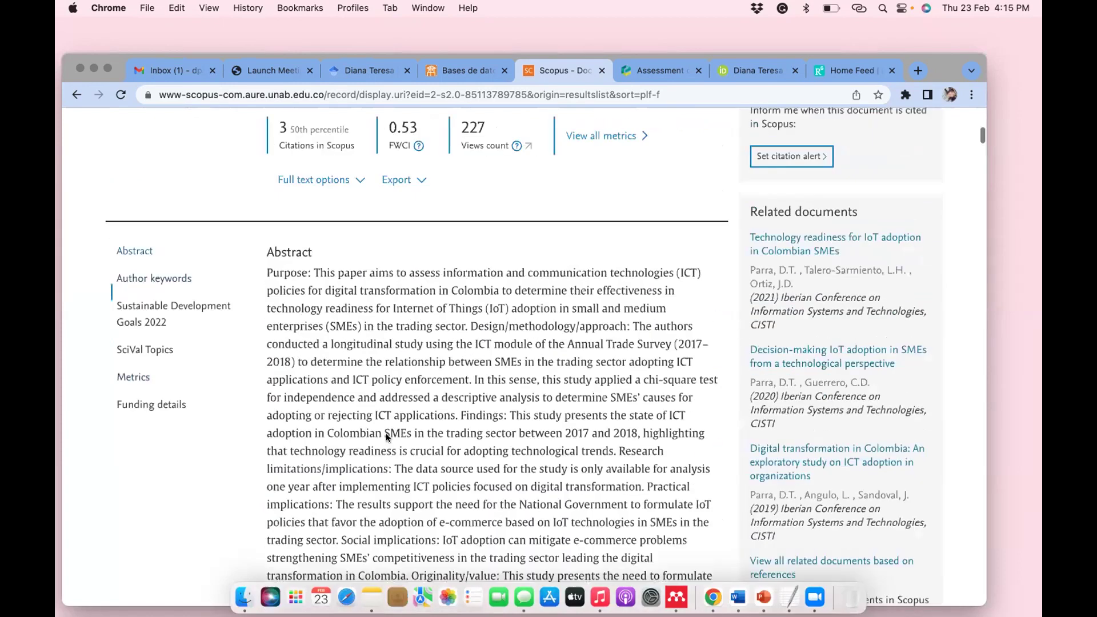
scroll(386, 437, "up", 8)
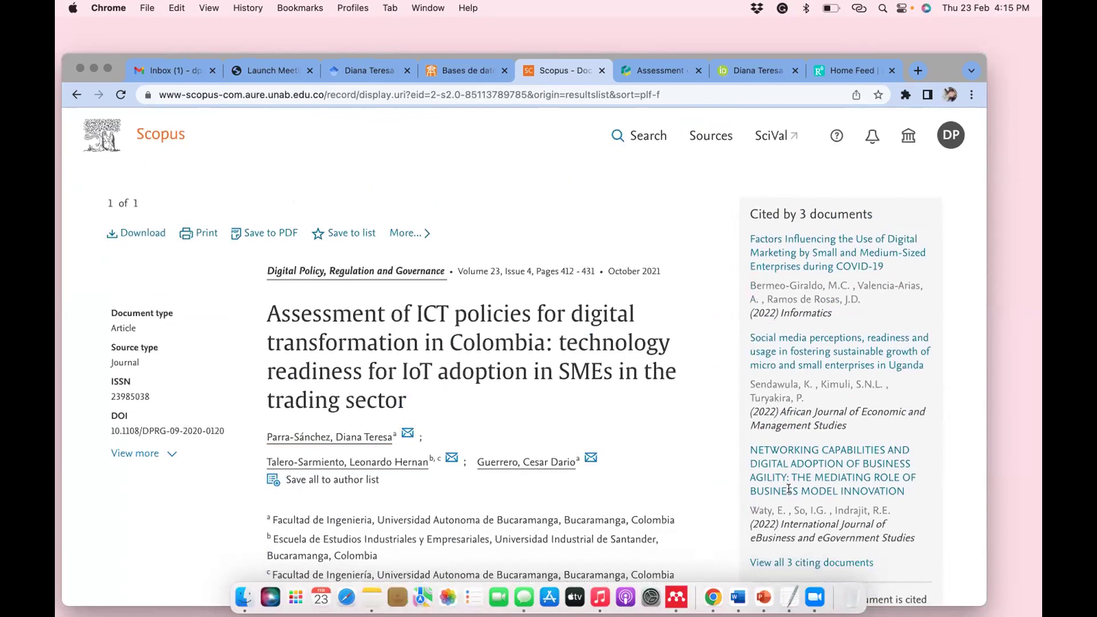
left_click(302, 439)
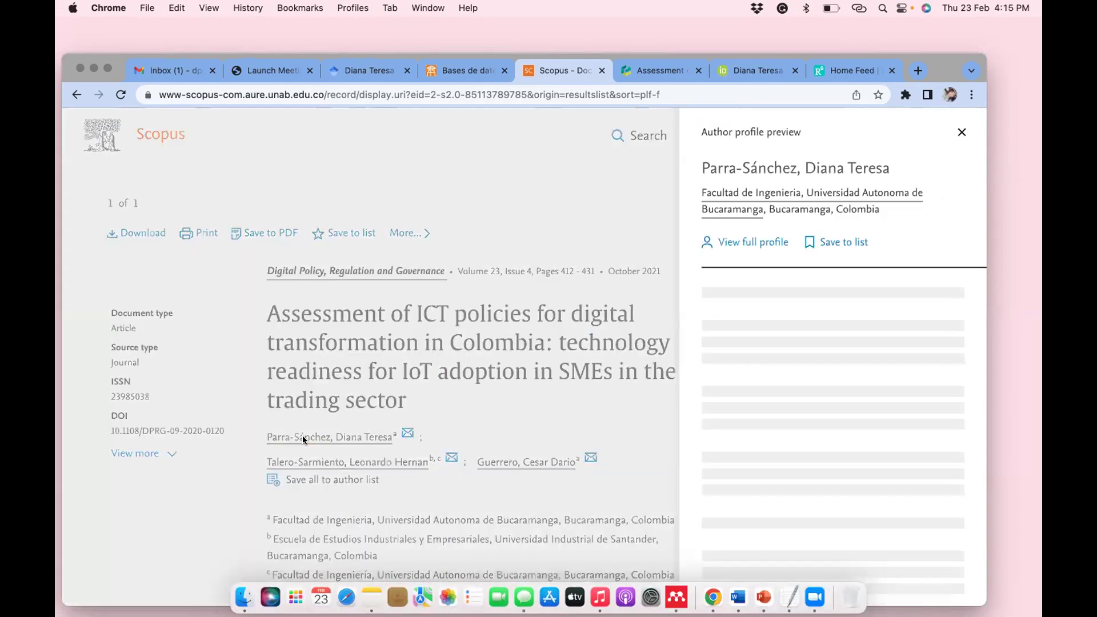
left_click(747, 242)
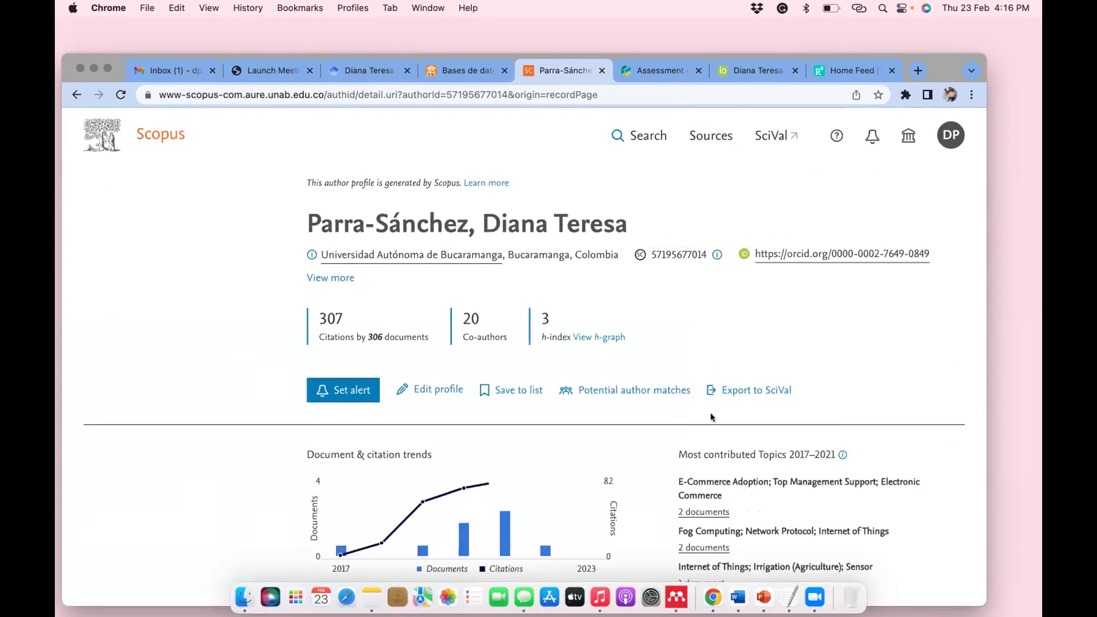
left_click_drag(934, 61, 932, 65)
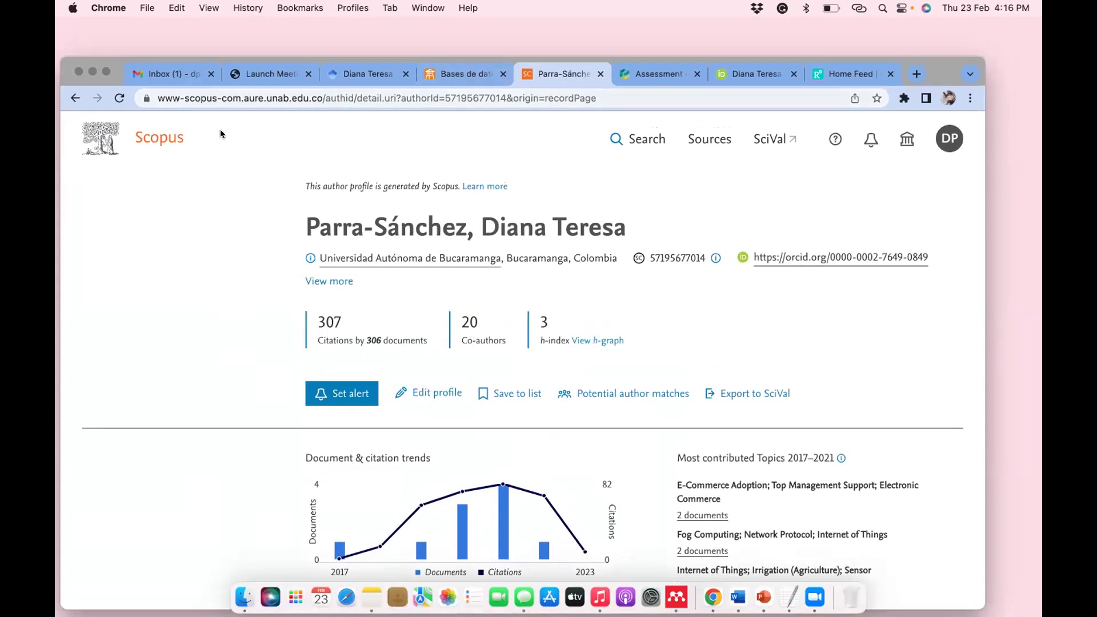
Run a new author search using the author's last and first names already filled in
left_click(639, 137)
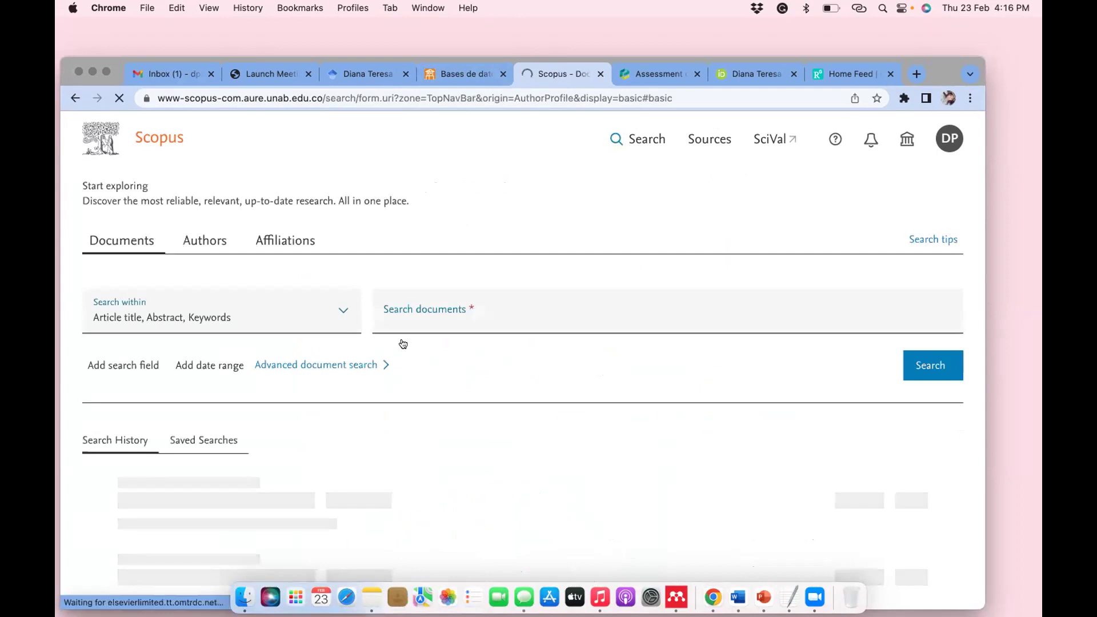
left_click(214, 252)
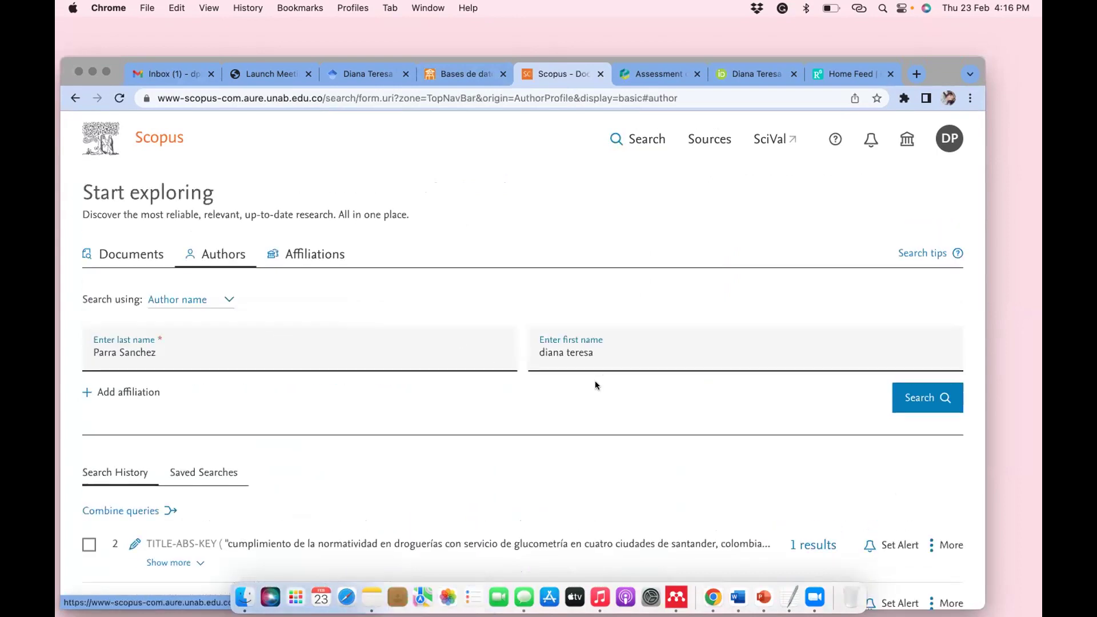
left_click(920, 397)
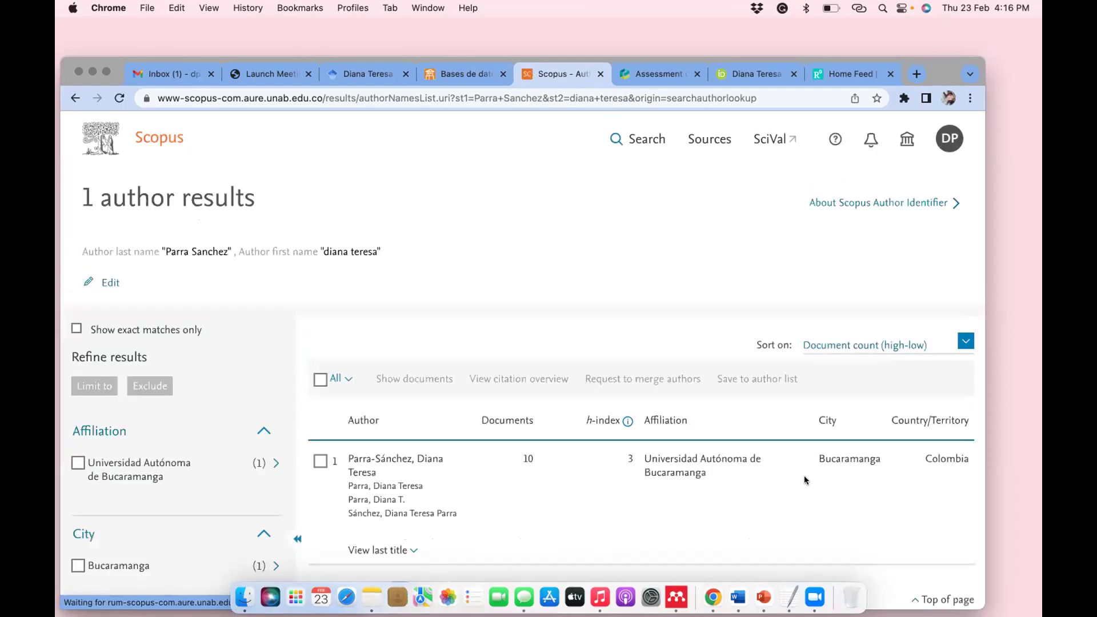
scroll(803, 475, "down", 3)
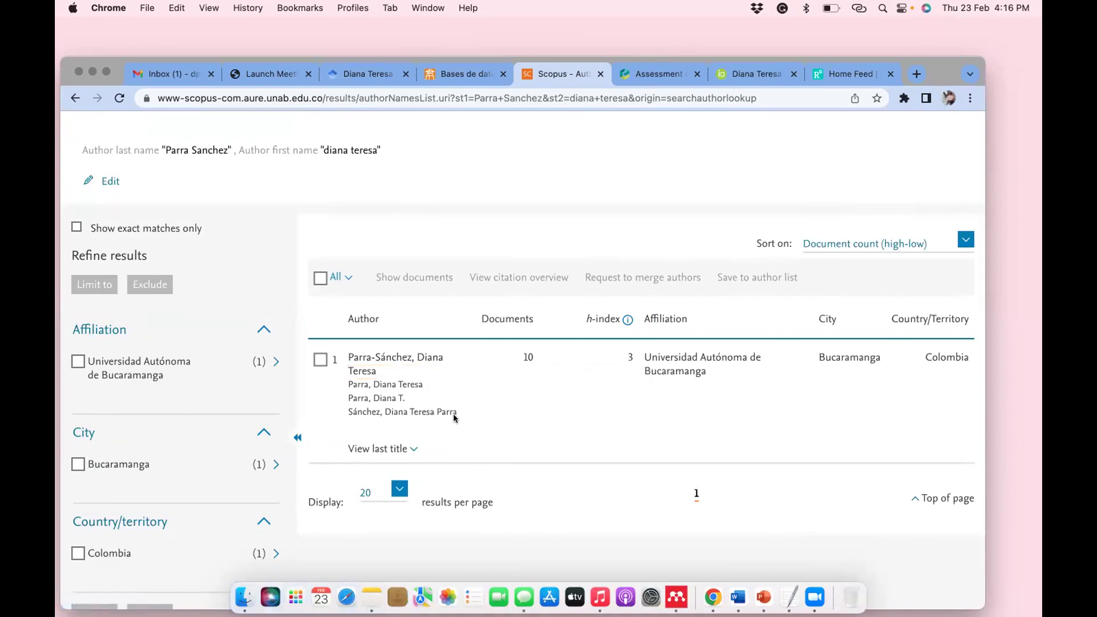
Select the author result, highlight its alternative name variants, and open the author's profile
left_click_drag(461, 413, 346, 411)
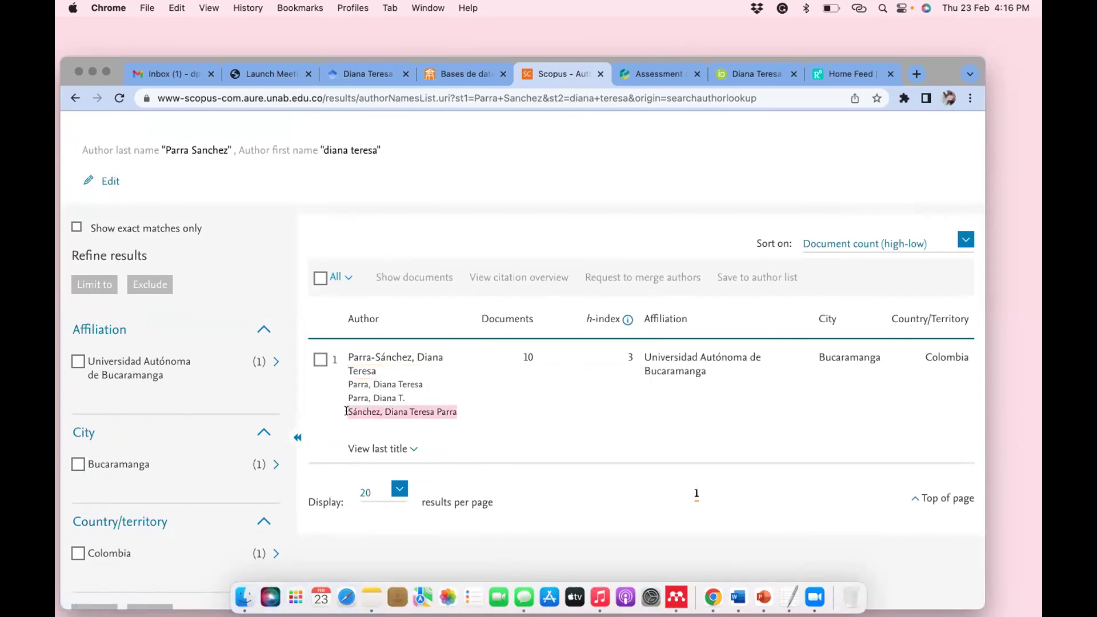
scroll(346, 411, "down", 1)
left_click(319, 325)
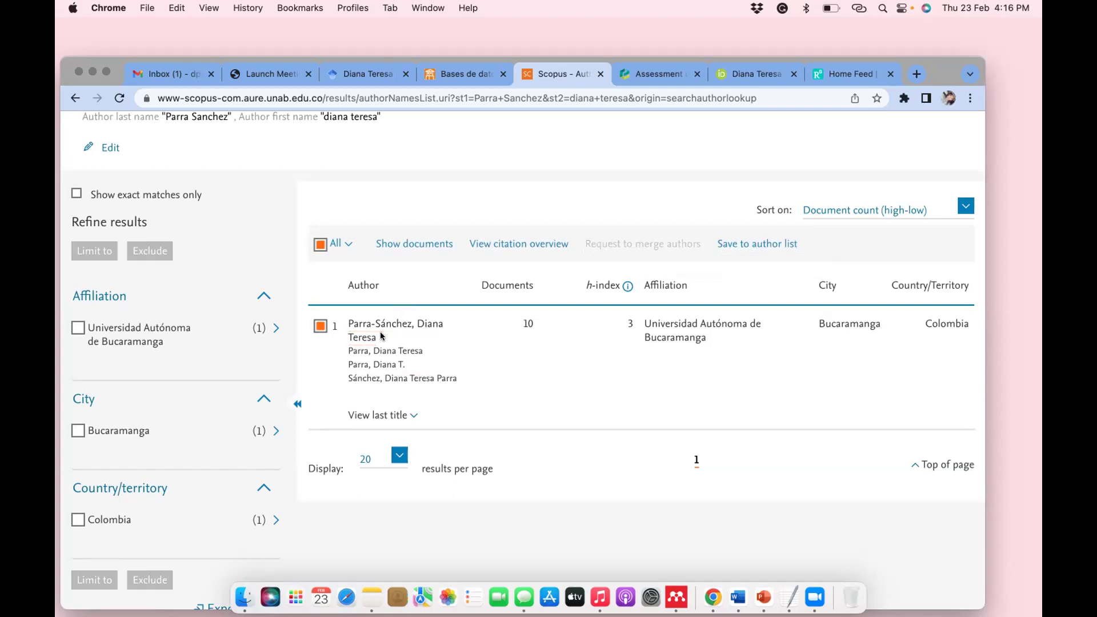
left_click_drag(379, 334, 343, 323)
left_click_drag(466, 379, 349, 350)
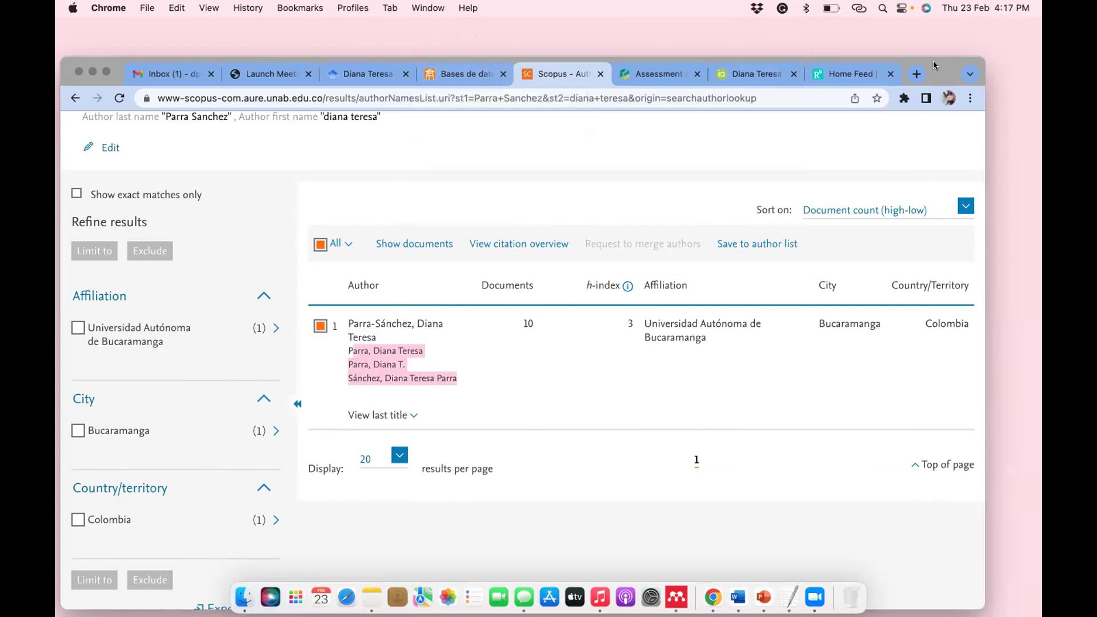
left_click_drag(934, 60, 936, 34)
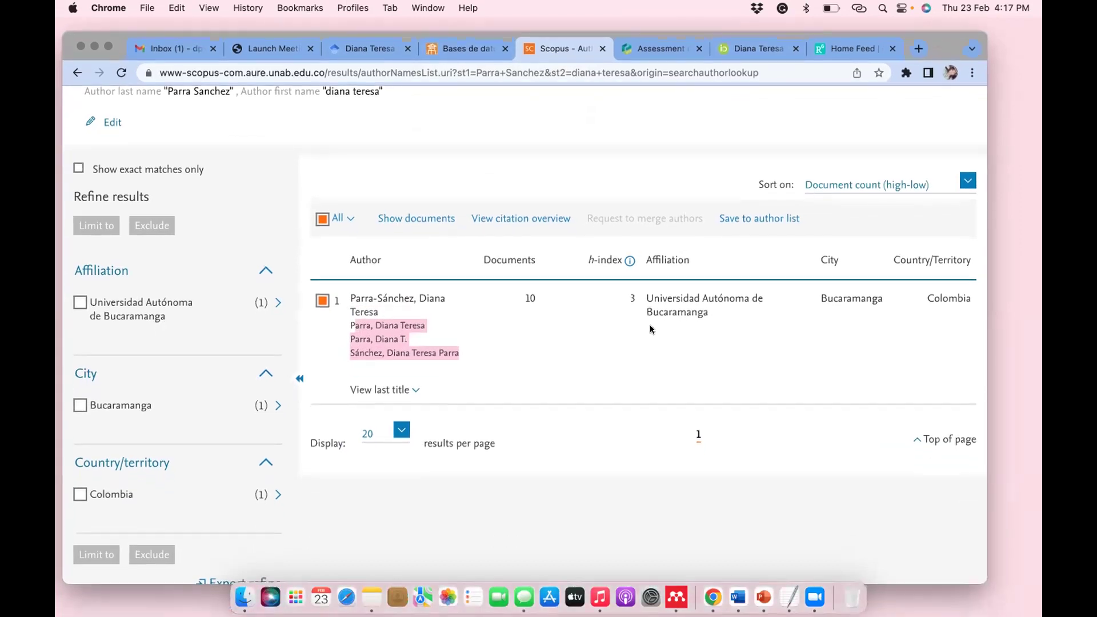
scroll(650, 328, "up", 1)
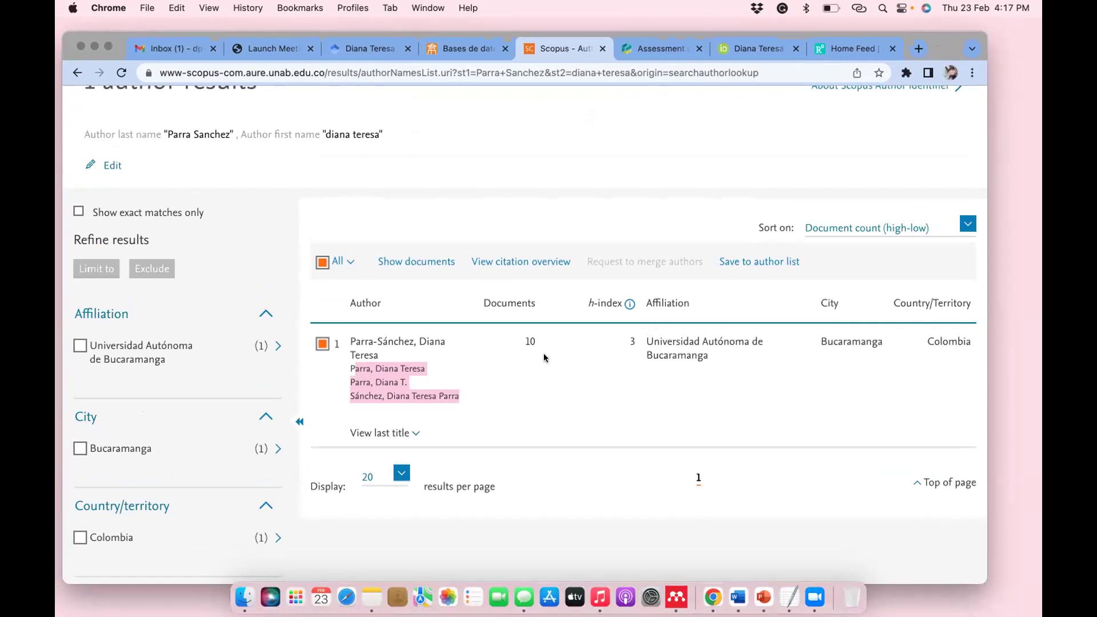
left_click(391, 341)
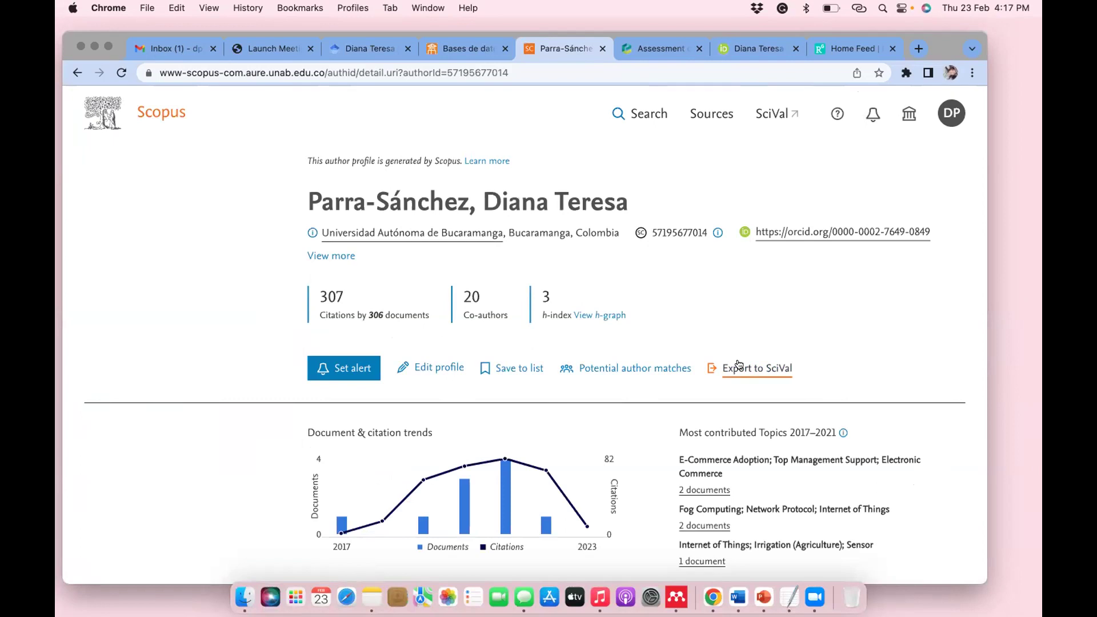
Switch to the article's Emerald Insight page and skim its publication details and abstract
left_click(657, 45)
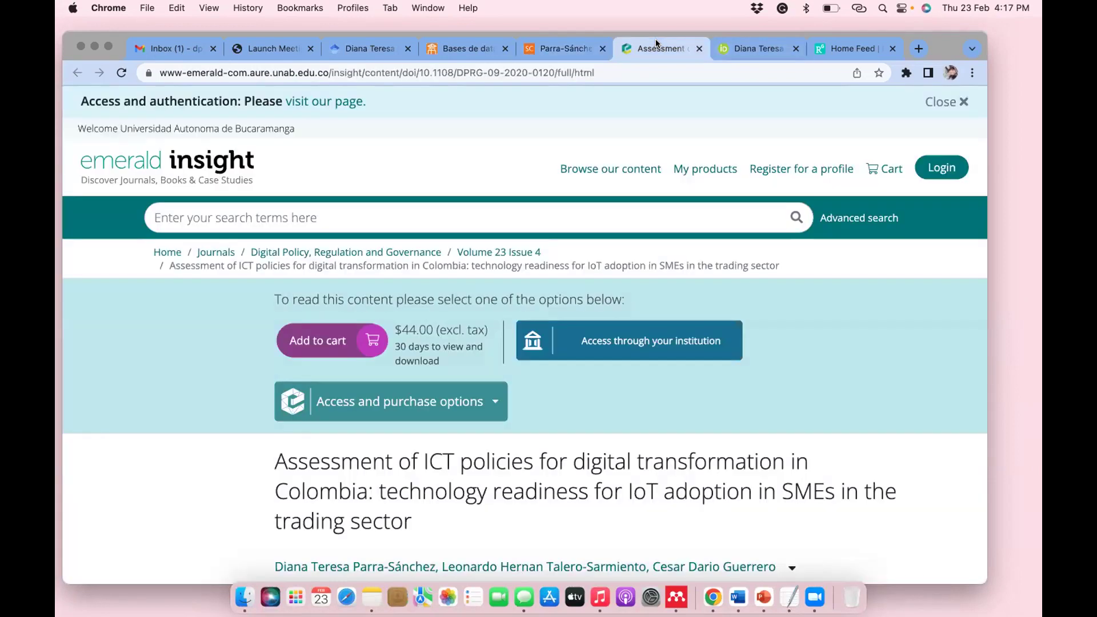
scroll(676, 501, "down", 4)
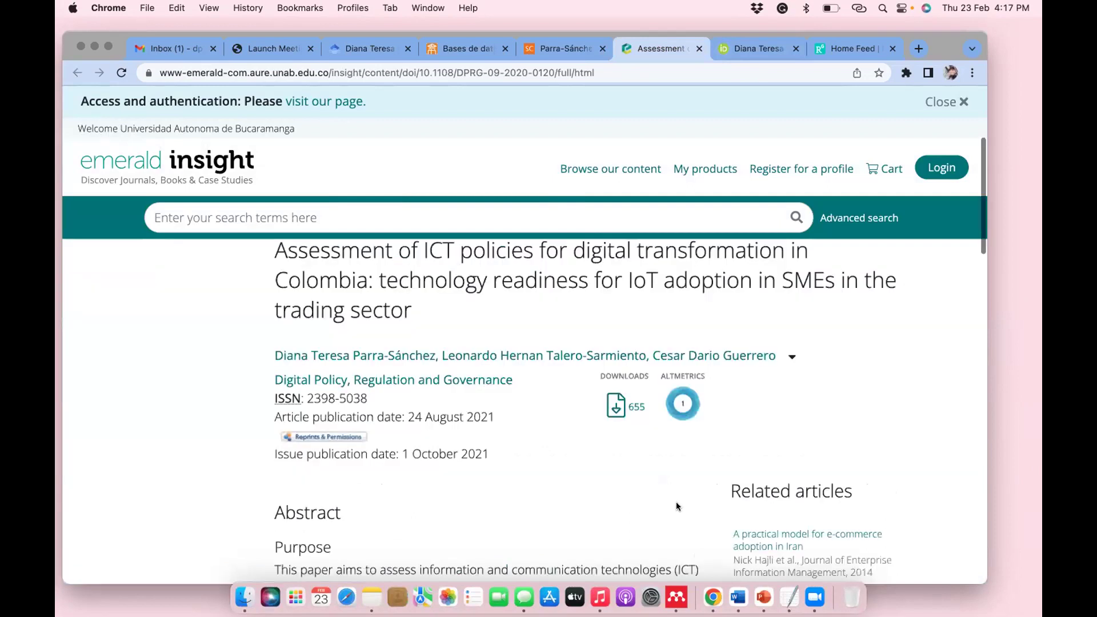
scroll(676, 503, "down", 10)
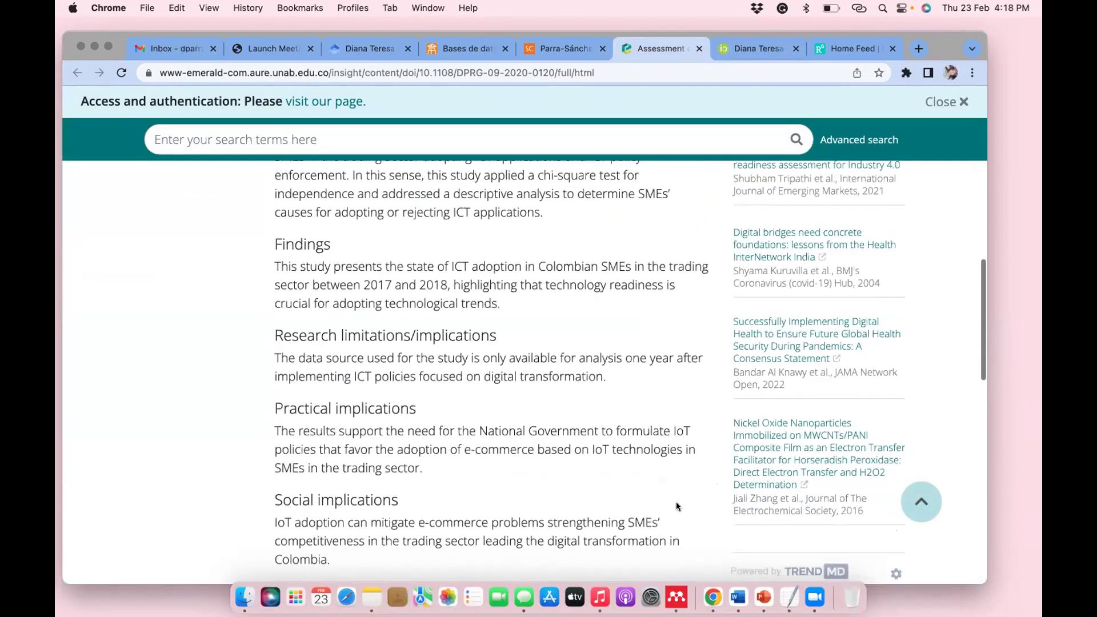
scroll(676, 501, "up", 15)
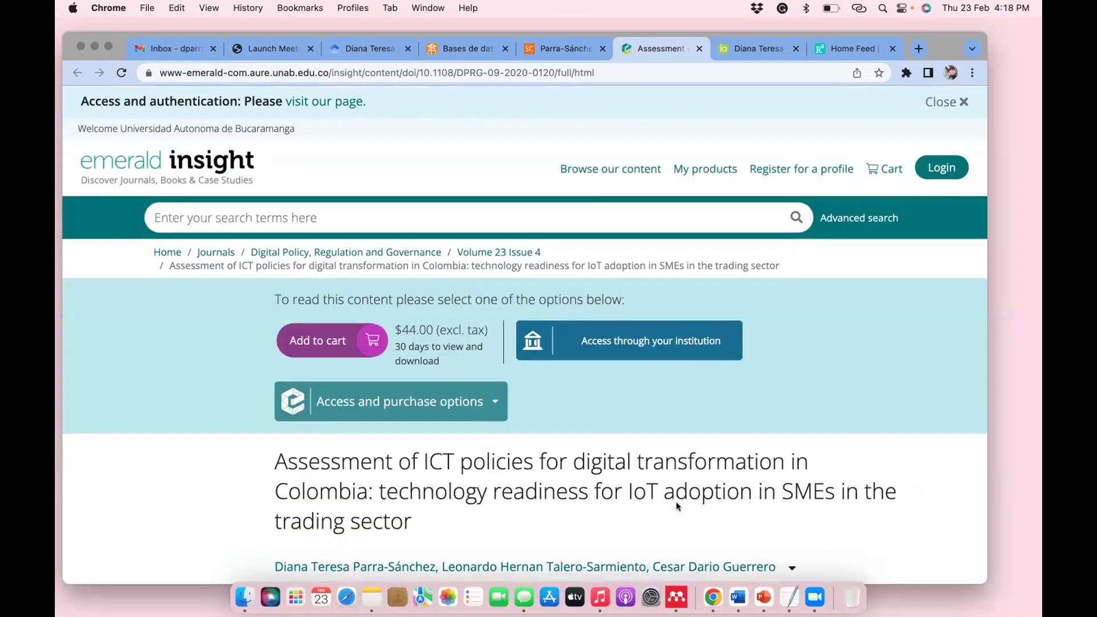
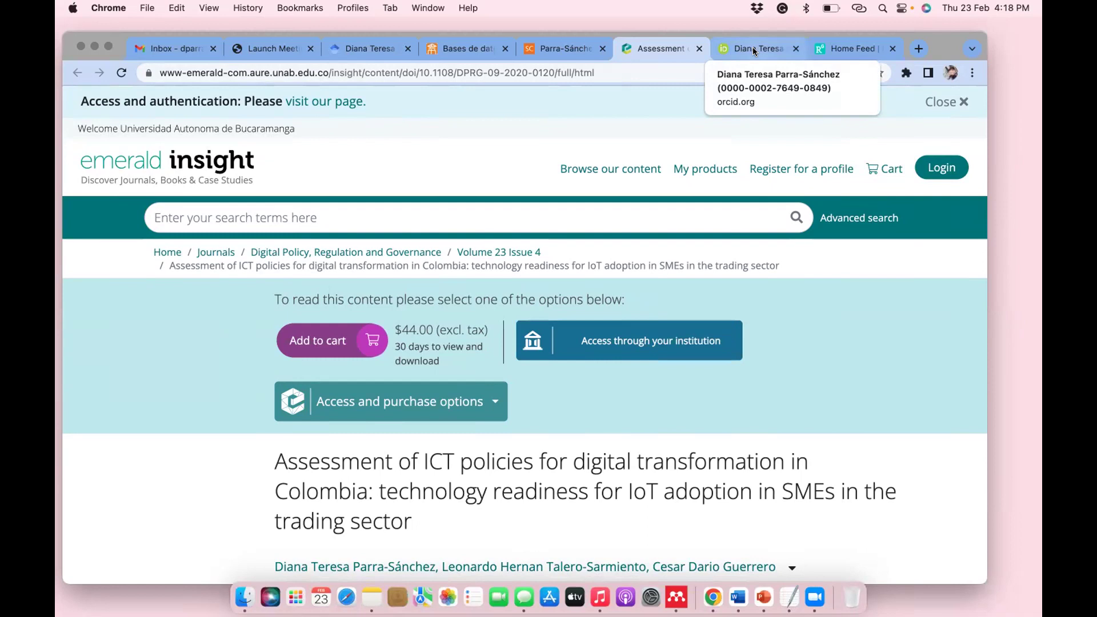
Open the medRxiv GatorTron preprint PDF in a new tab and skim its title page, keywords and abstract
left_click(918, 48)
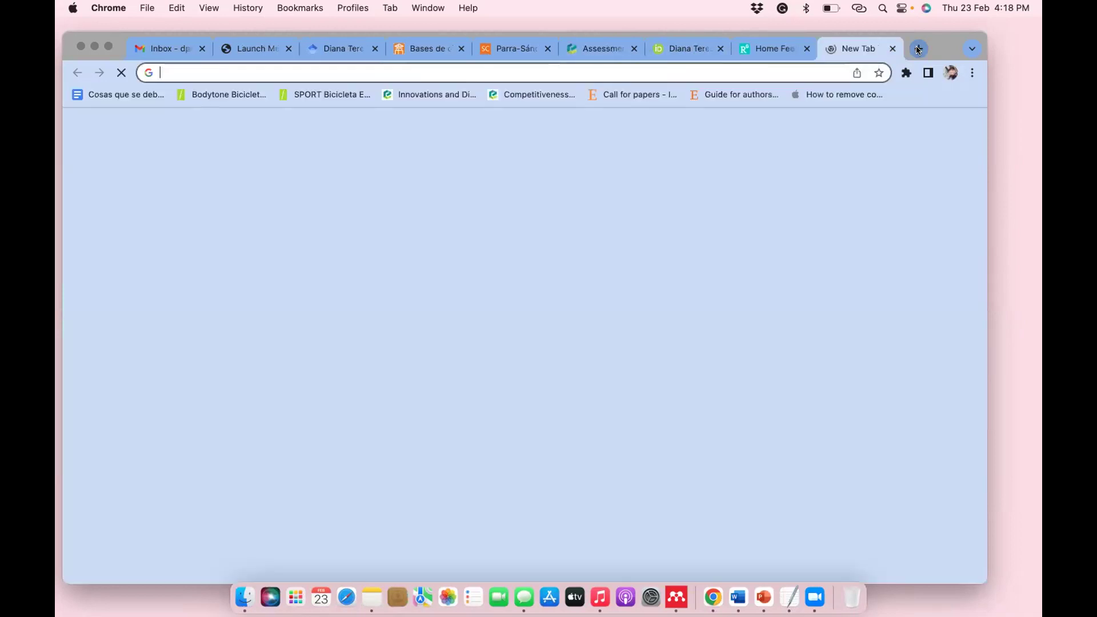
type("med")
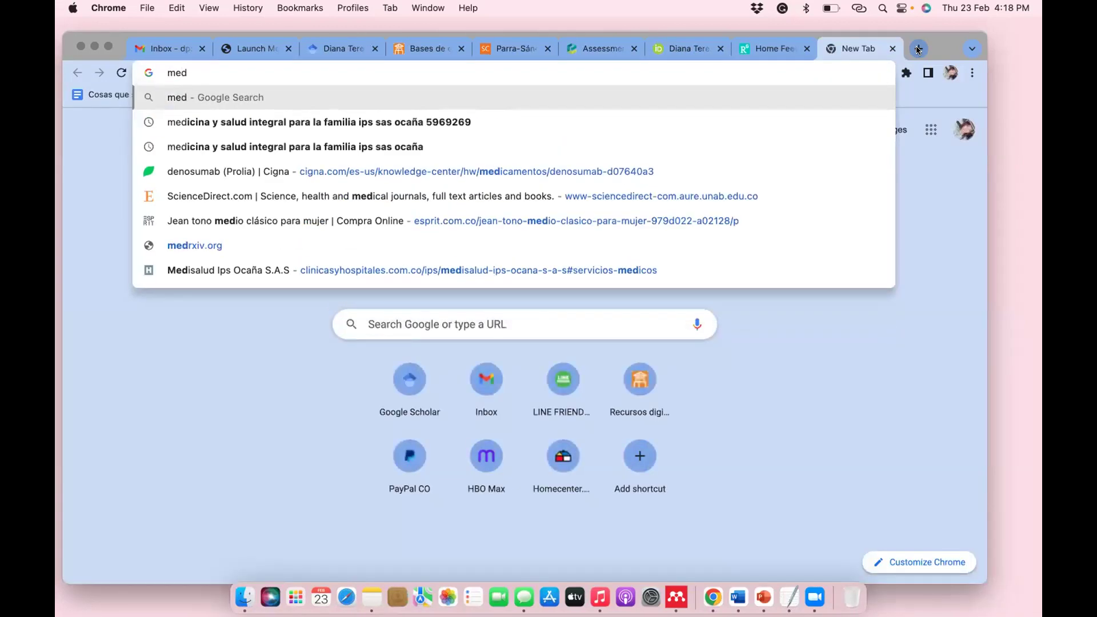
type("rxiv")
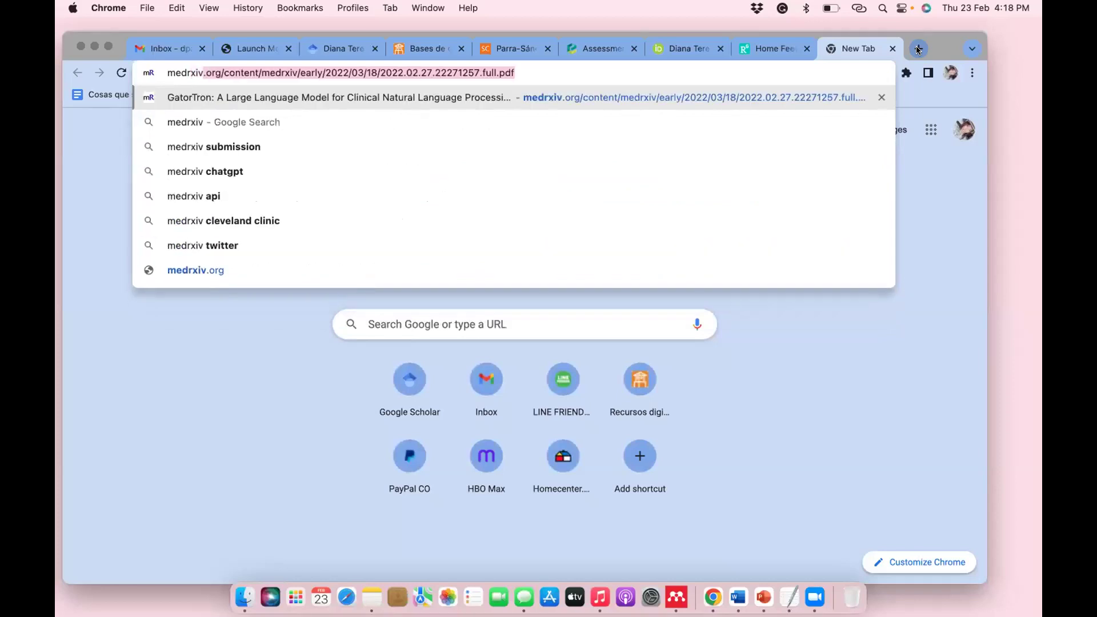
key("Return")
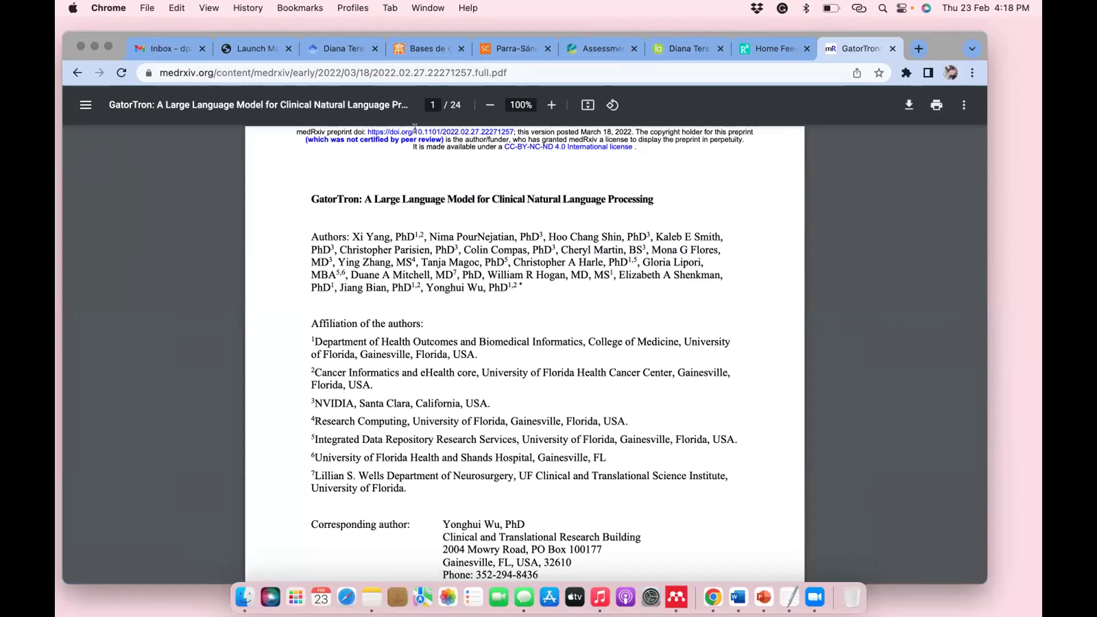
scroll(517, 296, "down", 8)
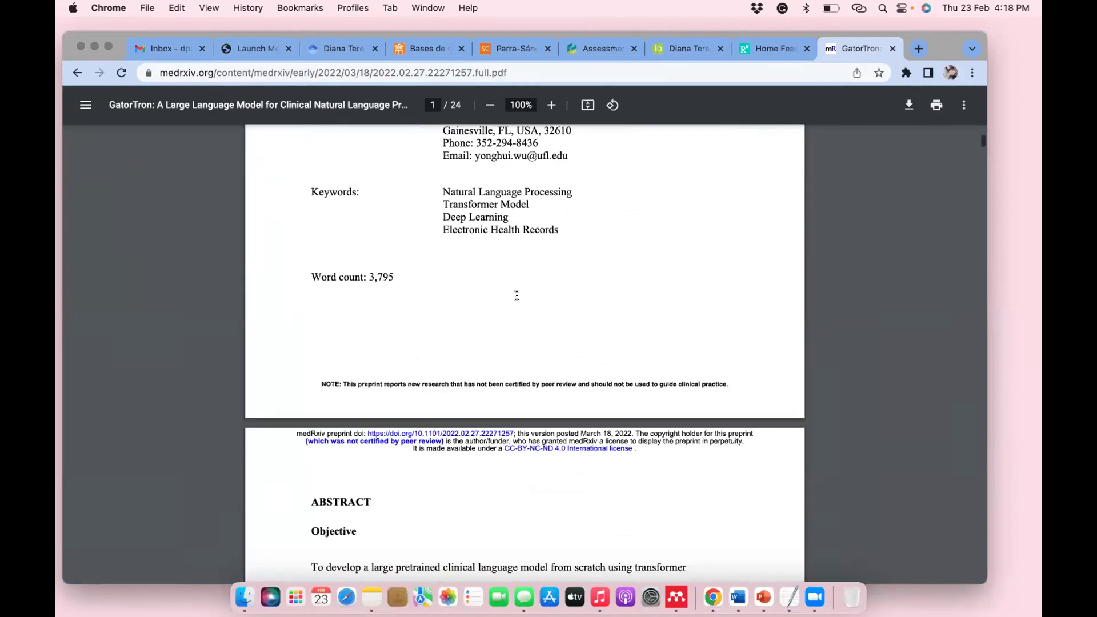
scroll(516, 295, "down", 6)
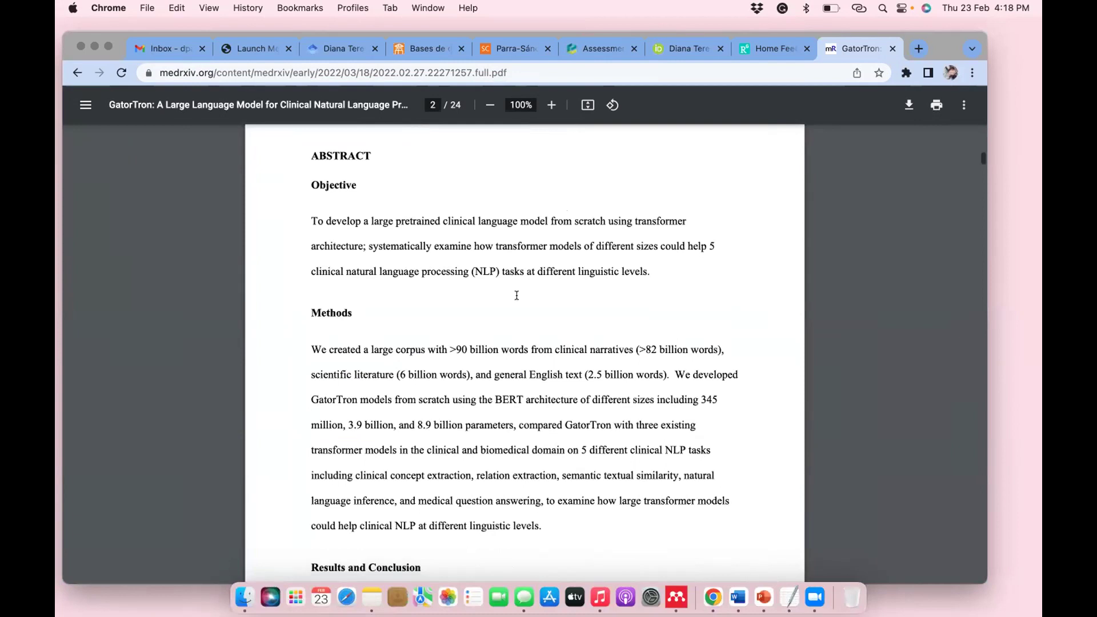
scroll(517, 295, "down", 5)
scroll(516, 295, "down", 3)
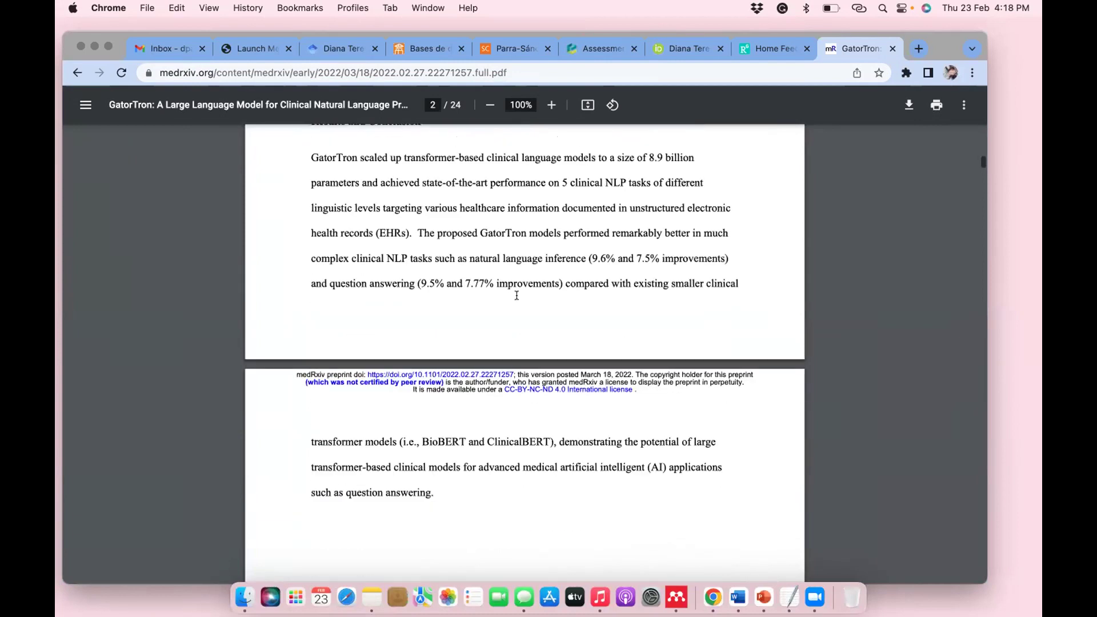
scroll(516, 295, "up", 15)
Shorten the preprint's address to the medrxiv.org home page, accept the cookie notice and skim the home page
left_click_drag(221, 67, 272, 72)
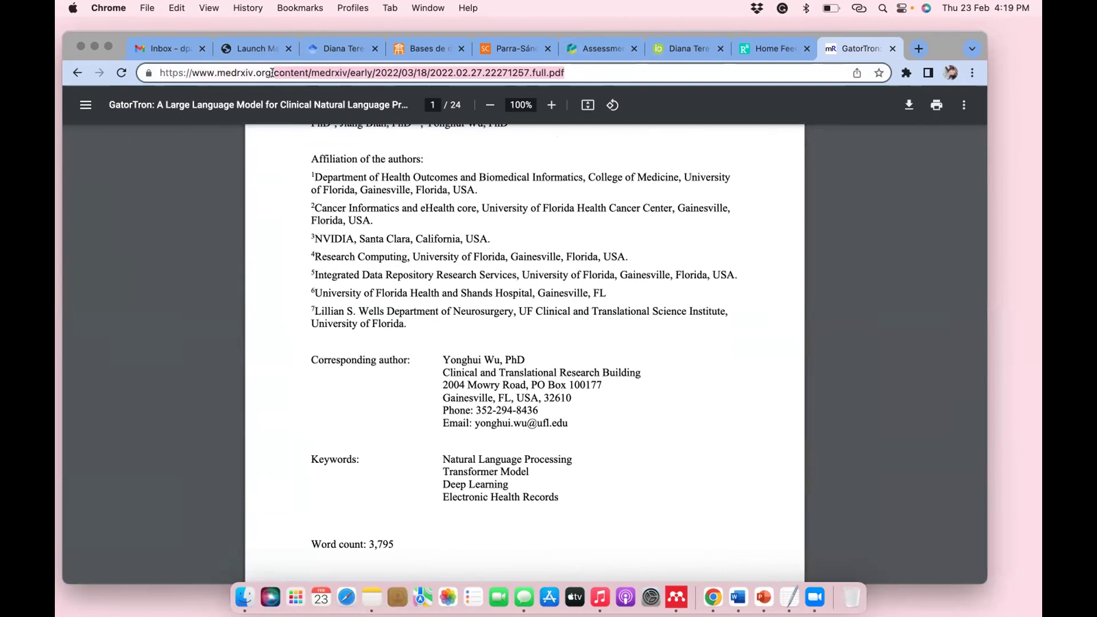
key("BackSpace")
key("Return")
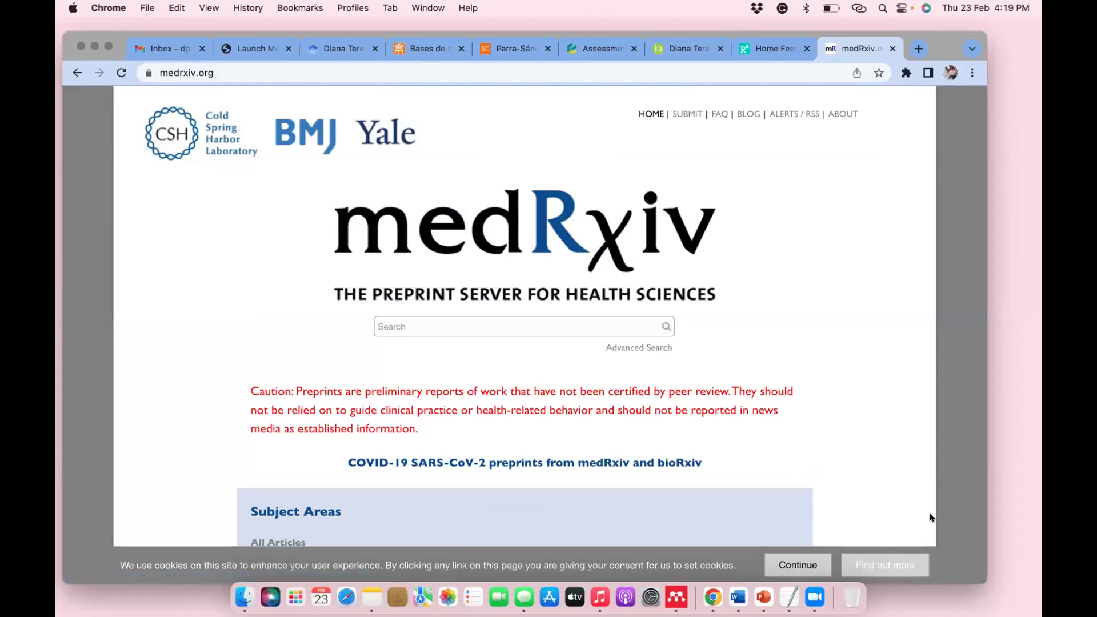
scroll(930, 513, "down", 5)
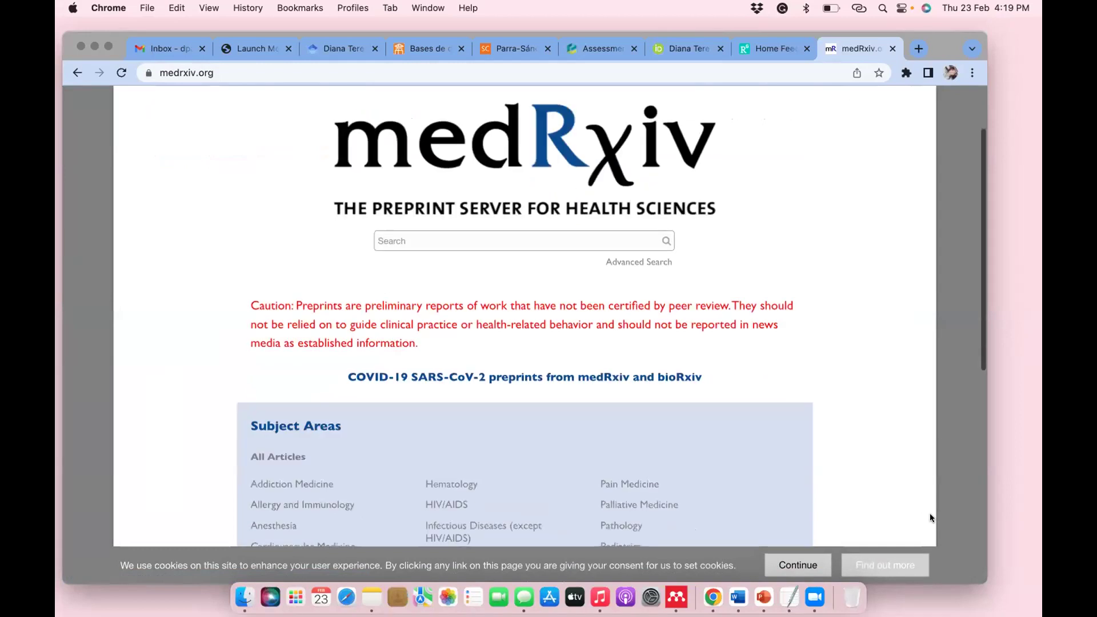
scroll(929, 513, "up", 5)
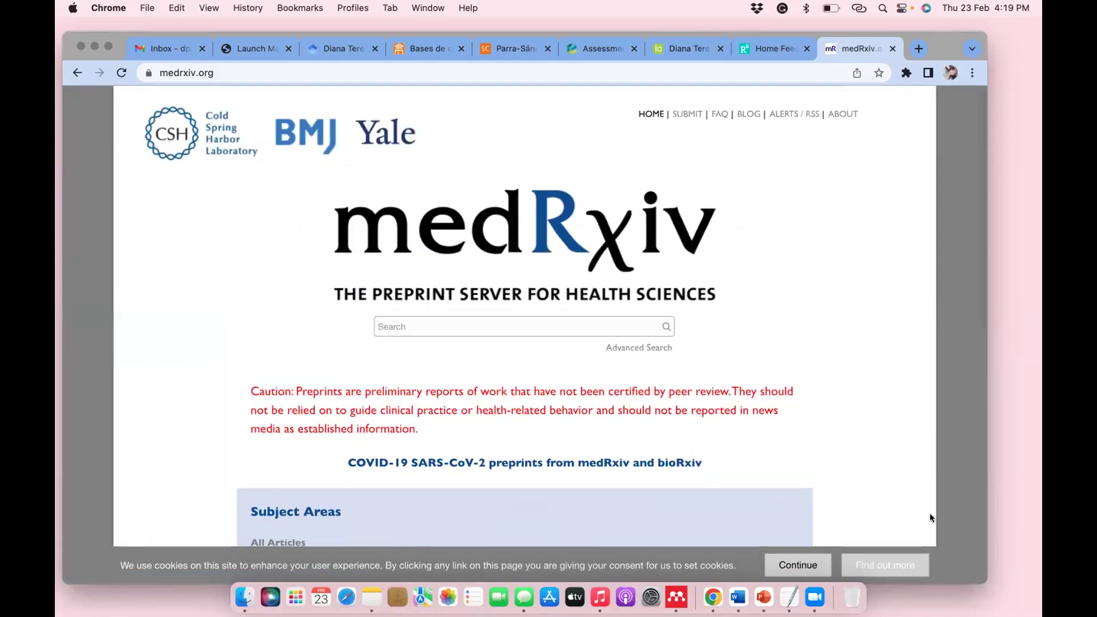
scroll(930, 517, "down", 1)
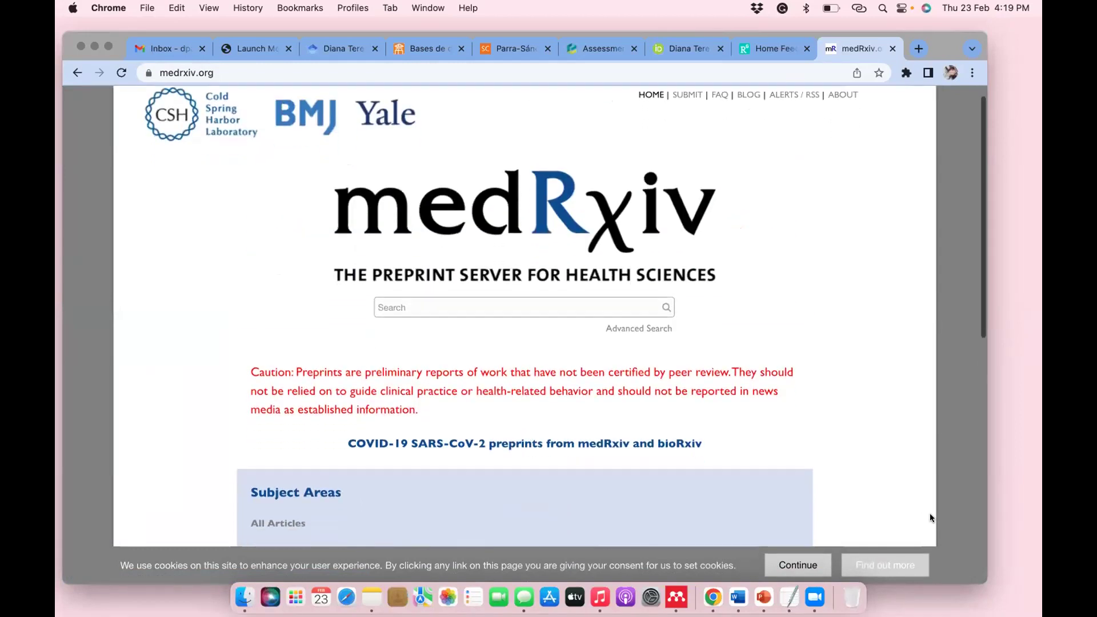
scroll(926, 518, "up", 1)
left_click(779, 570)
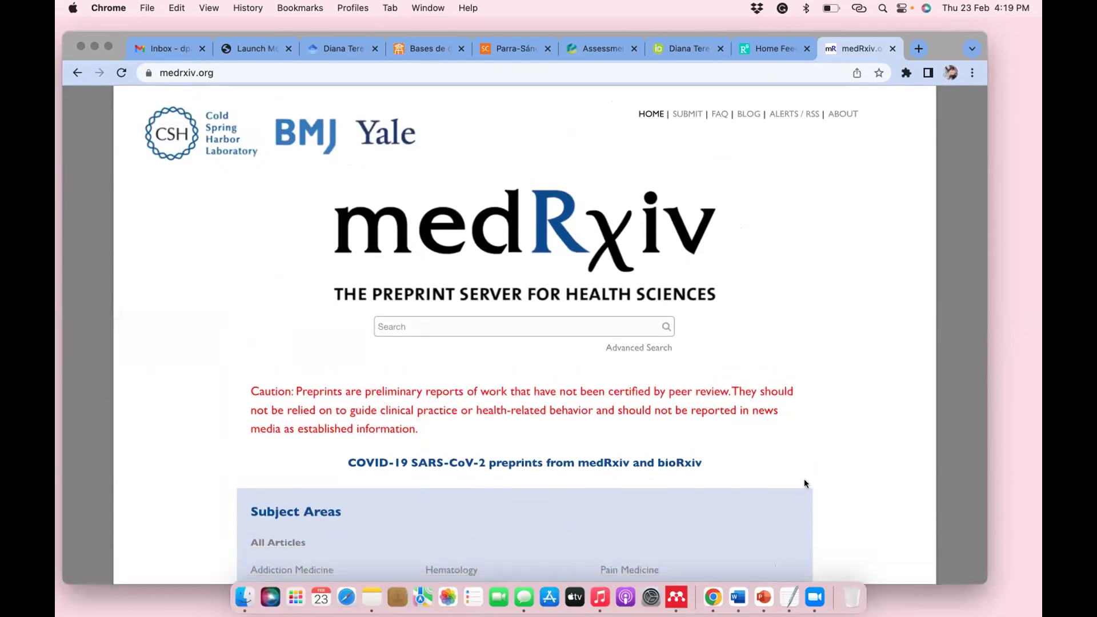
scroll(805, 483, "down", 5)
scroll(804, 484, "up", 5)
Switch to the author's ORCID record and open its linked Google Scholar profile in a new tab
left_click(602, 44)
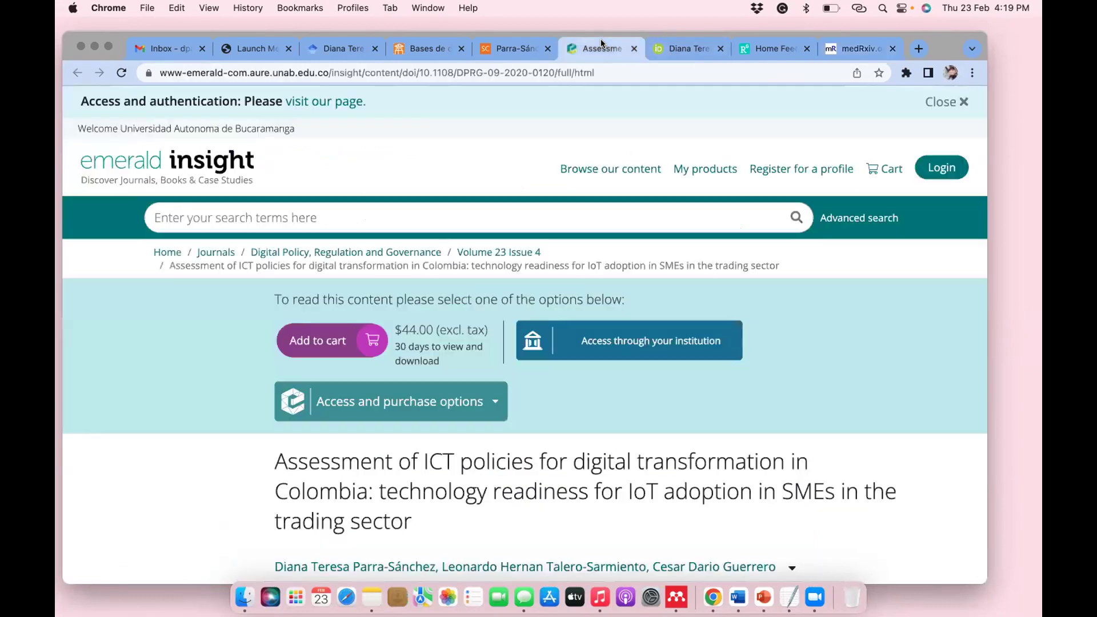
left_click(672, 48)
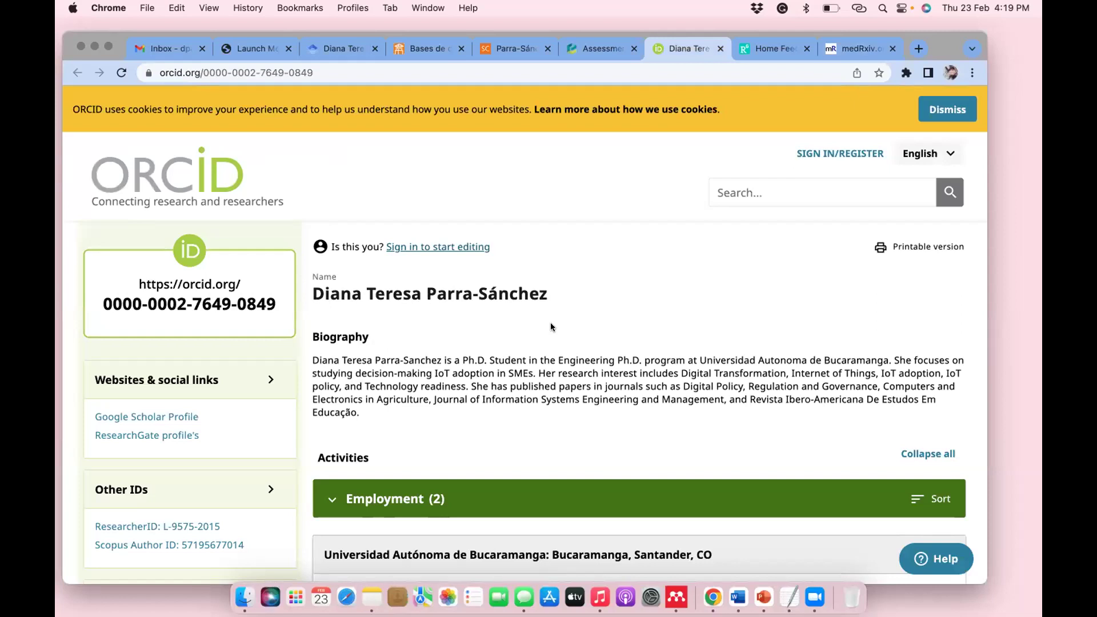
scroll(550, 327, "down", 3)
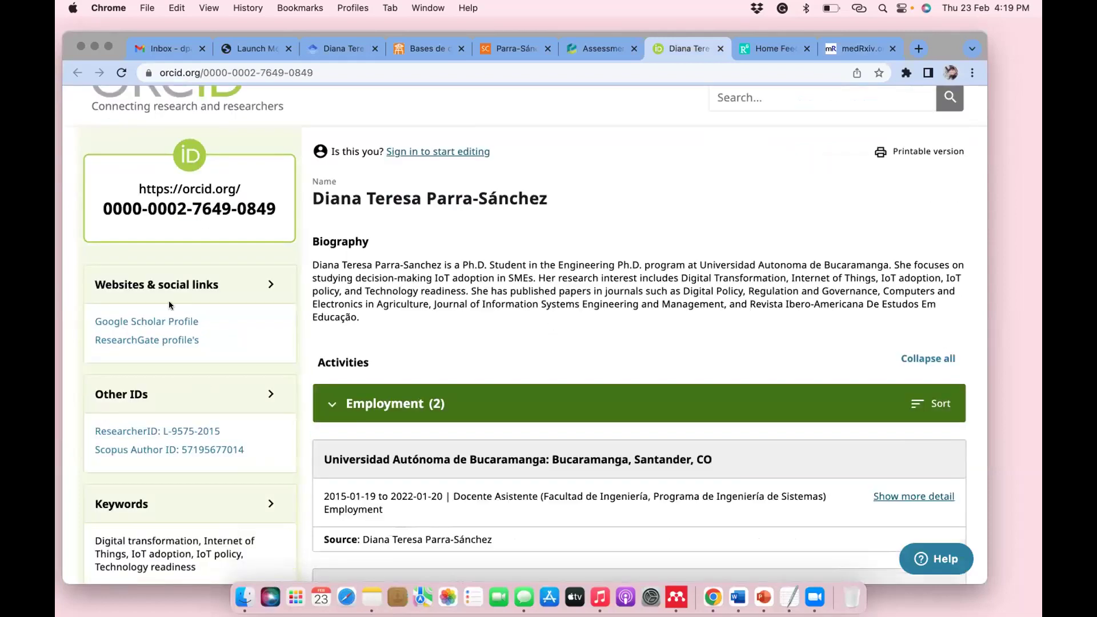
right_click(133, 322)
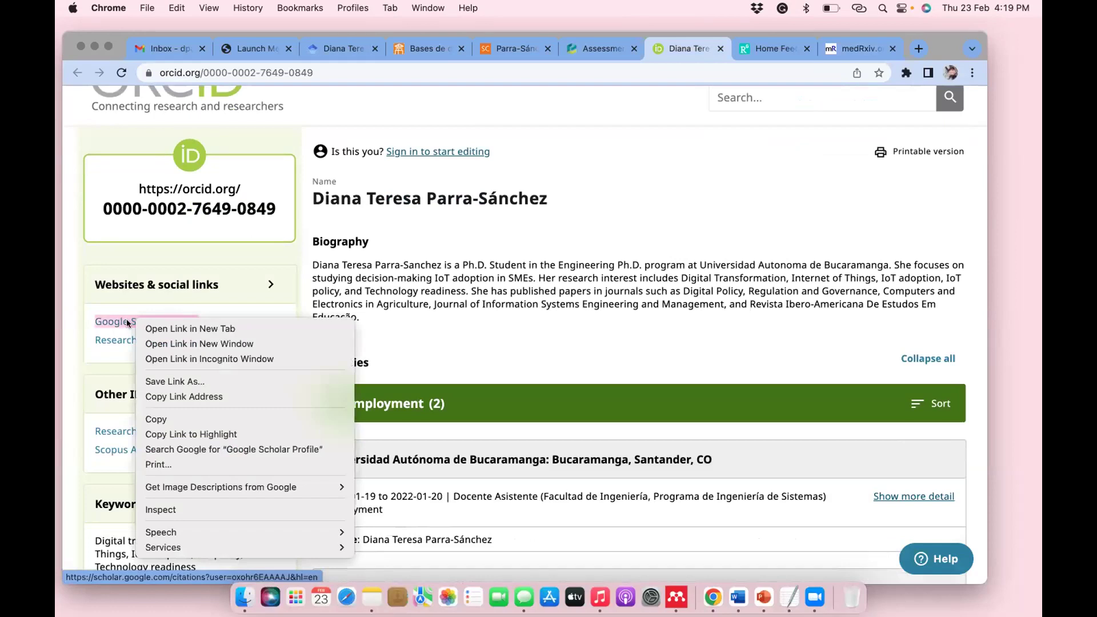
left_click(732, 99)
Skim the ORCID record's other IDs, keywords, employment, education and works, and view the linked Google Scholar profile
scroll(612, 247, "down", 2)
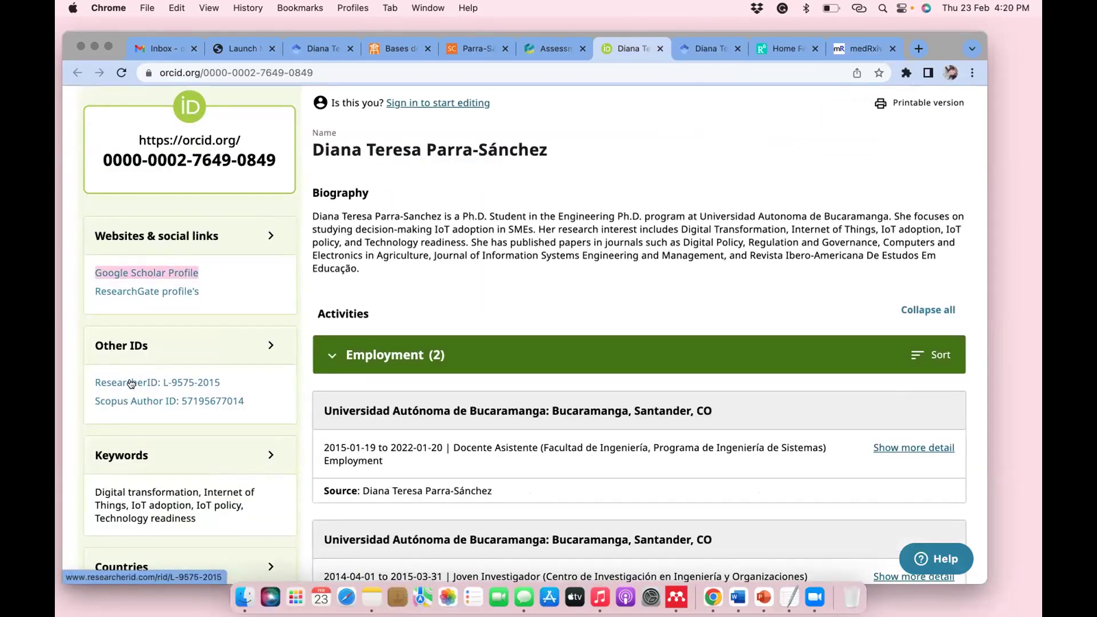
scroll(164, 382, "down", 3)
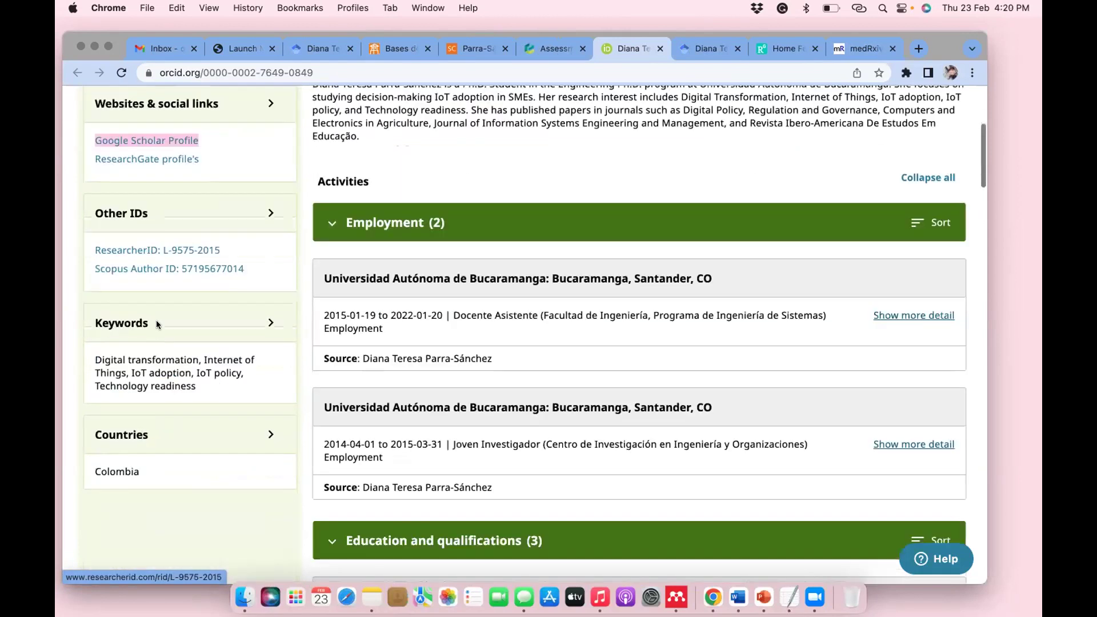
scroll(176, 402, "down", 8)
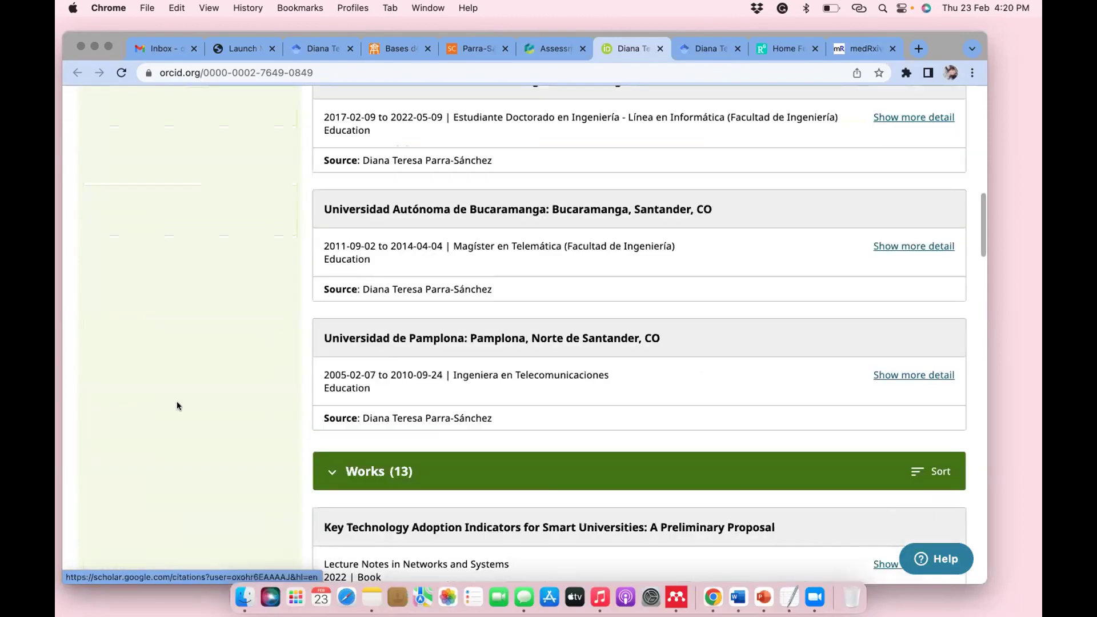
scroll(177, 401, "up", 15)
left_click(695, 45)
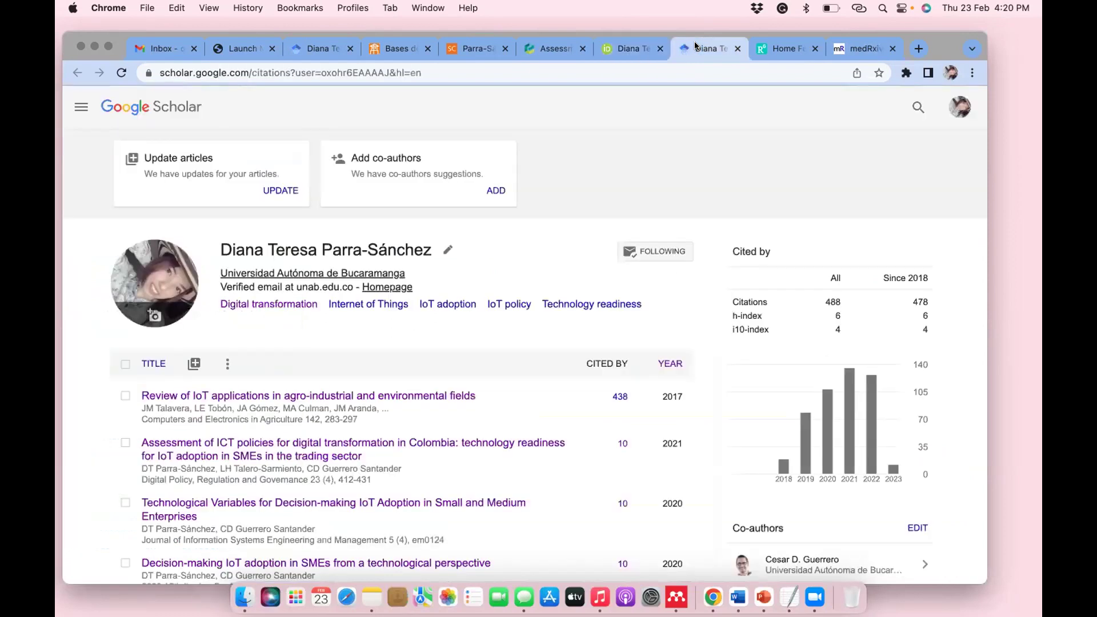
Close the ORCID record, the Google Scholar profile beside it and the ResearchGate home feed
left_click(633, 48)
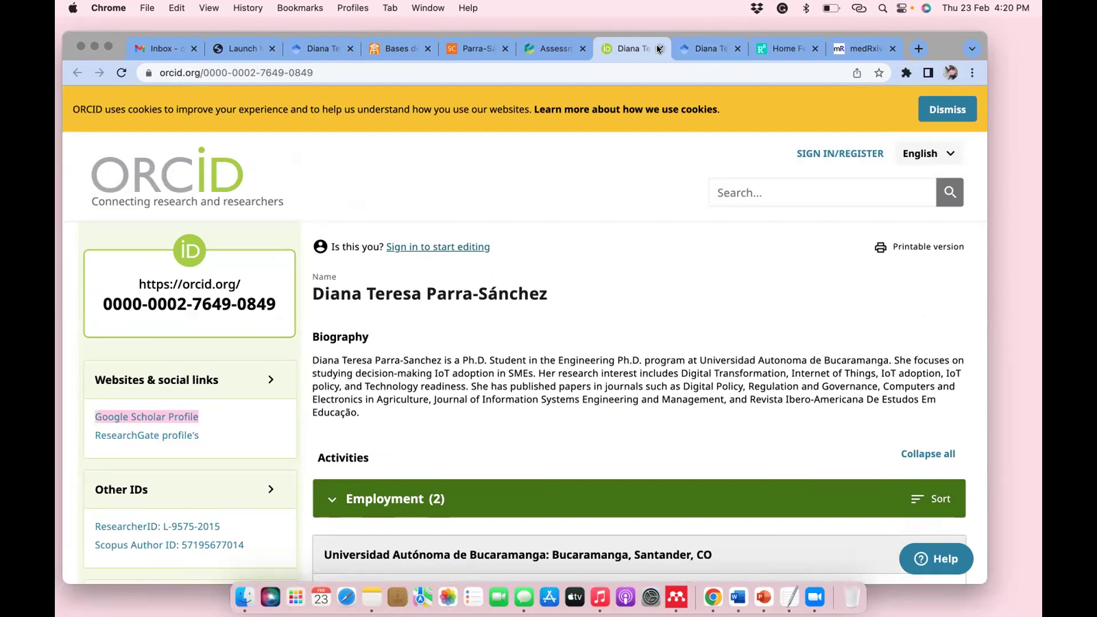
left_click(658, 48)
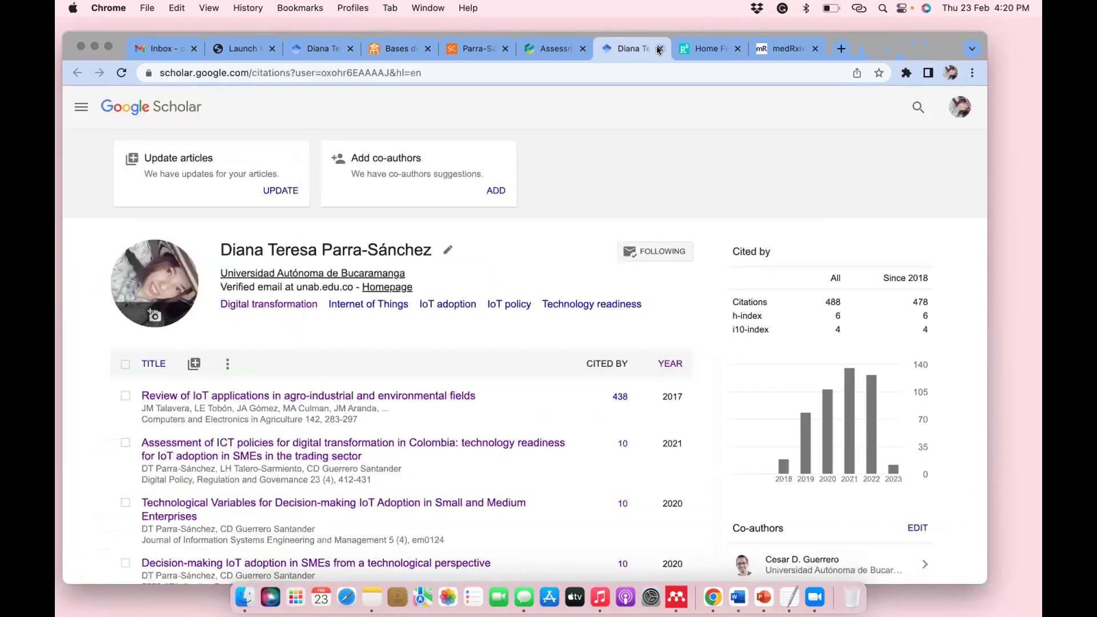
left_click(658, 49)
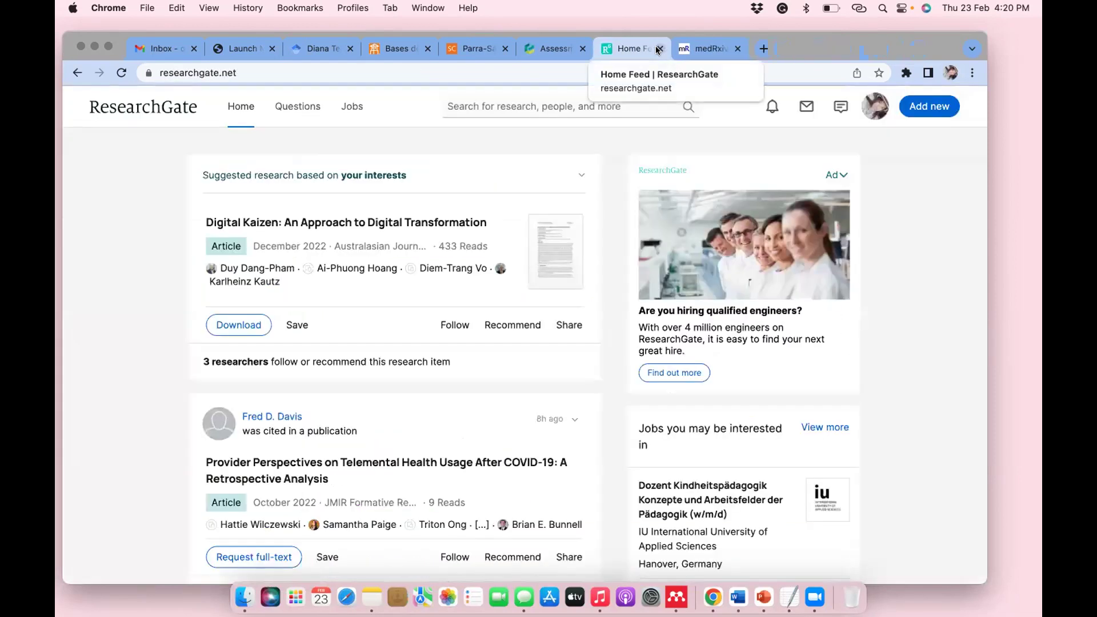
left_click(658, 49)
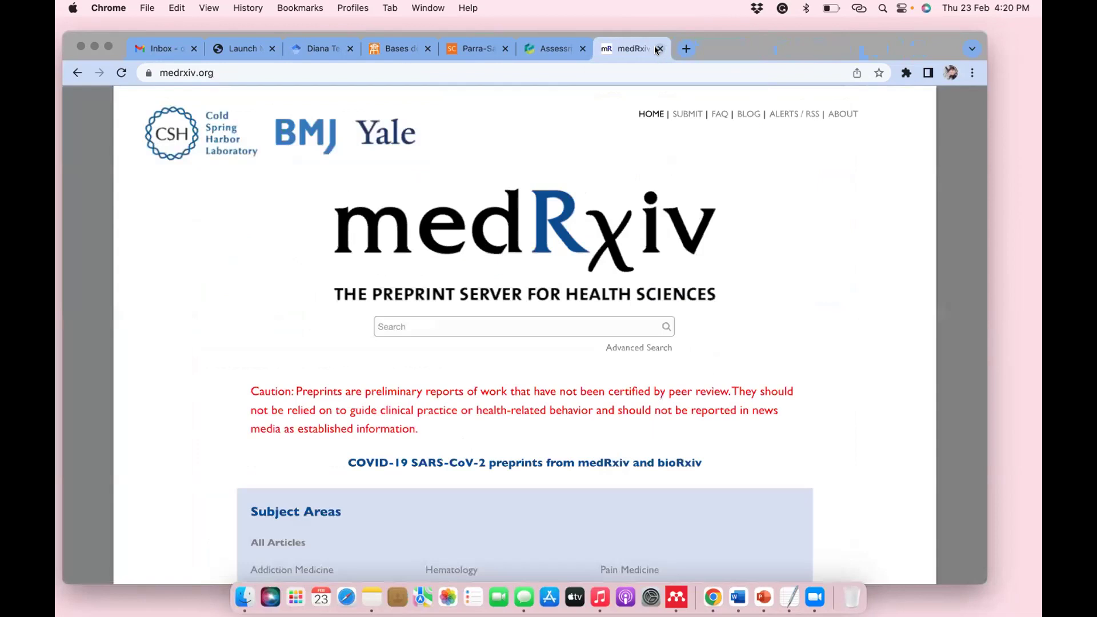
left_click(548, 49)
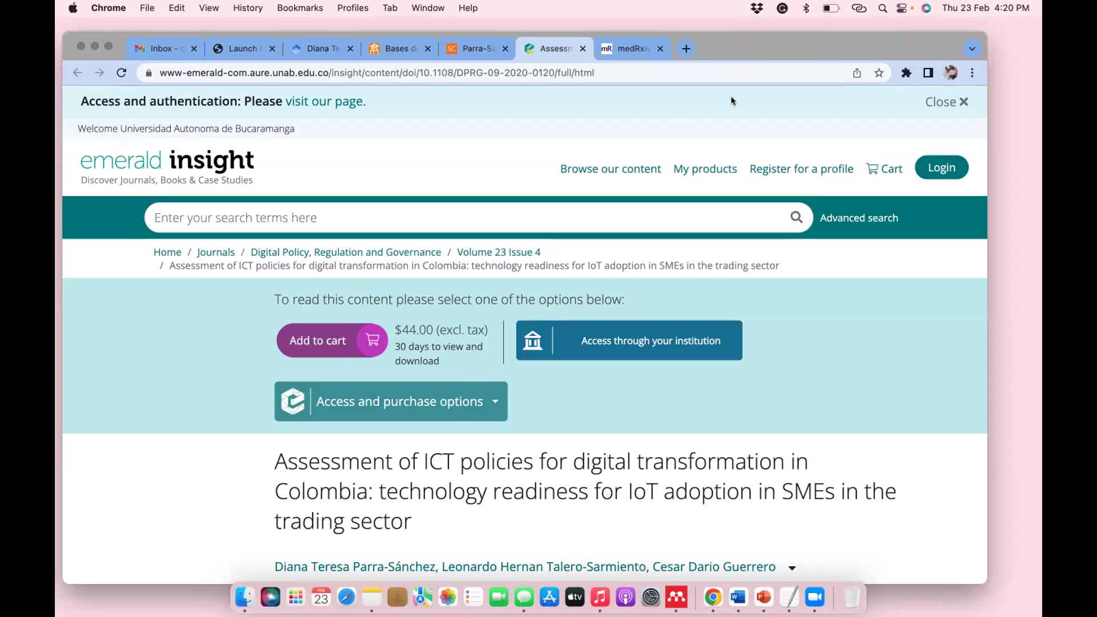
left_click_drag(907, 46, 913, 100)
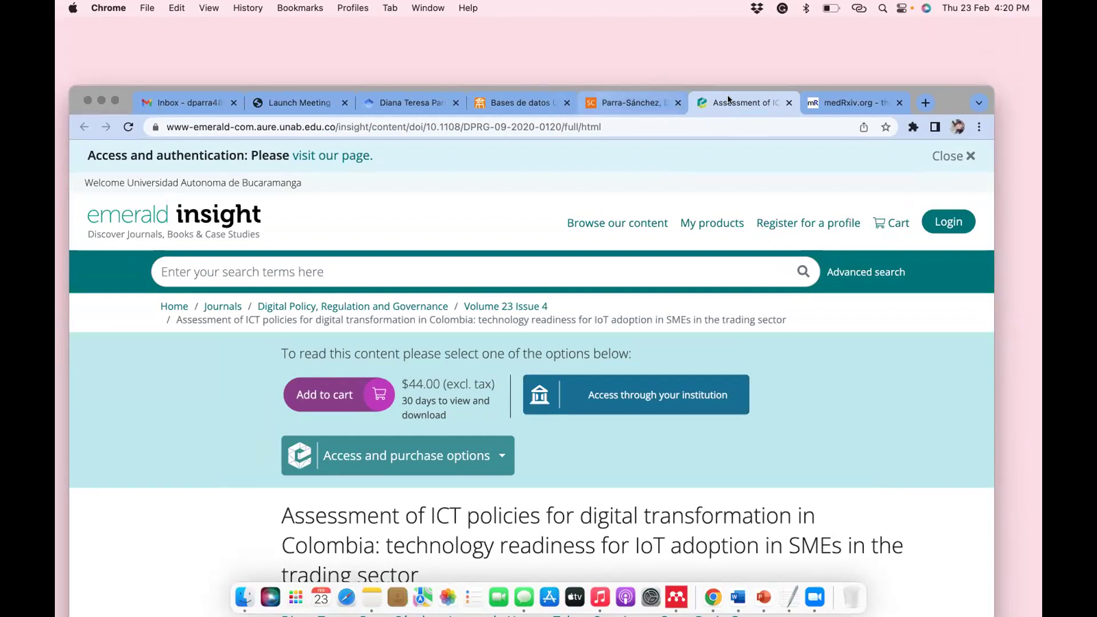
left_click_drag(947, 96, 938, 34)
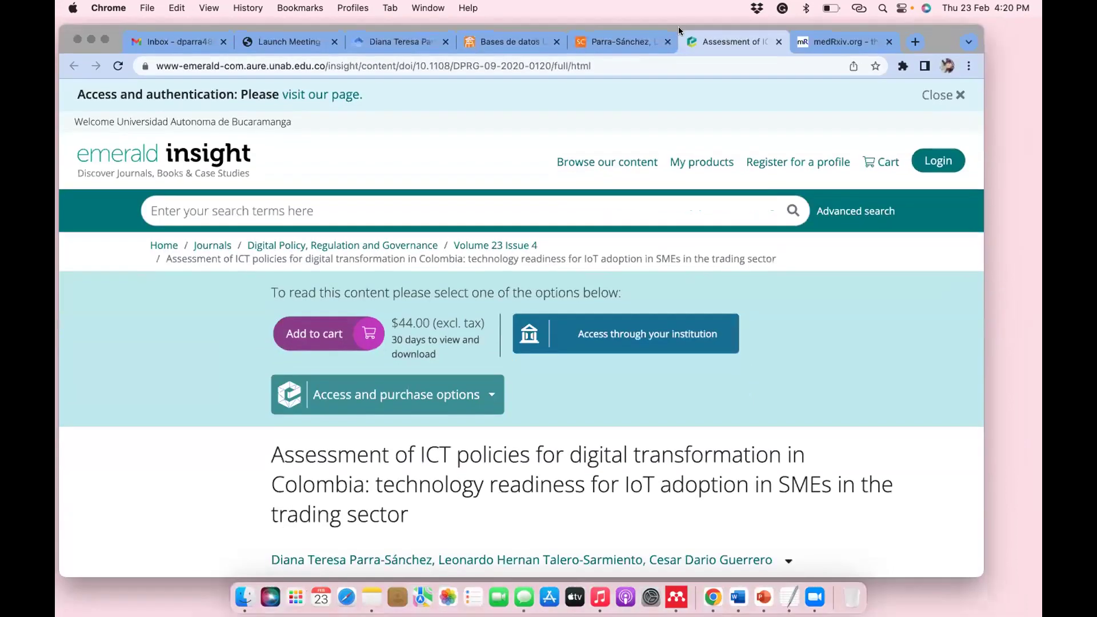
Return to the author's Scopus profile and view the additional author information with other names, profile authenticators, institution history and subject areas
left_click(622, 43)
scroll(657, 343, "down", 3)
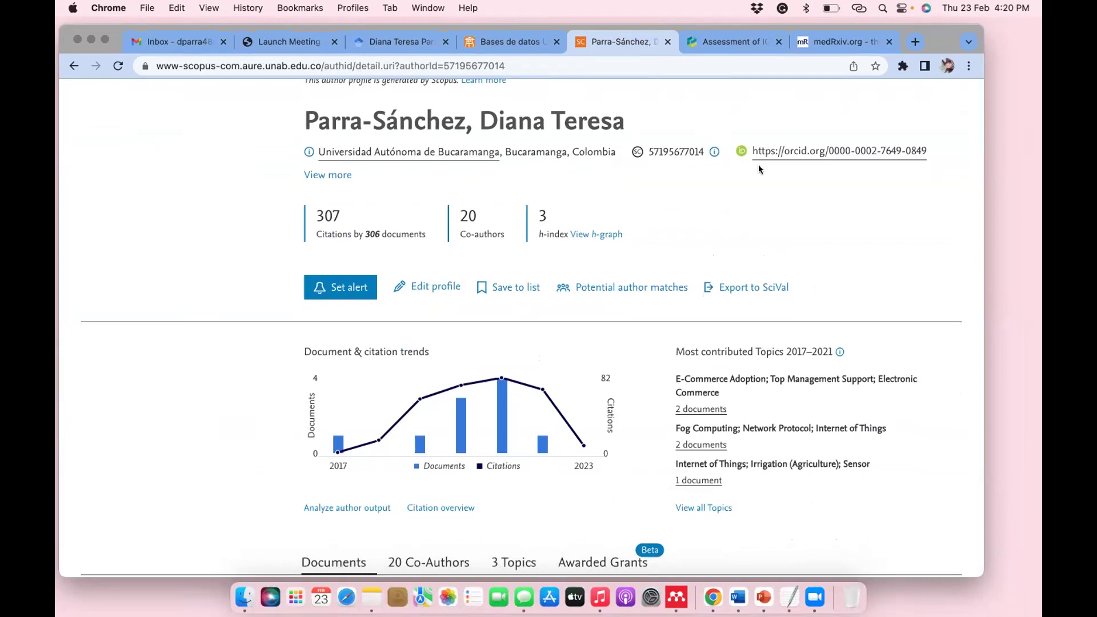
scroll(834, 263, "up", 3)
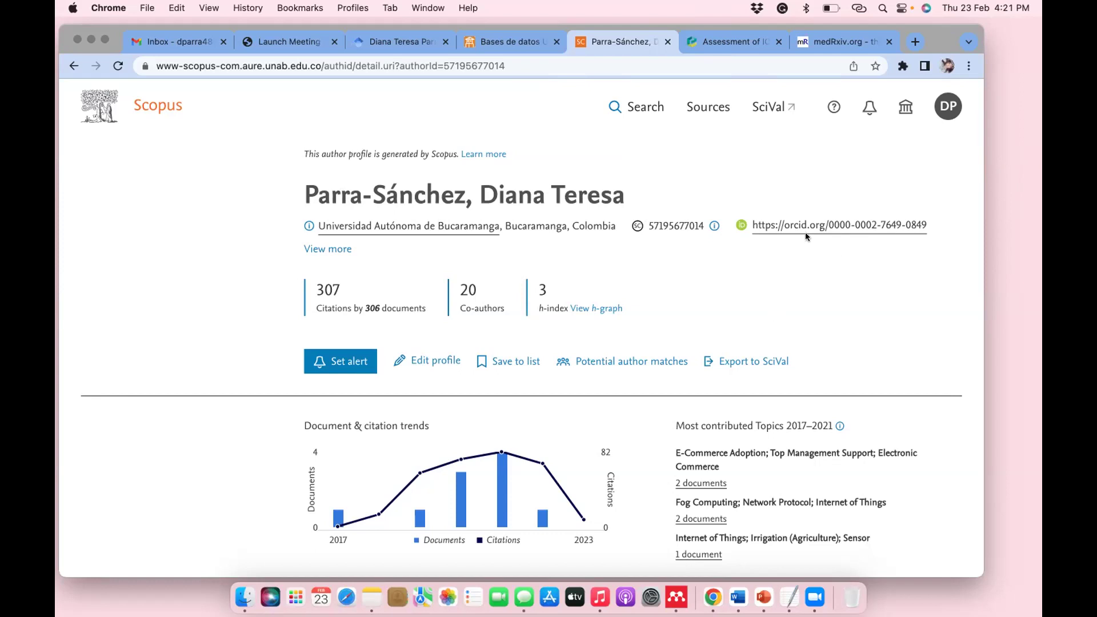
left_click(325, 249)
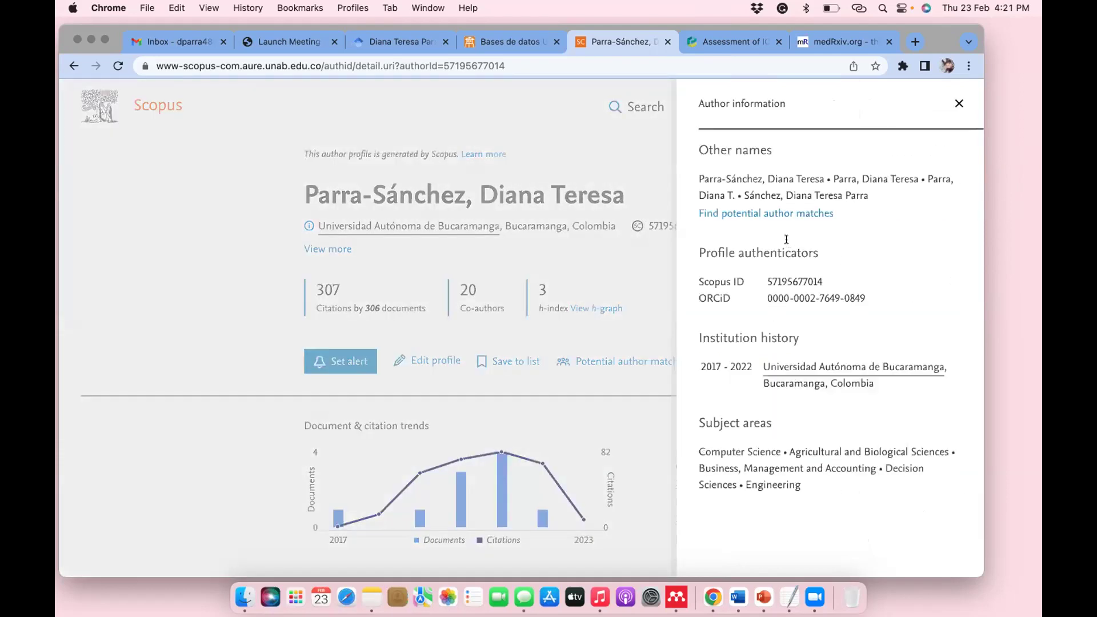
left_click(958, 103)
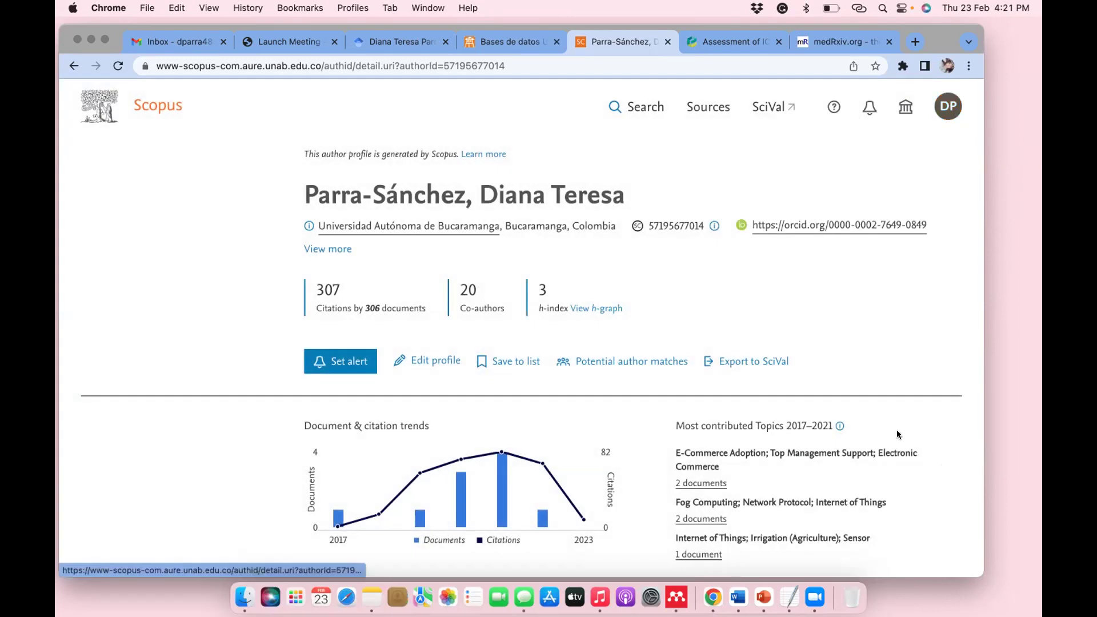
Examine the Scopus profile's metrics, document and citation trends, and most contributed topics
scroll(896, 429, "down", 2)
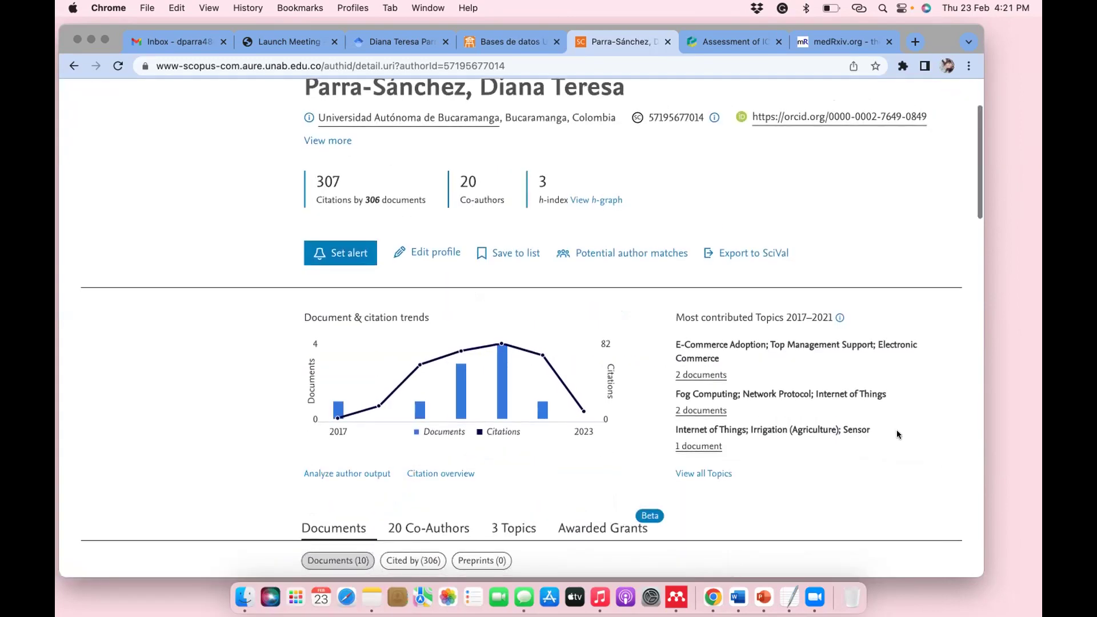
scroll(896, 429, "up", 2)
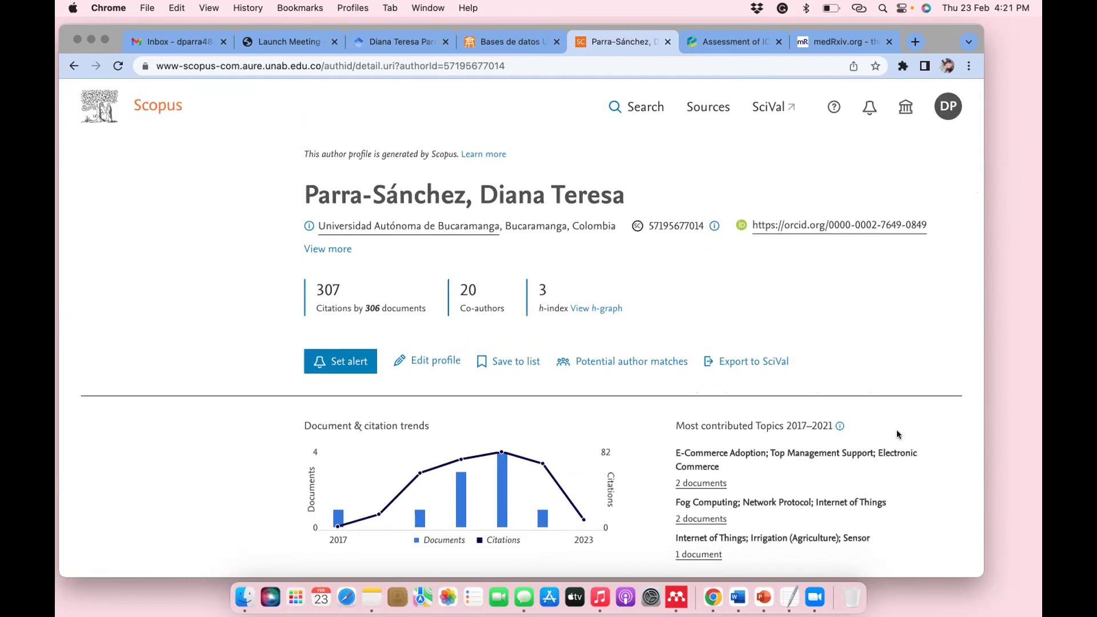
scroll(896, 435, "down", 4)
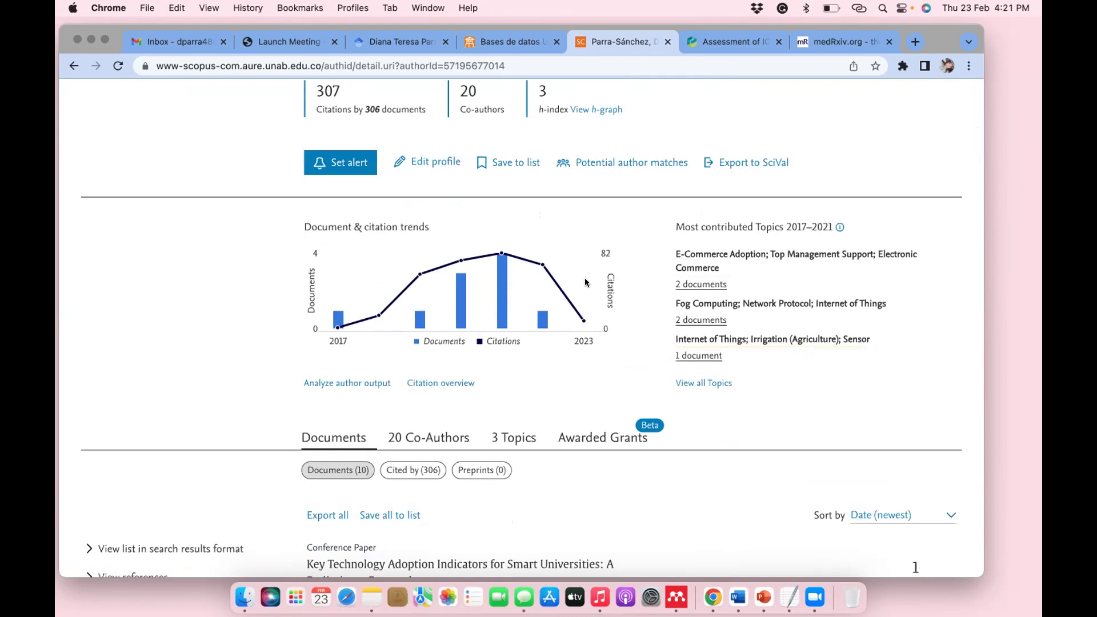
Review the publications listed on the author's Scopus profile with their sources and citation counts
mouse_move(596, 279)
scroll(773, 389, "down", 10)
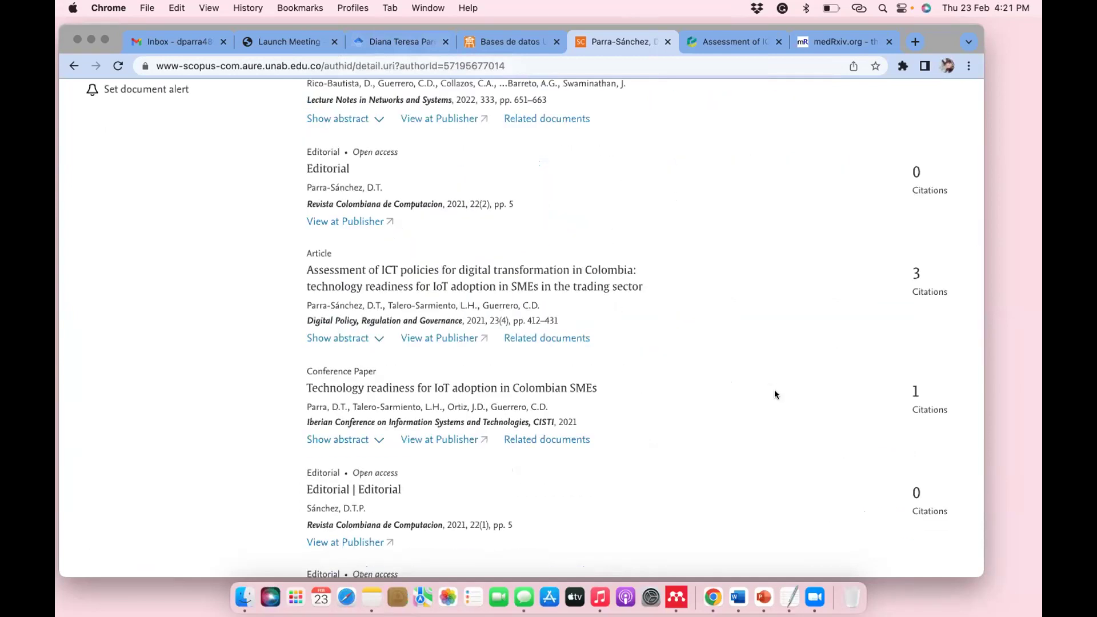
scroll(774, 394, "up", 5)
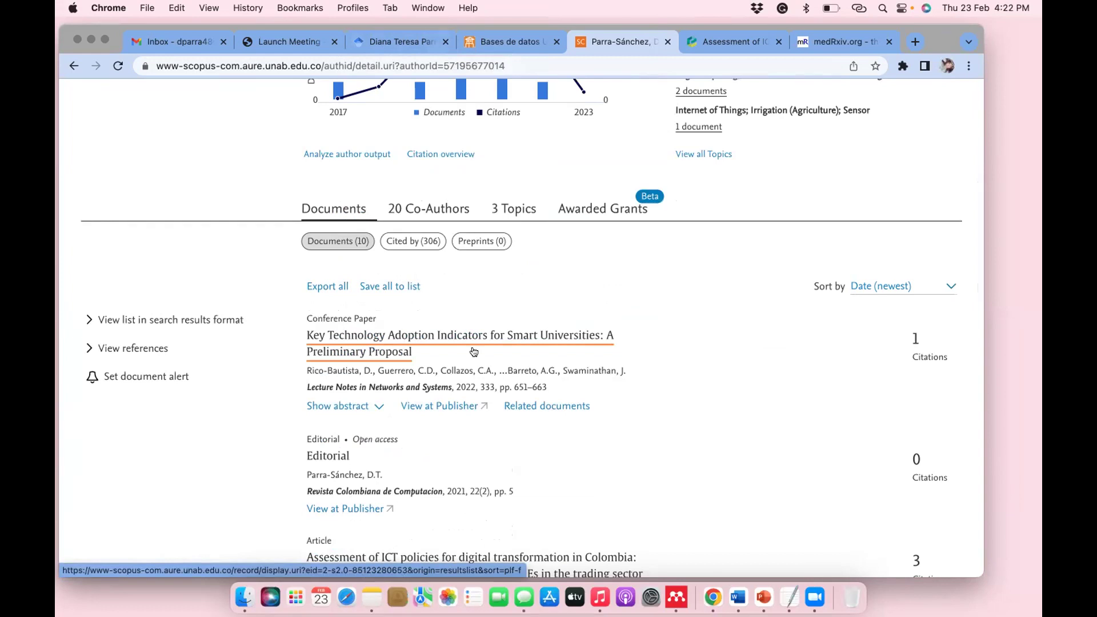
scroll(463, 343, "up", 8)
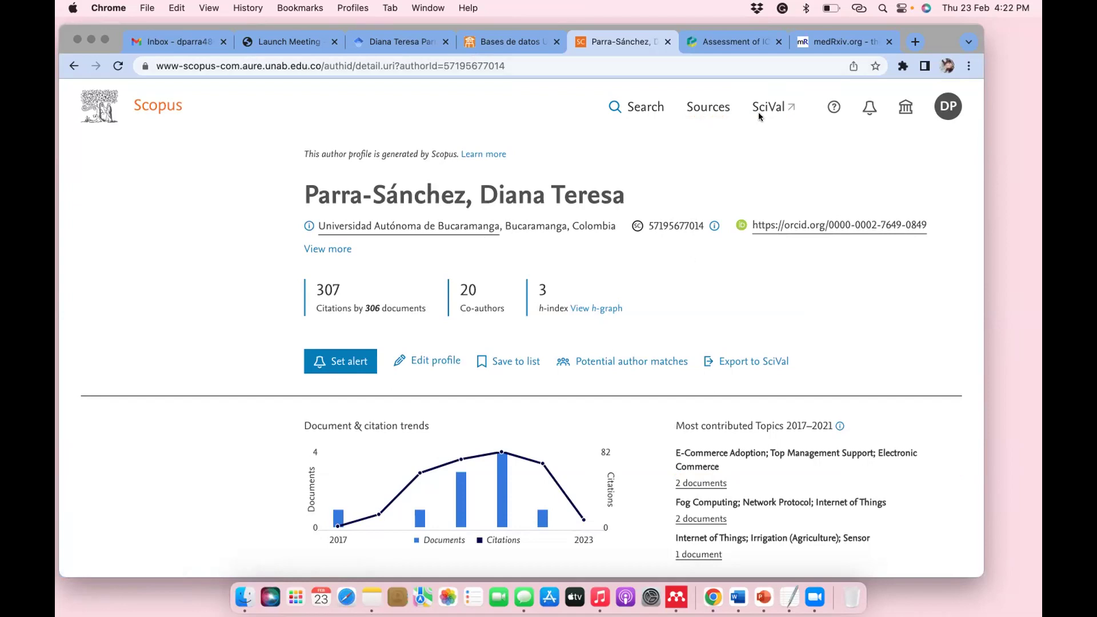
Open the Scopus Sources list and look up the title Biomedica, picking the suggested International Journal of Biology and Biomedical Engineering
left_click(698, 108)
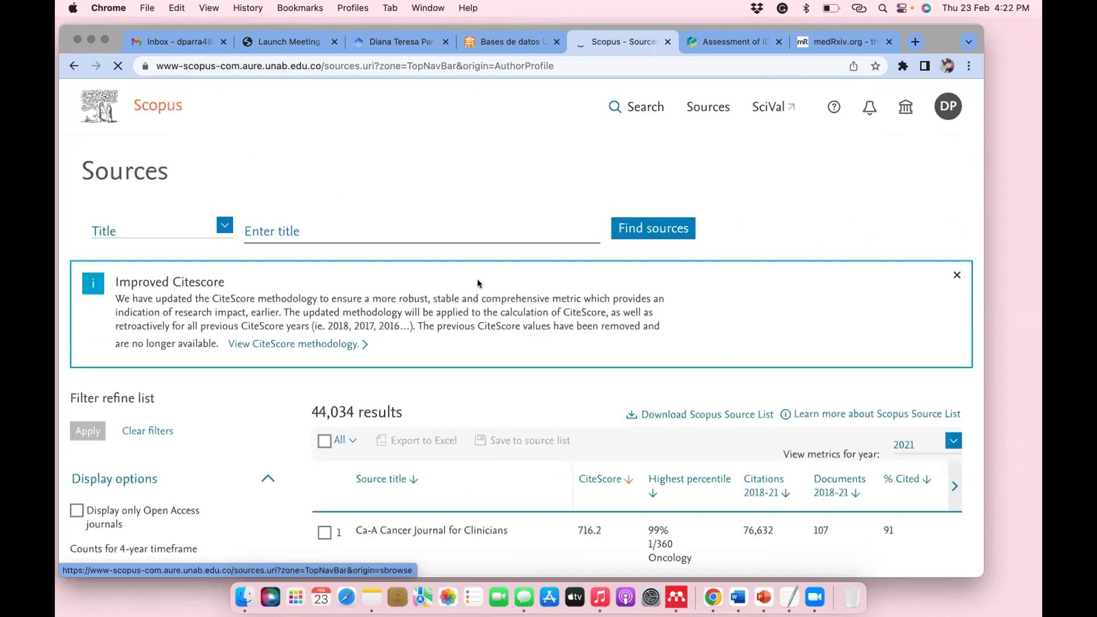
left_click(309, 236)
left_click(309, 231)
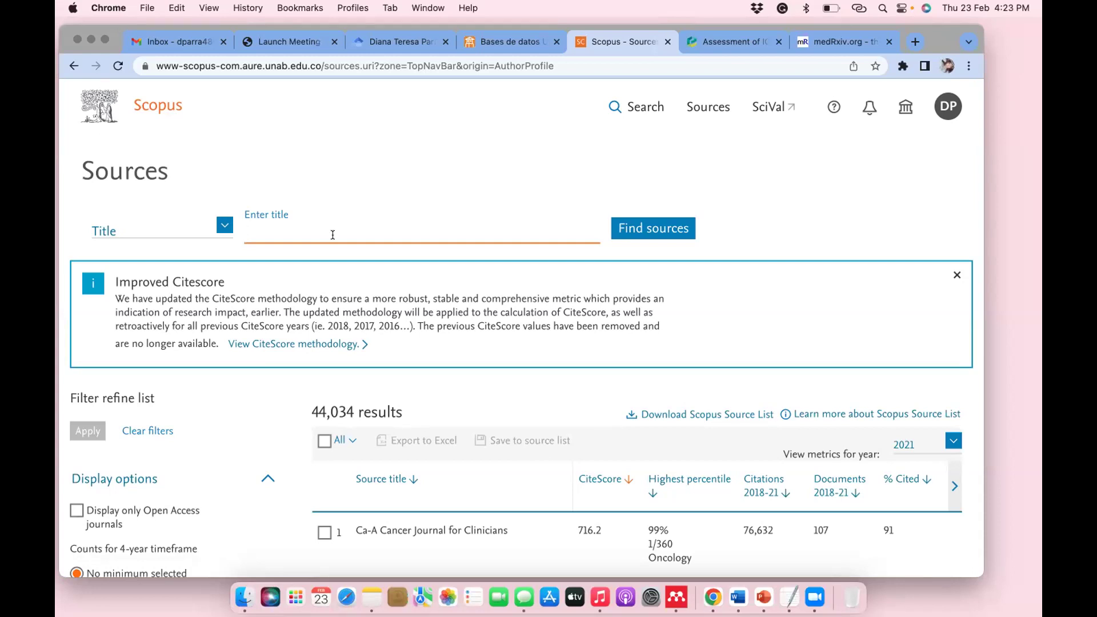
type("Biomedica")
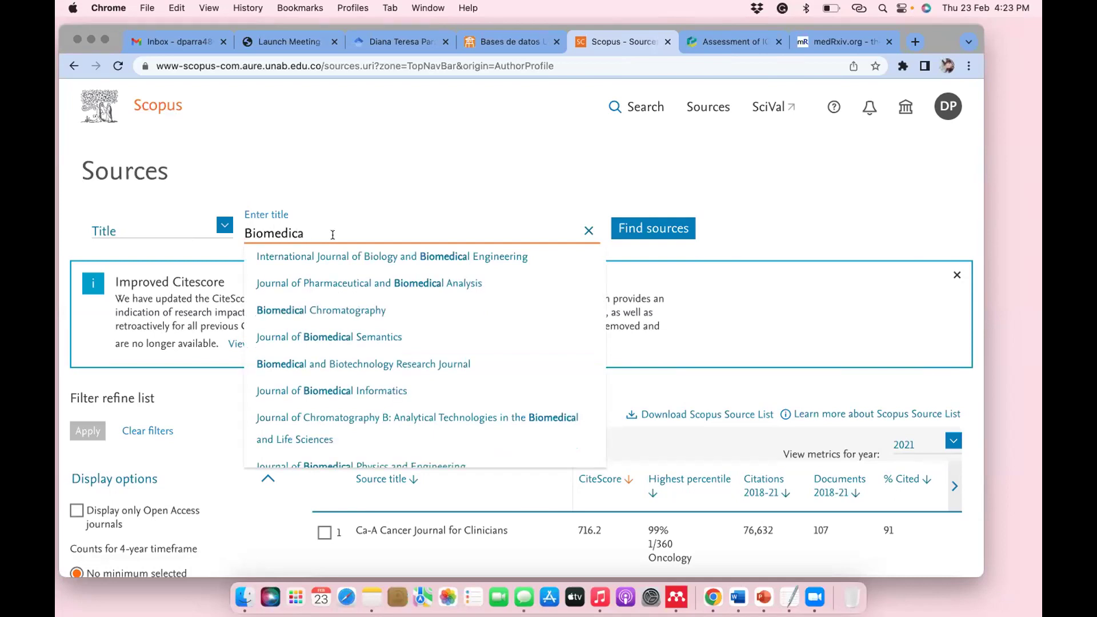
left_click(295, 254)
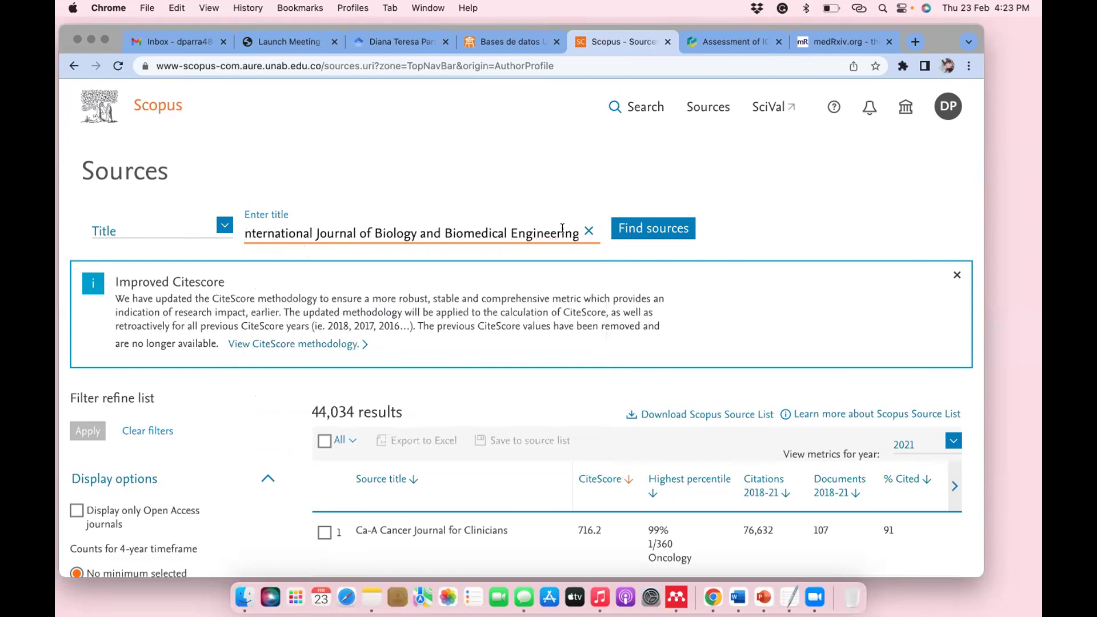
Replace the title with the quoted phrase "Biomédica" and find the matching Scopus sources
left_click(589, 231)
type("Biomédica")
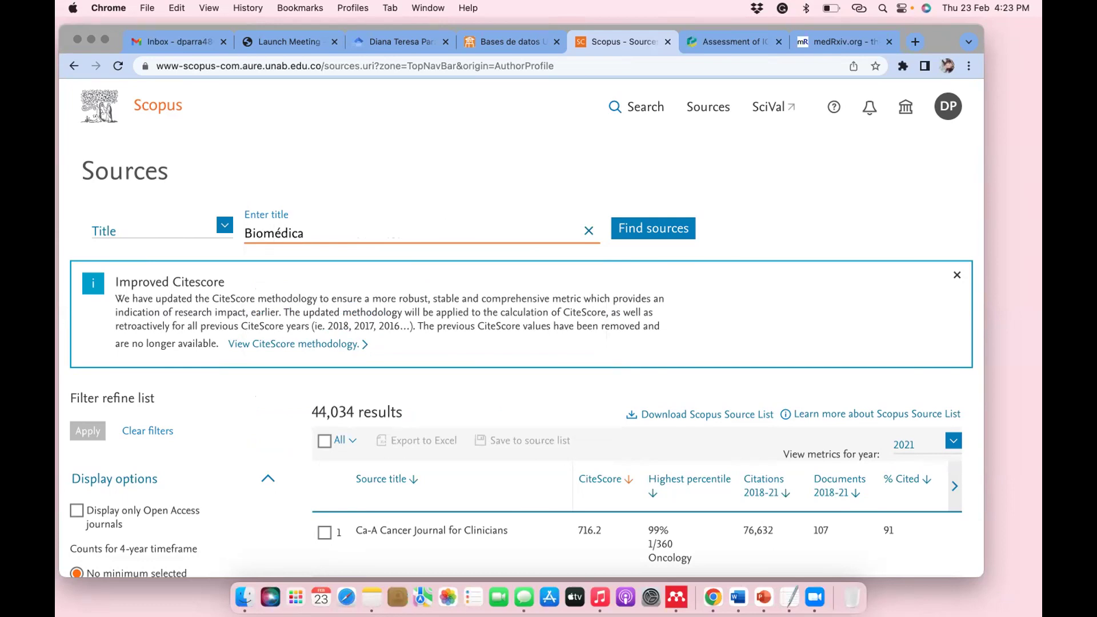
type("\"")
key("Left")
key("Left")
key("Left")
key("Left")
key("Left")
key("Left")
key("Left")
key("Left")
key("Left")
key("Left")
type("\"")
left_click(661, 227)
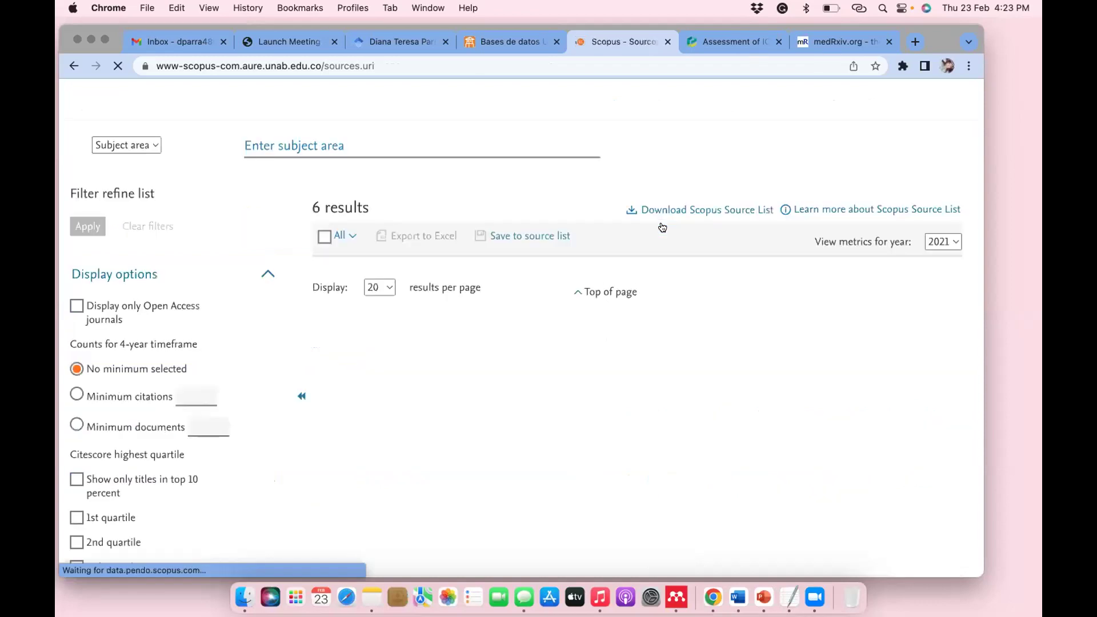
Open the source details of the open-access journal Biomedica in a new tab and switch to them
scroll(609, 410, "down", 5)
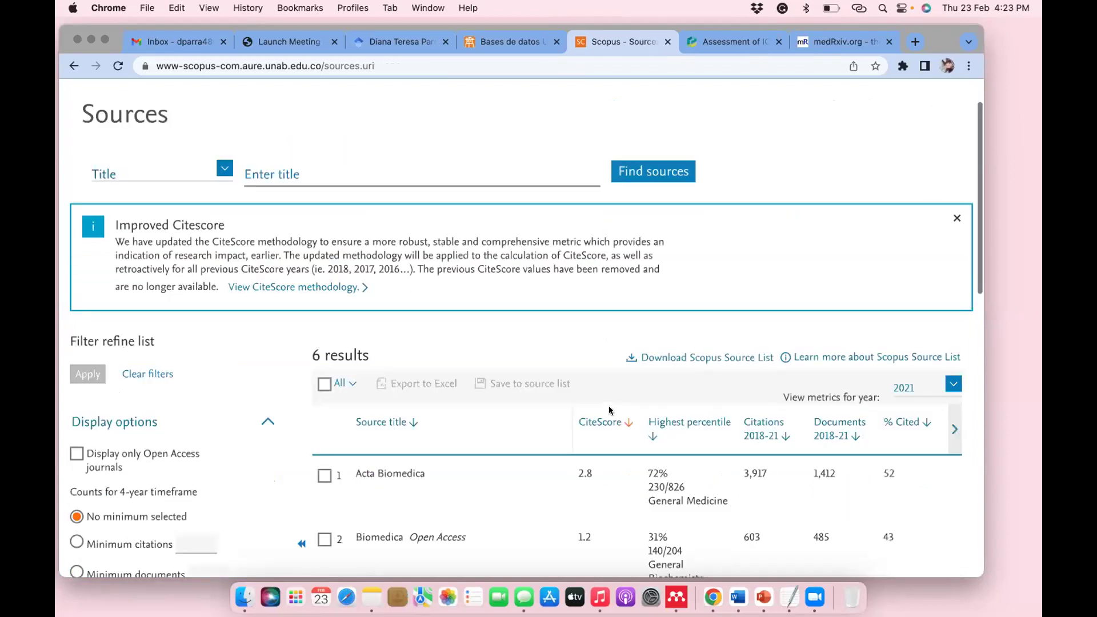
scroll(609, 410, "down", 3)
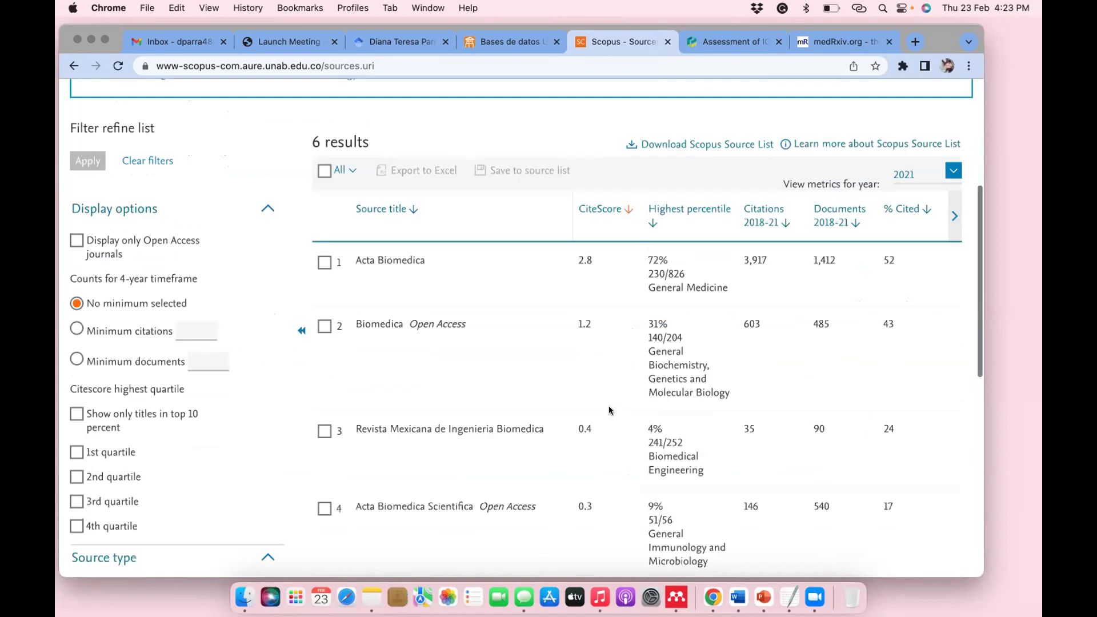
right_click(370, 327)
left_click(379, 334)
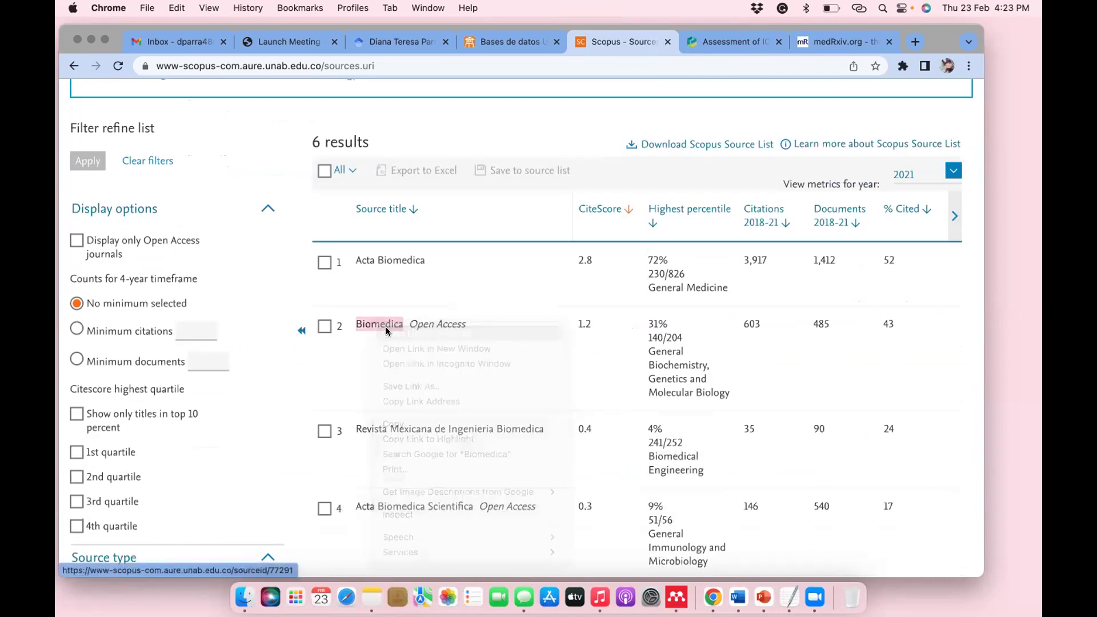
scroll(555, 412, "down", 4)
scroll(626, 118, "up", 7)
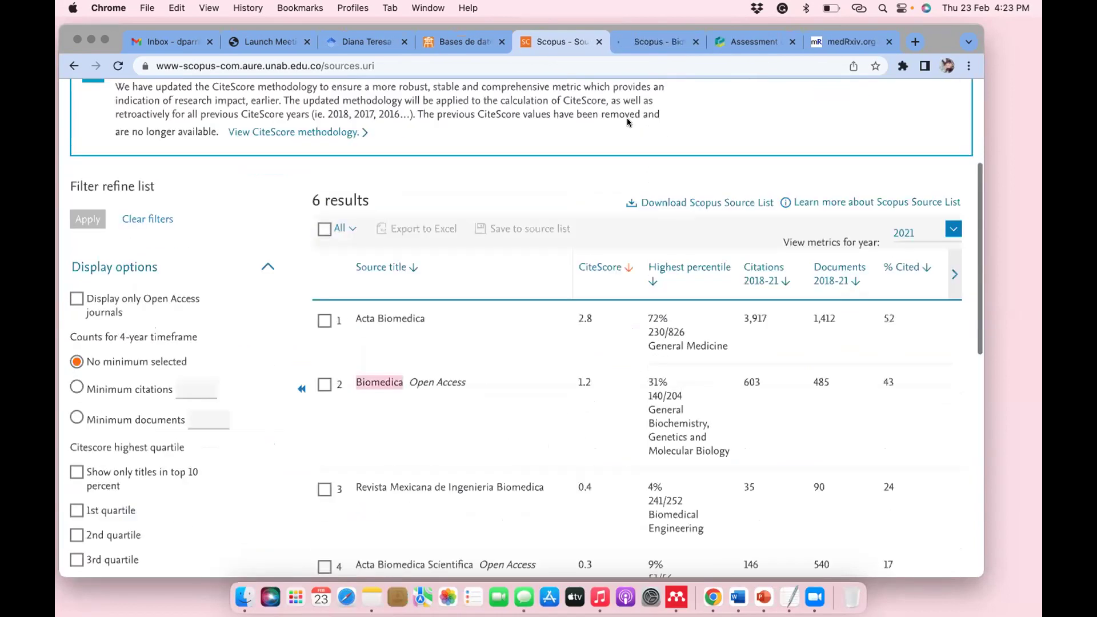
left_click(654, 41)
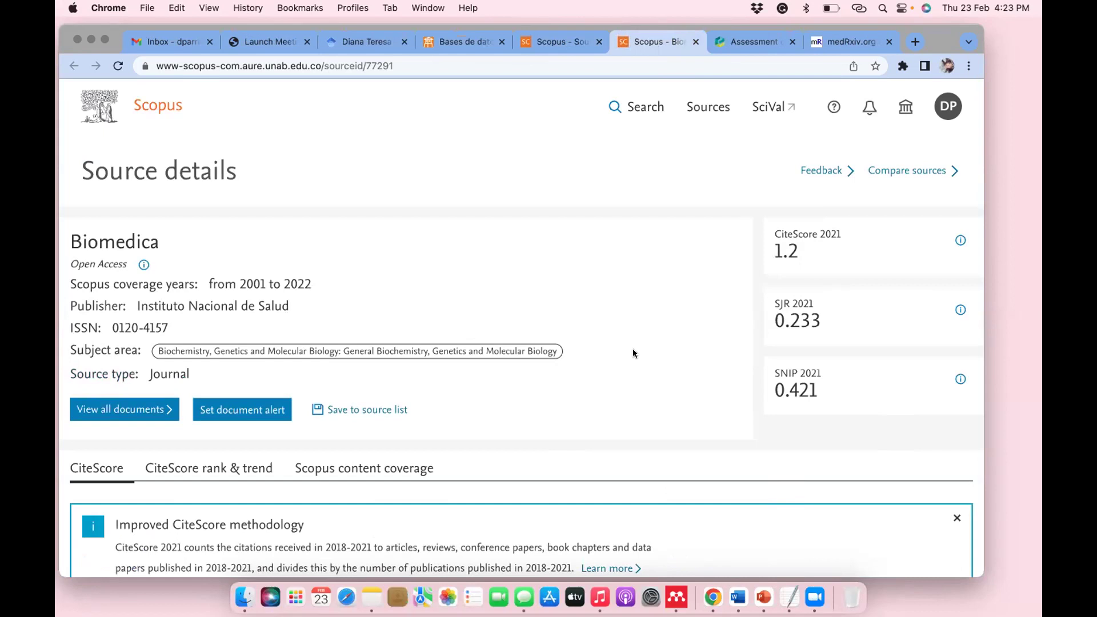
Examine Biomedica's coverage years, publisher, subject area, CiteScore, CiteScoreTracker 2022 and CiteScore rank
scroll(628, 350, "down", 2)
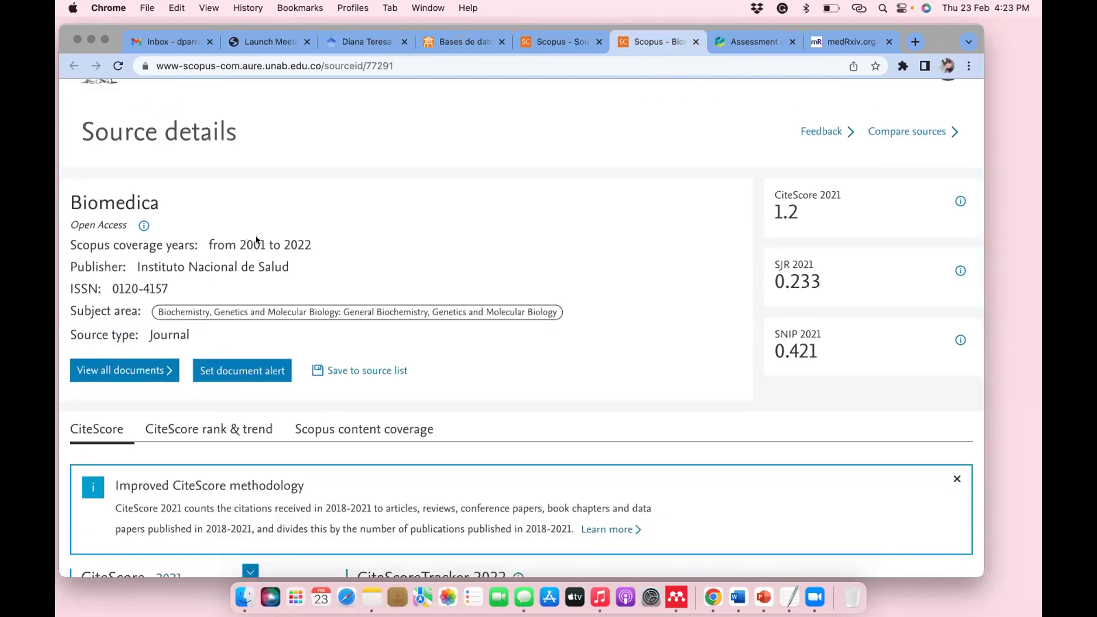
scroll(256, 236, "down", 2)
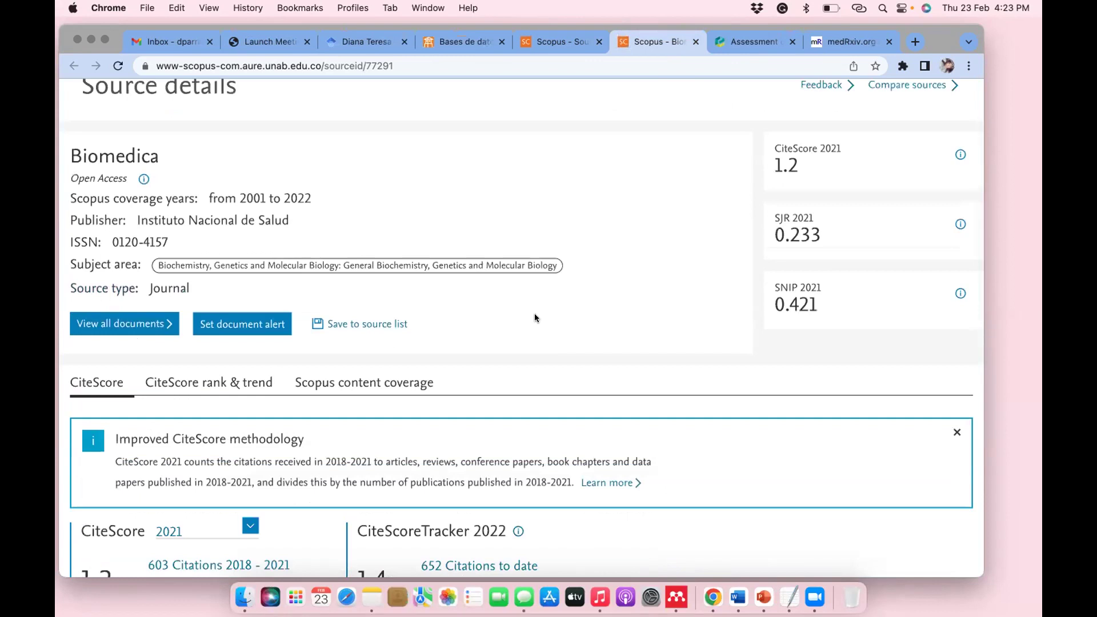
scroll(533, 314, "down", 3)
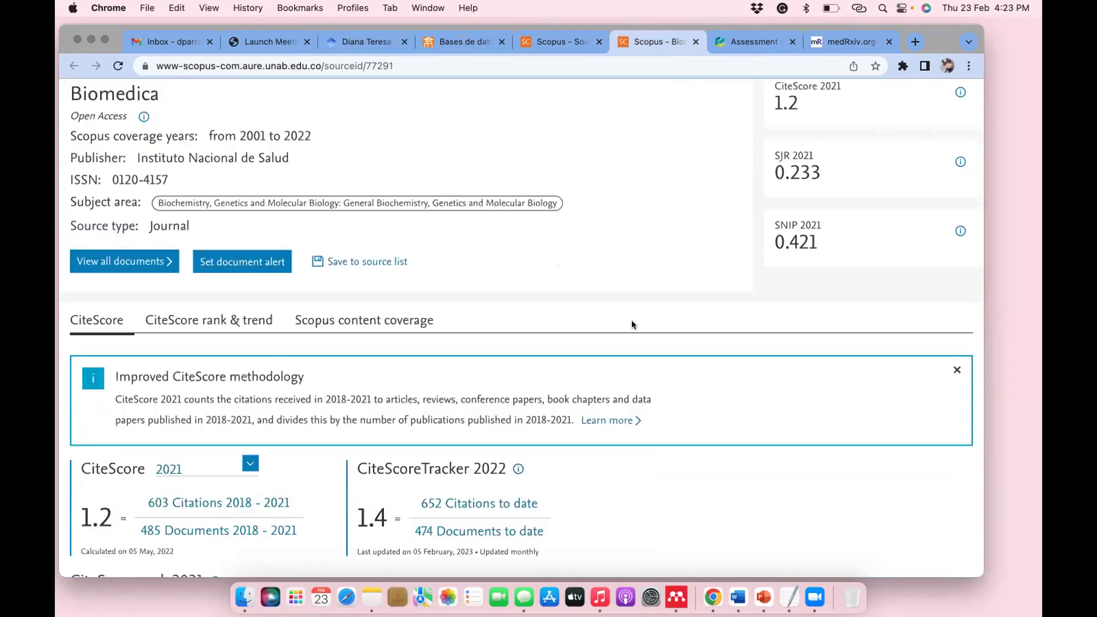
scroll(631, 321, "down", 5)
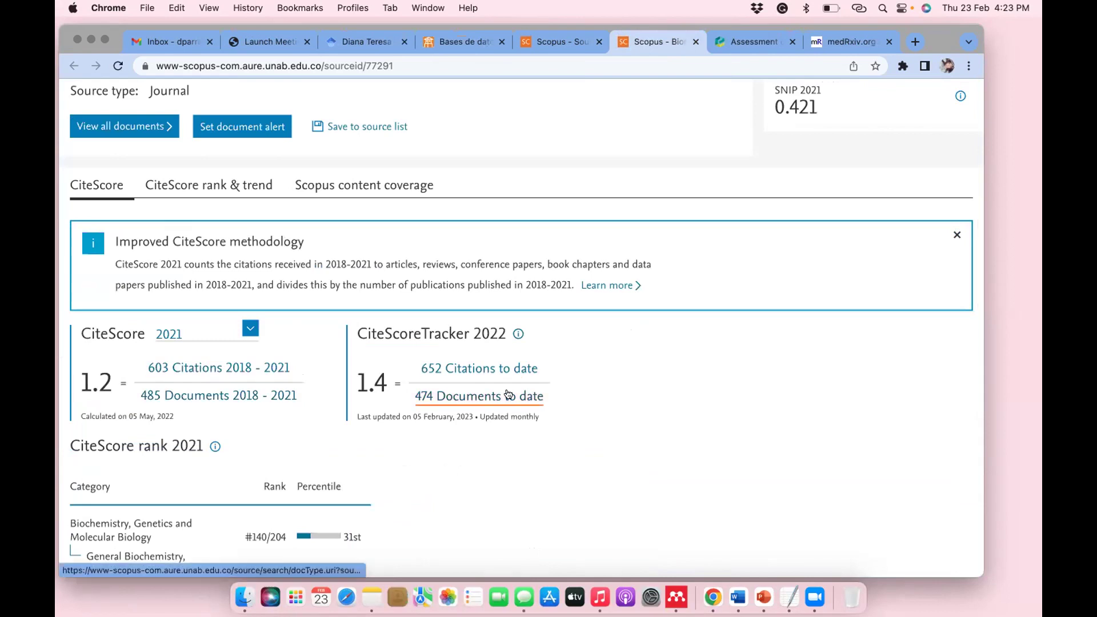
scroll(497, 396, "down", 4)
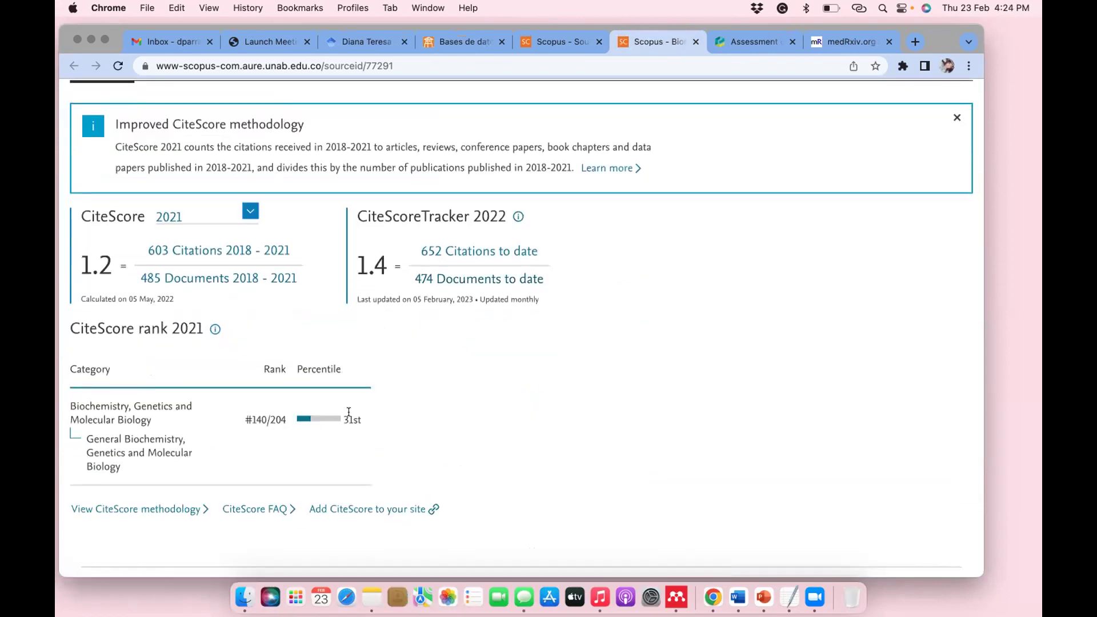
scroll(523, 384, "down", 3)
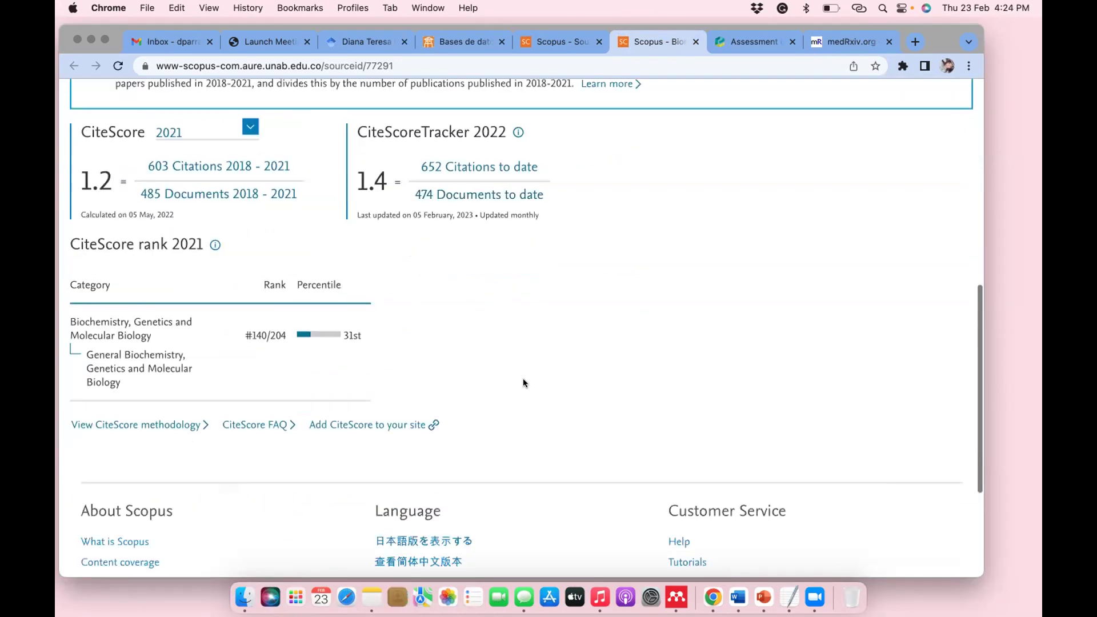
scroll(523, 382, "up", 10)
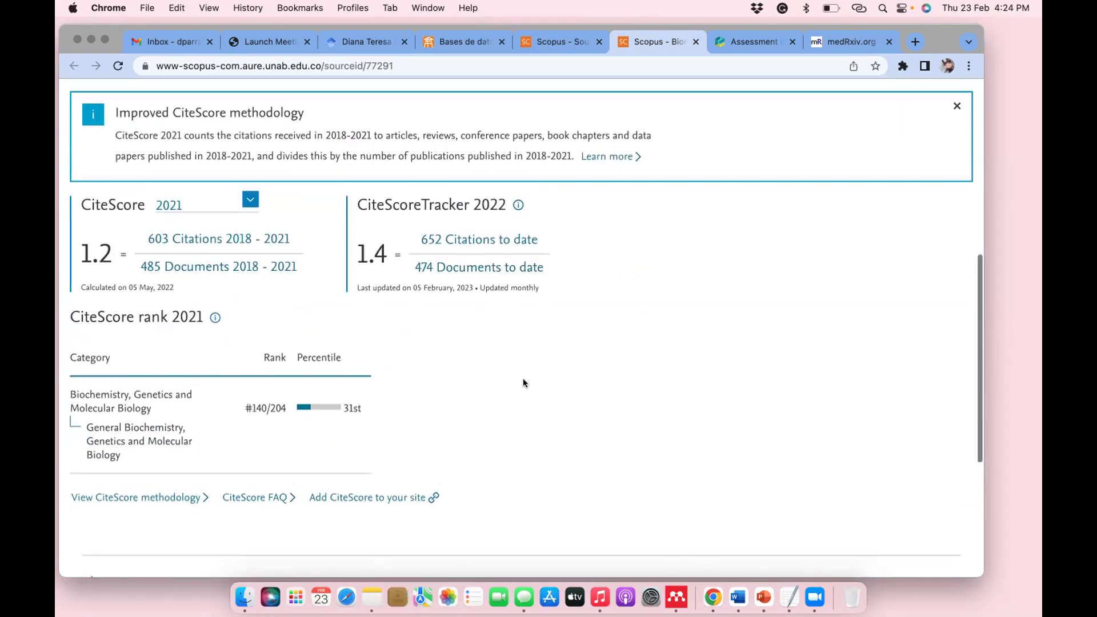
scroll(523, 383, "down", 1)
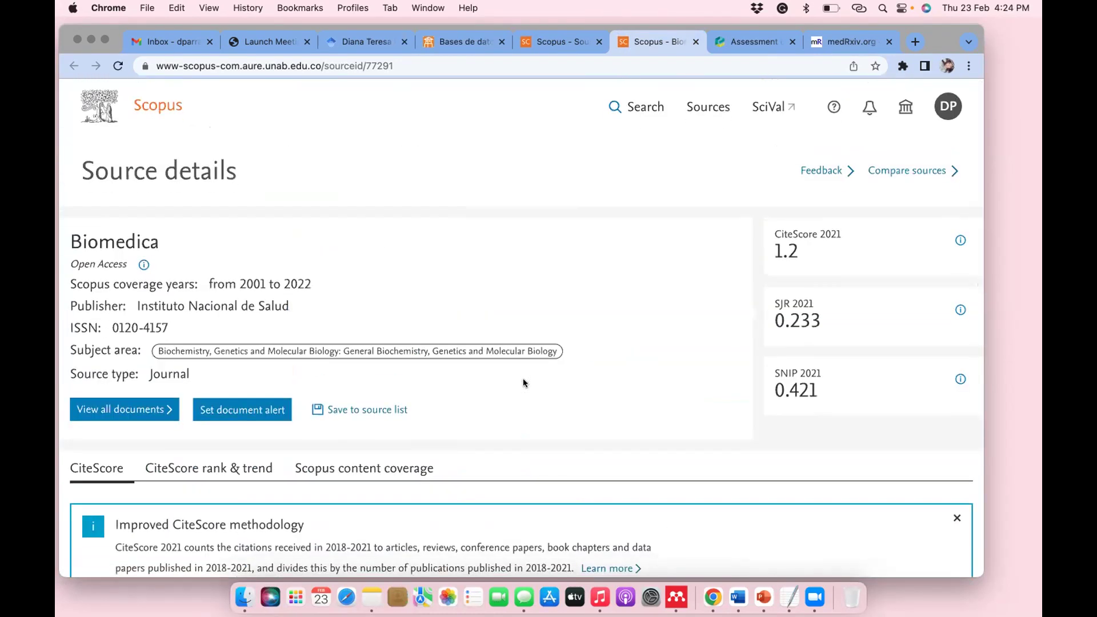
Select Biomedica's ISSN, 0120-4157, and search for publindex in a new tab to reach the Publindex site
left_click_drag(167, 322, 112, 322)
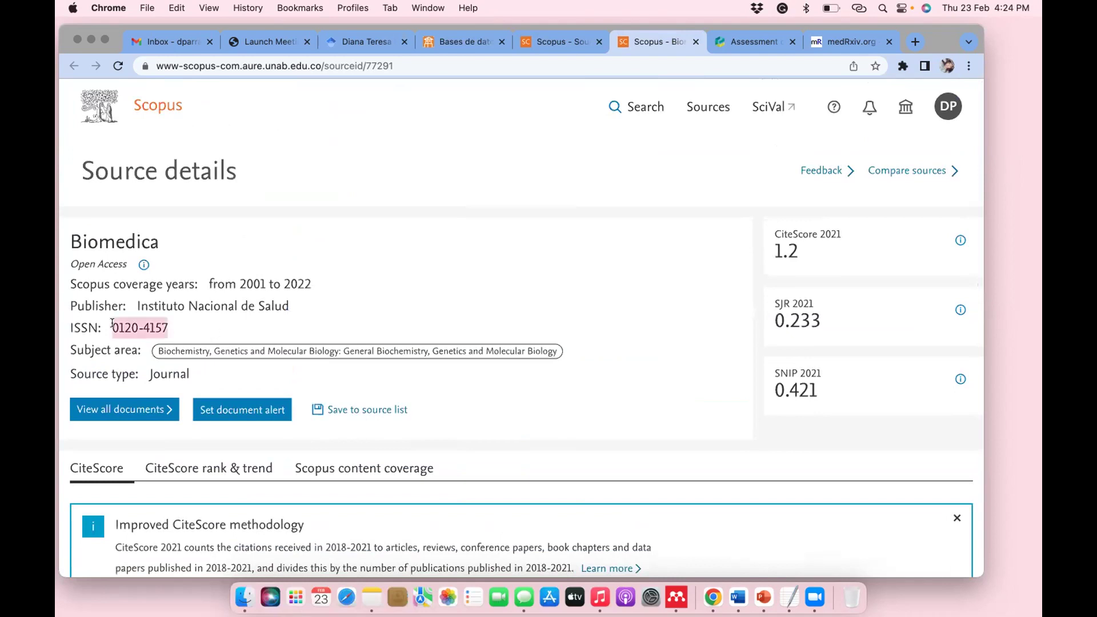
left_click(912, 42)
type("publind")
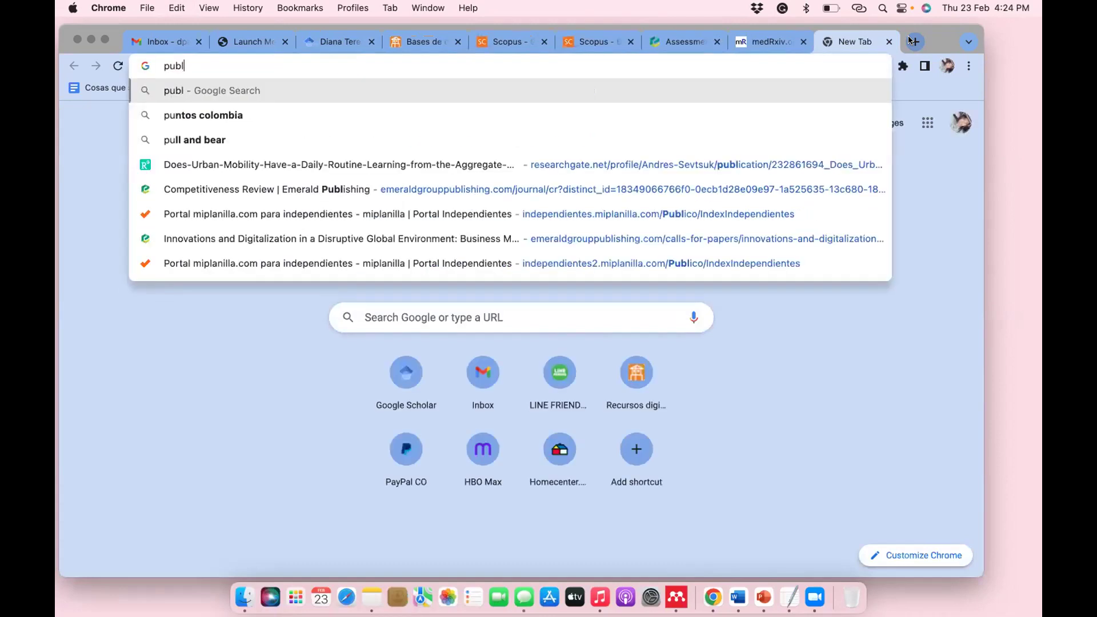
key("Down")
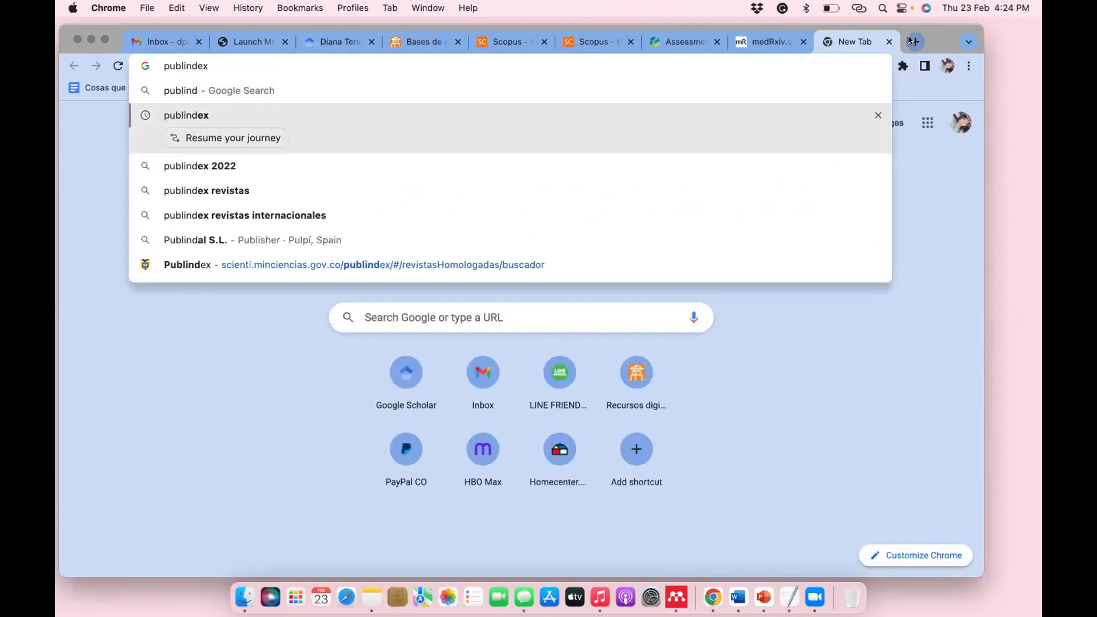
key("Return")
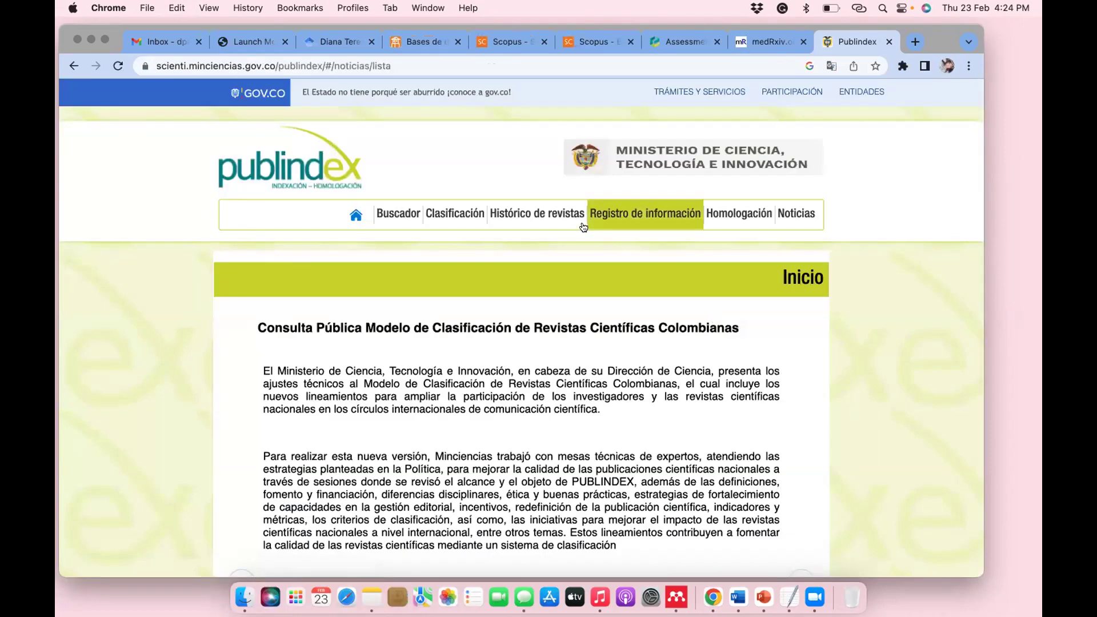
Open Publindex's journal classification page and review its categories A1, A2, B and C
left_click(434, 215)
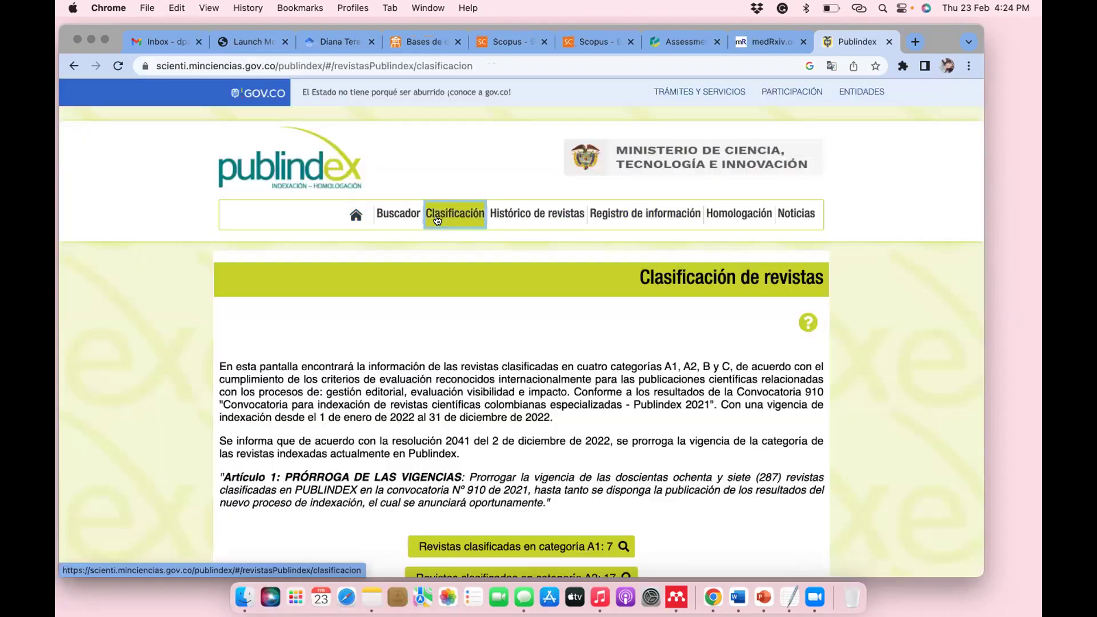
scroll(530, 462, "down", 1)
scroll(531, 467, "down", 5)
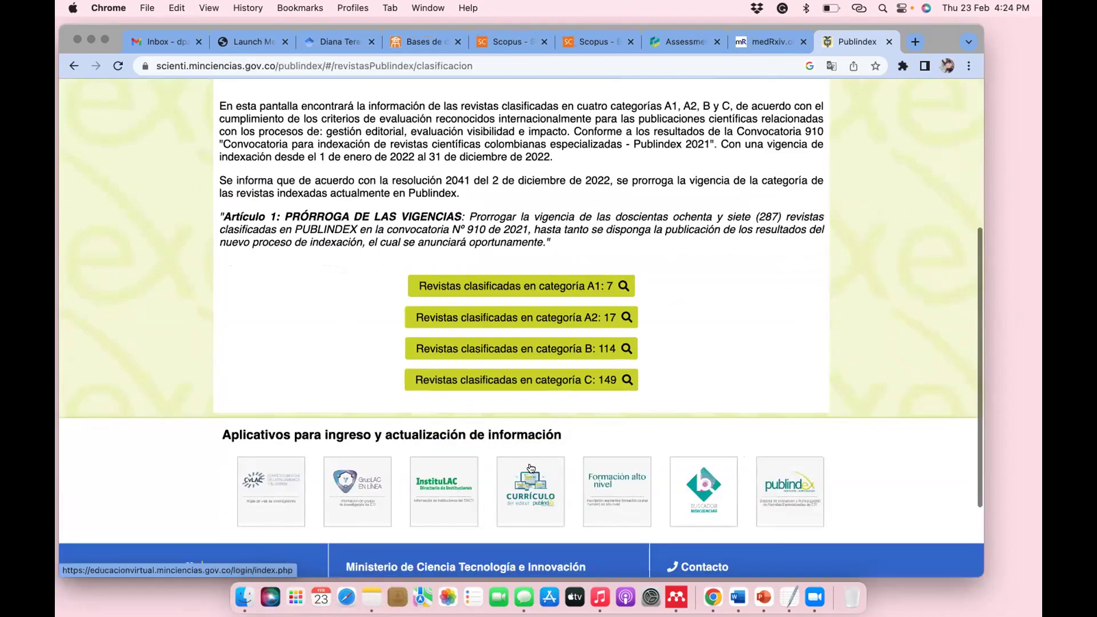
scroll(530, 467, "up", 3)
scroll(530, 465, "down", 2)
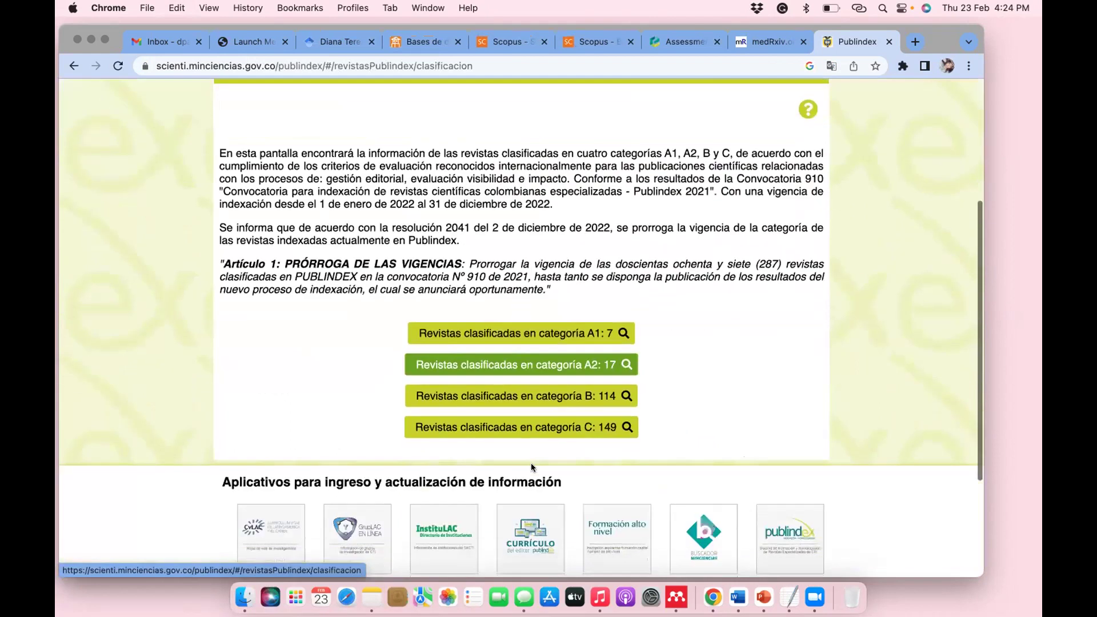
View the journals classified in category A1 and return to the classification overview
left_click(568, 337)
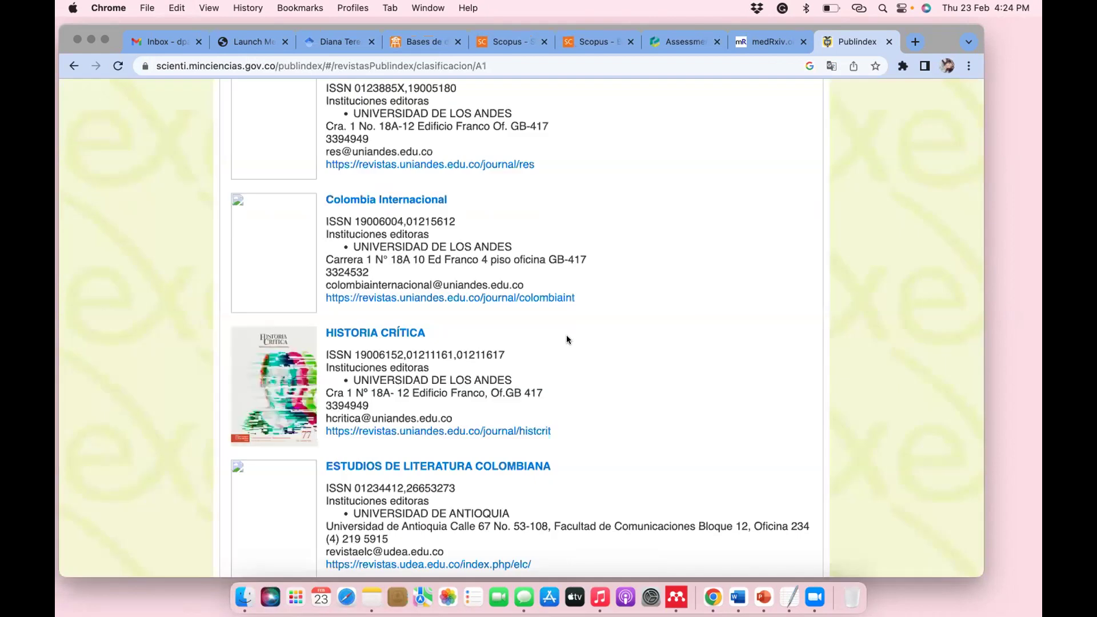
scroll(566, 339, "up", 3)
scroll(567, 339, "down", 10)
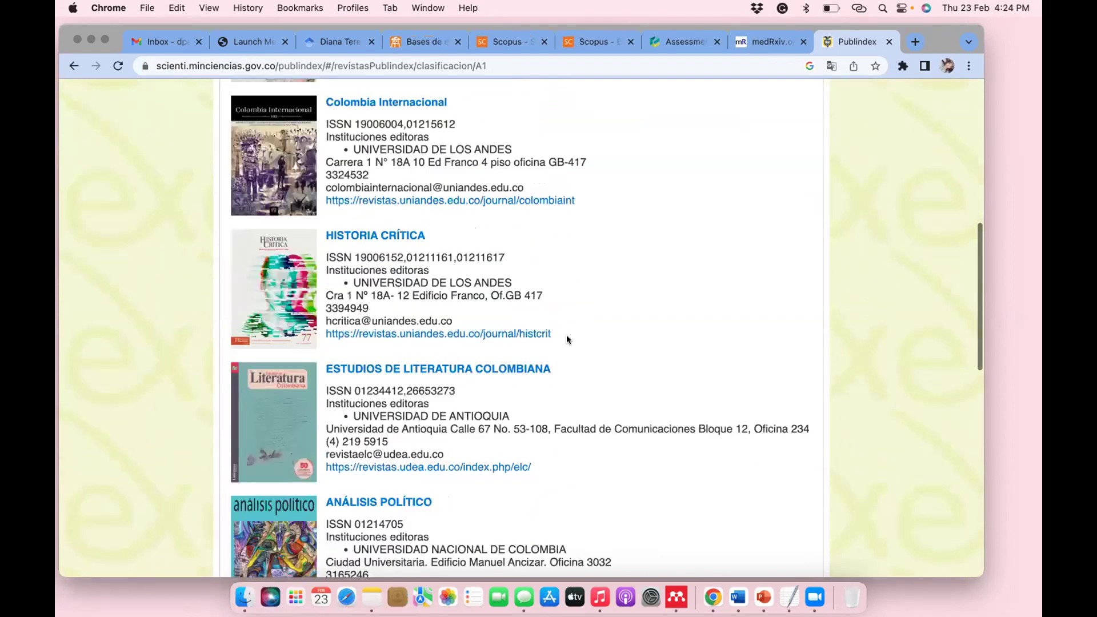
scroll(566, 339, "down", 5)
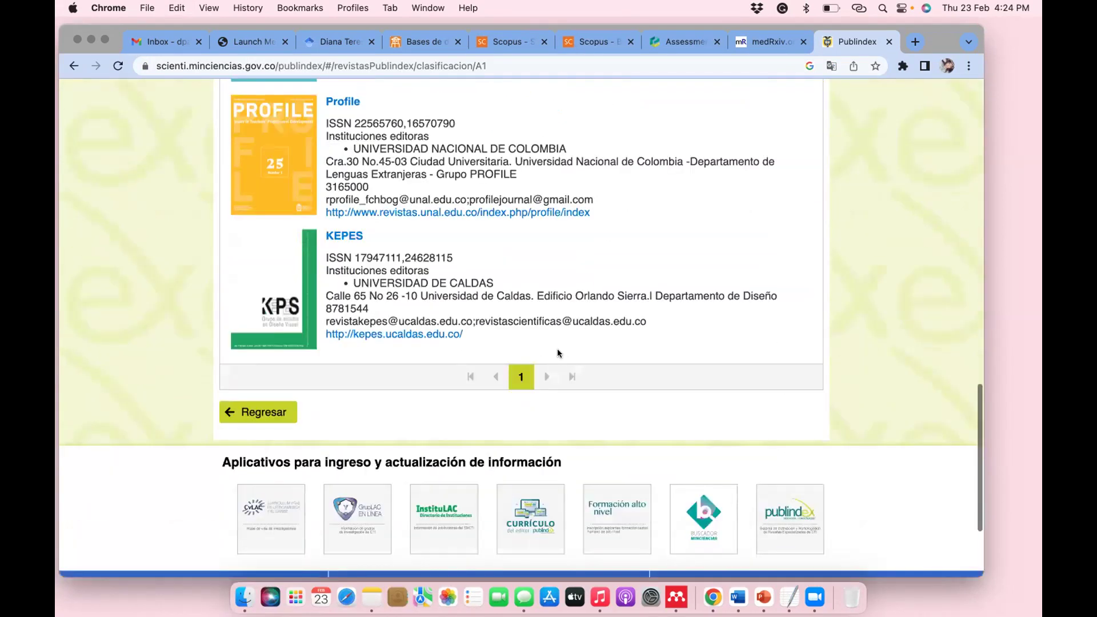
left_click(277, 416)
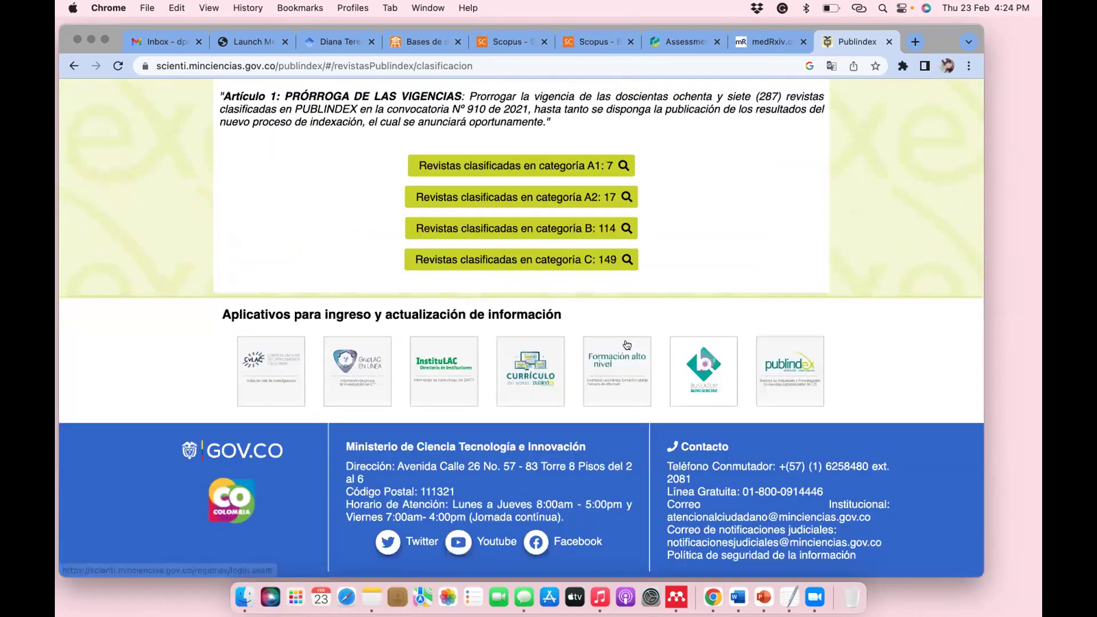
scroll(627, 345, "up", 5)
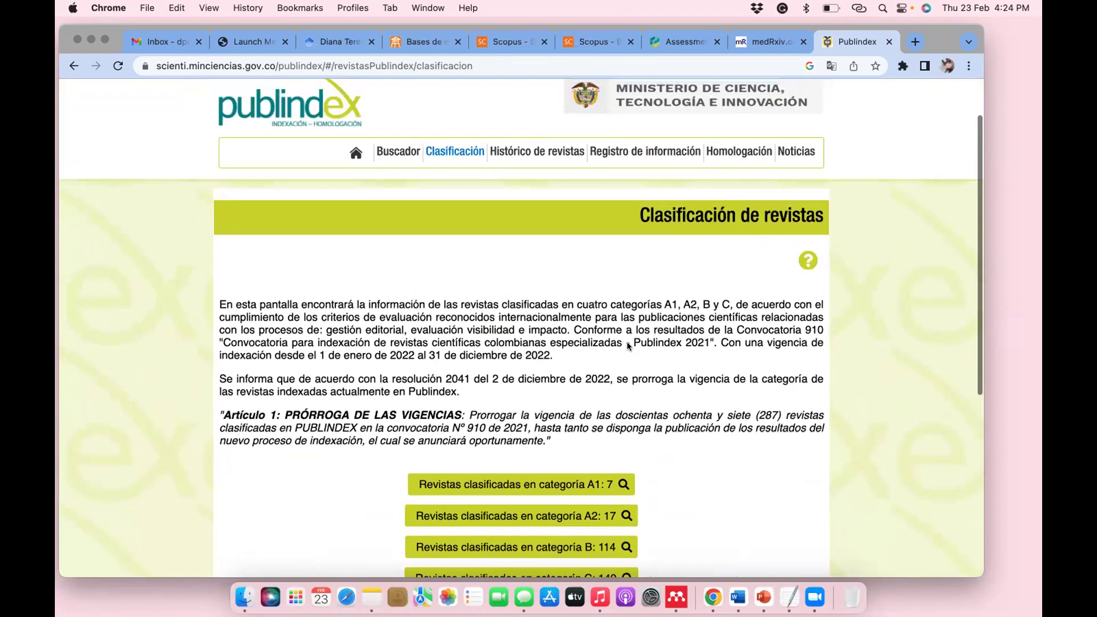
scroll(626, 341, "down", 3)
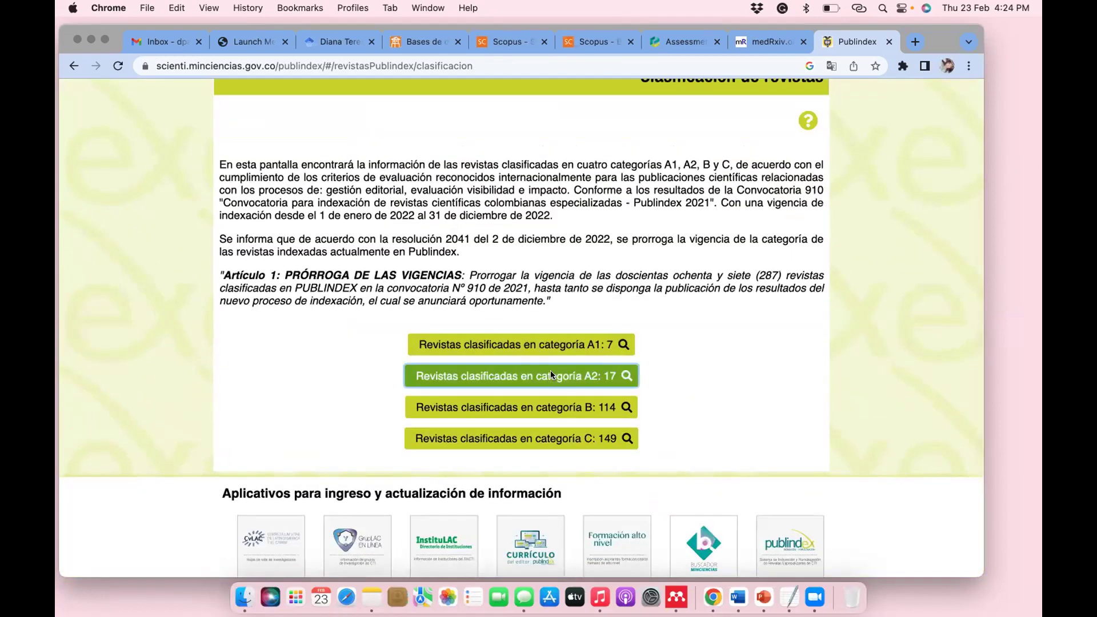
View the journals classified in category A2, going through both pages of the list
left_click(550, 376)
scroll(550, 371, "down", 10)
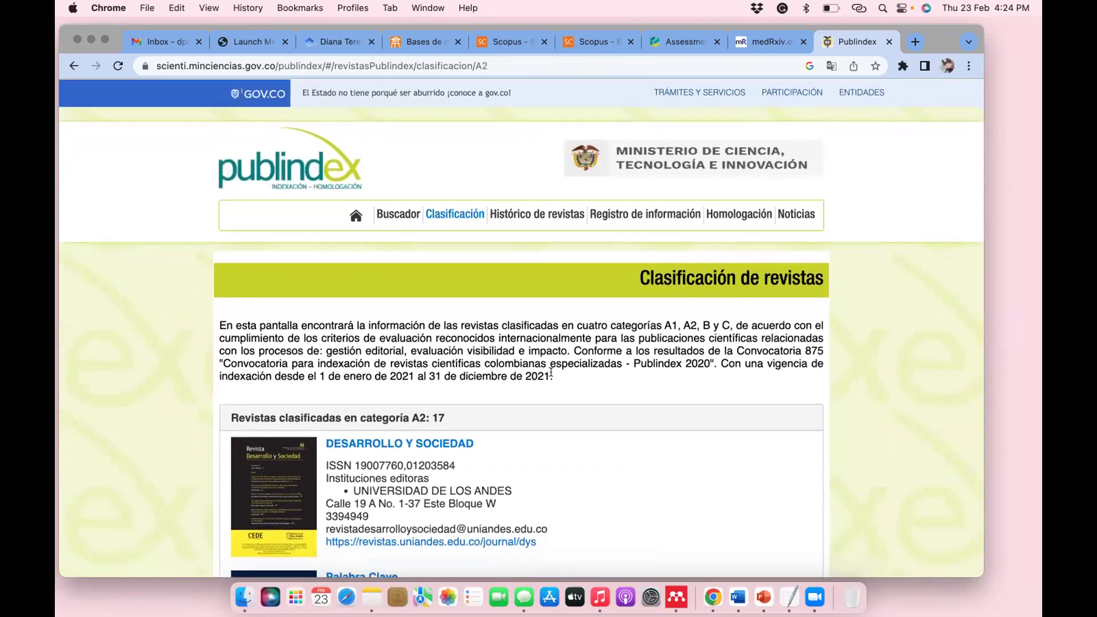
scroll(550, 373, "down", 10)
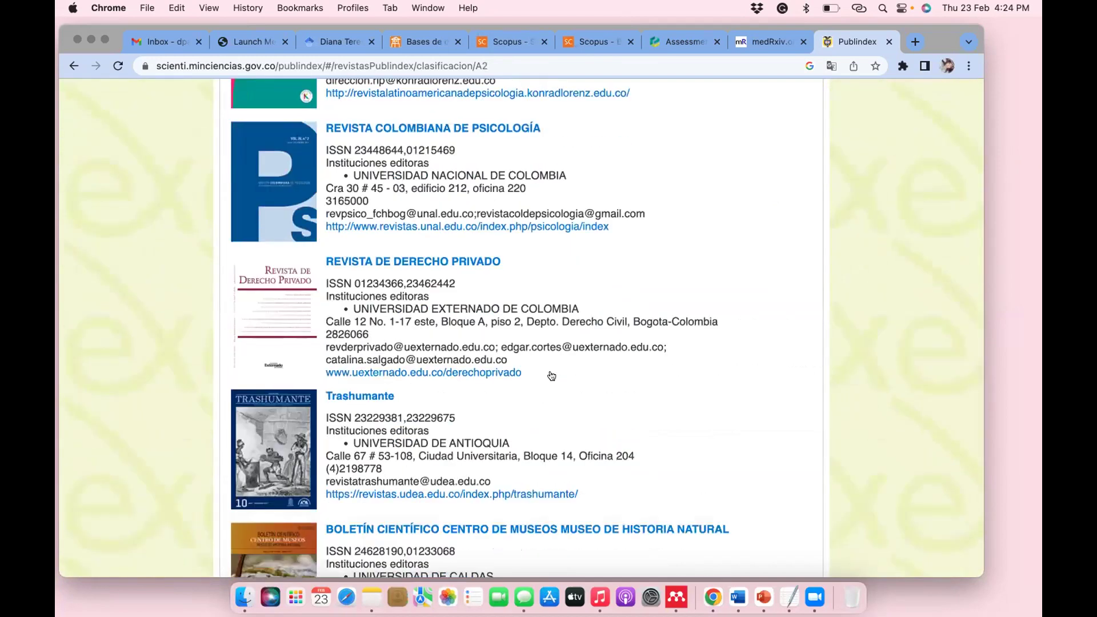
scroll(551, 374, "down", 5)
left_click(526, 381)
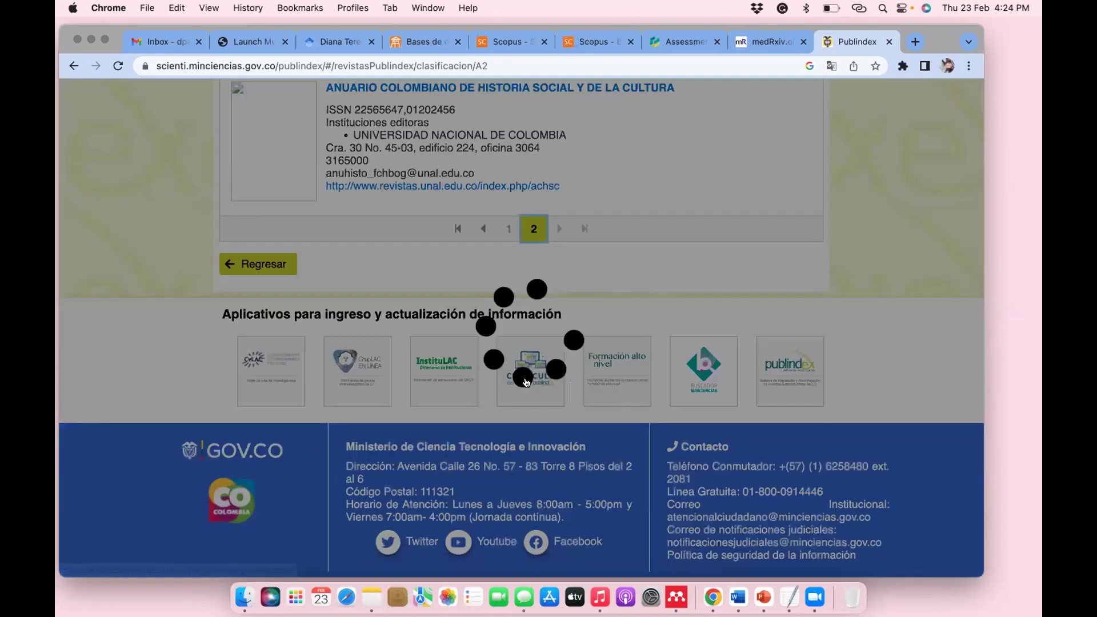
scroll(687, 424, "up", 4)
scroll(688, 422, "up", 15)
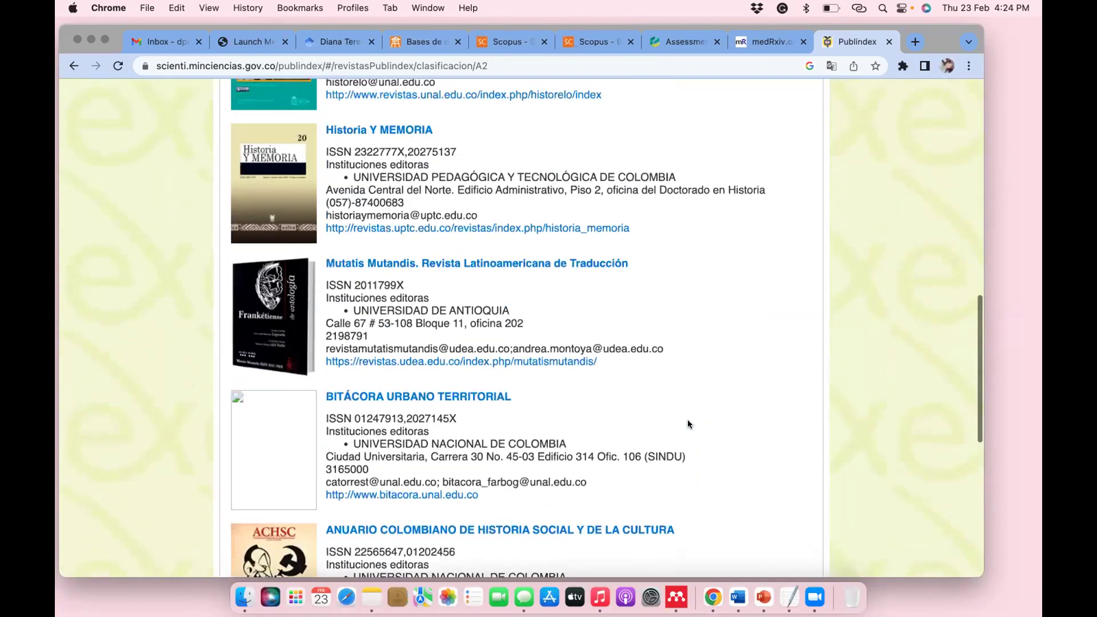
scroll(687, 419, "up", 2)
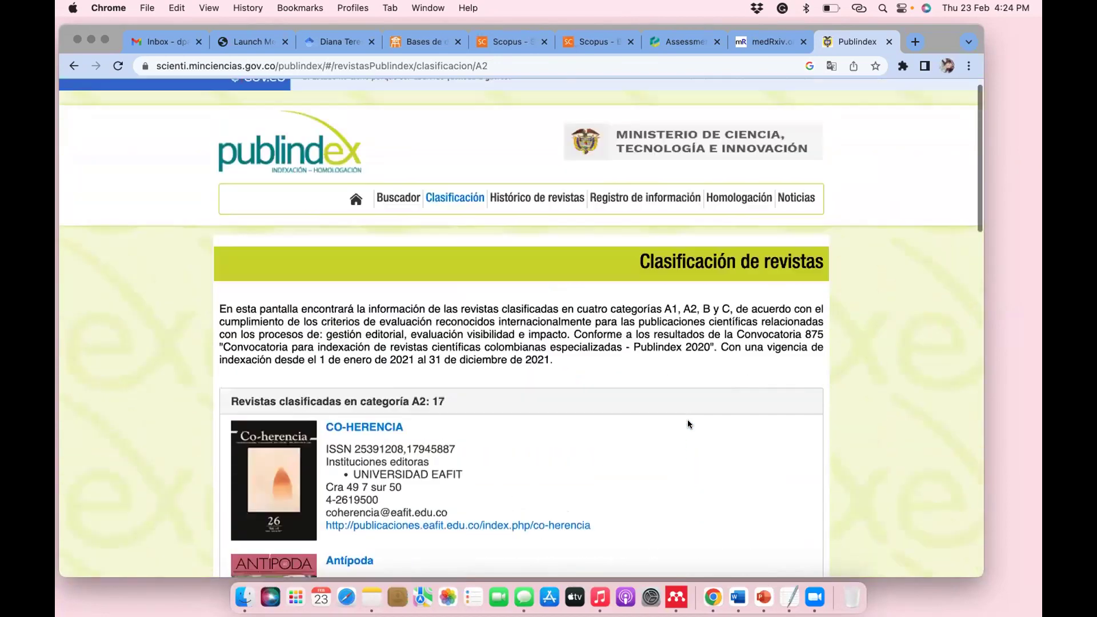
View the Histórico de revistas page and search the homologated journals for ISSN 0120-4157
left_click(547, 208)
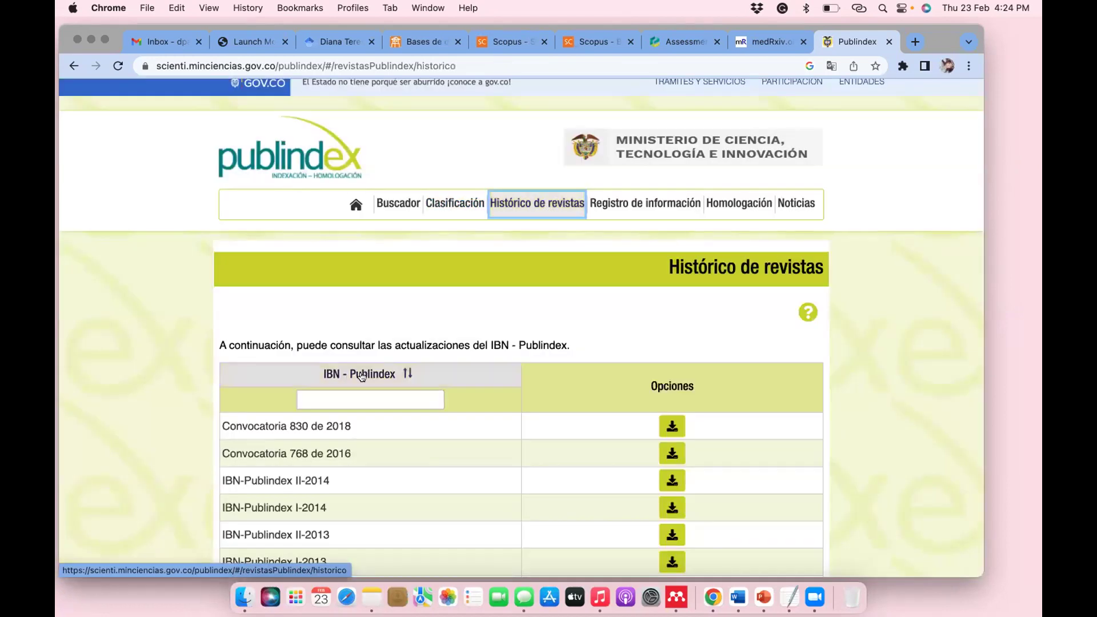
left_click(724, 206)
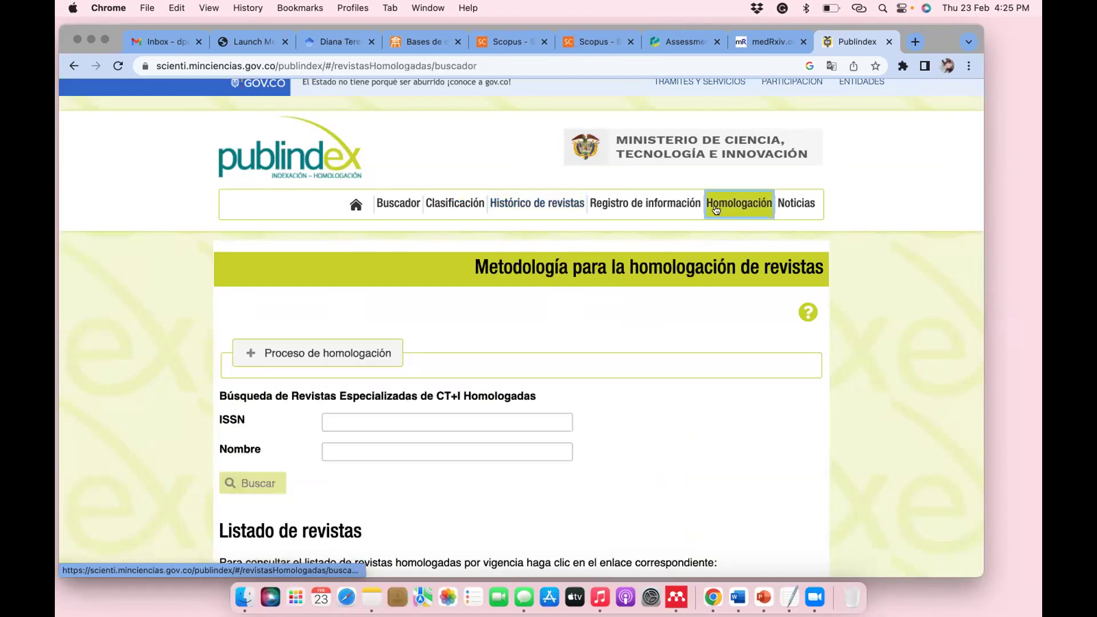
left_click(401, 418)
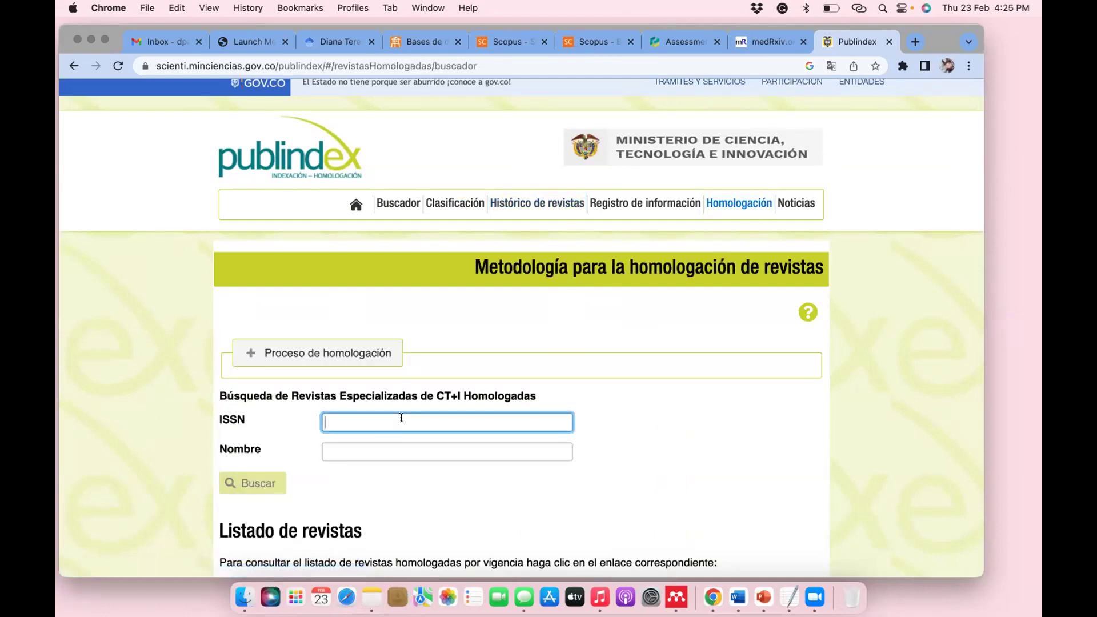
type("0120-4157")
left_click(249, 483)
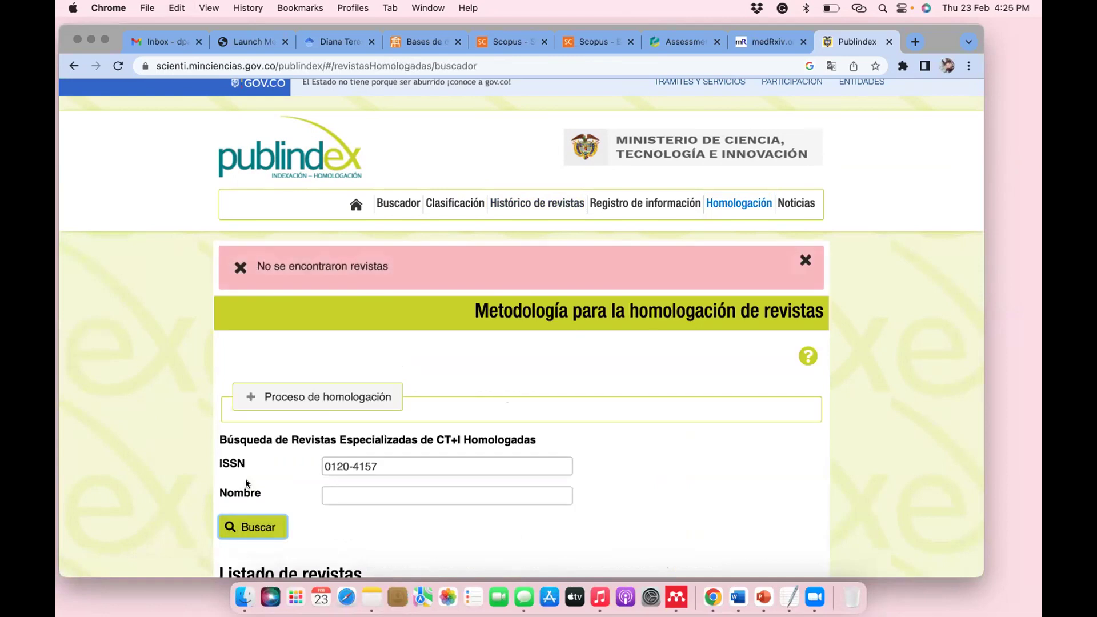
scroll(542, 454, "down", 5)
scroll(541, 454, "up", 5)
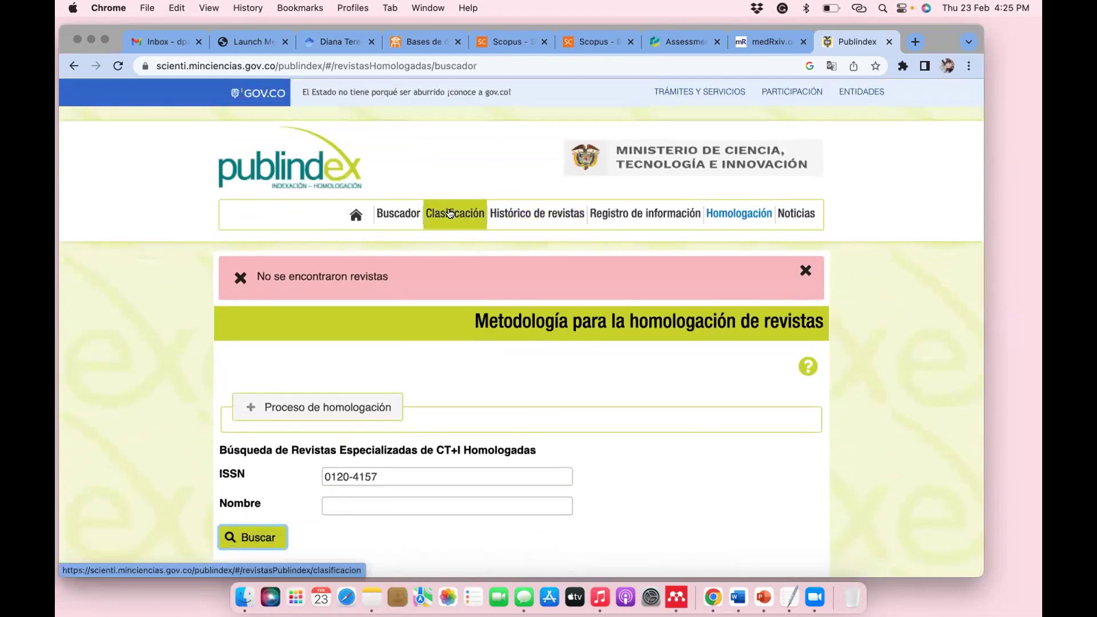
Run an integrated Publindex search for Revistas by ISSN 0120-4157
left_click(450, 216)
left_click(398, 214)
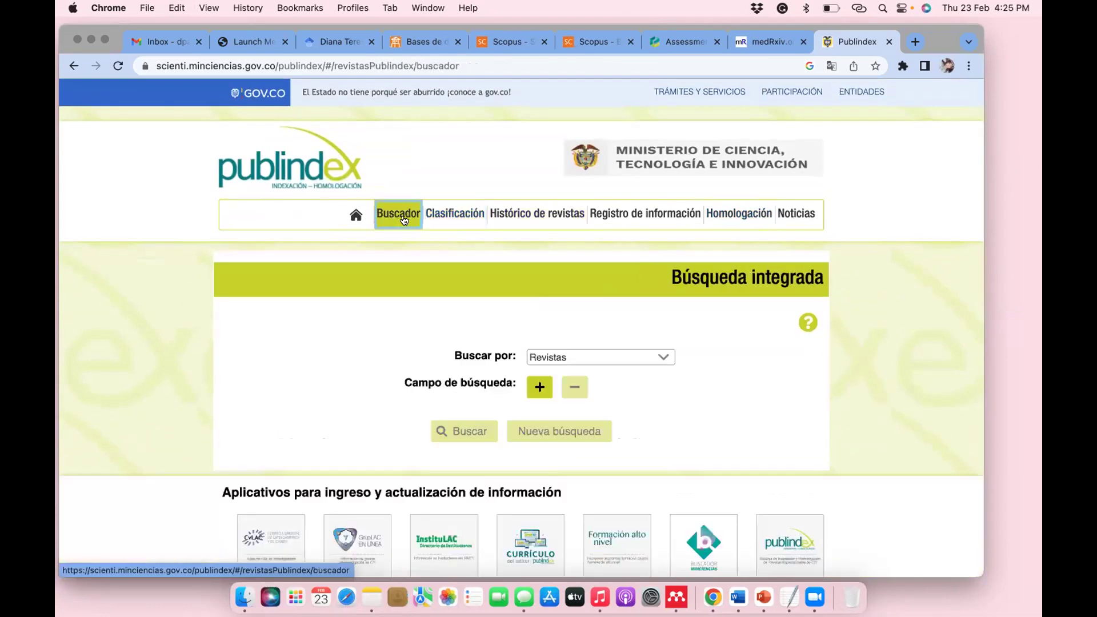
left_click(575, 362)
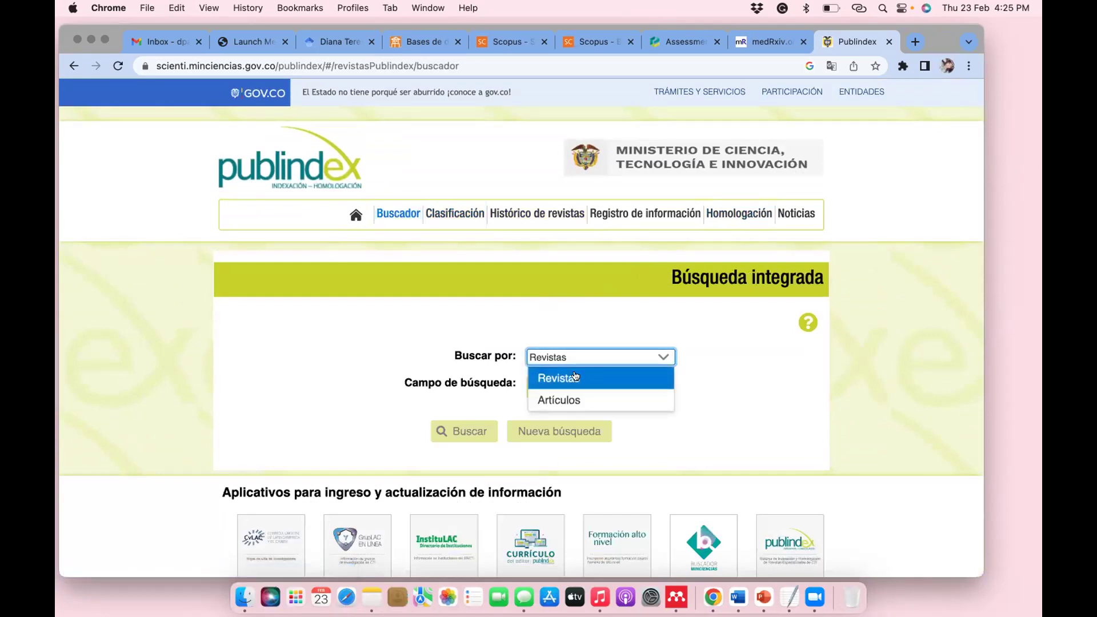
left_click(541, 376)
left_click(537, 383)
left_click(445, 418)
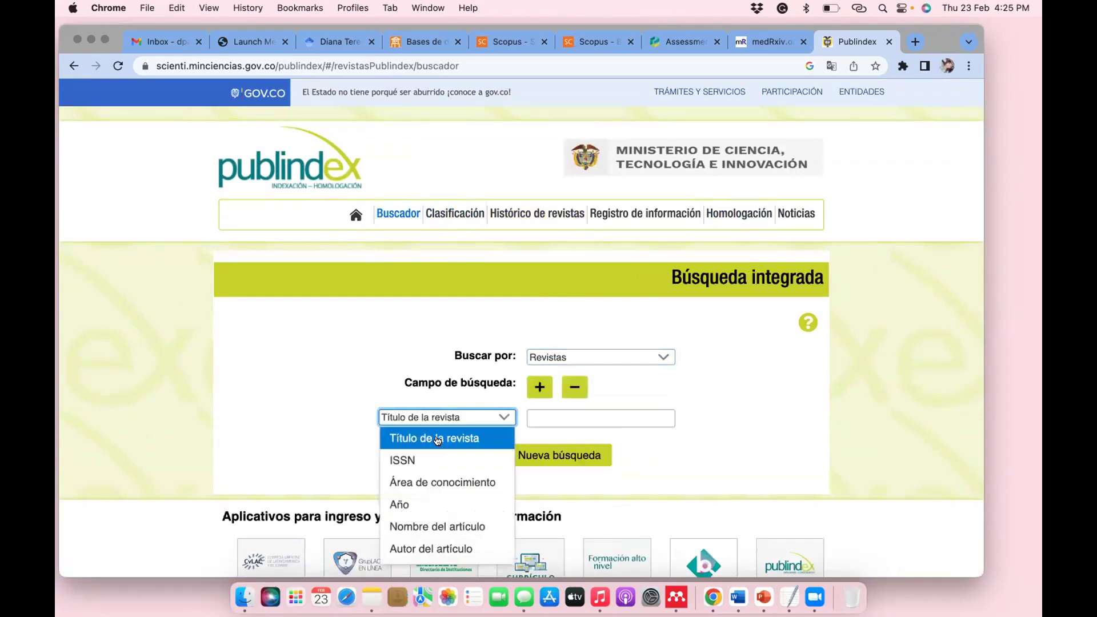
left_click(423, 460)
left_click(572, 416)
type("0120-4157")
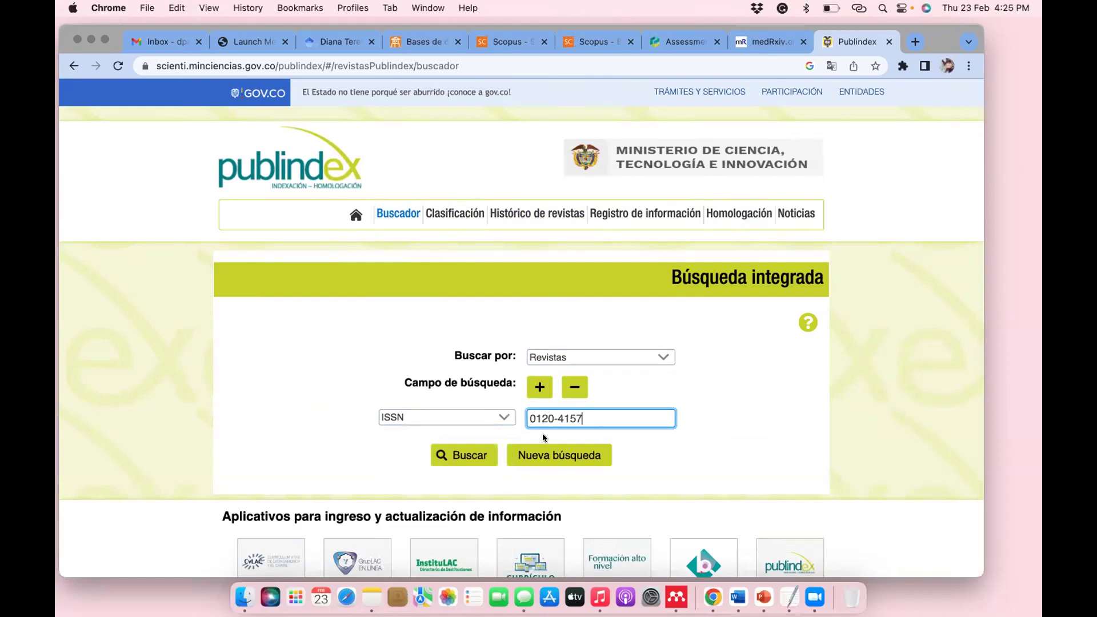
left_click(464, 455)
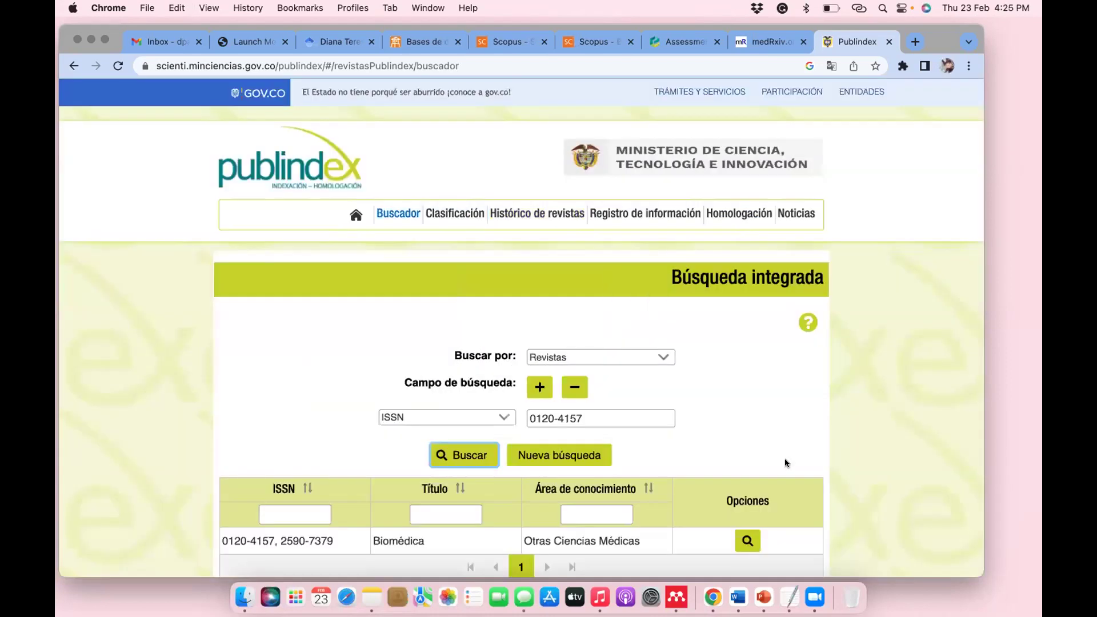
scroll(784, 458, "down", 3)
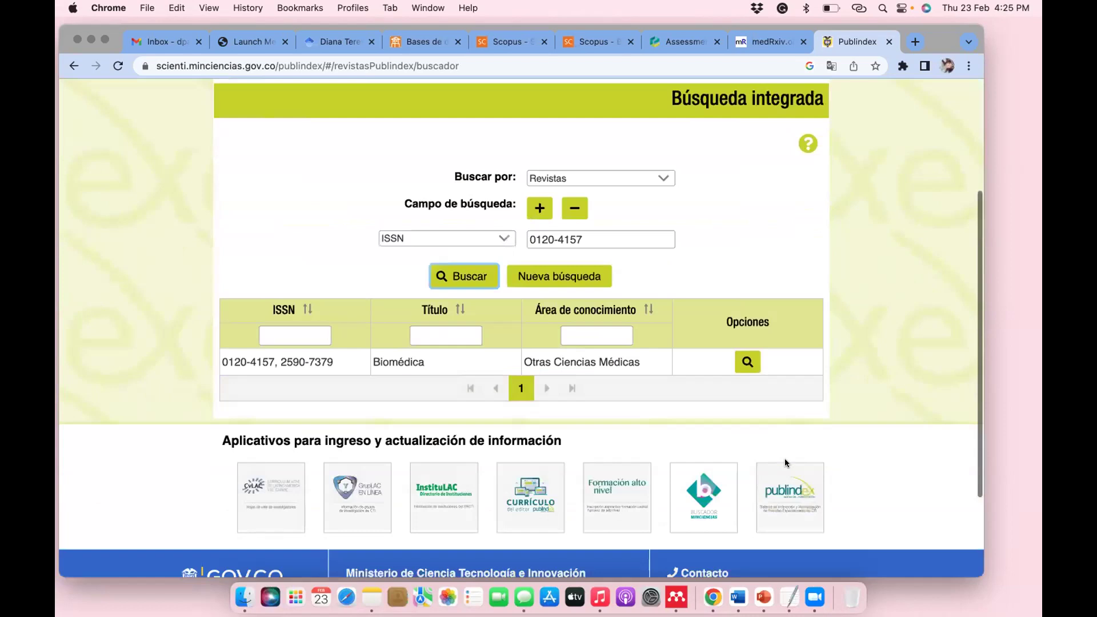
Open Biomédica's journal record and highlight its IBN Publindex I - 2022 category in the classification history
left_click(744, 360)
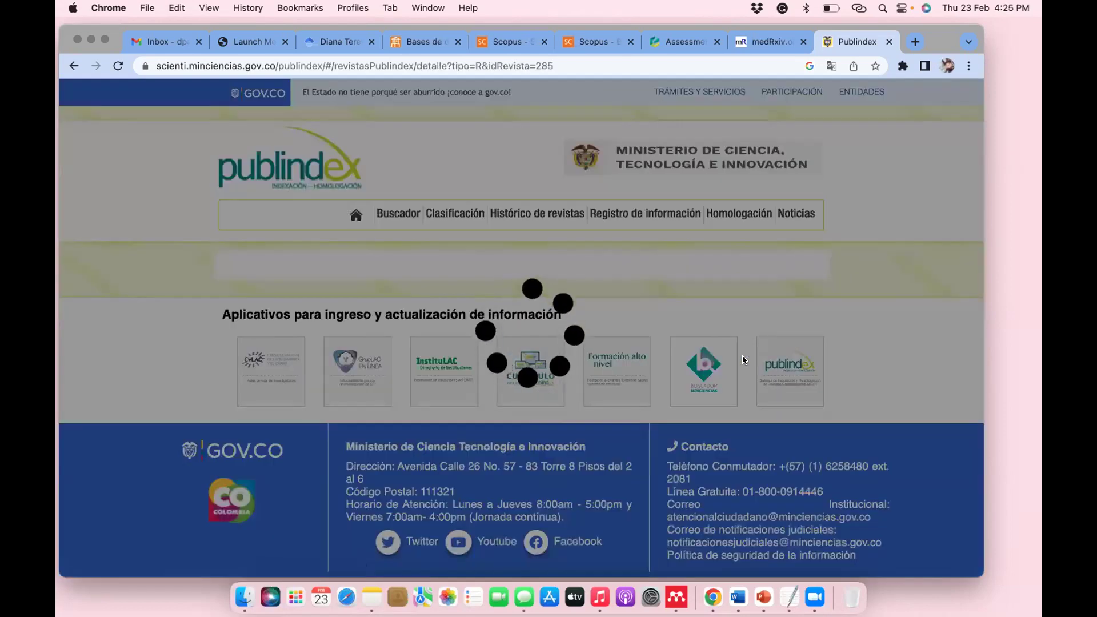
scroll(743, 360, "down", 1)
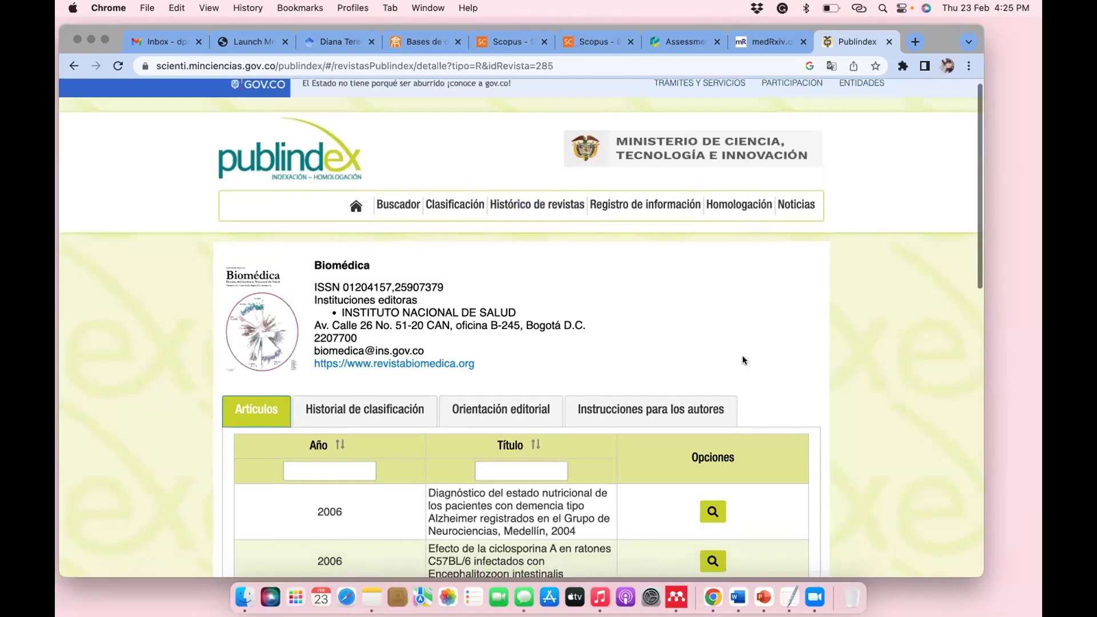
scroll(742, 360, "down", 5)
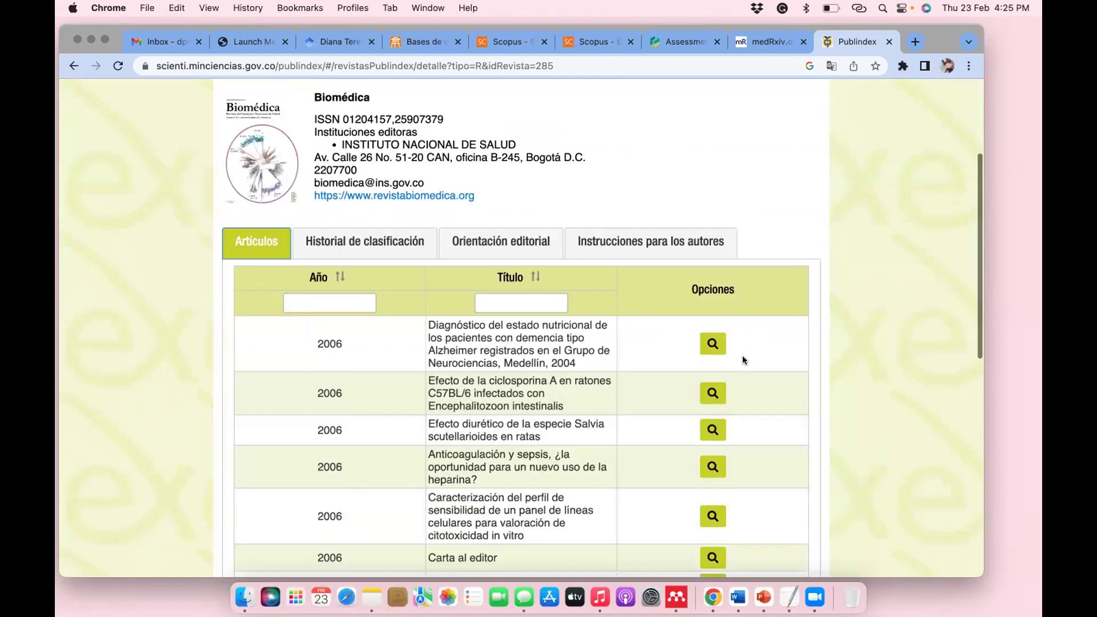
left_click(362, 239)
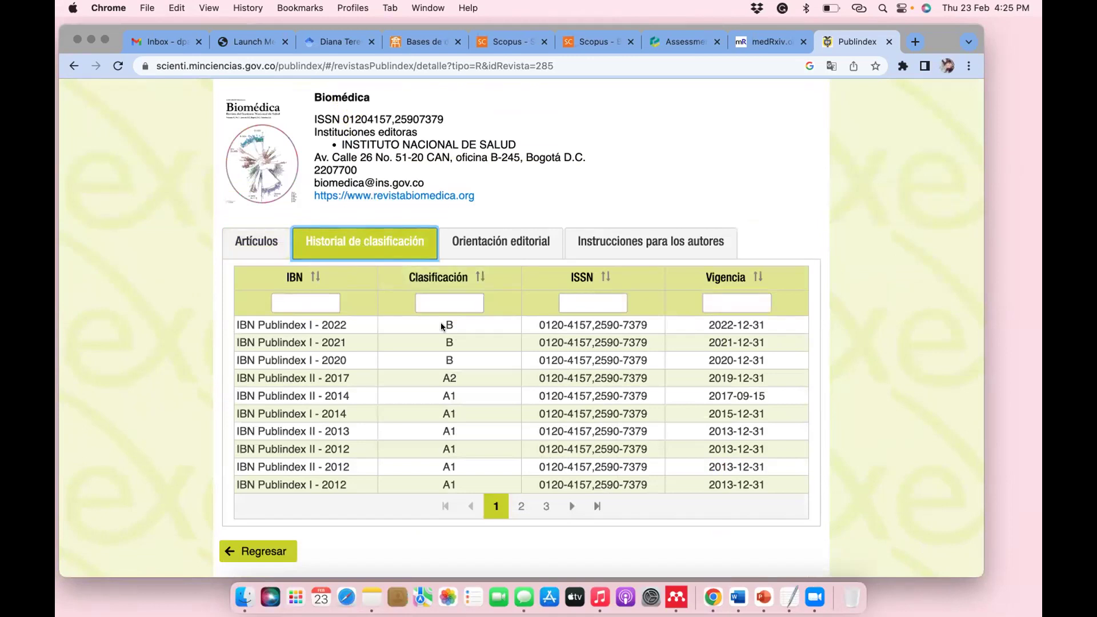
left_click(441, 326)
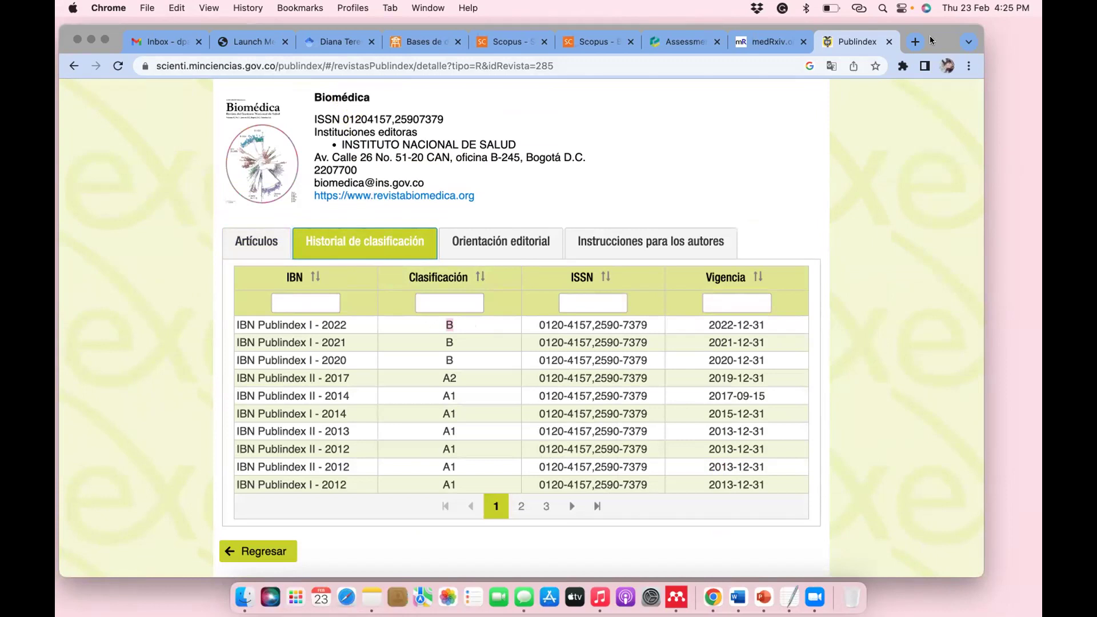
Compare Biomedica's CiteScore rank and source details in Scopus with its 2022 classification in Publindex
left_click_drag(931, 40, 934, 72)
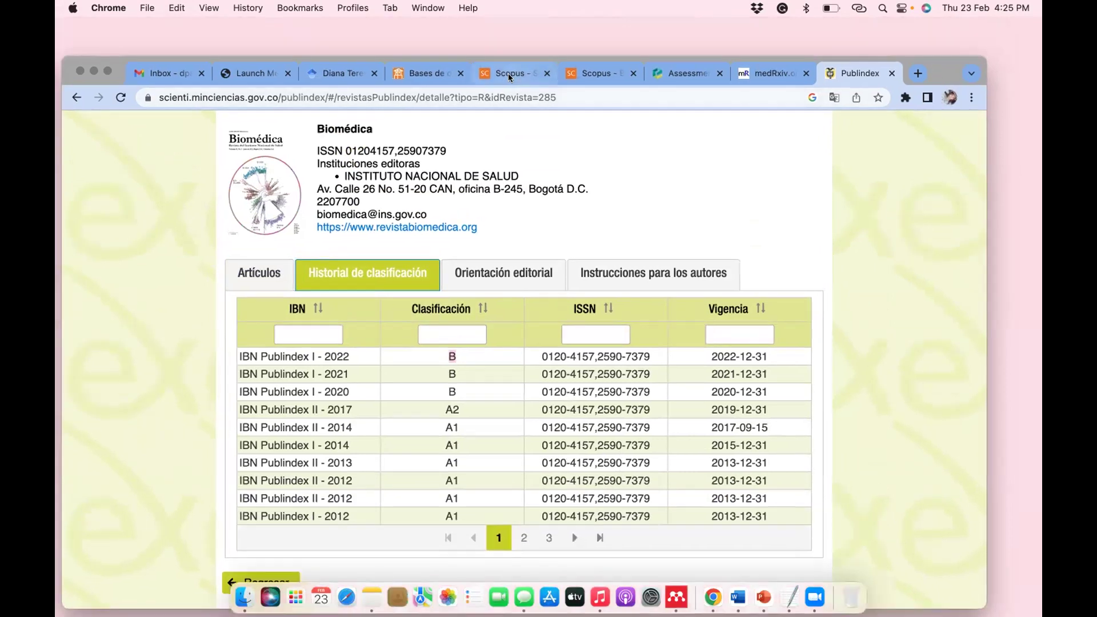
left_click(511, 78)
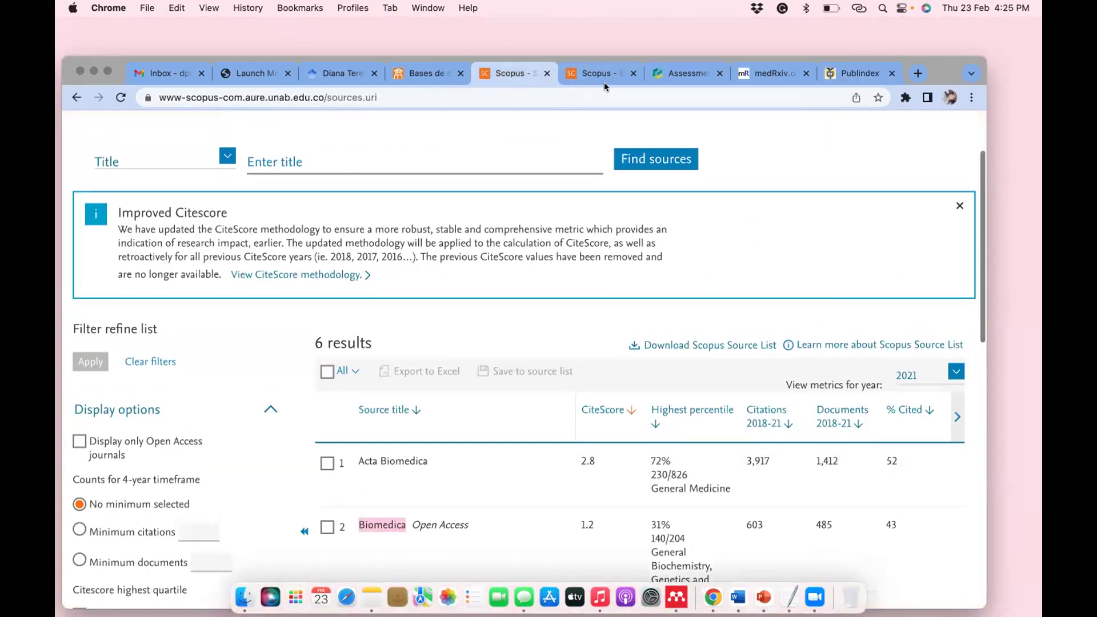
left_click(602, 75)
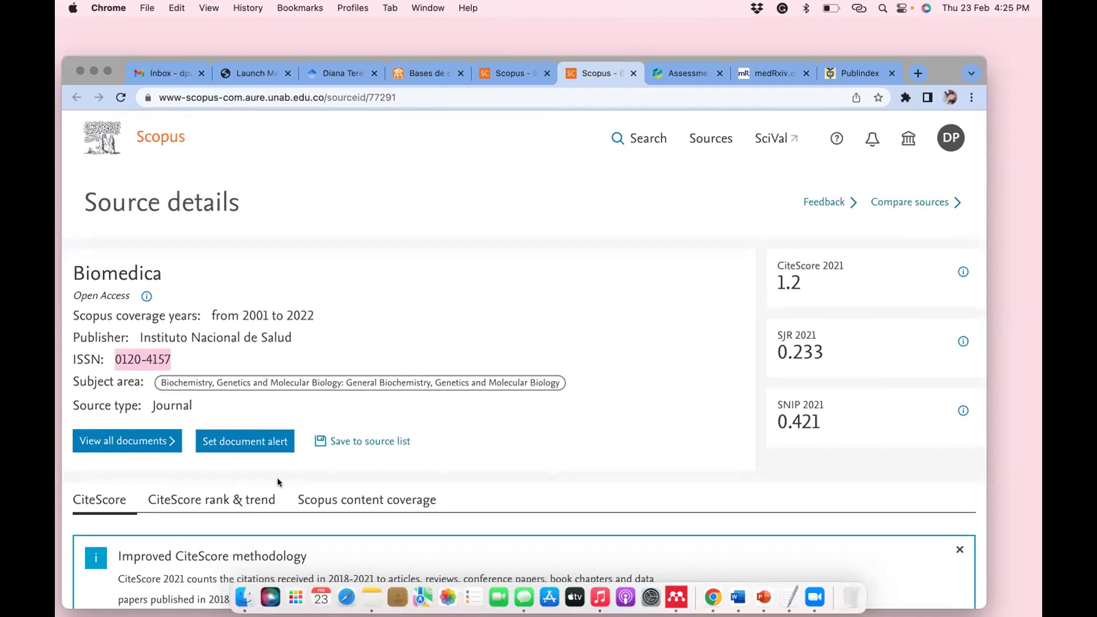
scroll(566, 425, "down", 15)
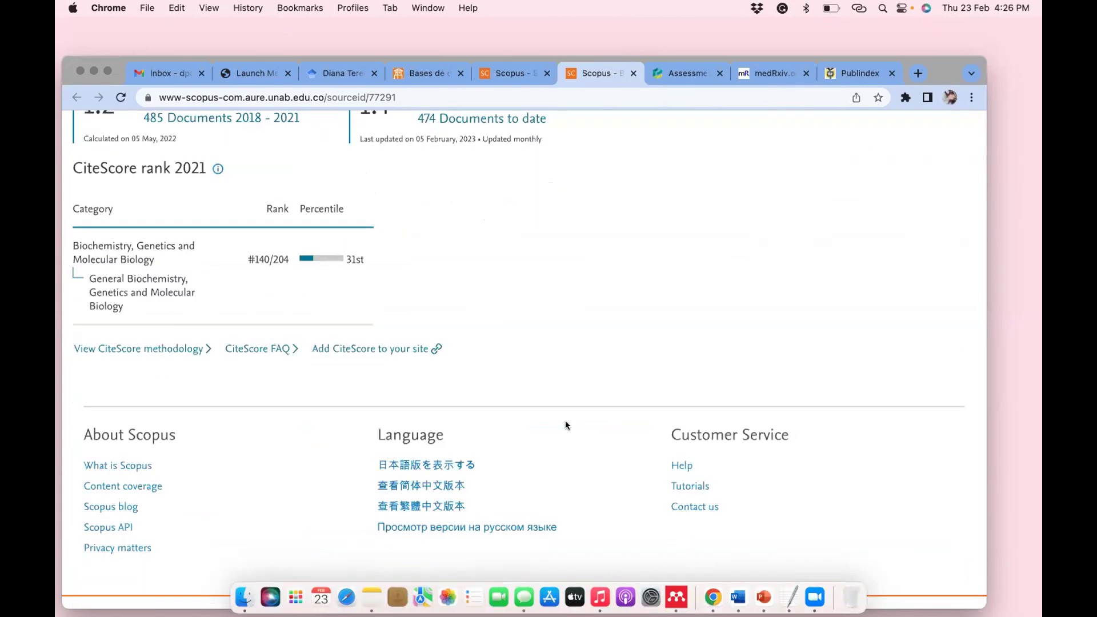
scroll(565, 425, "up", 15)
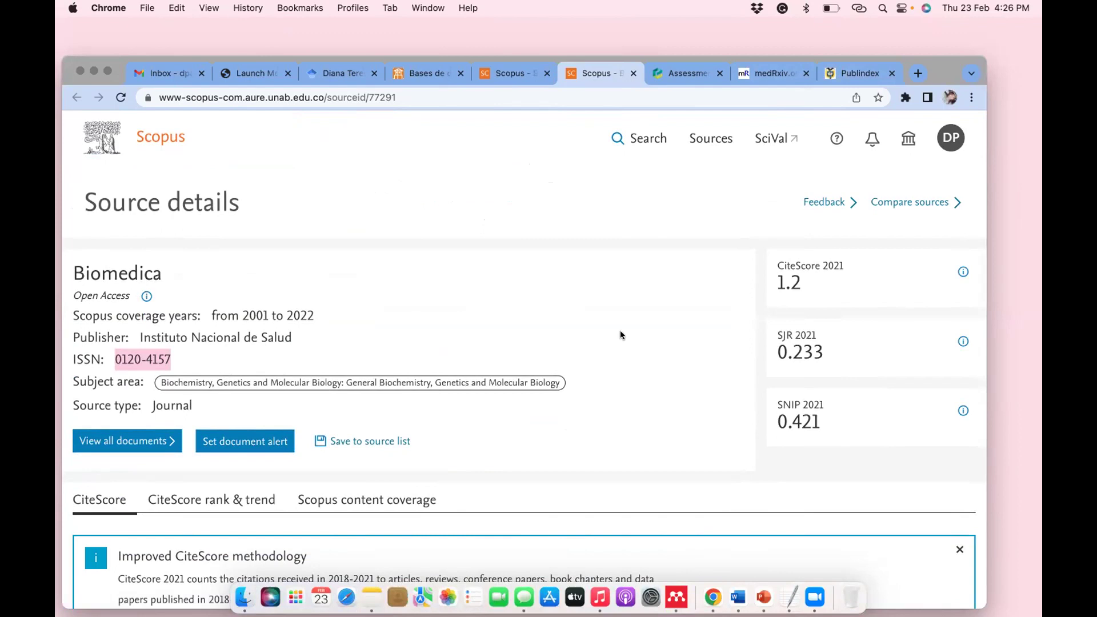
left_click(852, 75)
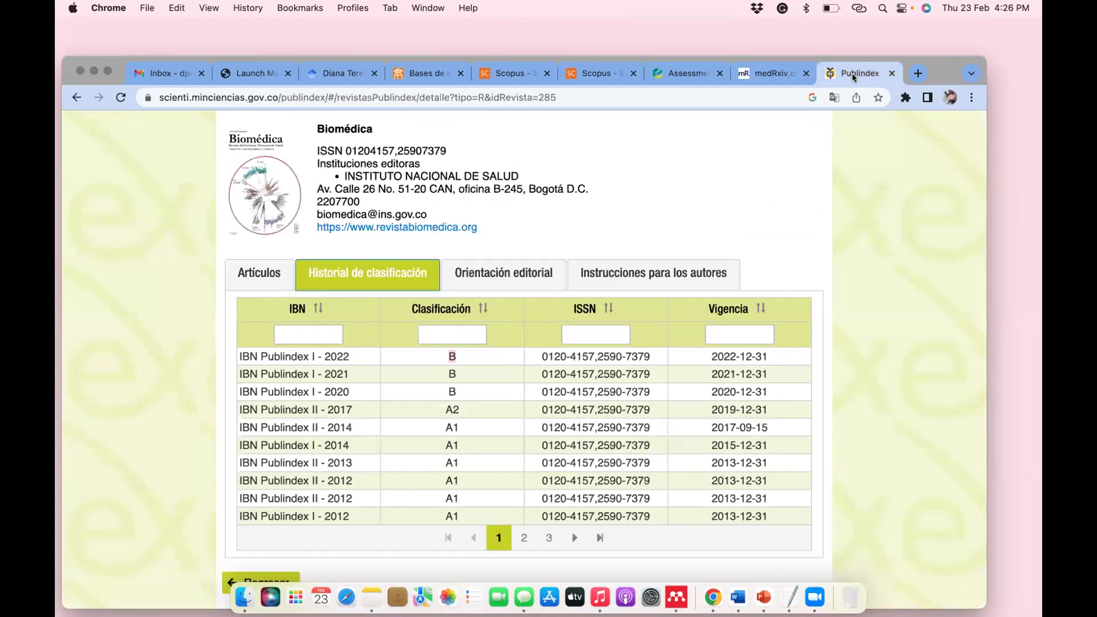
double_click(442, 358)
Close the medRxiv page and return to Biomedica's source details in Scopus
left_click(805, 74)
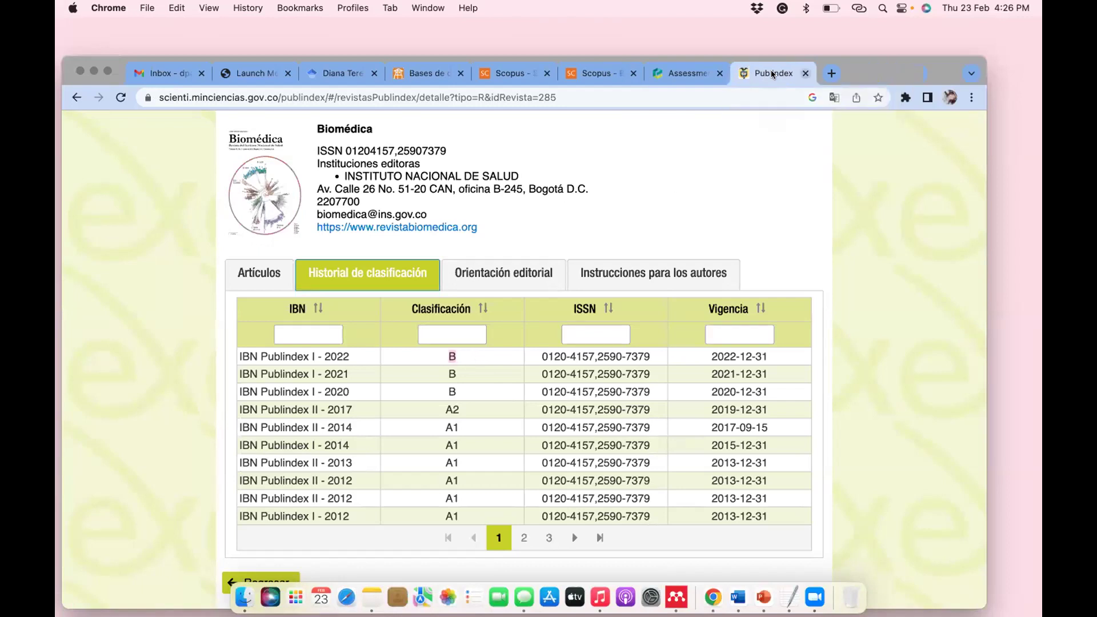
left_click(512, 74)
left_click(584, 73)
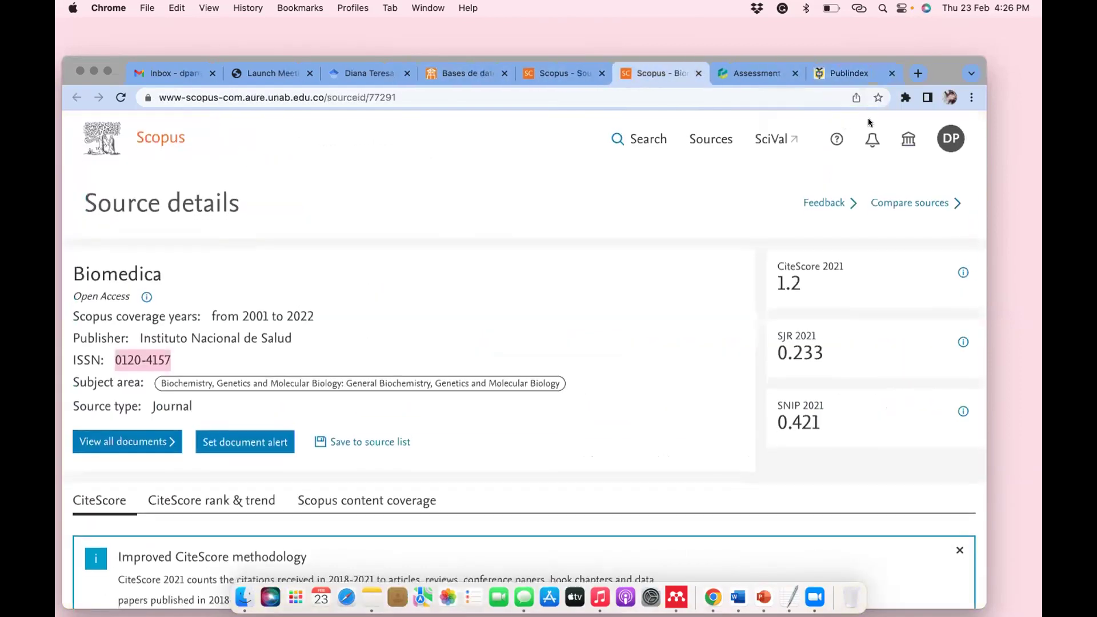
left_click_drag(937, 71, 940, 47)
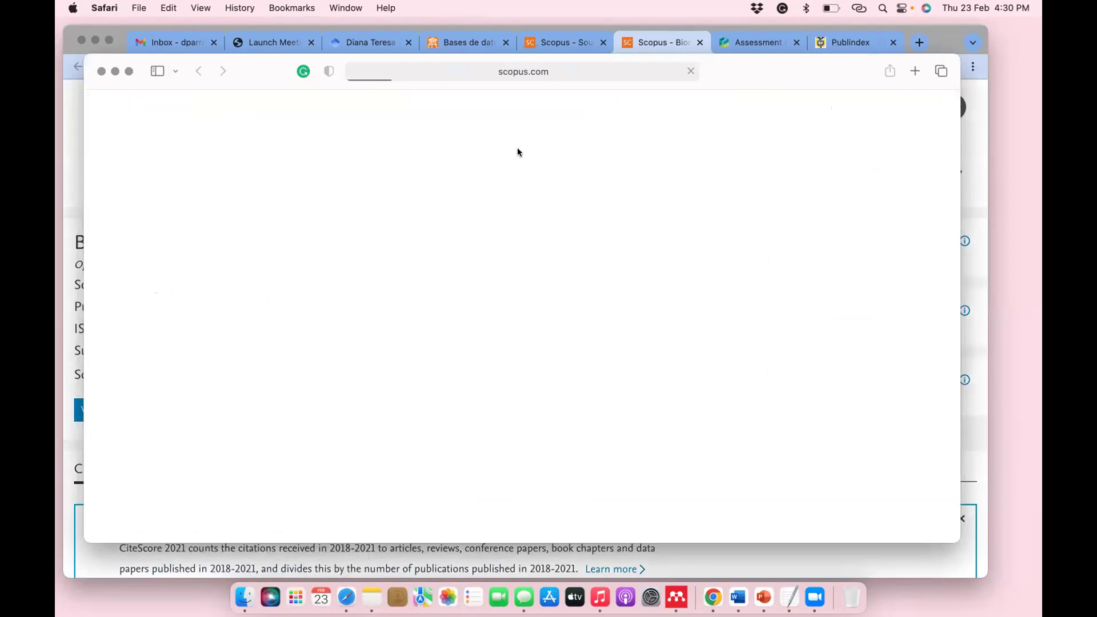
Close the blank loading Safari window and open the document search form in the Scopus window behind it
left_click(101, 72)
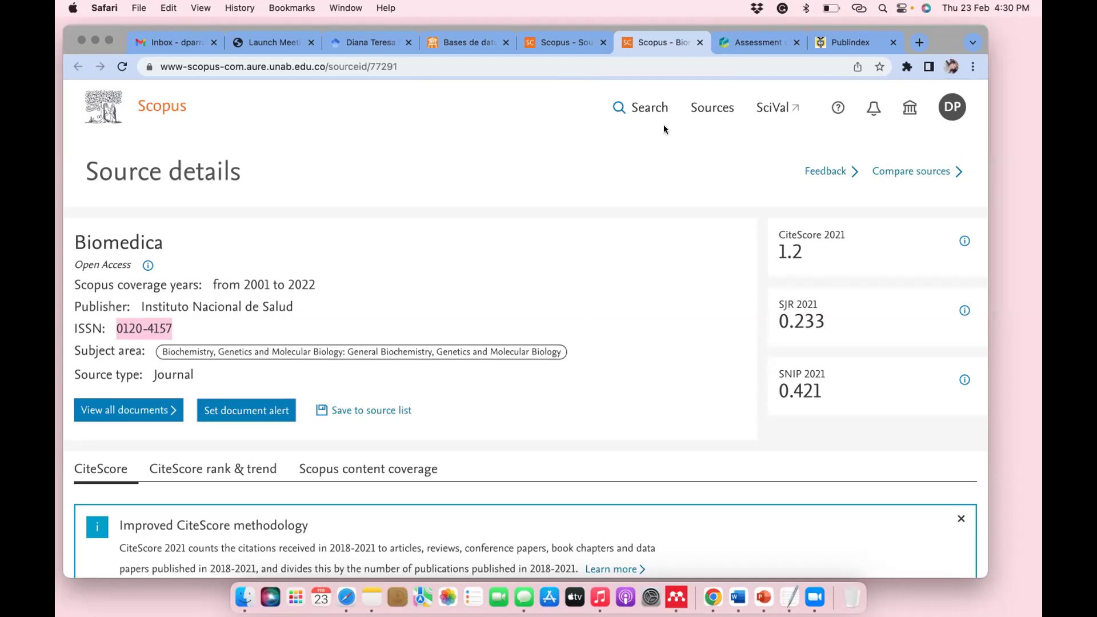
left_click(647, 109)
left_click(647, 109)
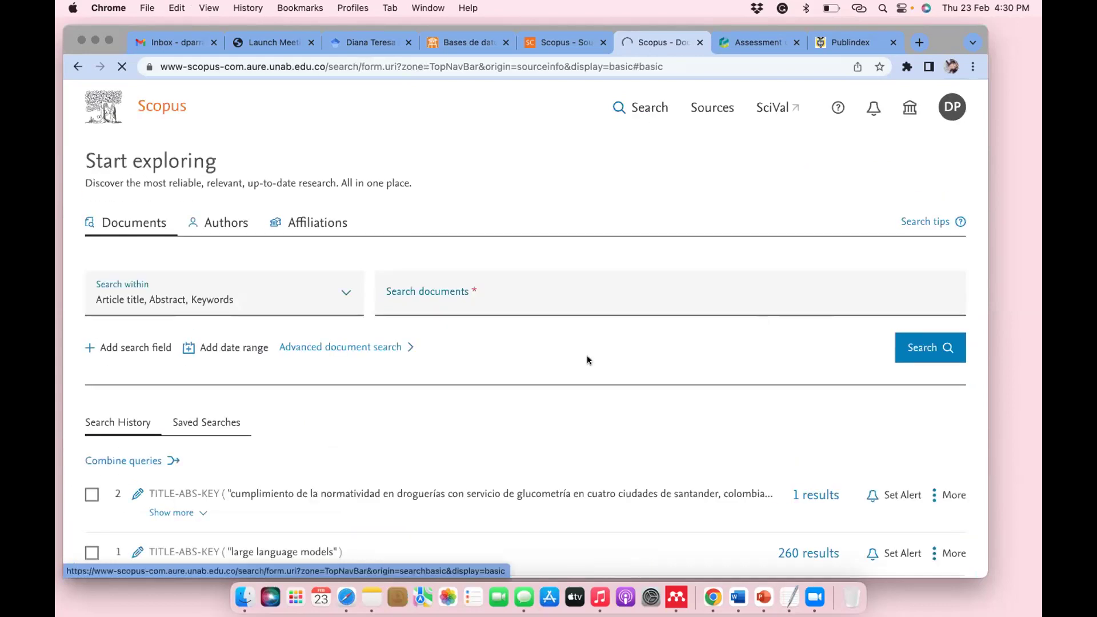
left_click(397, 304)
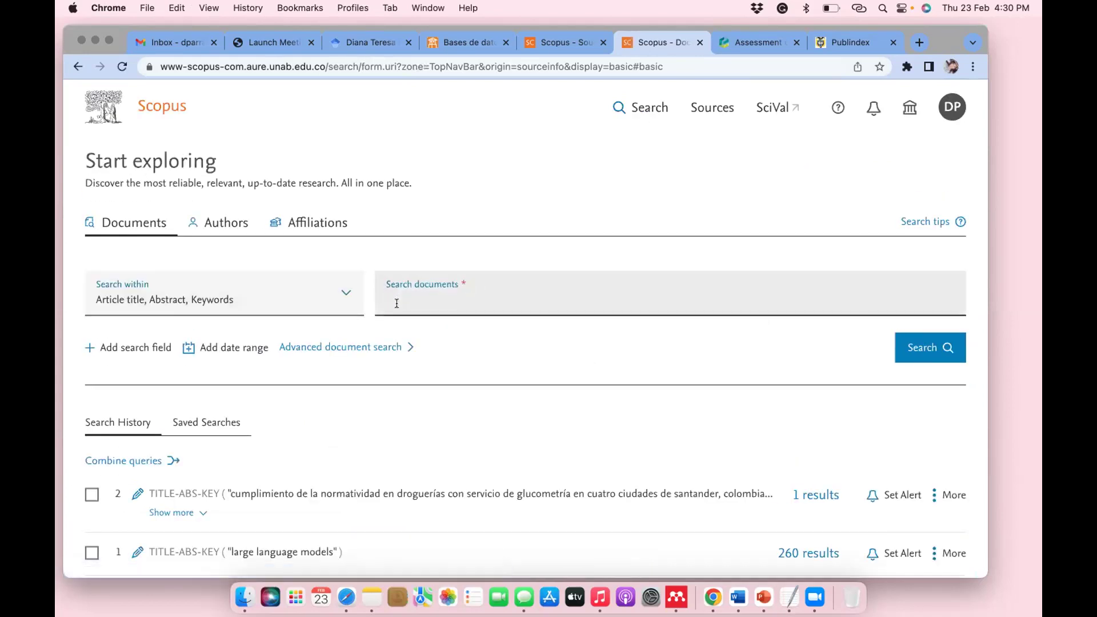
type("\"0120-4157\"")
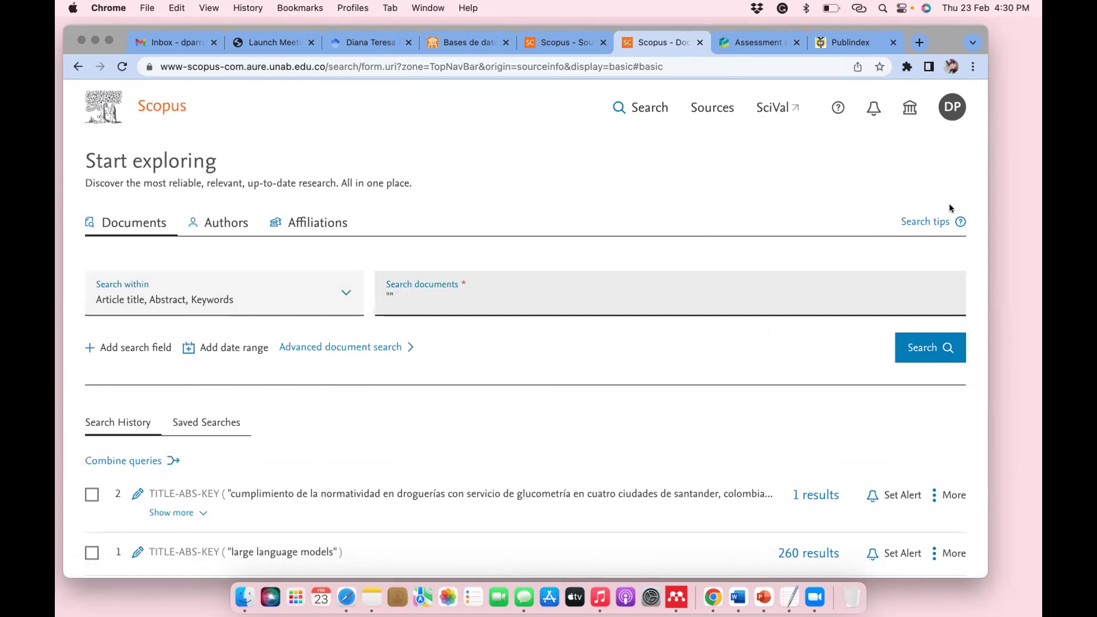
key("super+v")
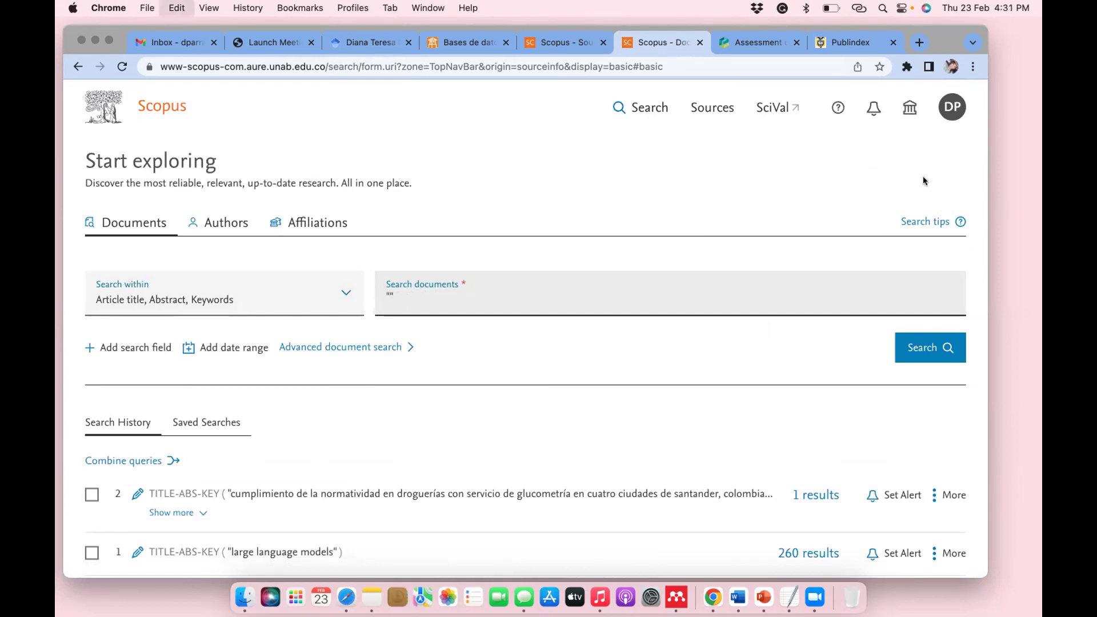
type("0120-4157")
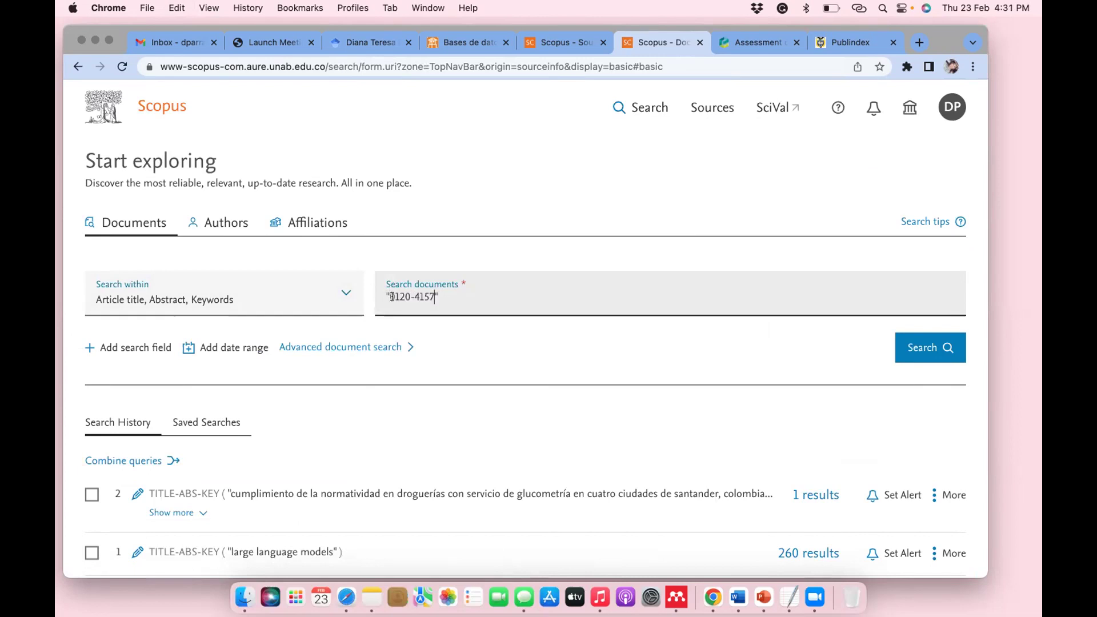
key("BackSpace")
key("BackSpace")
key("BackSpace")
key("BackSpace")
key("BackSpace")
key("BackSpace")
key("BackSpace")
key("BackSpace")
key("BackSpace")
key("BackSpace")
key("BackSpace")
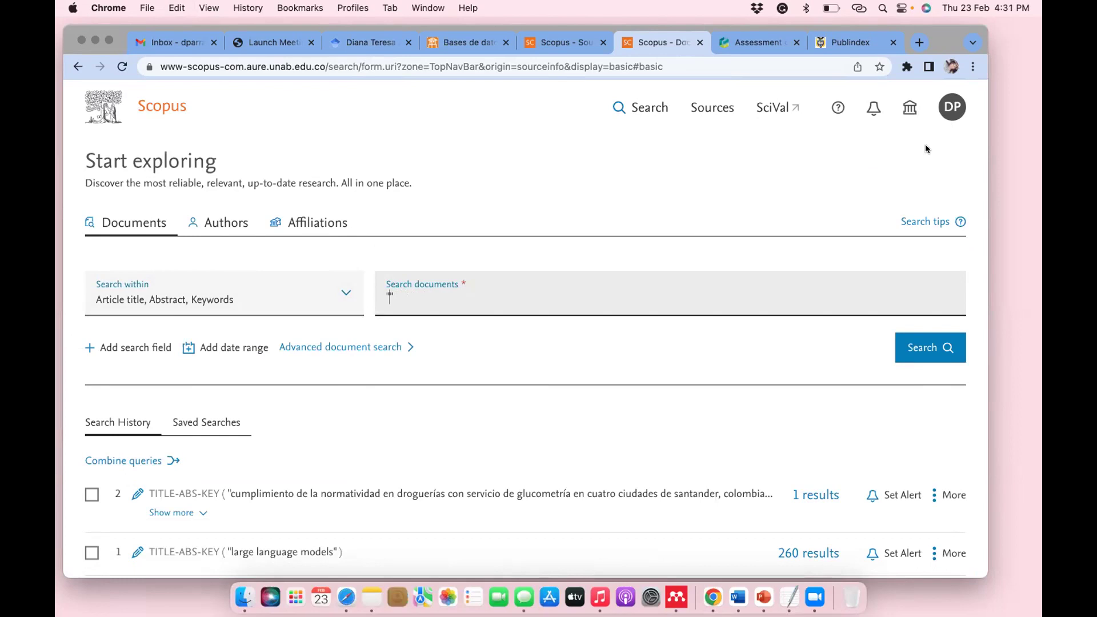
Search documents for the quoted title "Experimental analysis of approaches to improve the energy performance of a grid tied PV system in Colombia"
type("\"\"")
type("Experimental analysis of approaches to improve the energy performance of a grid tied PV system in Colombia")
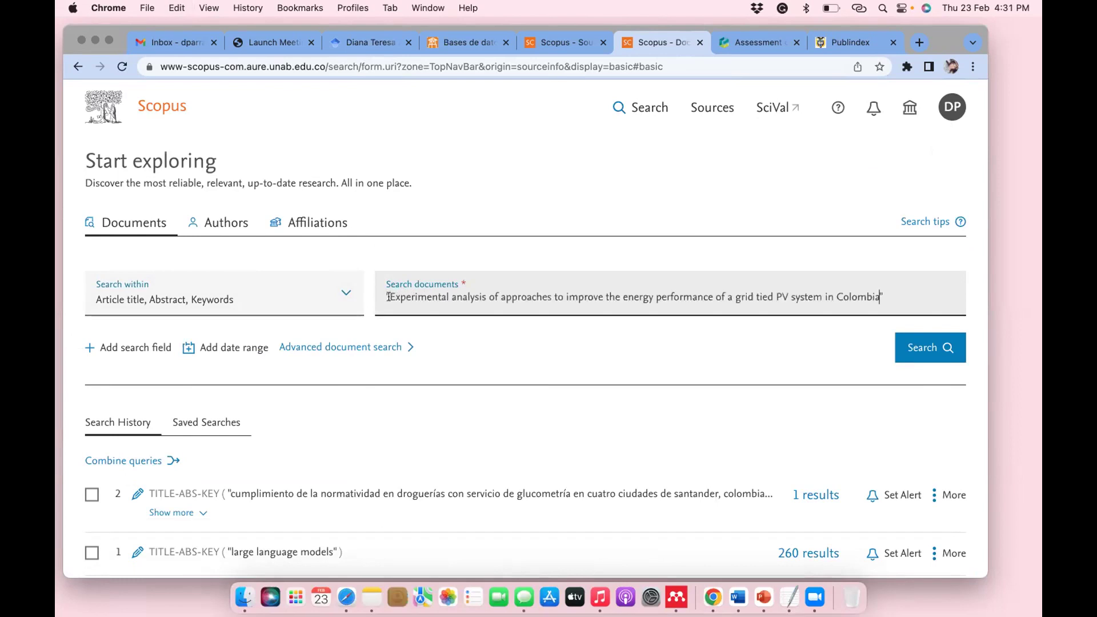
key("Return")
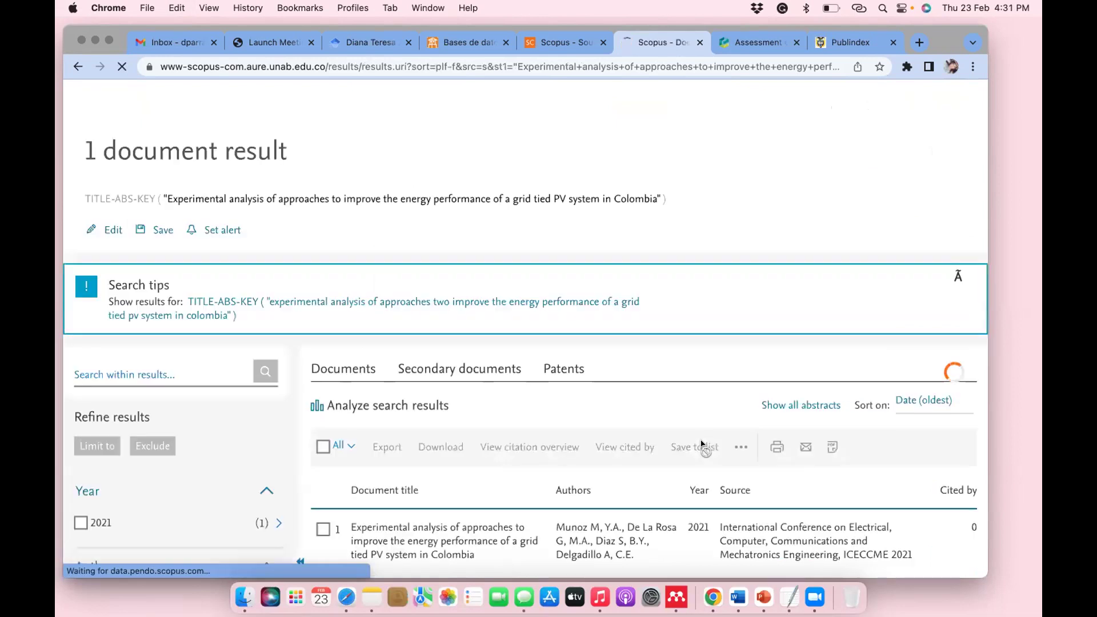
Open the second listed author's profile from the result and highlight the Energy Engineering School affiliation
scroll(684, 392, "down", 3)
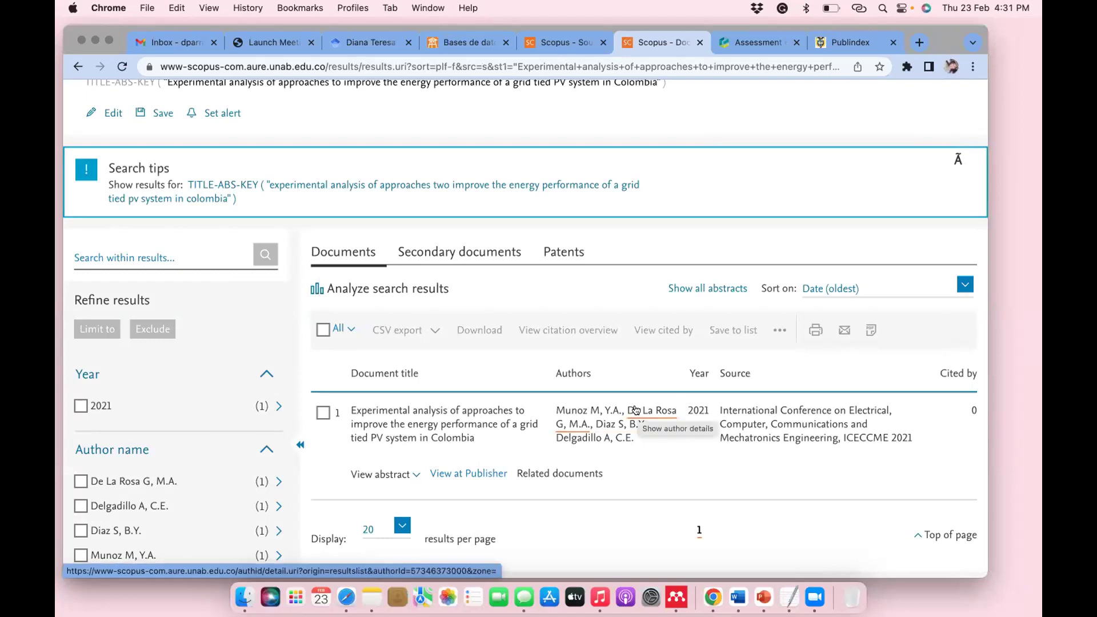
left_click(636, 411)
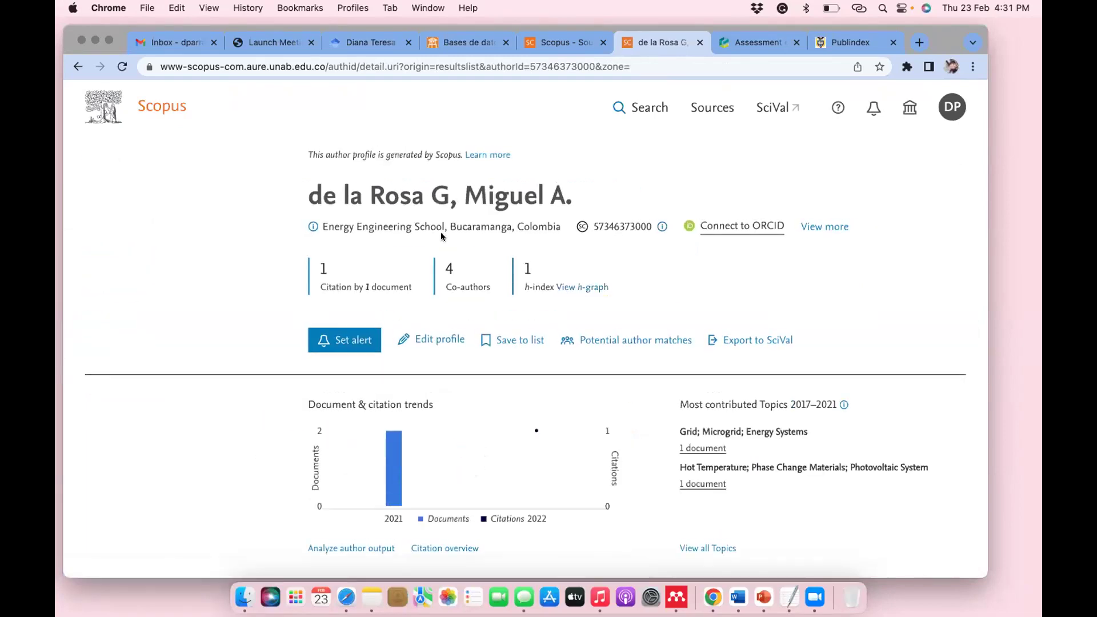
left_click_drag(444, 223, 333, 221)
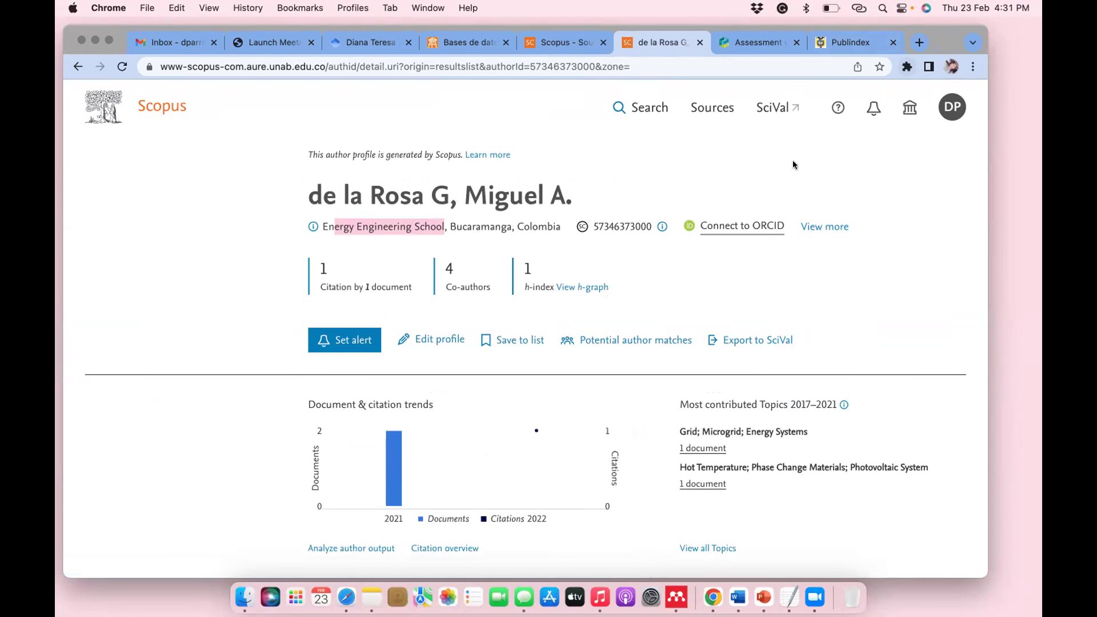
left_click(653, 171)
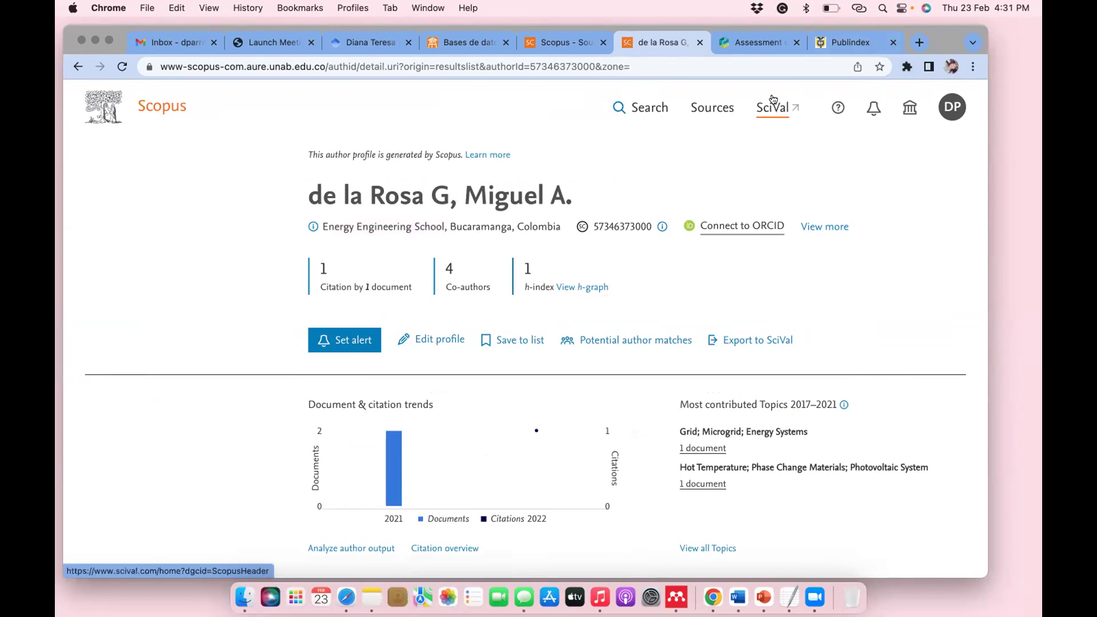
Open the profile's ORCID connection sign-in form, fill in the account e-mail and password, and return to the author profile
left_click(721, 226)
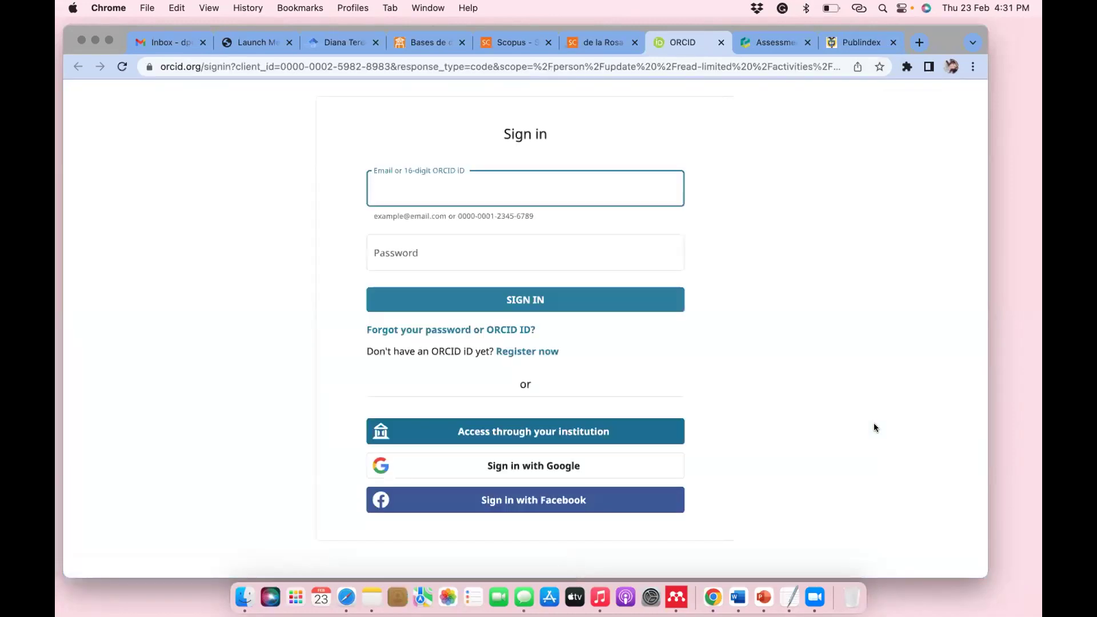
left_click(419, 192)
left_click(490, 257)
left_click(303, 285)
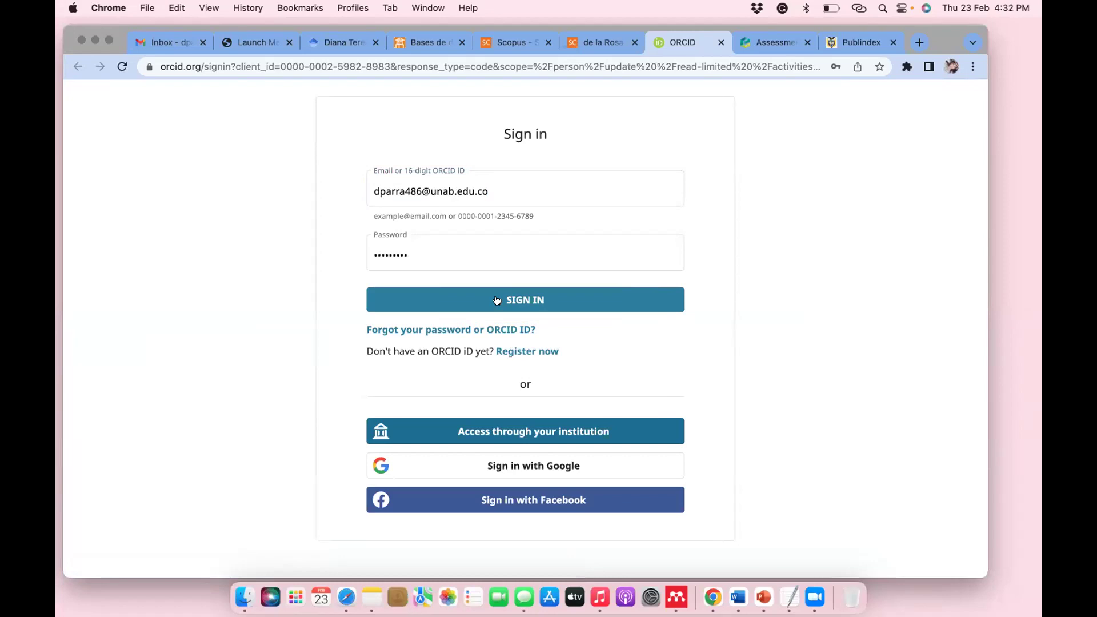
left_click(598, 42)
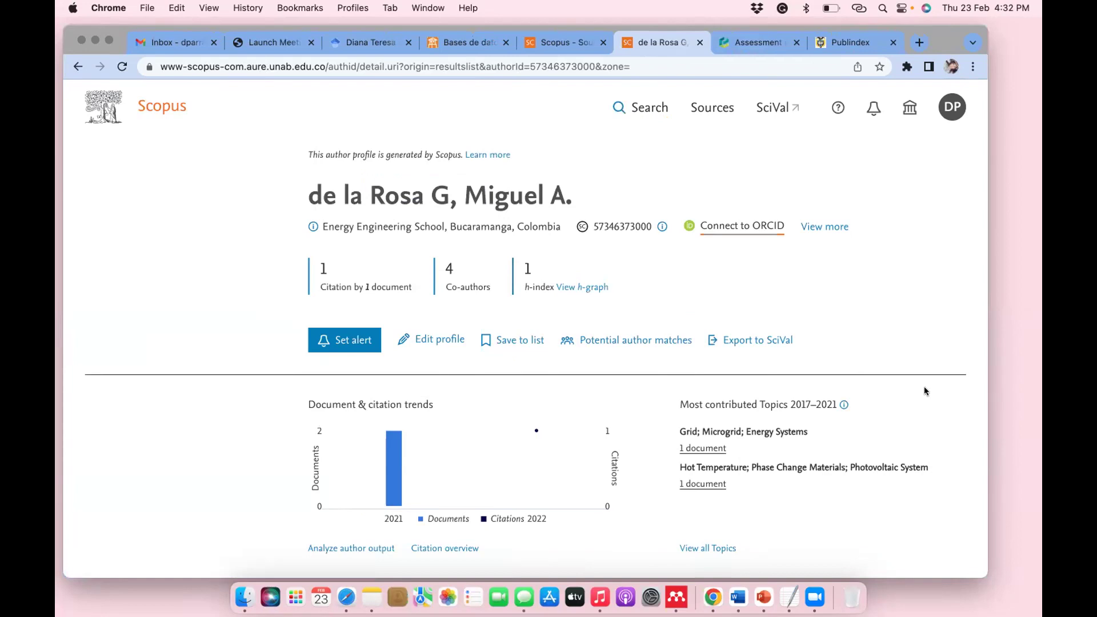
Move the browser window lower and open the document search form from the Scopus Sources page
key("super+c")
left_click_drag(937, 78, 936, 118)
left_click(566, 81)
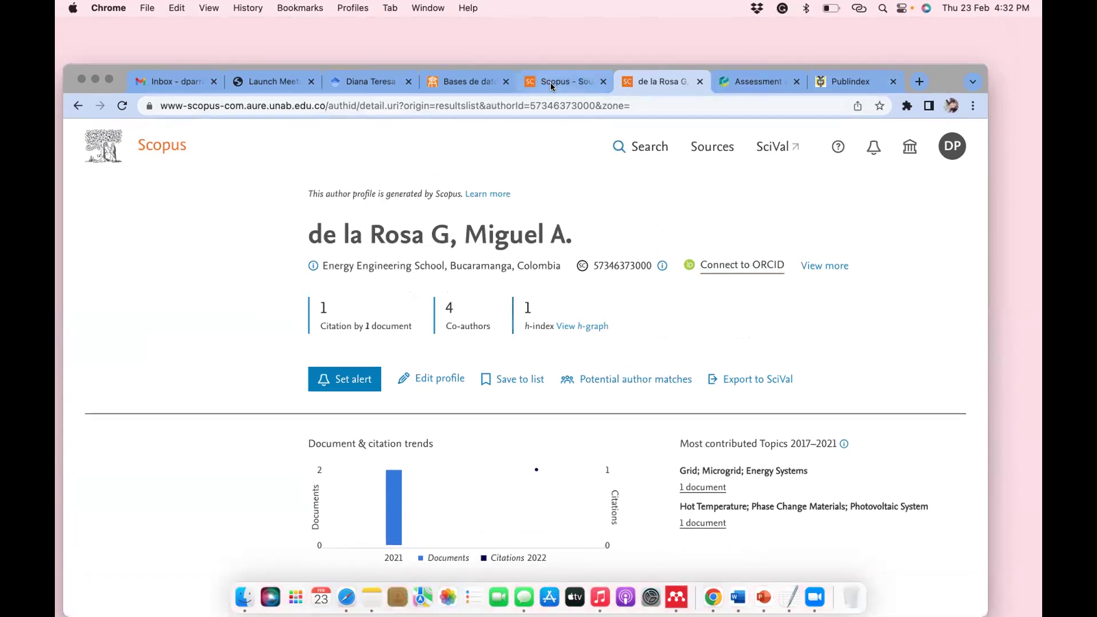
scroll(399, 260, "up", 4)
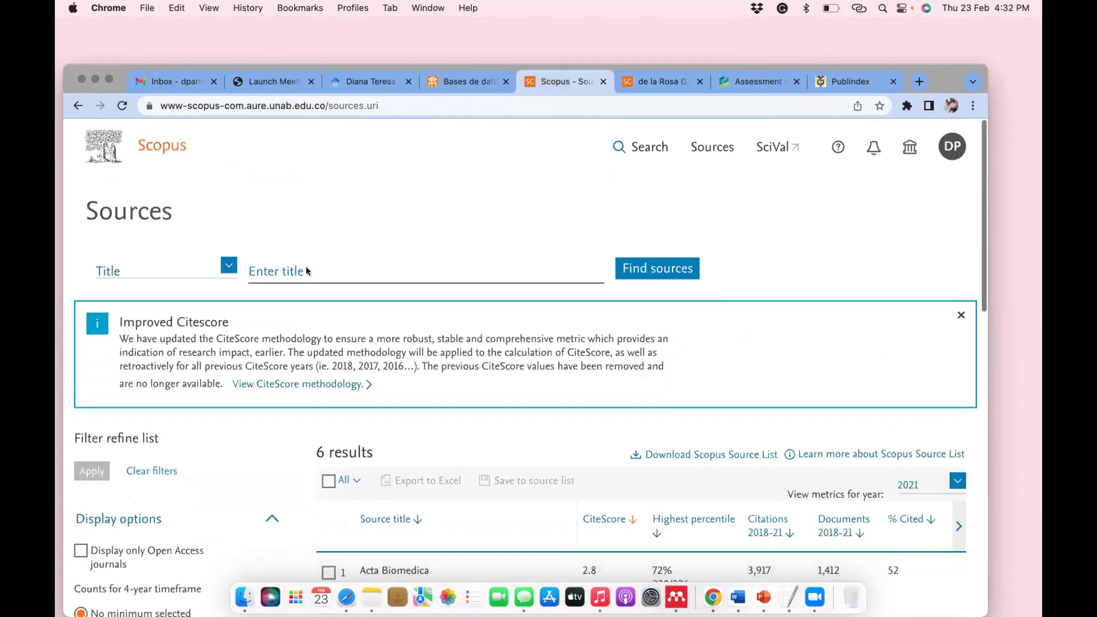
left_click(640, 148)
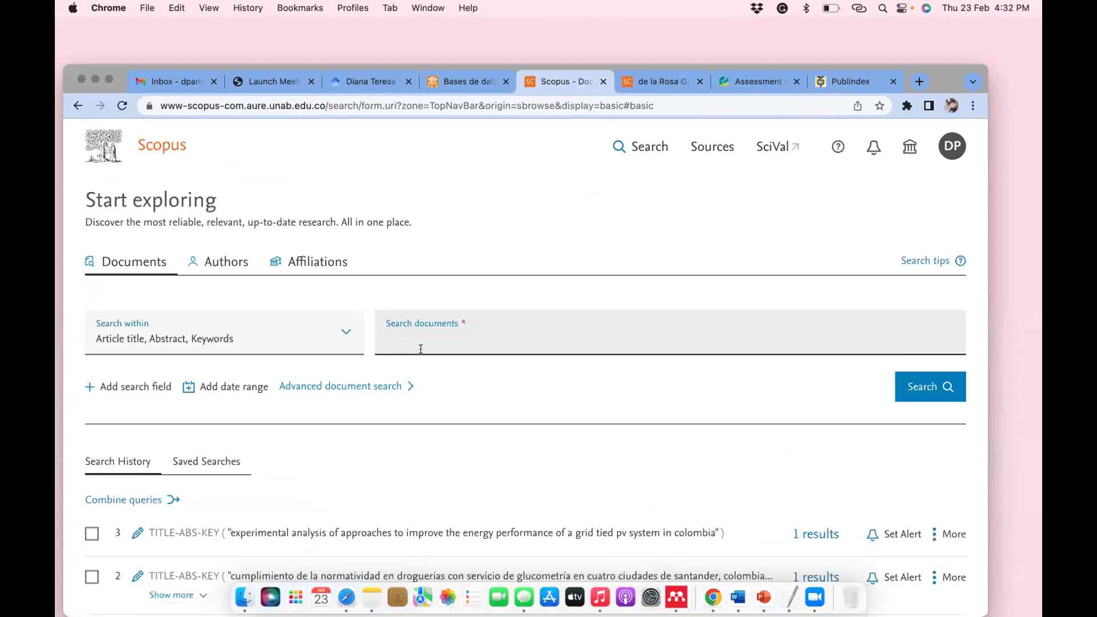
Repeat the quoted title search for the grid tied PV system paper and go back to the search form
key("super+1")
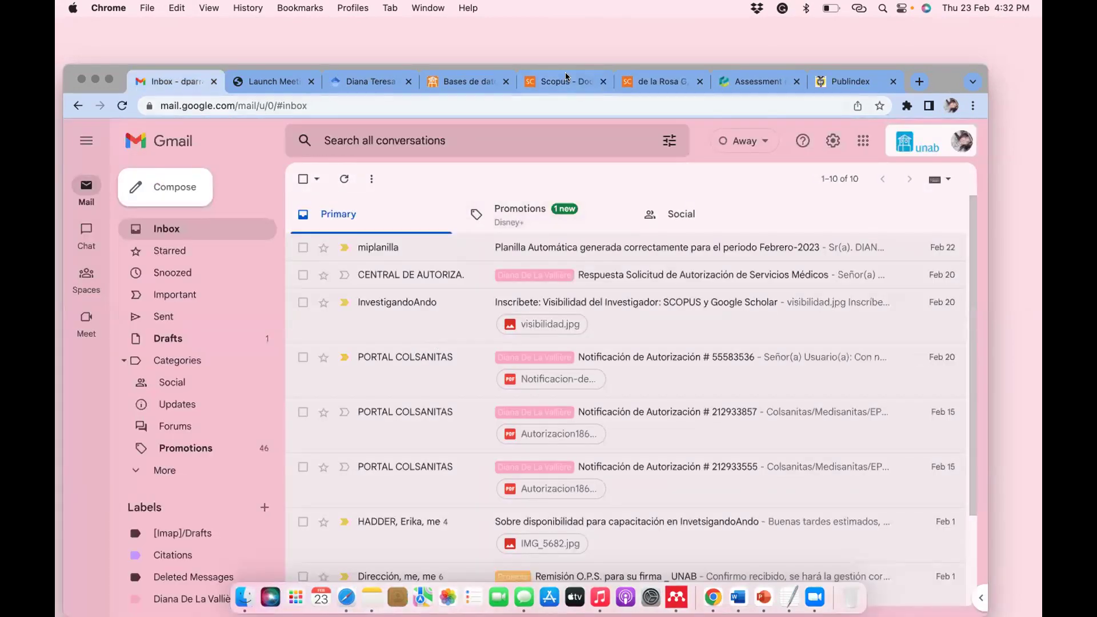
left_click(565, 78)
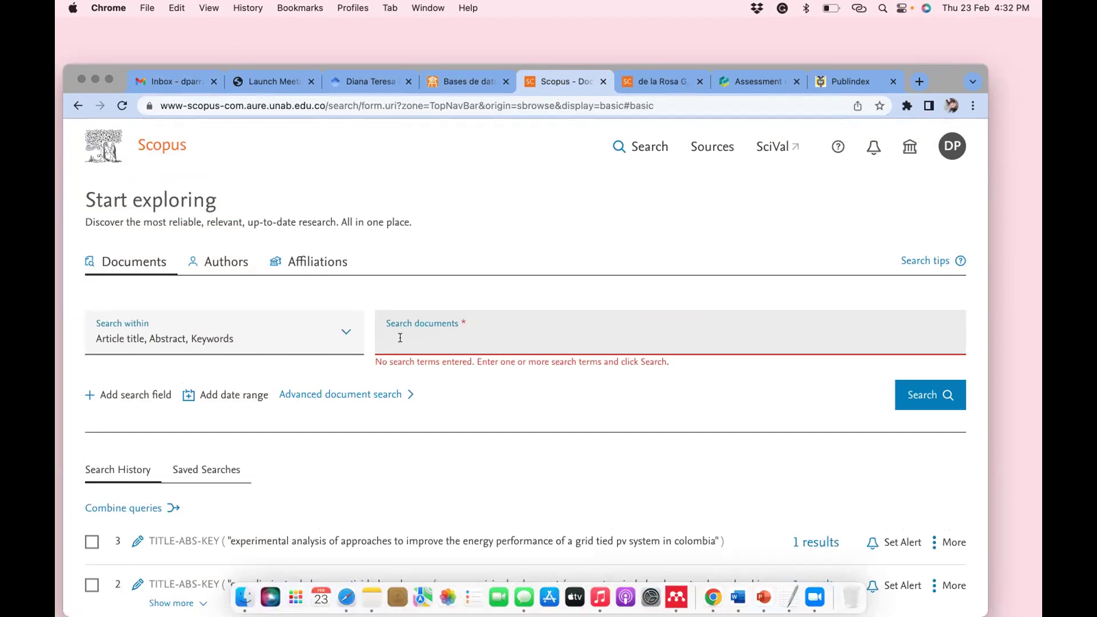
key("super+v")
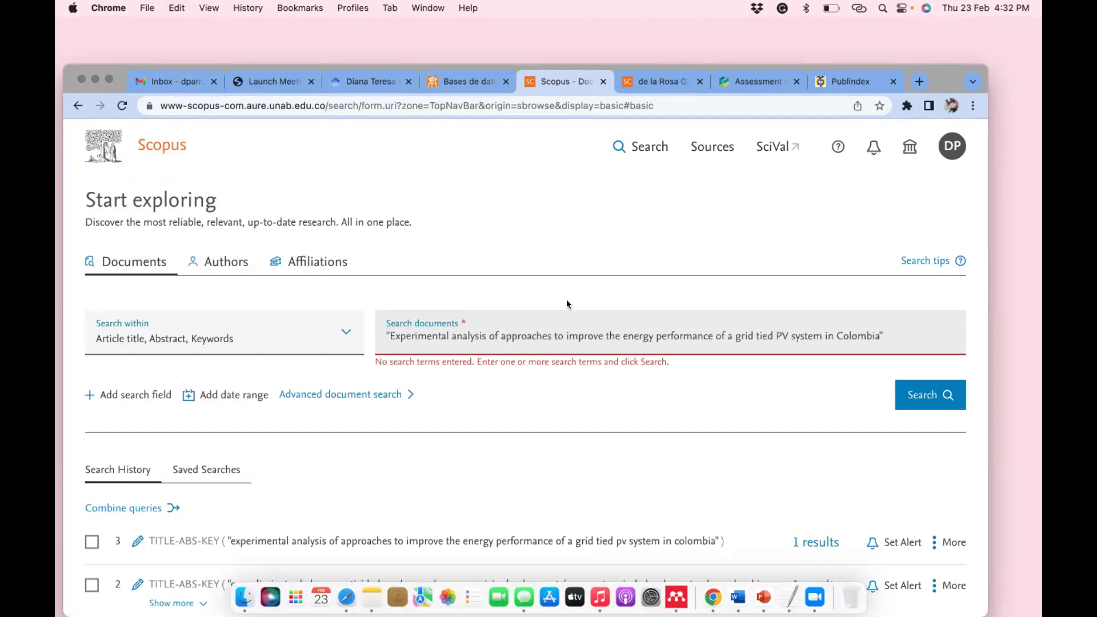
key("Return")
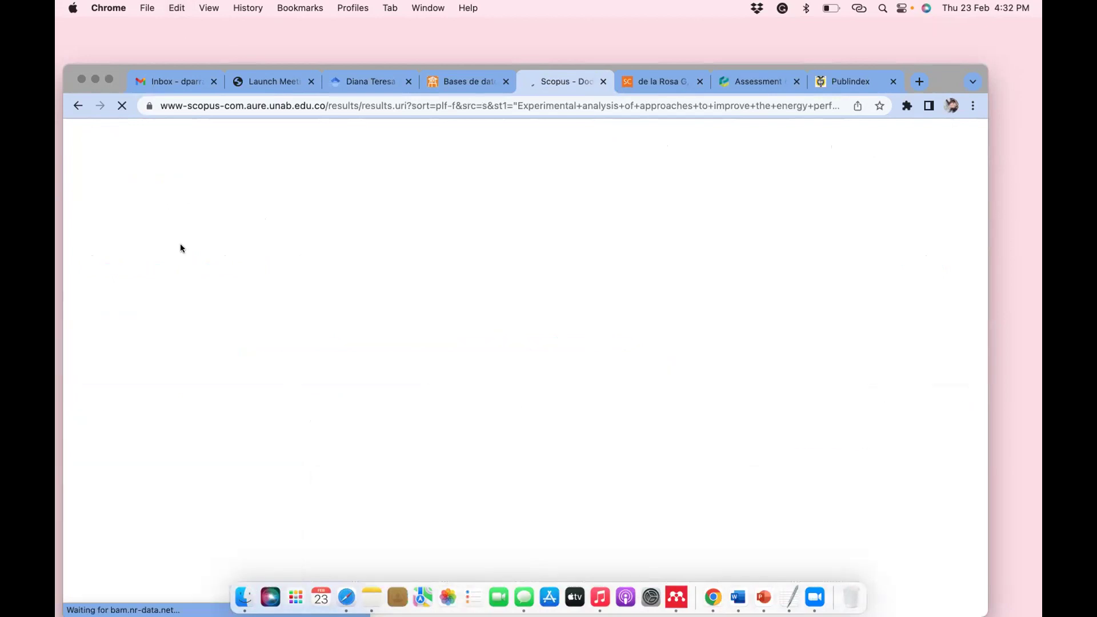
left_click(75, 104)
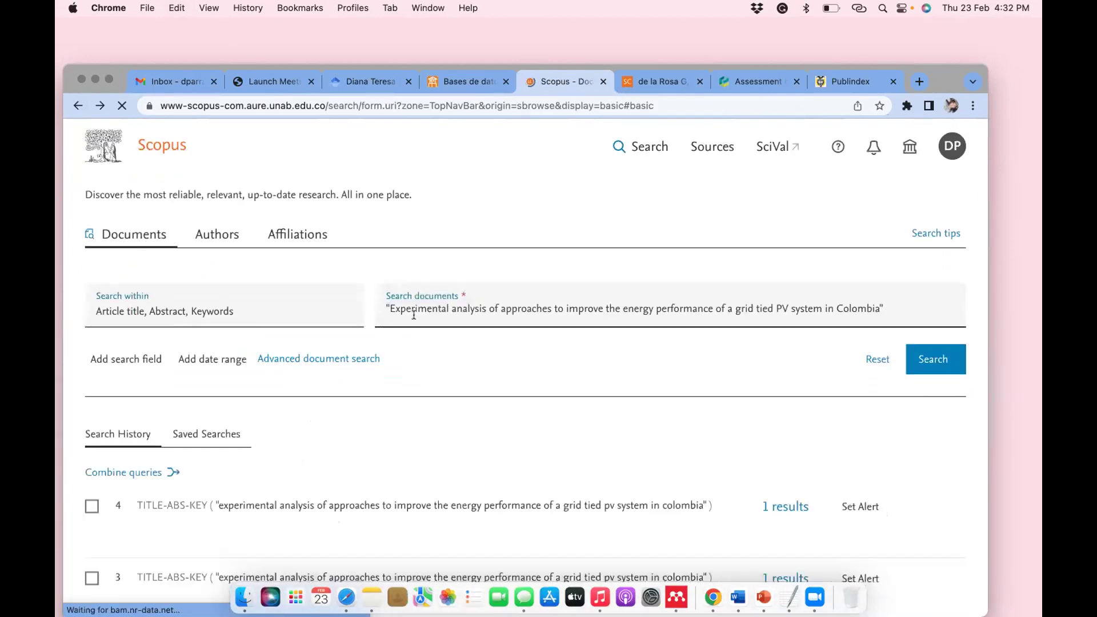
Search documents for "Sizing of an island microgrid using demand side management strategies" and open the last listed author's profile
left_click(399, 325)
key("super+a")
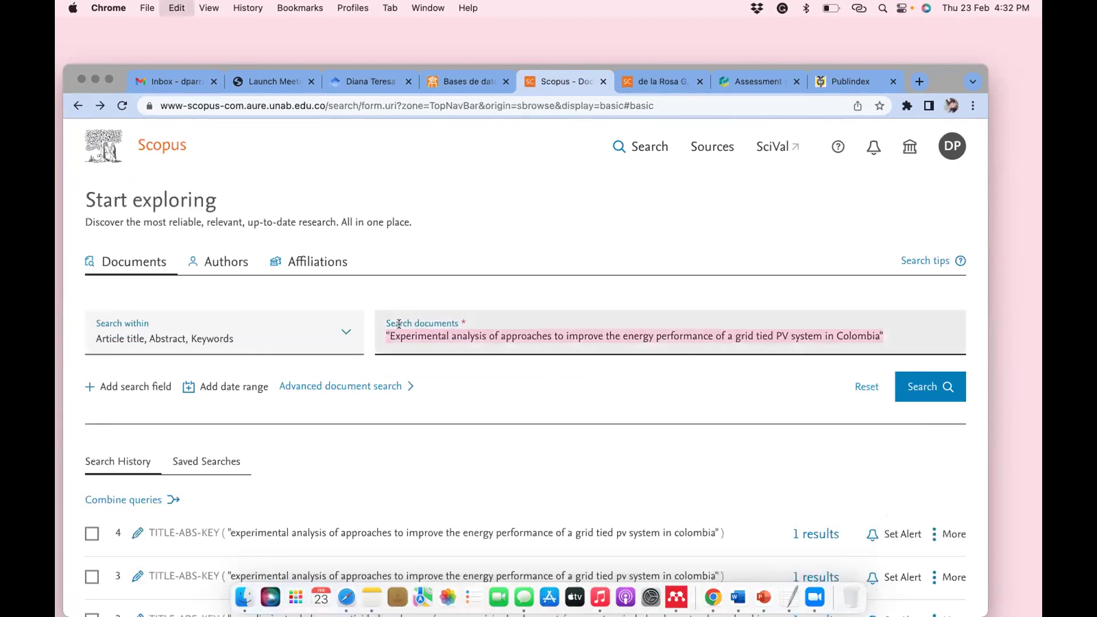
type("\"")
key("super+v")
type("\"")
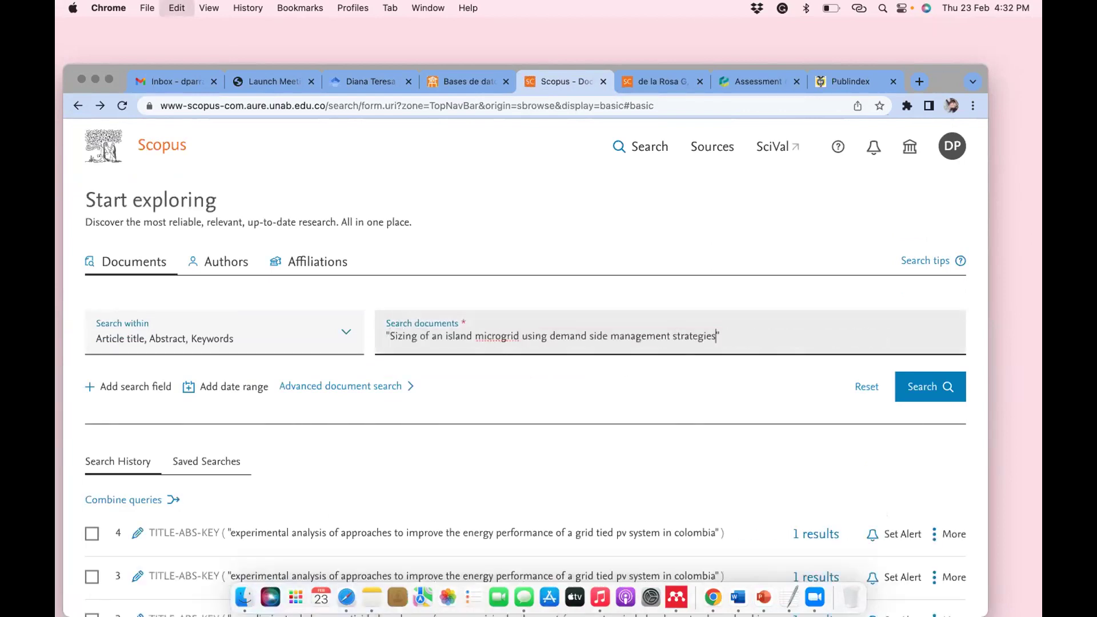
key("Return")
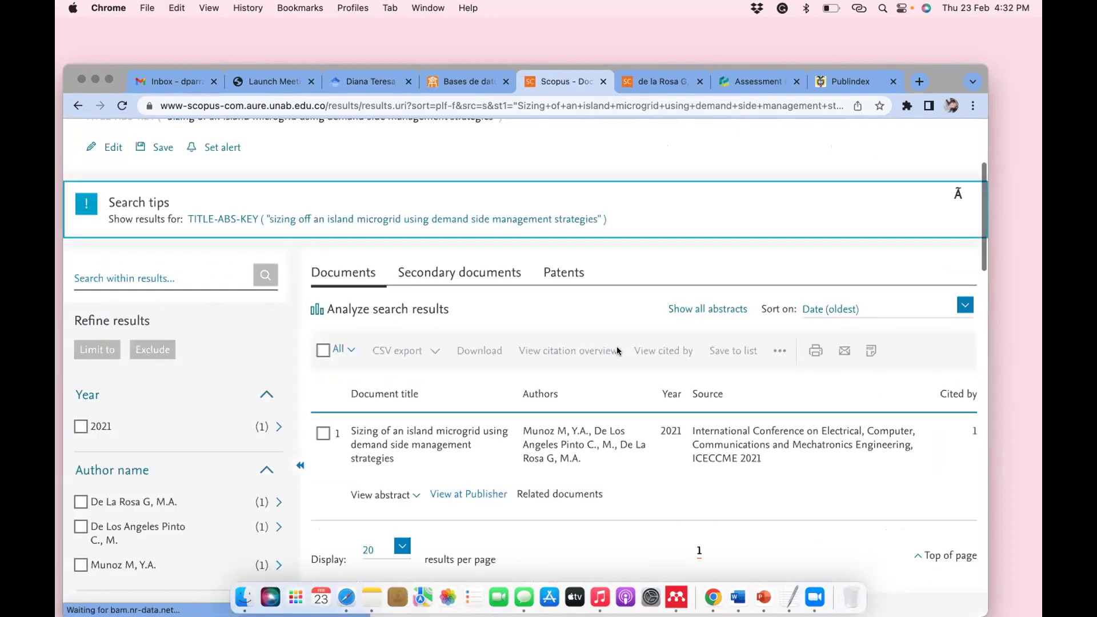
scroll(616, 348, "down", 3)
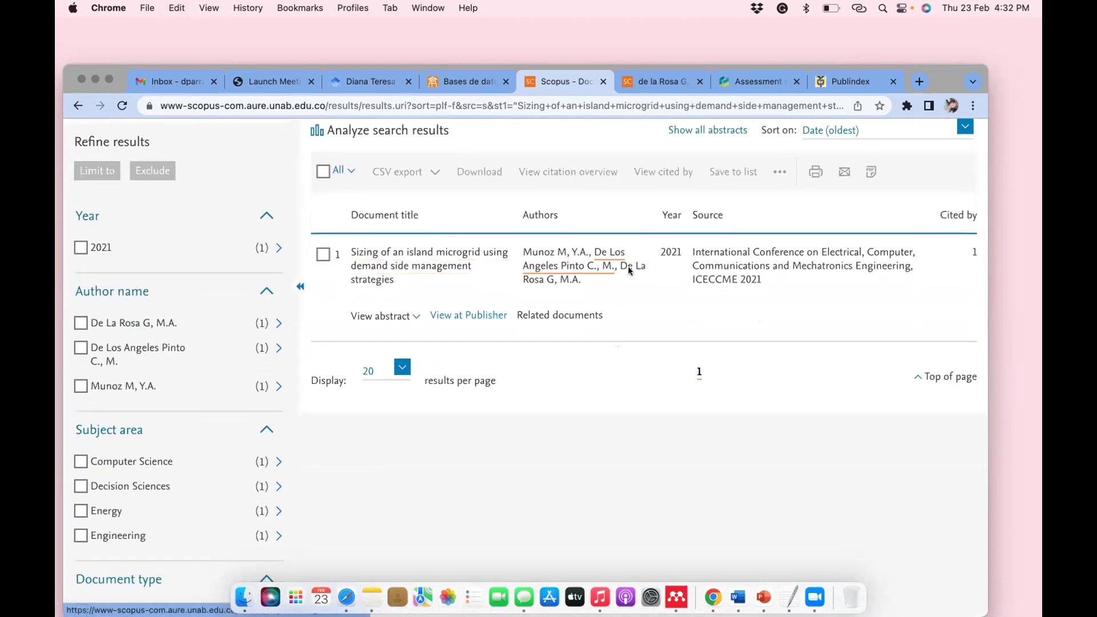
left_click(554, 279)
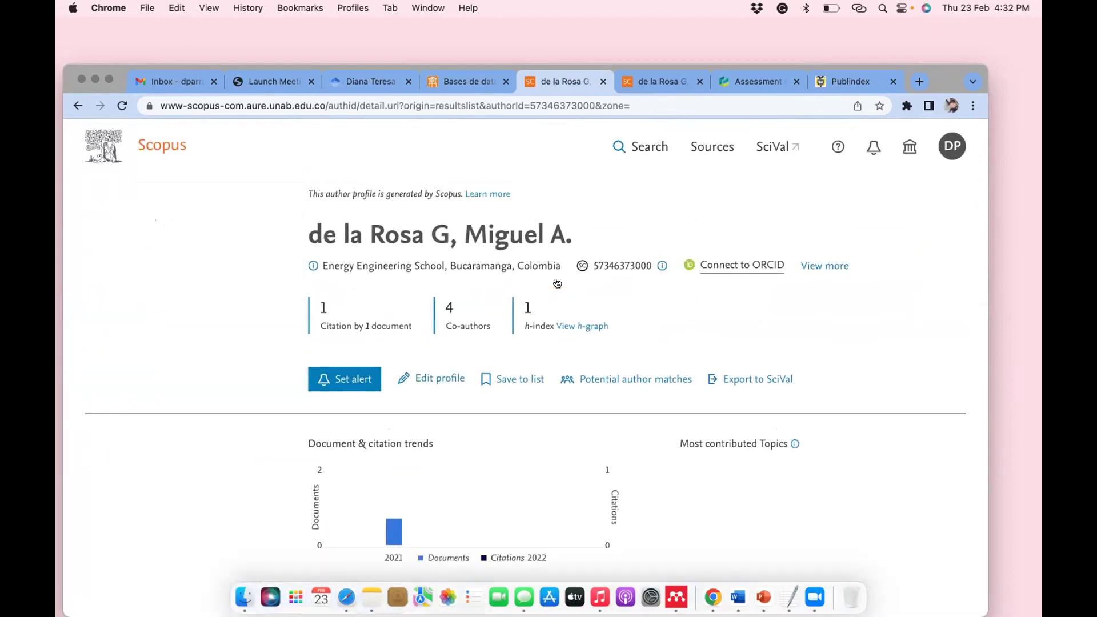
Compare the metrics, citation trends and document lists of the author profiles open in the two Scopus tabs
left_click(660, 85)
left_click(563, 86)
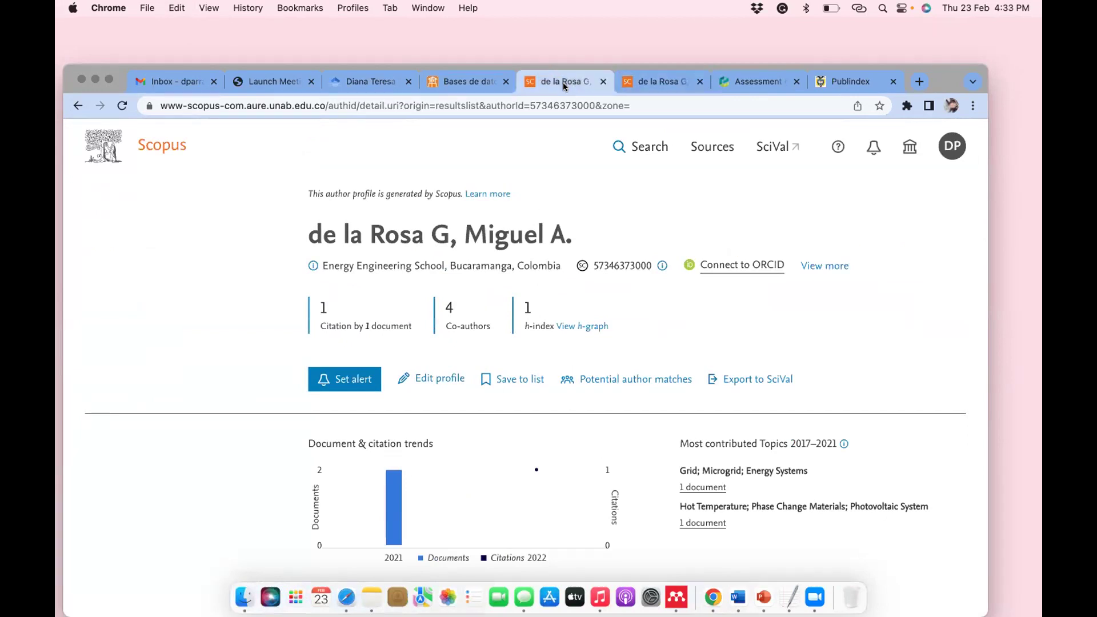
scroll(680, 350, "down", 2)
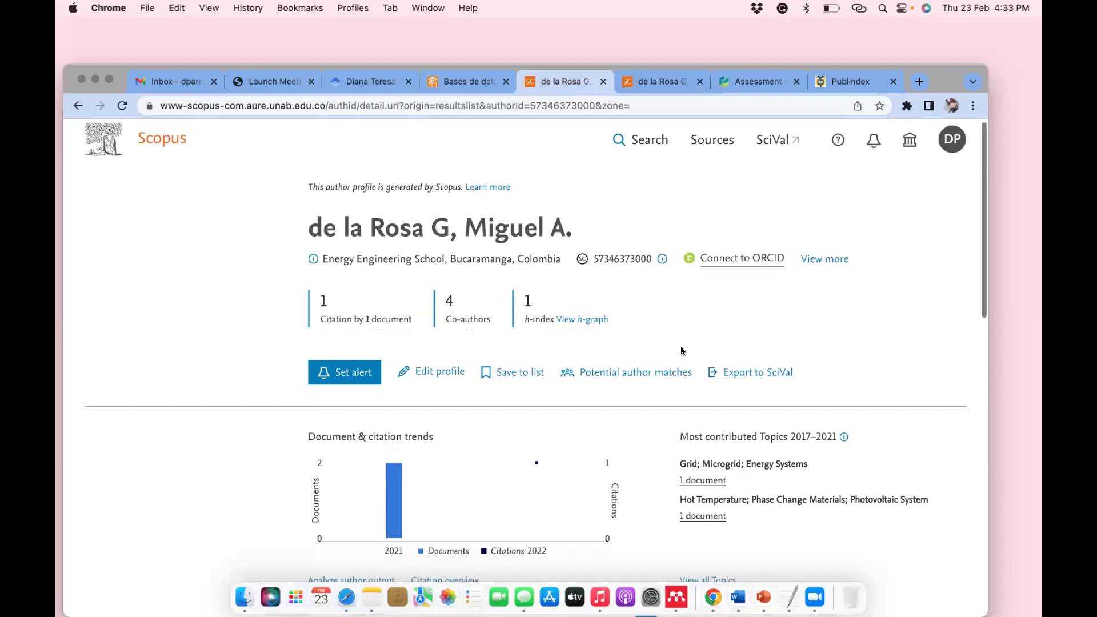
left_click(651, 84)
scroll(598, 184, "down", 4)
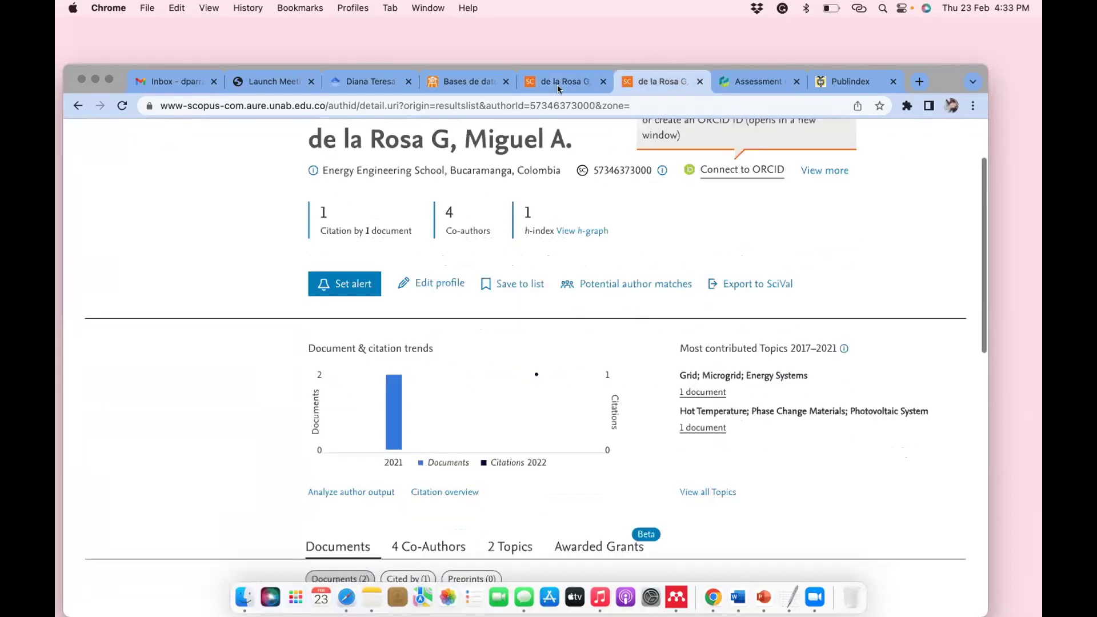
left_click(557, 84)
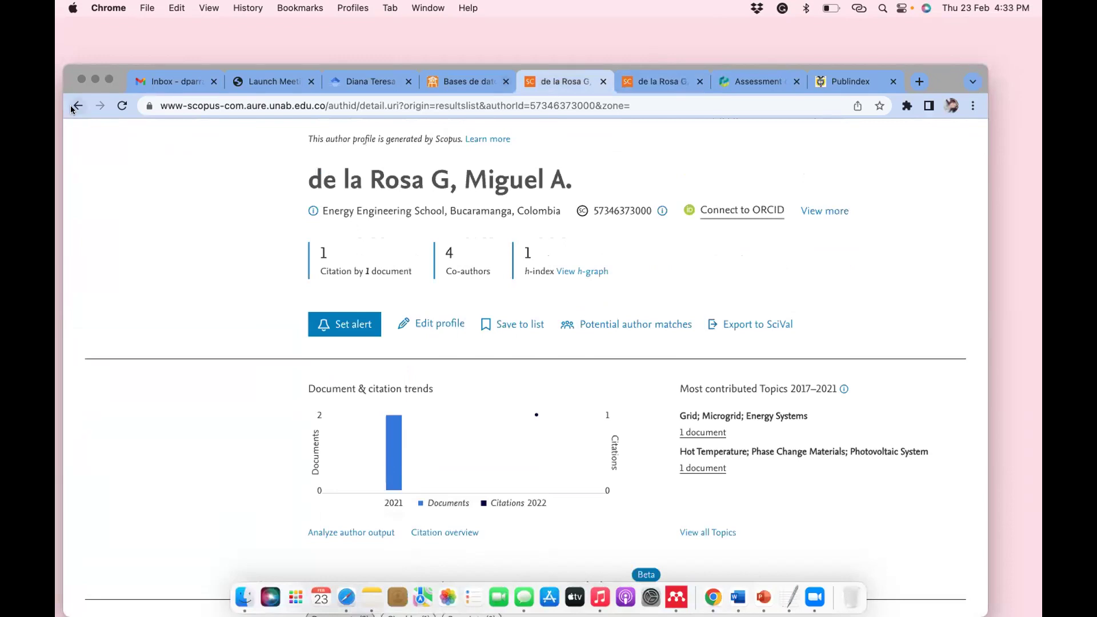
scroll(369, 340, "down", 8)
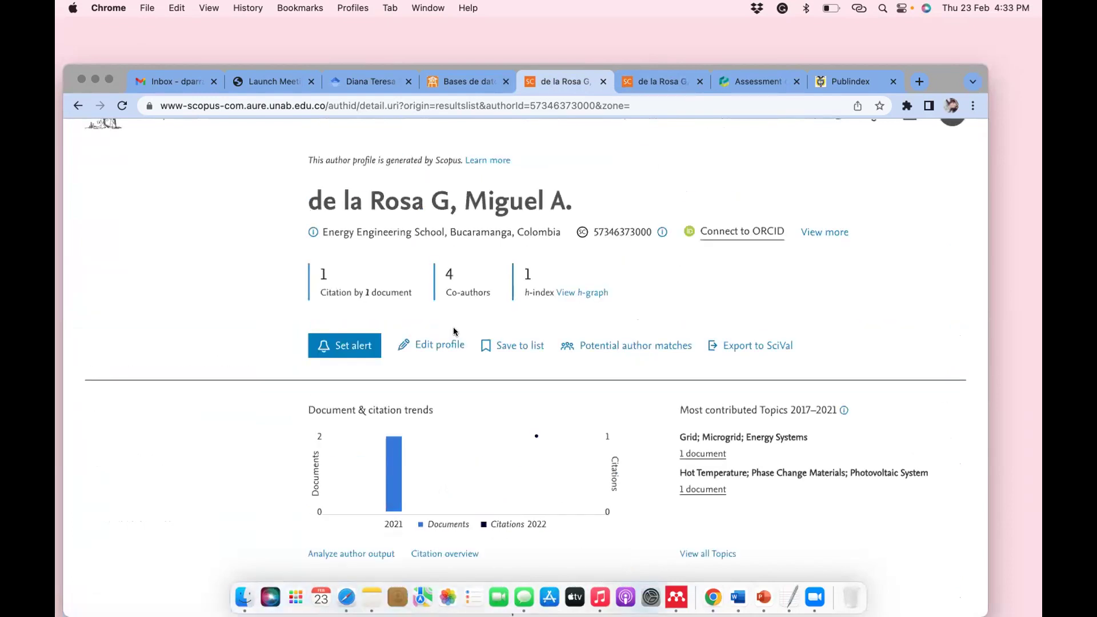
left_click(649, 82)
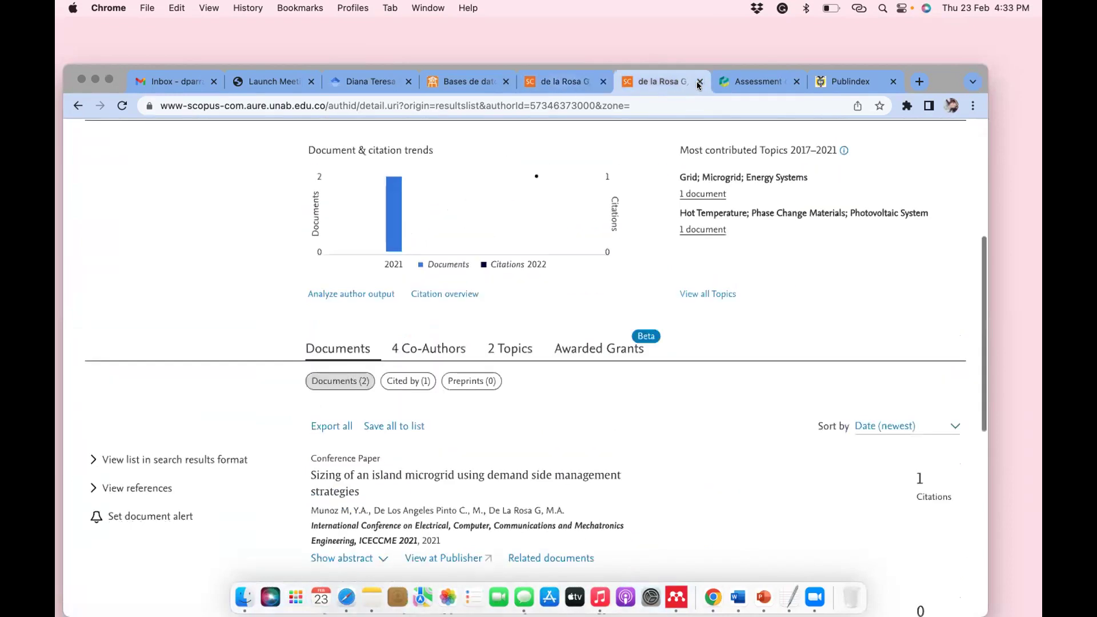
Close the duplicate author profile and open the Scopus search form in a new tab from the remaining profile
left_click(753, 81)
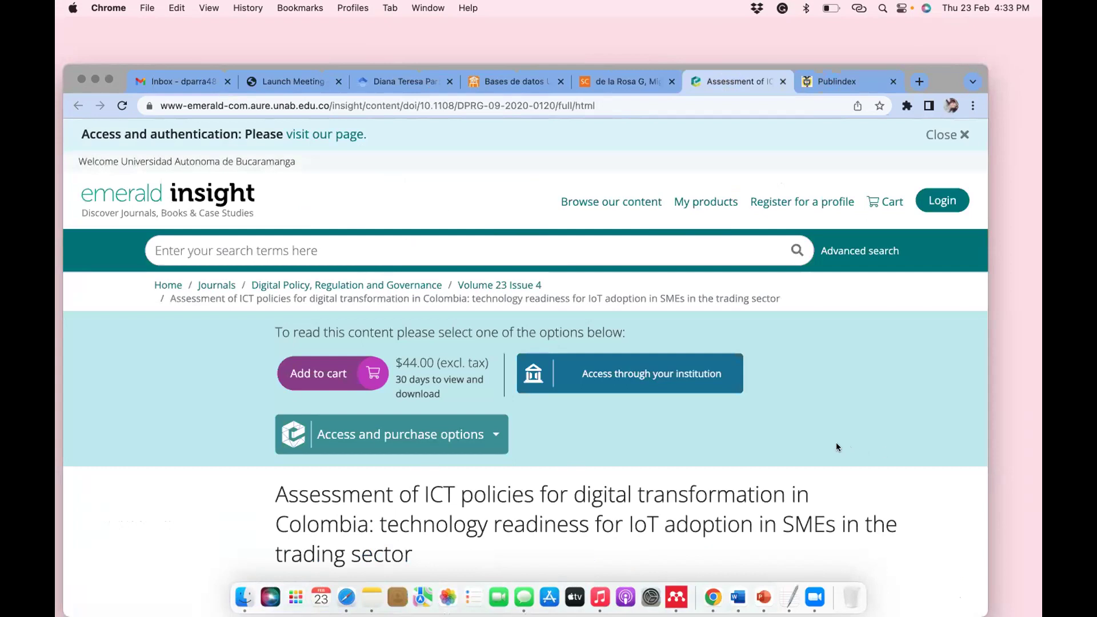
left_click(621, 81)
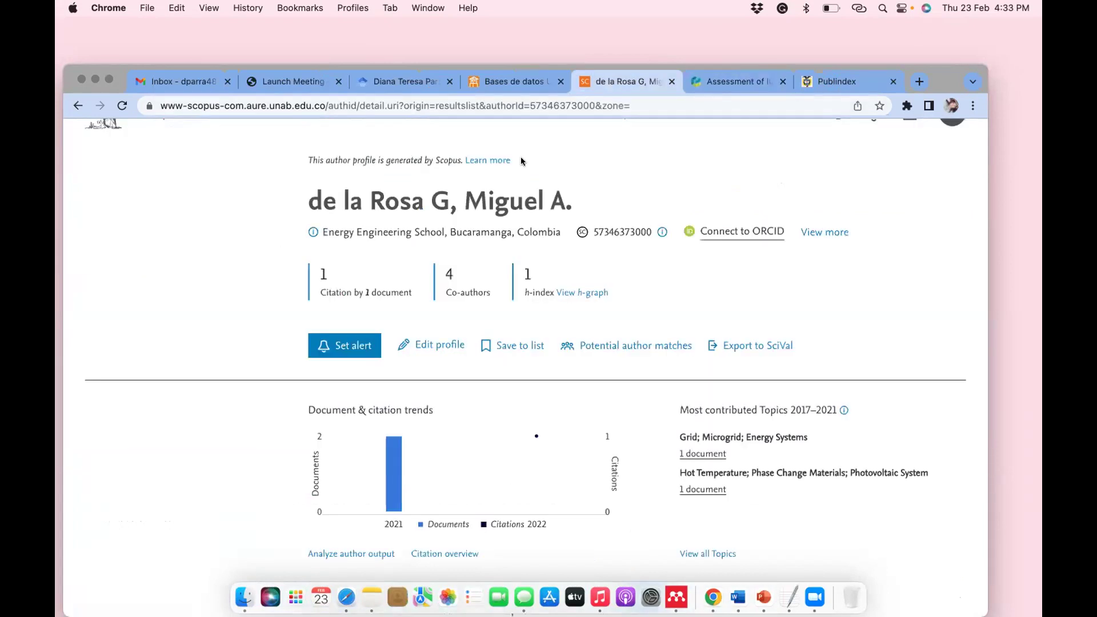
right_click(646, 148)
left_click(693, 114)
left_click(661, 81)
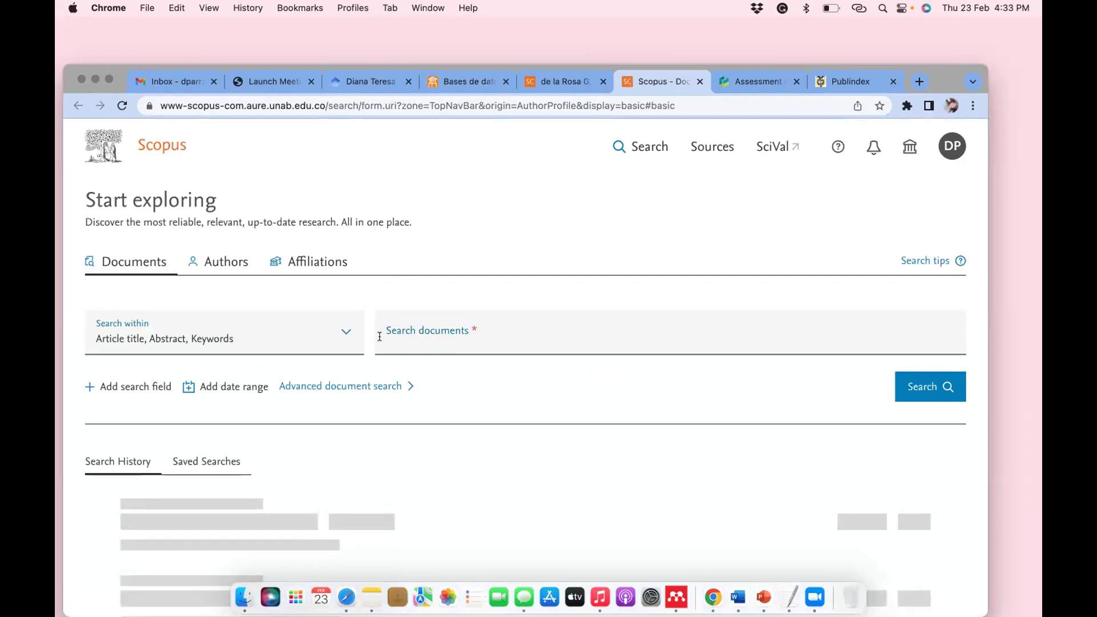
Search documents for "Transition of electric mobility in colombia: Technical and economic evaluation of scenarios for the integration of e-taxis in bucaramanga" and open an author's profile
left_click(411, 341)
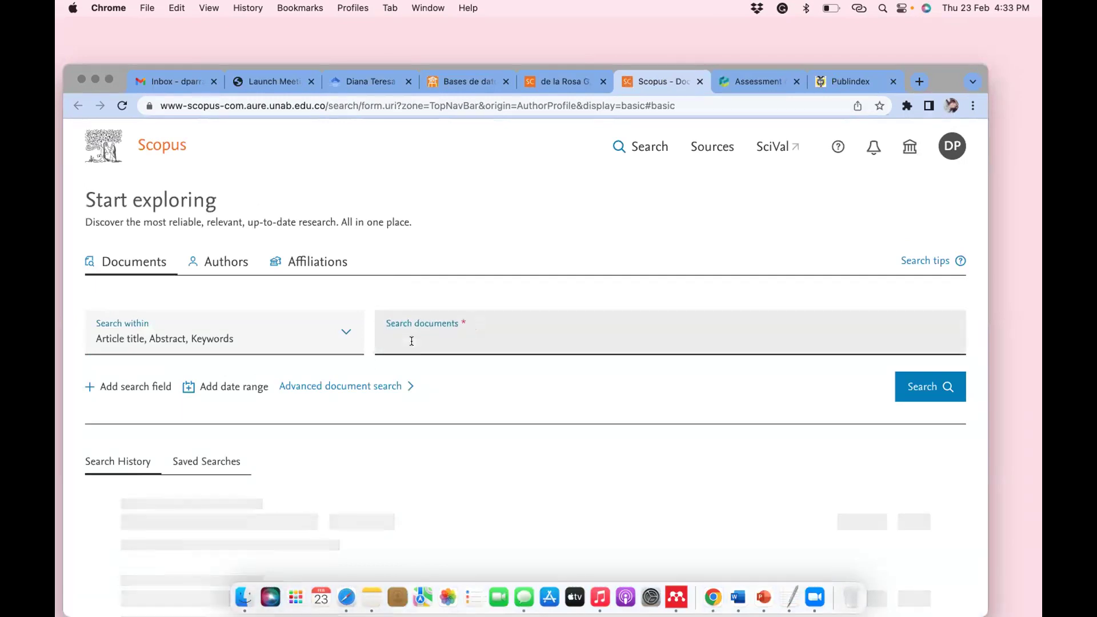
type("\"")
type("Sizing of an island microgrid using demand side management strategies")
type("\"")
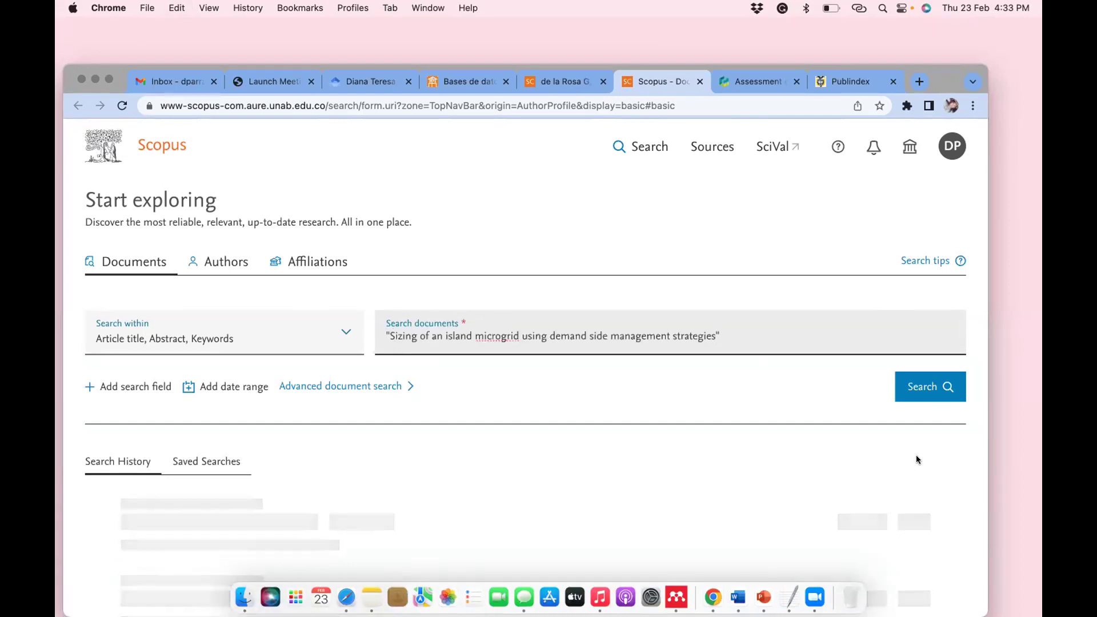
left_click_drag(684, 335, 387, 331)
key("super+v")
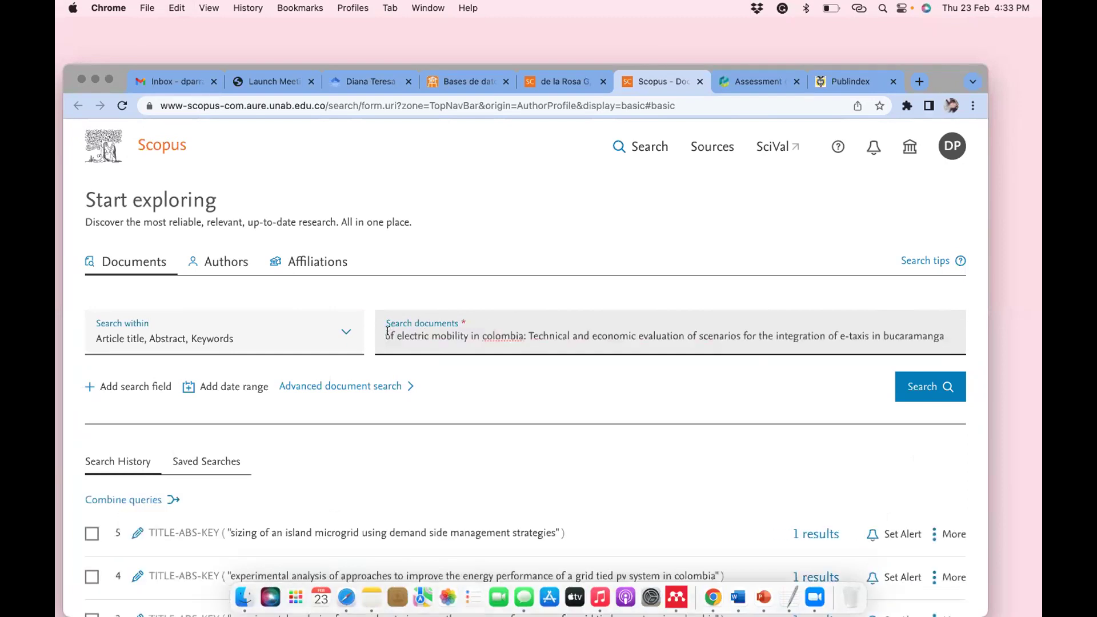
key("Return")
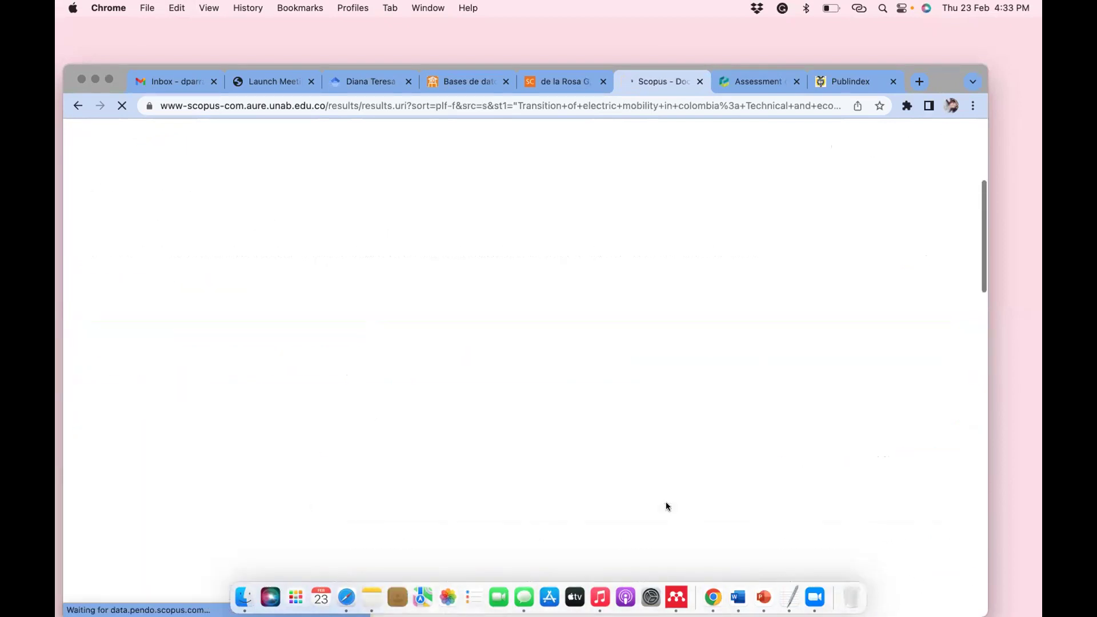
left_click(705, 387)
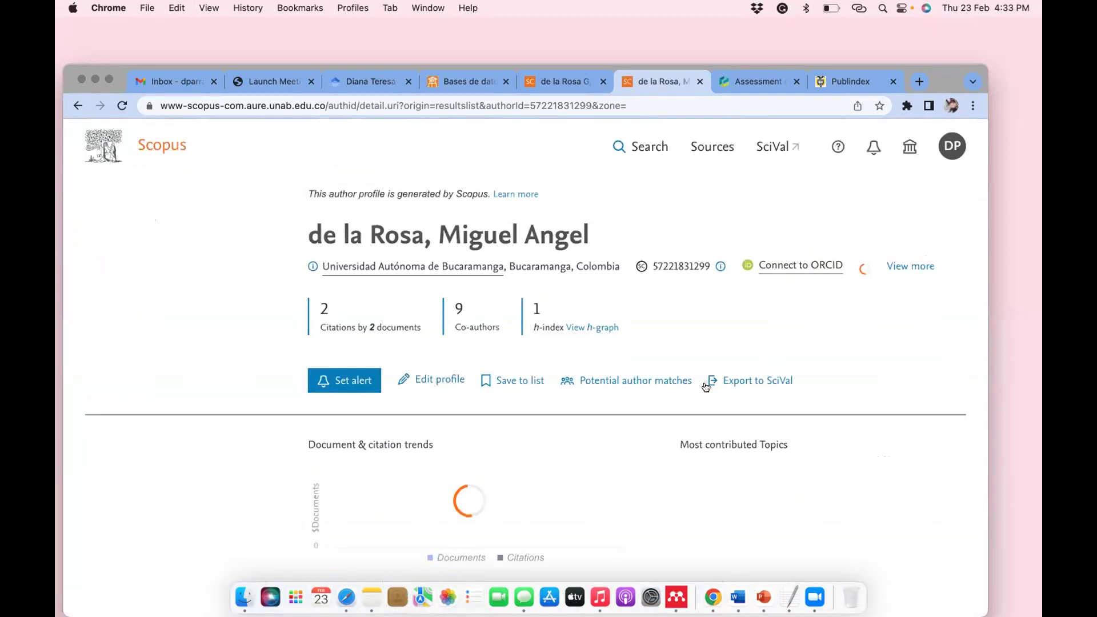
Review the author profile's metrics and citation trends, and open the Scopus search form in a new tab
scroll(706, 383, "down", 1)
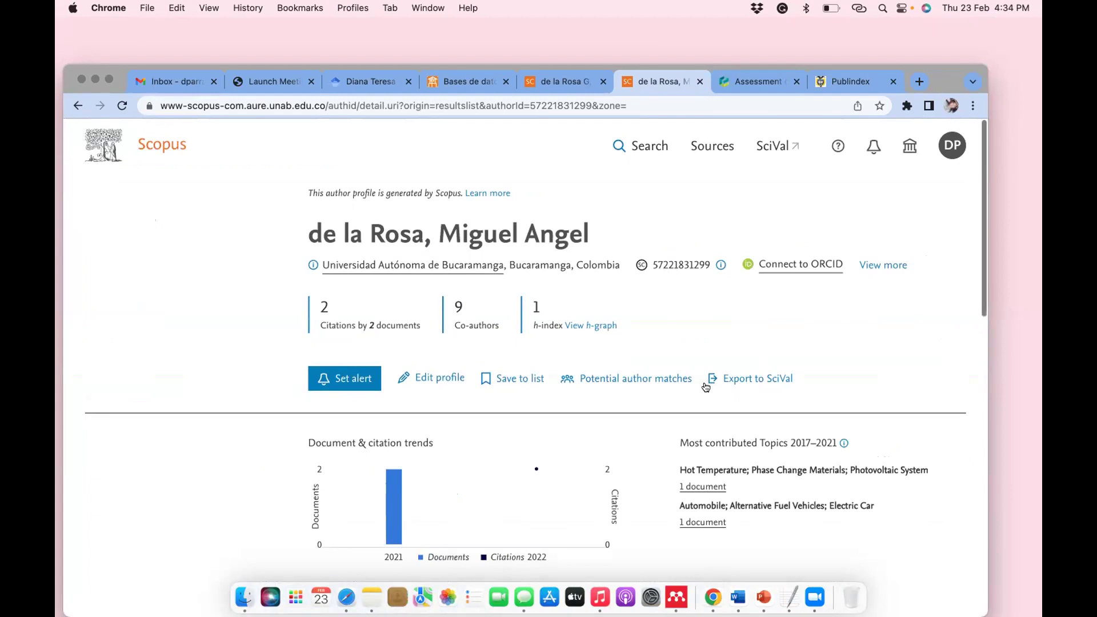
scroll(685, 258, "down", 10)
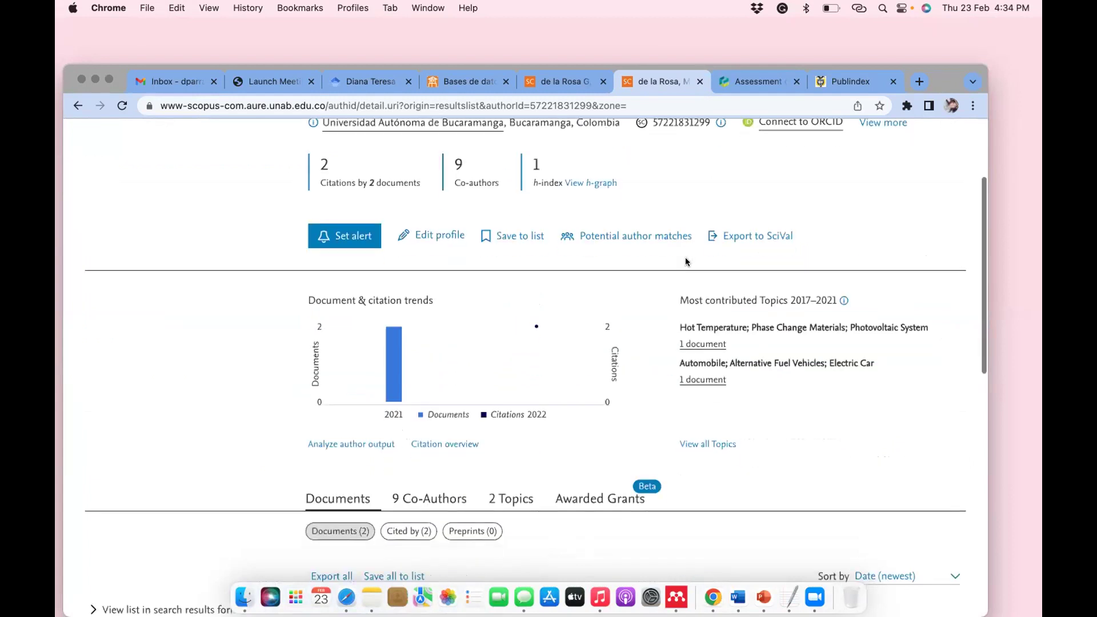
scroll(684, 257, "up", 10)
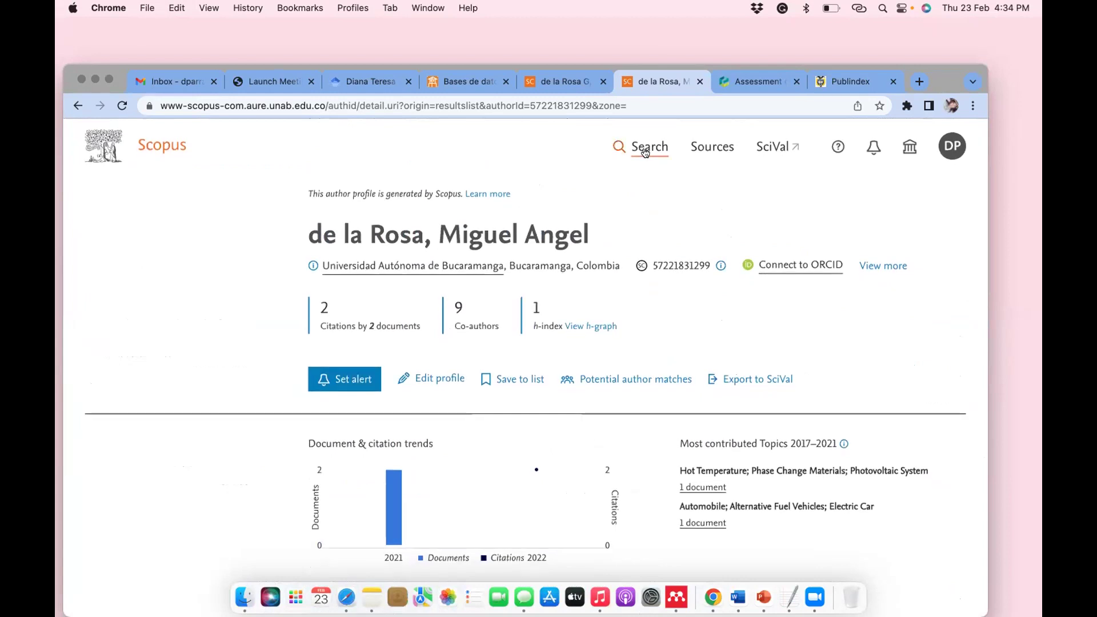
right_click(647, 147)
left_click(672, 157)
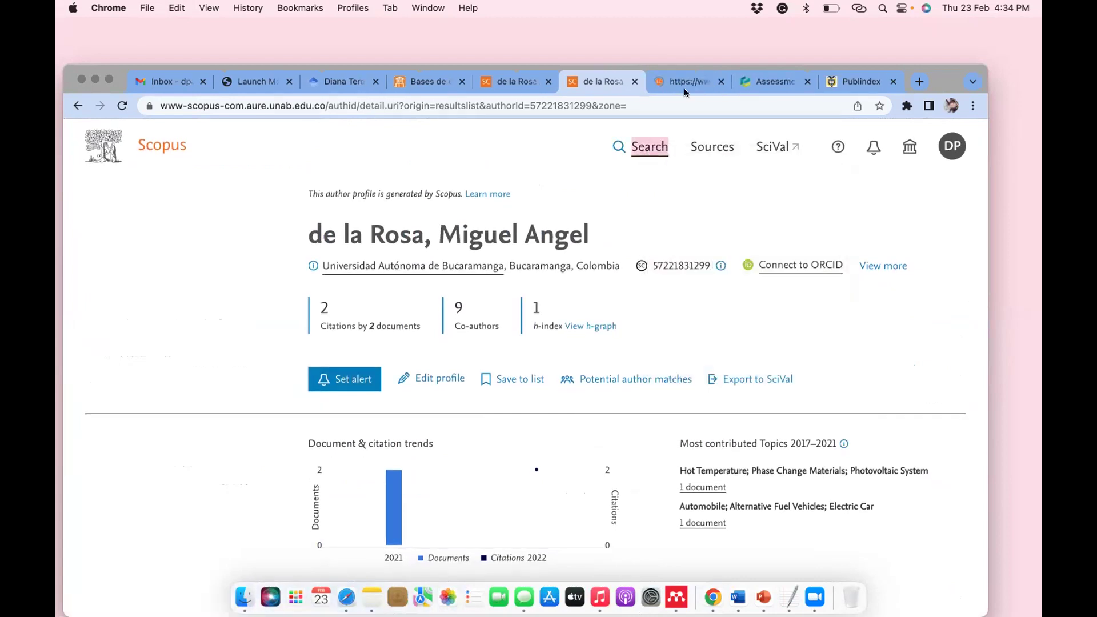
left_click(519, 82)
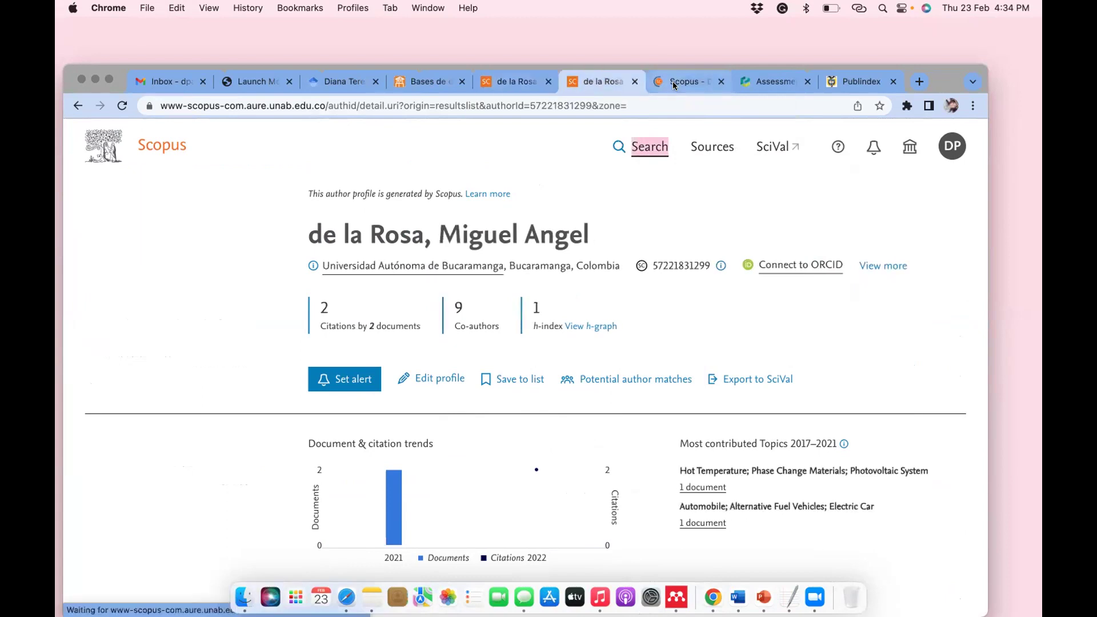
left_click(667, 86)
Search authors by the author's last name and first initial with the affiliation Universidad Autonoma de Bucaramanga
left_click(221, 262)
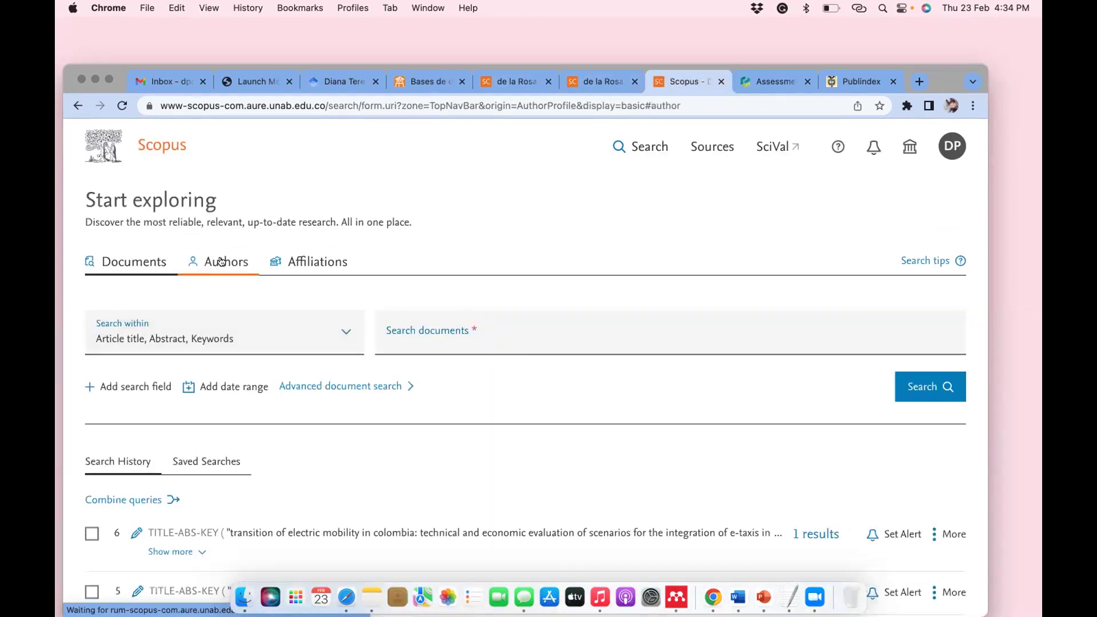
left_click(167, 366)
type("de la rosa")
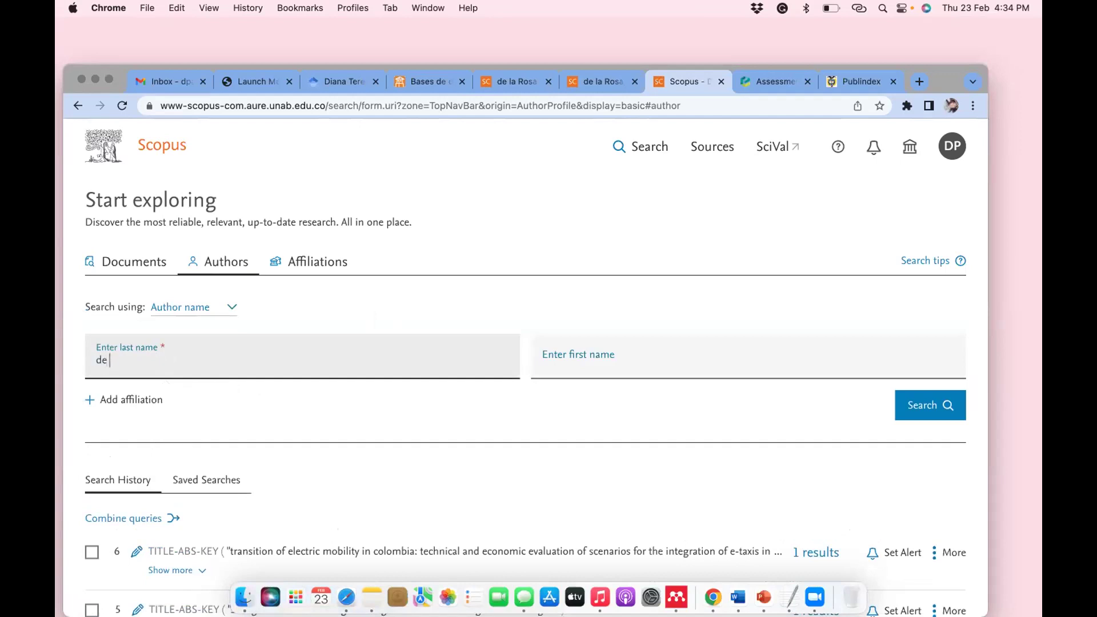
left_click(596, 366)
type("M")
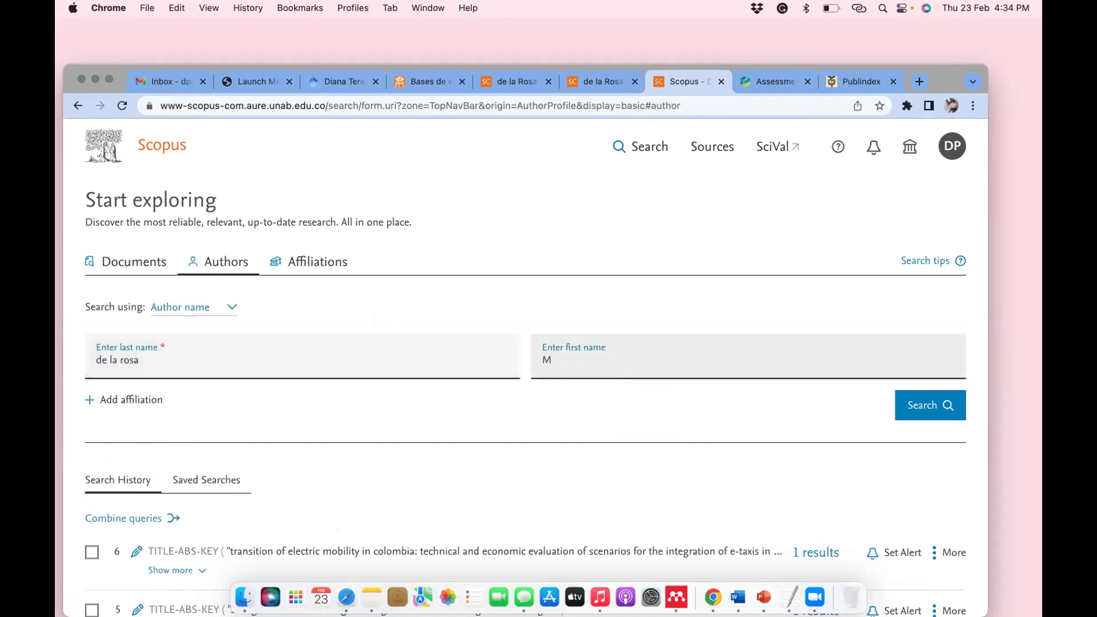
left_click(173, 439)
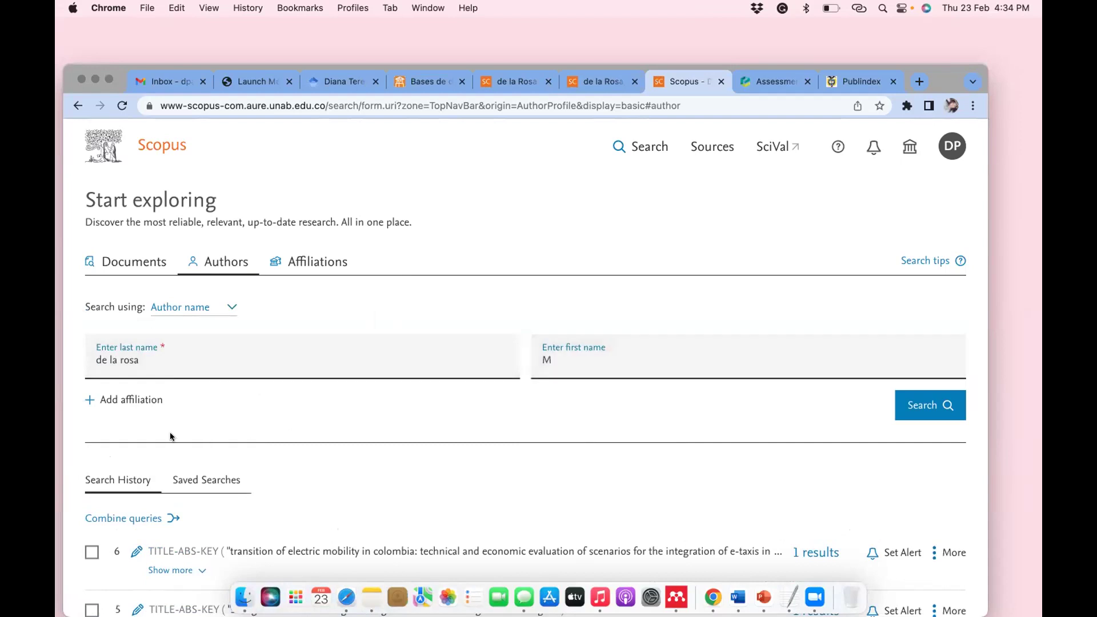
left_click(103, 401)
type("Universidad Autonoma de Bucaramanga")
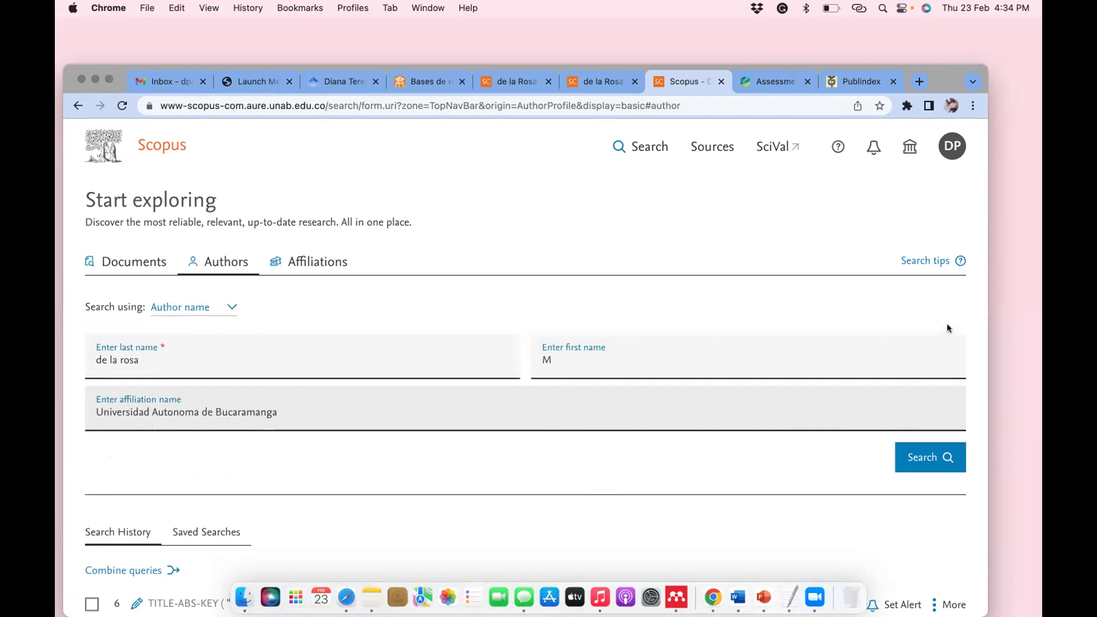
left_click(919, 459)
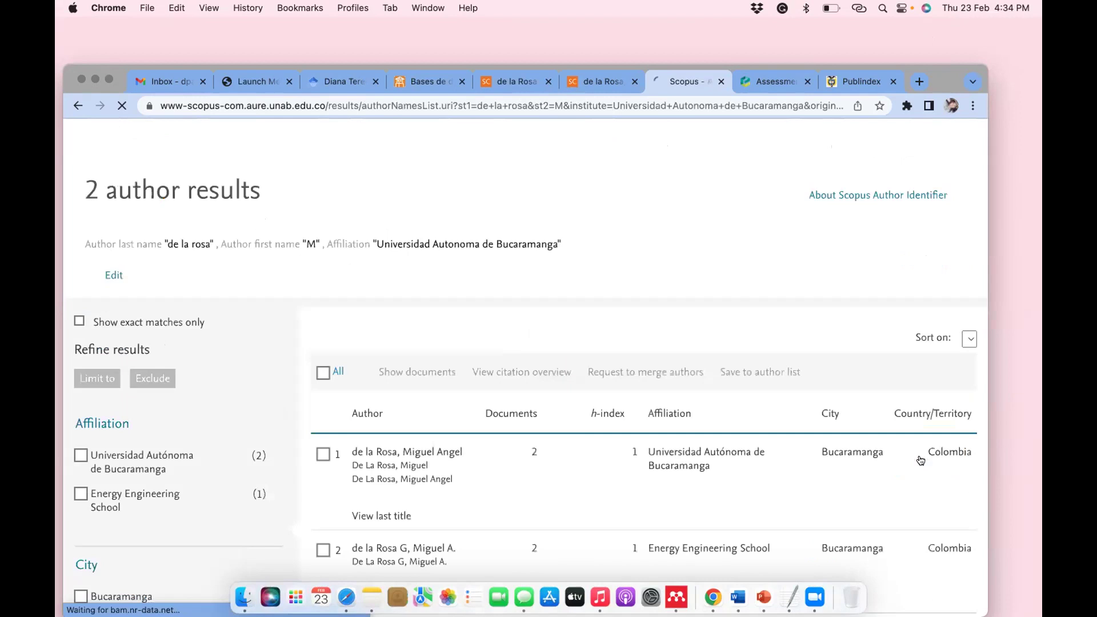
Move the browser window higher and select both profiles in the author results to show the merge option
scroll(714, 450, "down", 5)
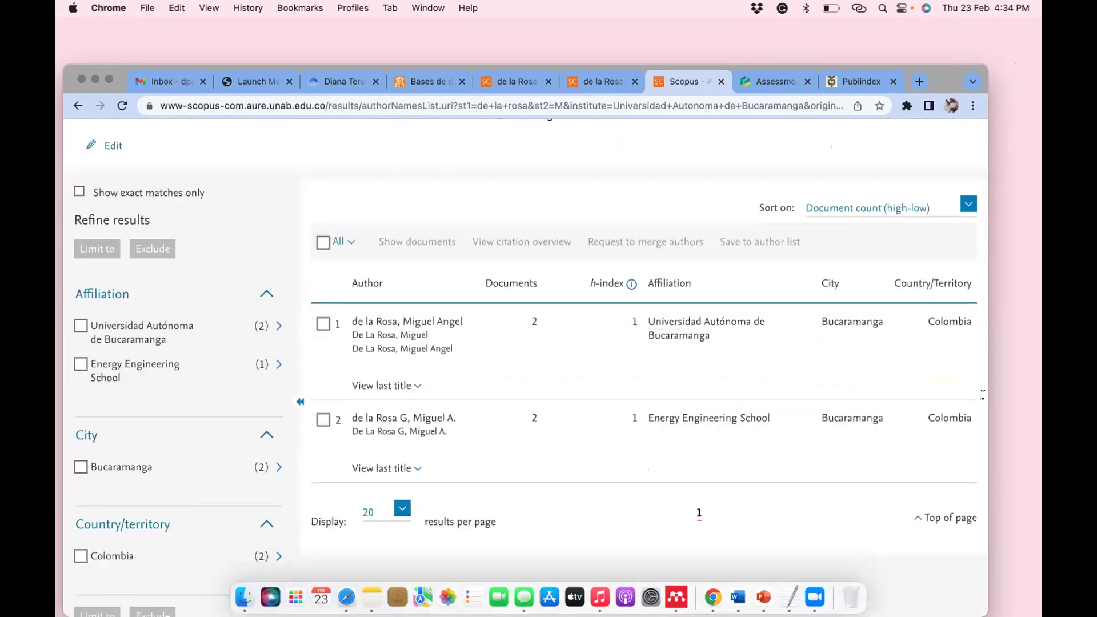
left_click_drag(946, 81, 941, 41)
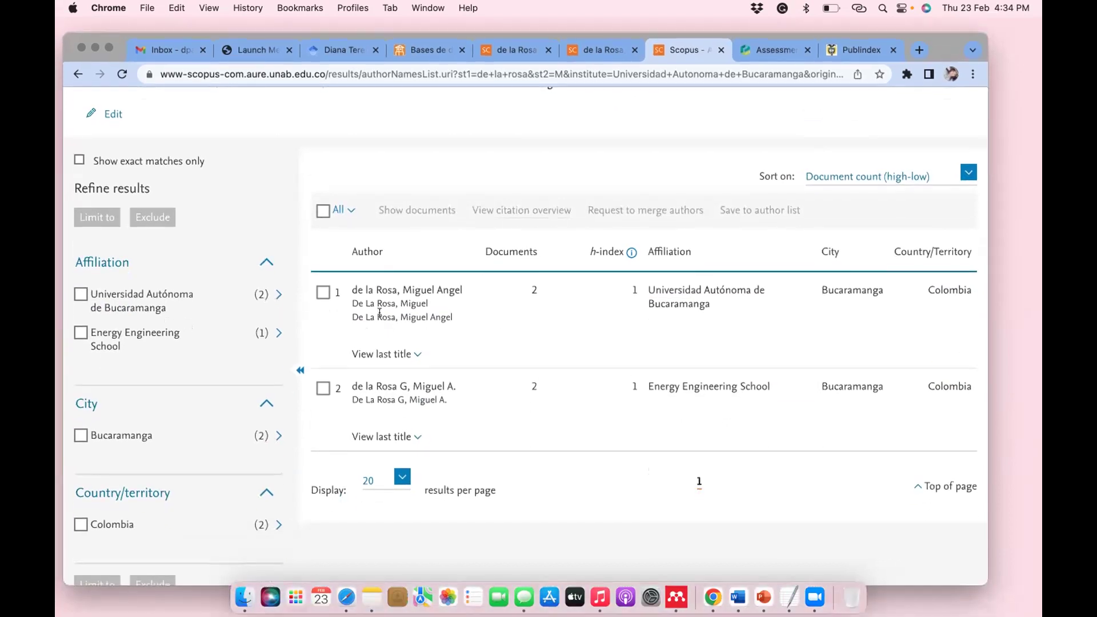
left_click(325, 294)
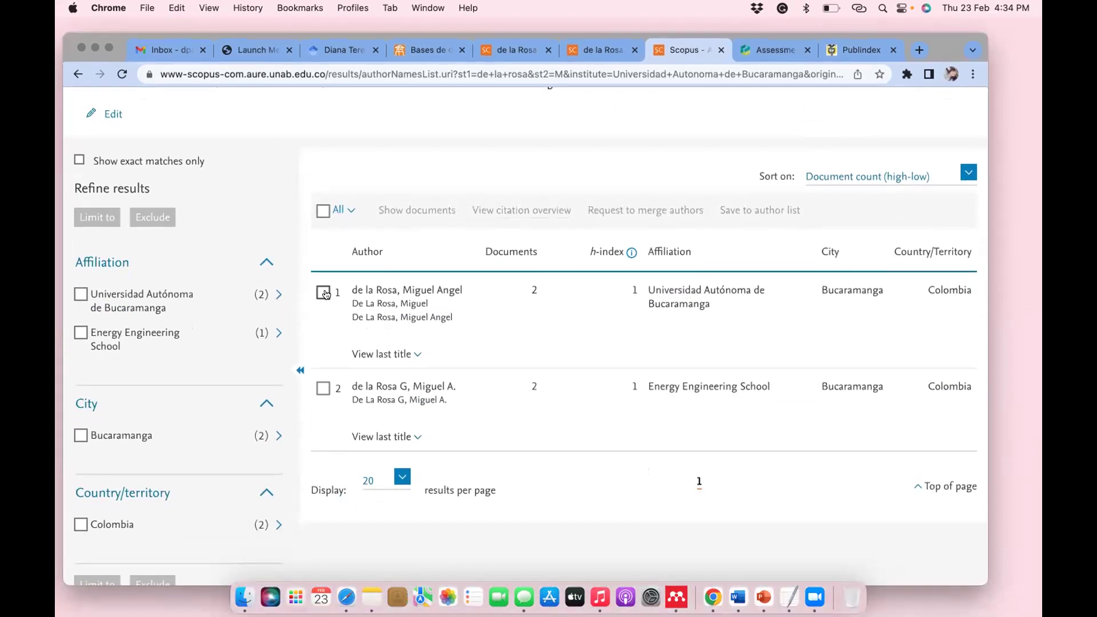
left_click(323, 388)
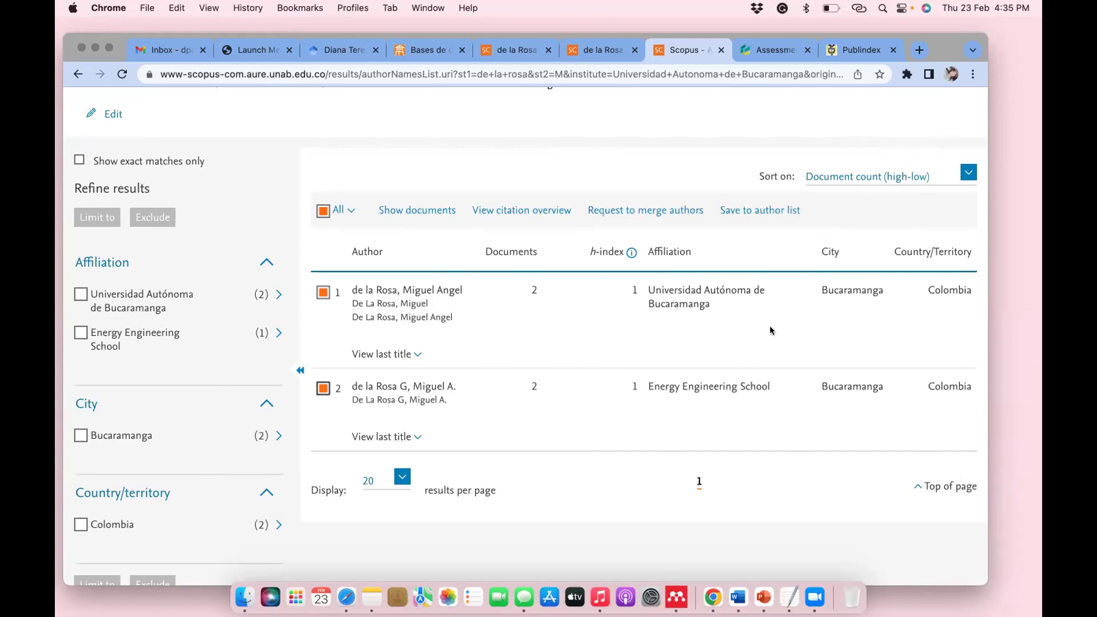
scroll(564, 268, "up", 5)
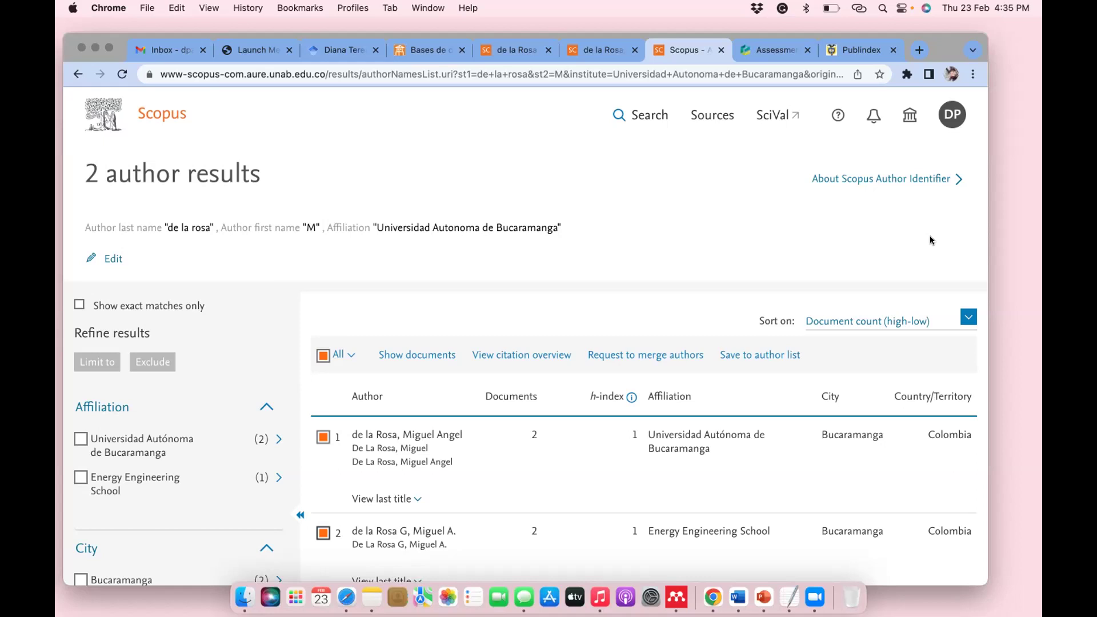
scroll(680, 312, "down", 3)
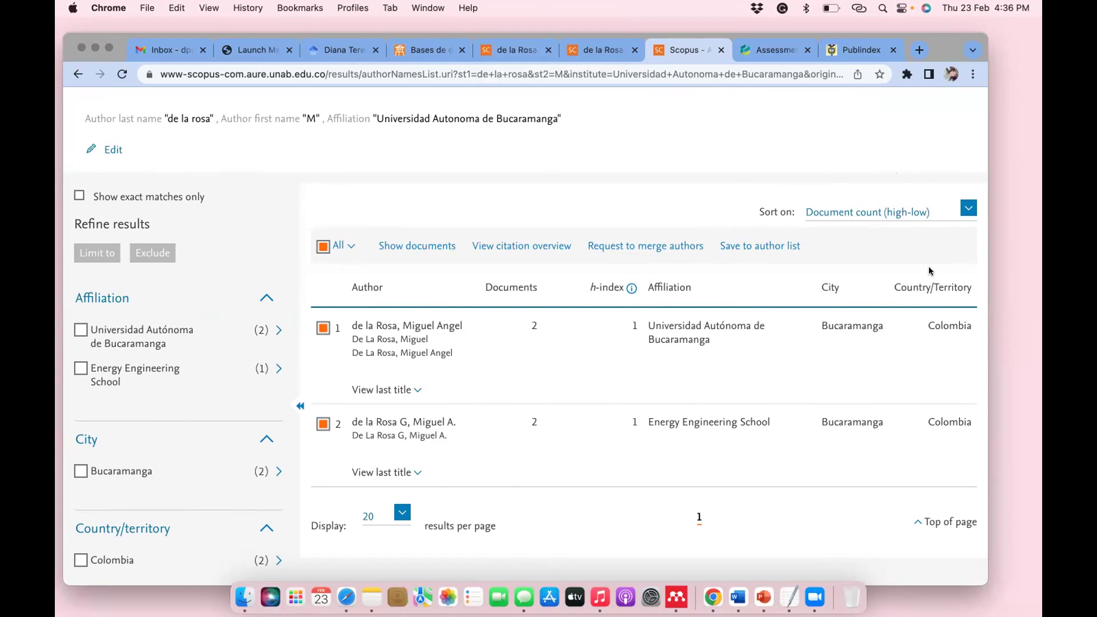
scroll(495, 211, "up", 3)
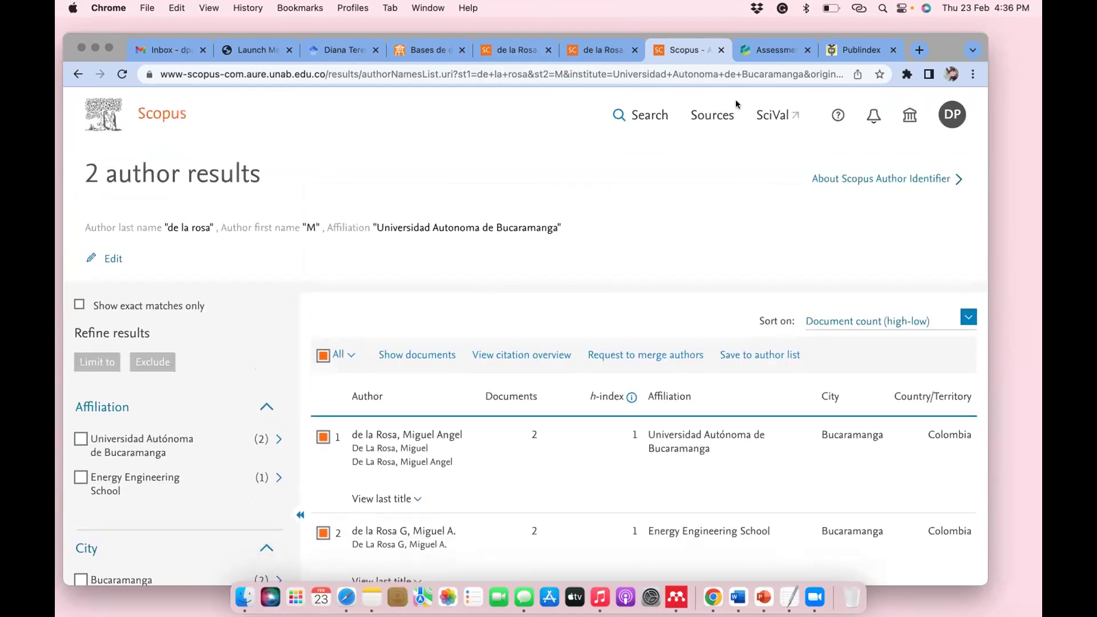
Return to the author search form and replace the last name and first name with those of another author
left_click(642, 114)
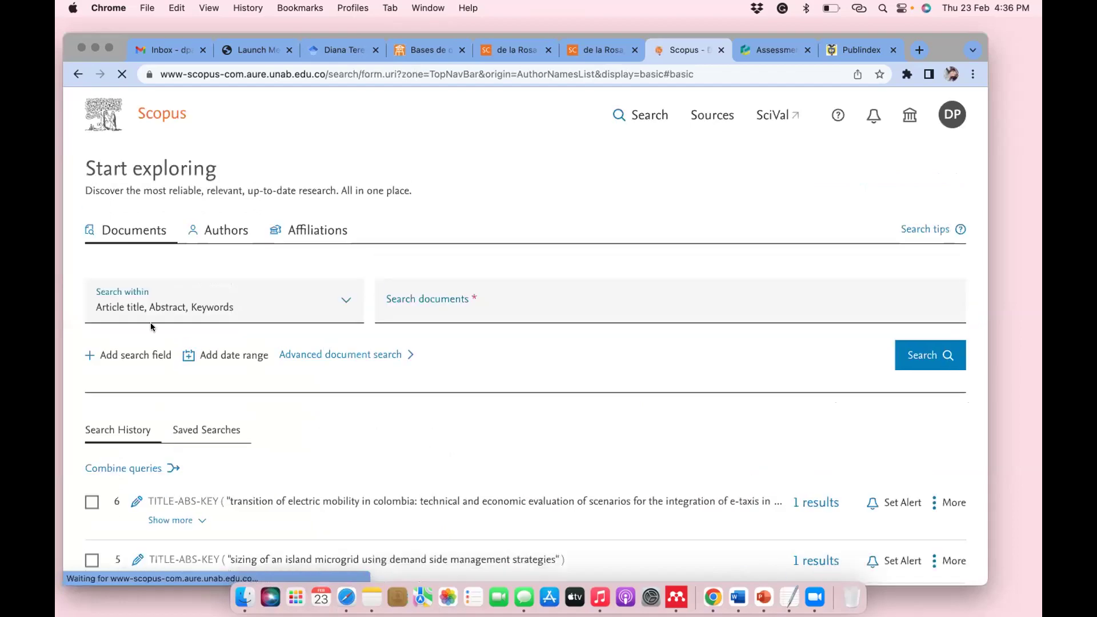
left_click(218, 230)
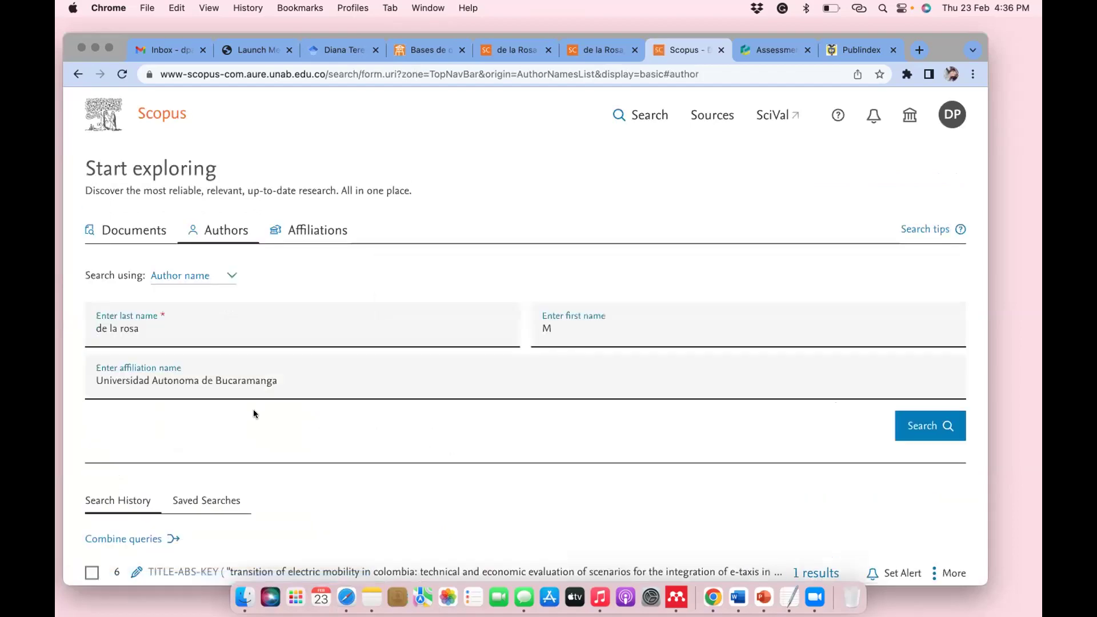
left_click(196, 326)
left_click_drag(213, 326, 56, 322)
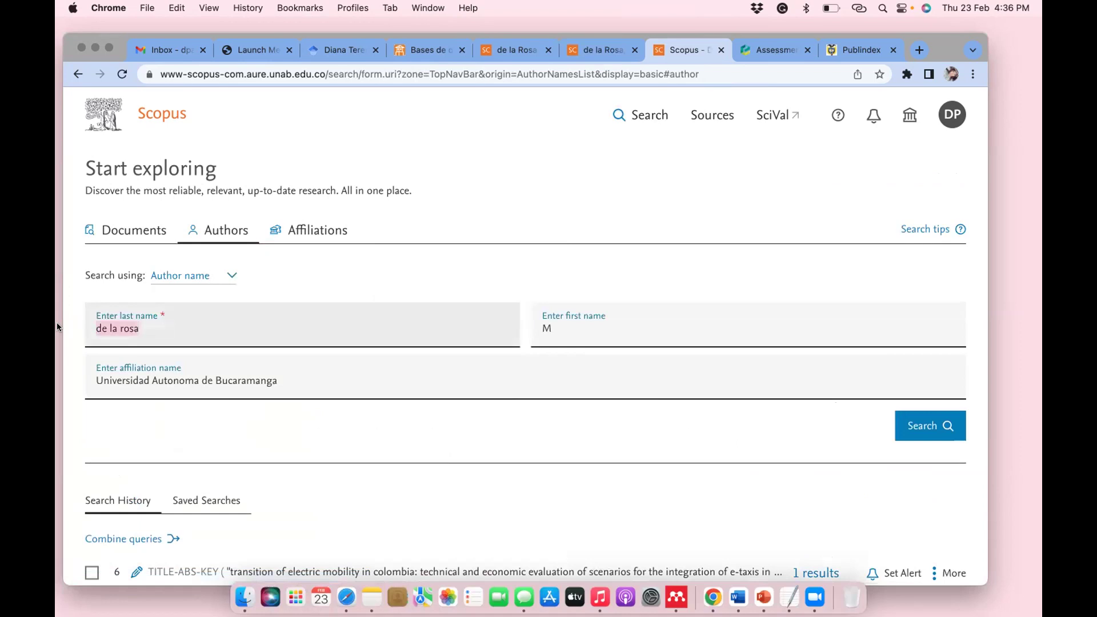
type("ardila")
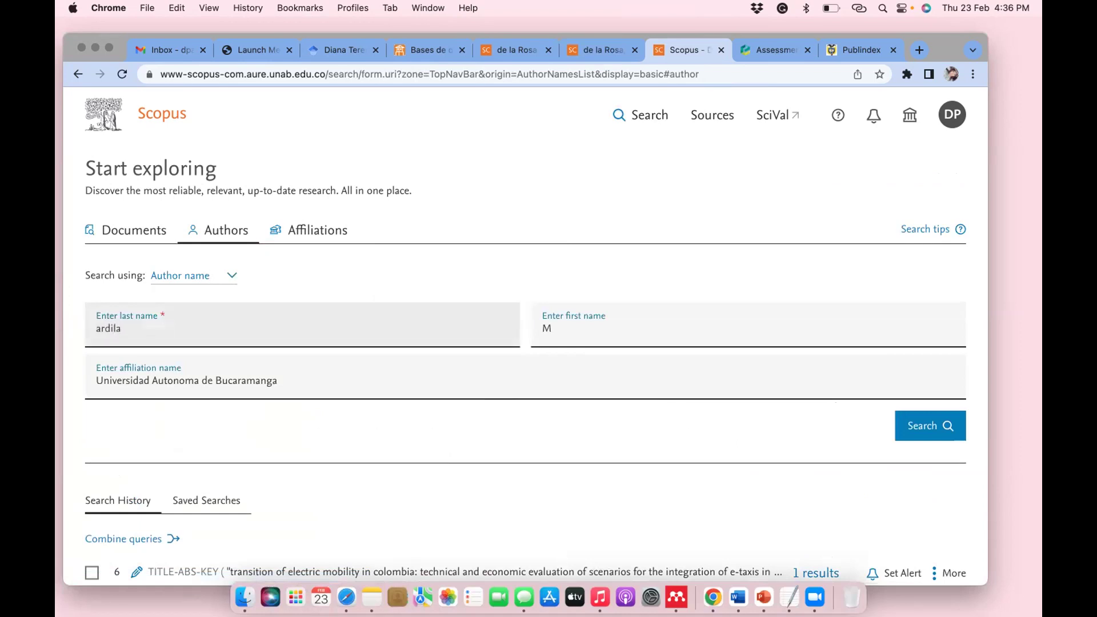
type(" gomez")
left_click(555, 326)
key("BackSpace")
type("sergio")
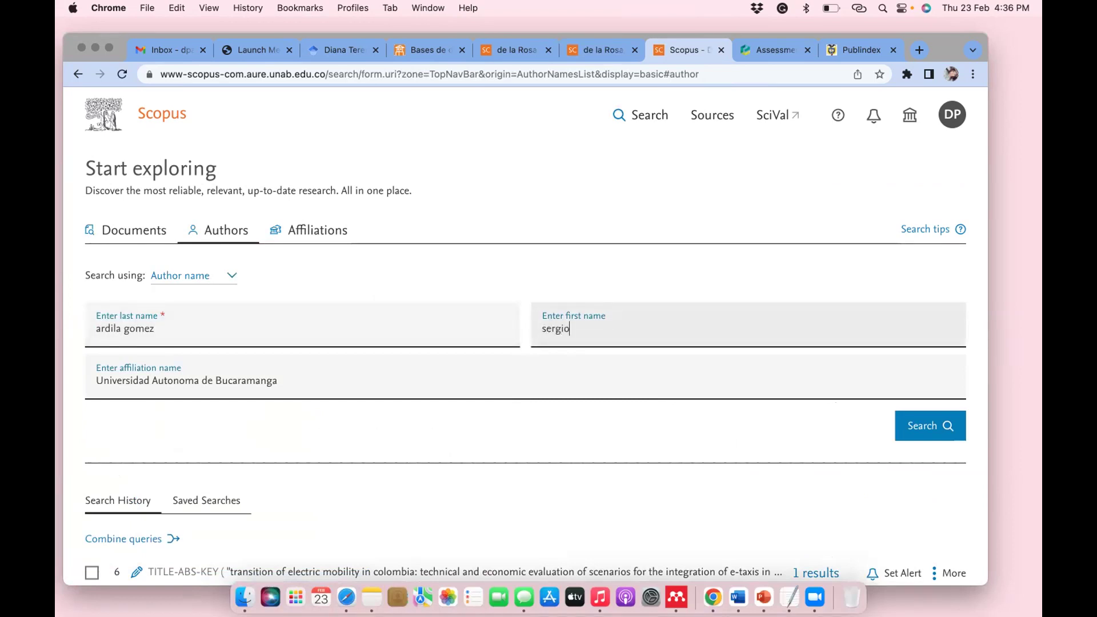
Clear the affiliation name from the author search and run the search by name only
left_click(288, 382)
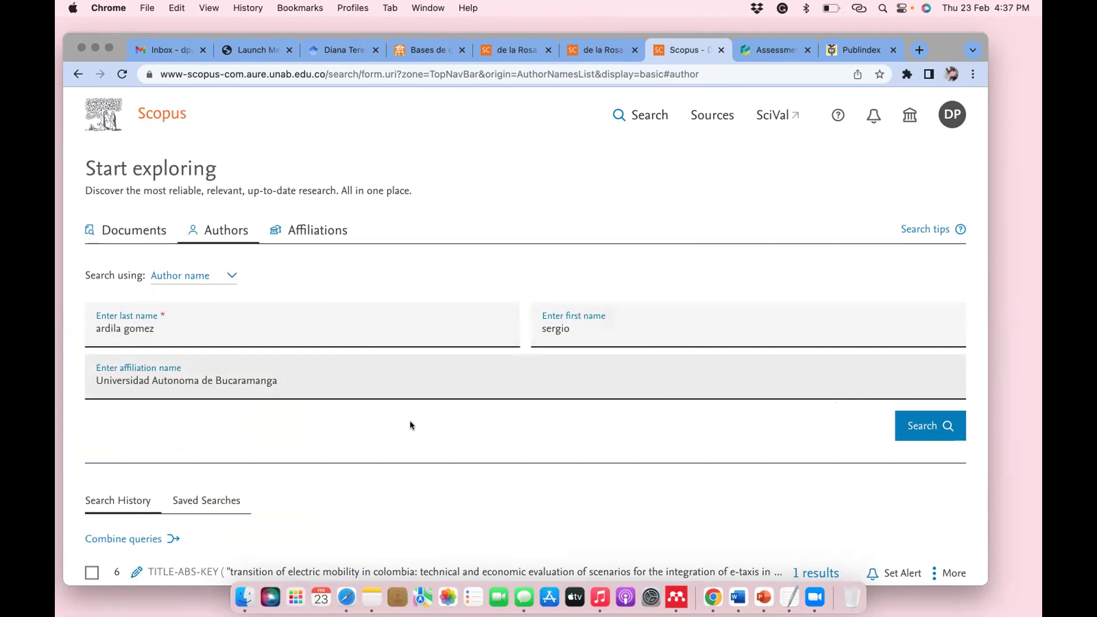
left_click_drag(287, 378, 76, 381)
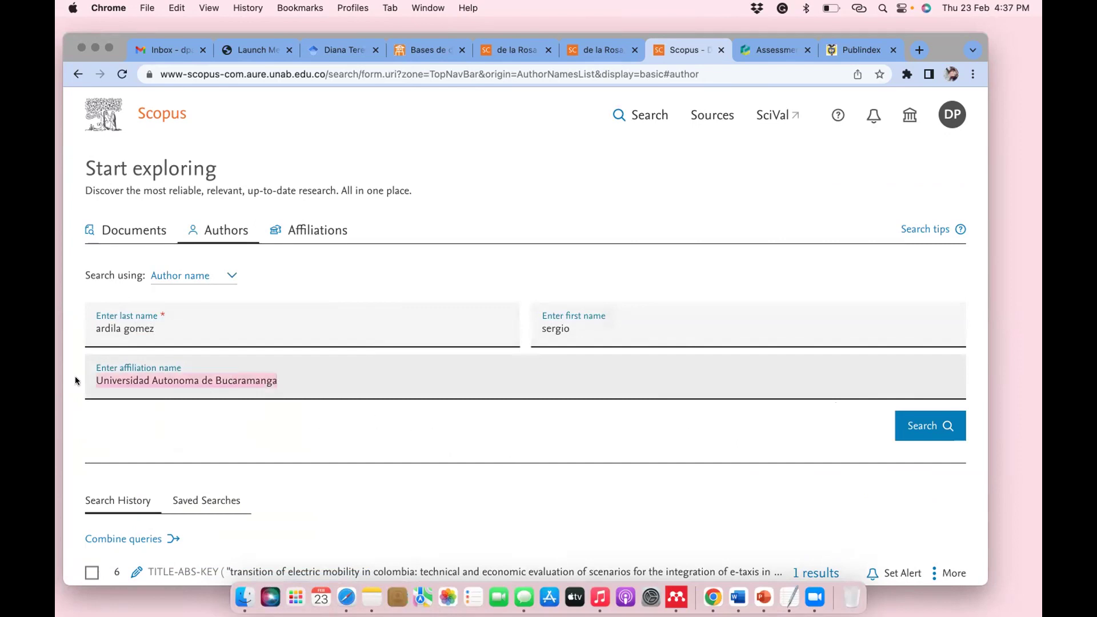
key("BackSpace")
left_click(234, 420)
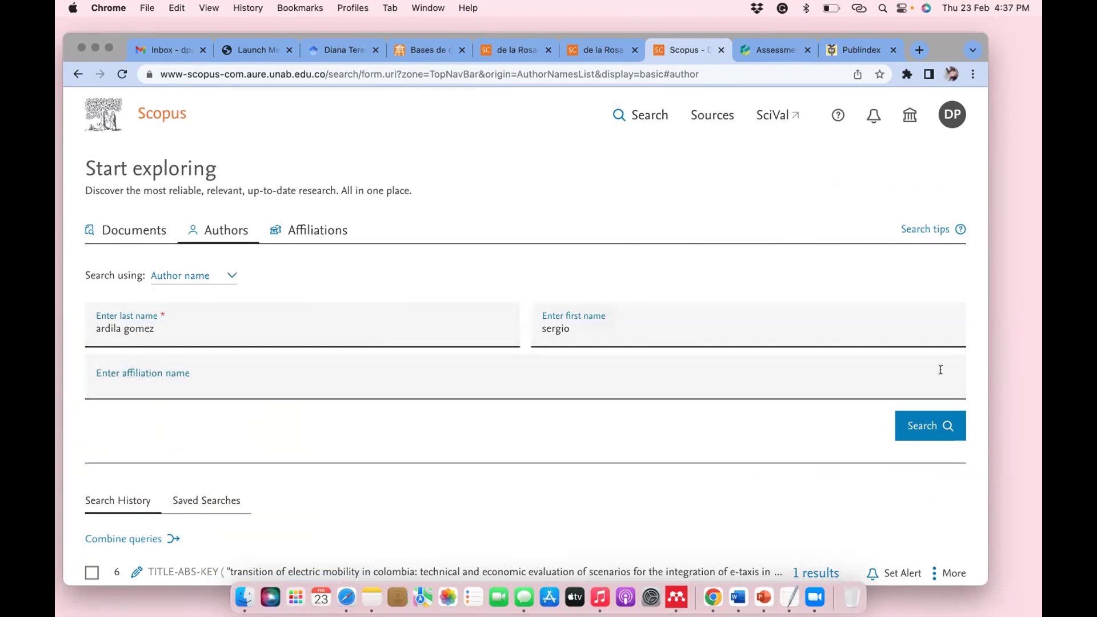
left_click(926, 430)
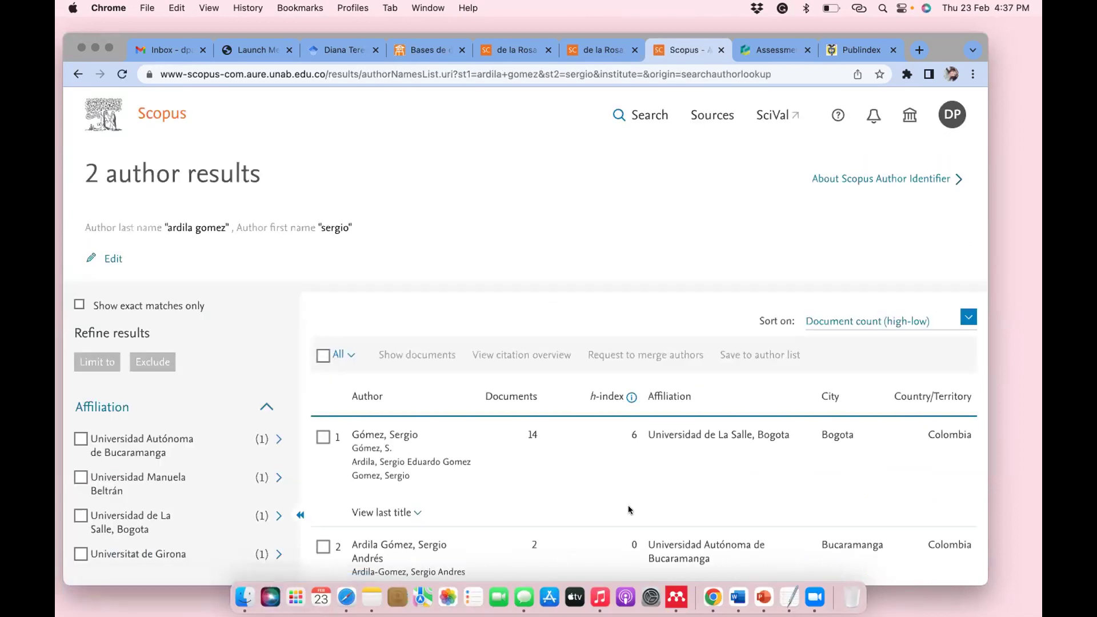
Examine the author results, comparing each profile's name variants, document count, h-index and affiliation
scroll(628, 505, "down", 2)
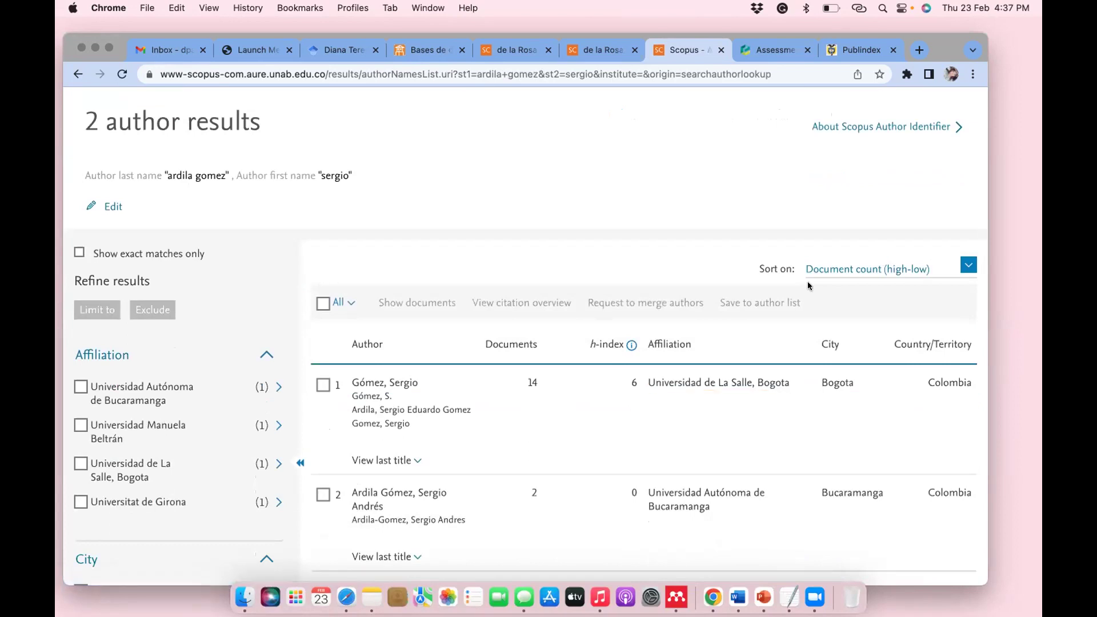
scroll(588, 435, "down", 5)
scroll(587, 436, "up", 2)
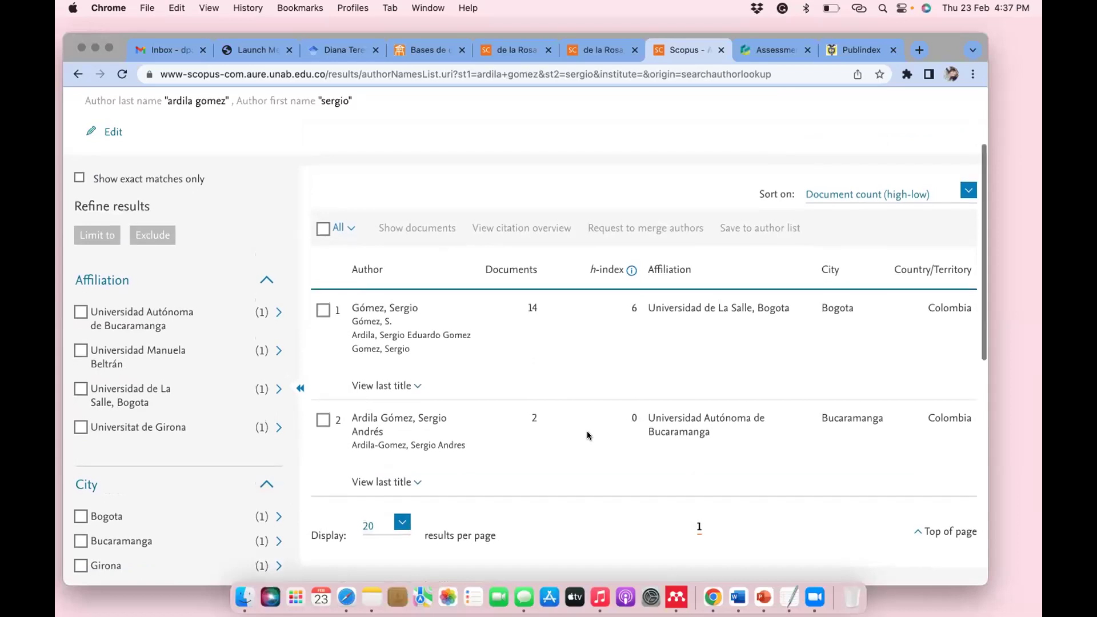
scroll(587, 435, "up", 3)
scroll(587, 435, "down", 1)
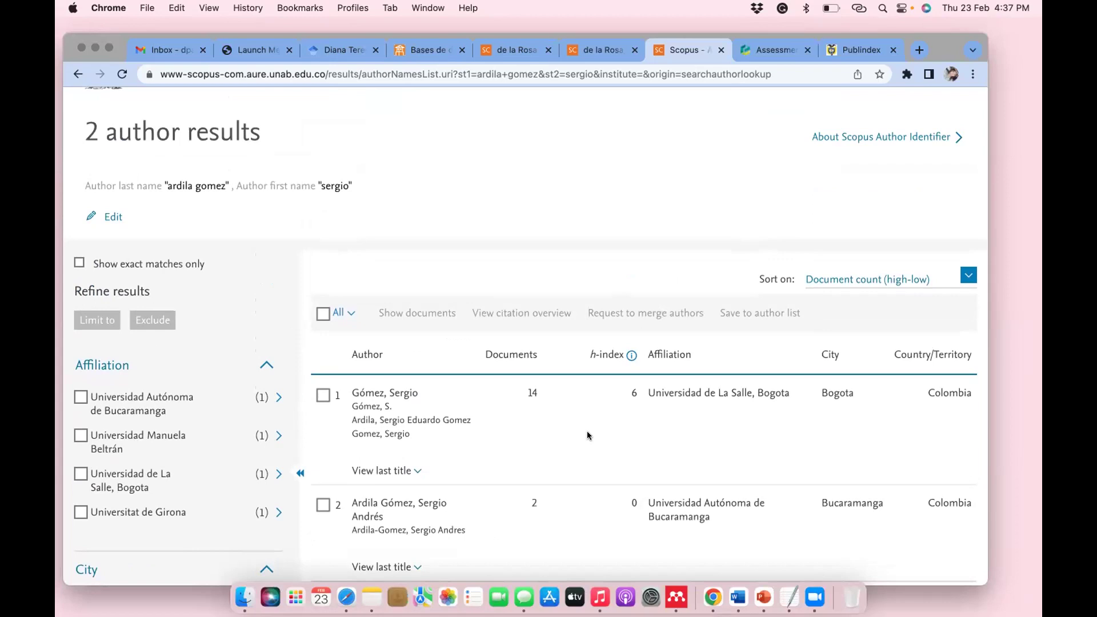
scroll(587, 435, "down", 3)
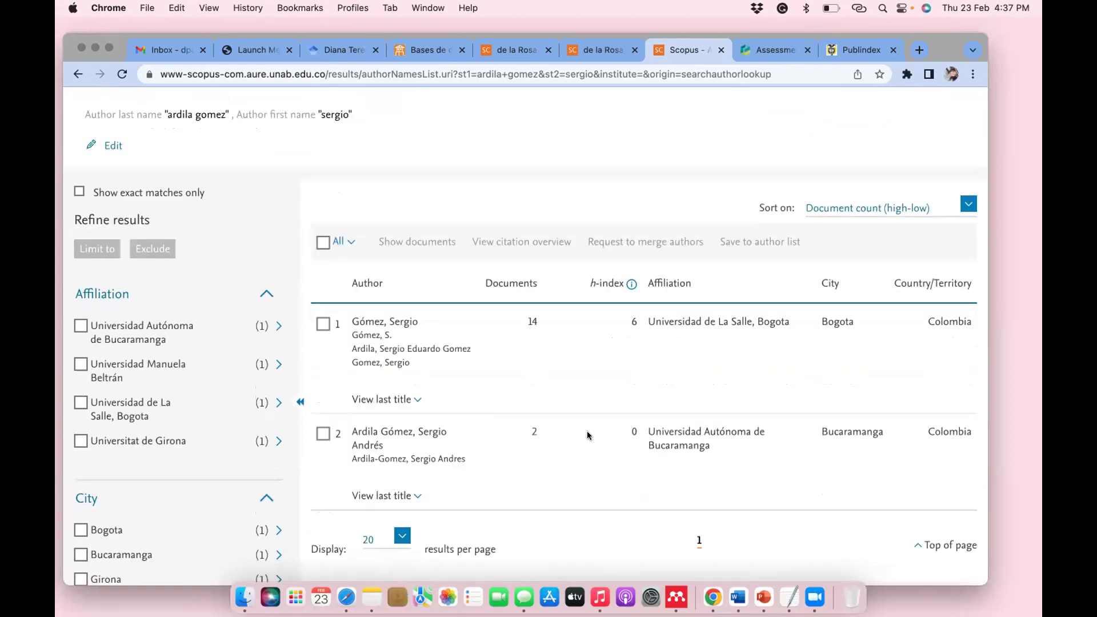
scroll(587, 435, "up", 1)
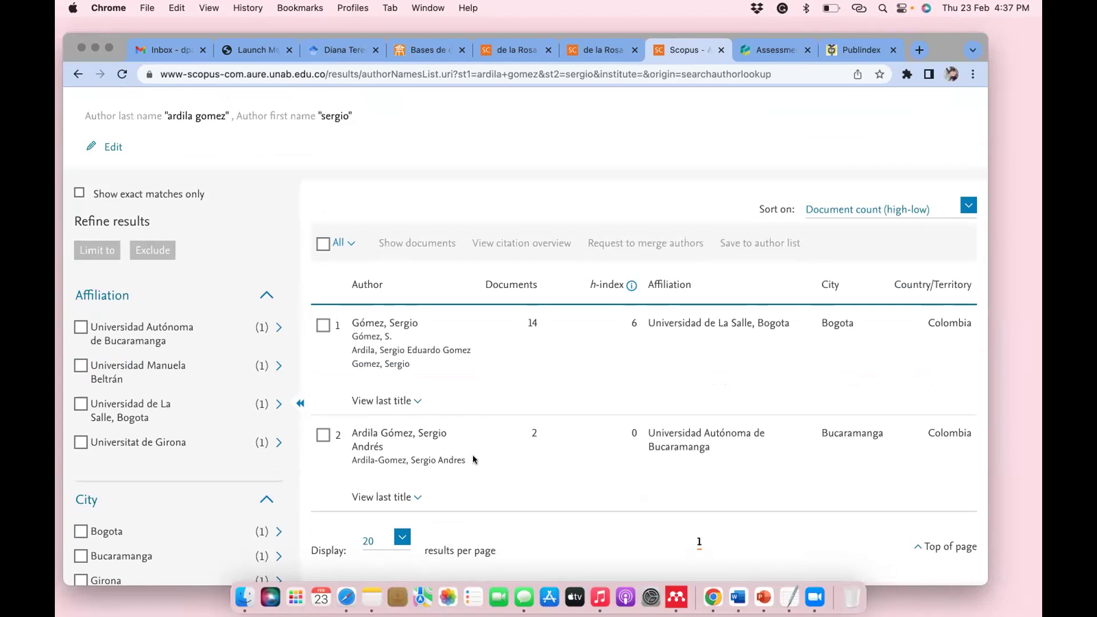
scroll(472, 454, "up", 3)
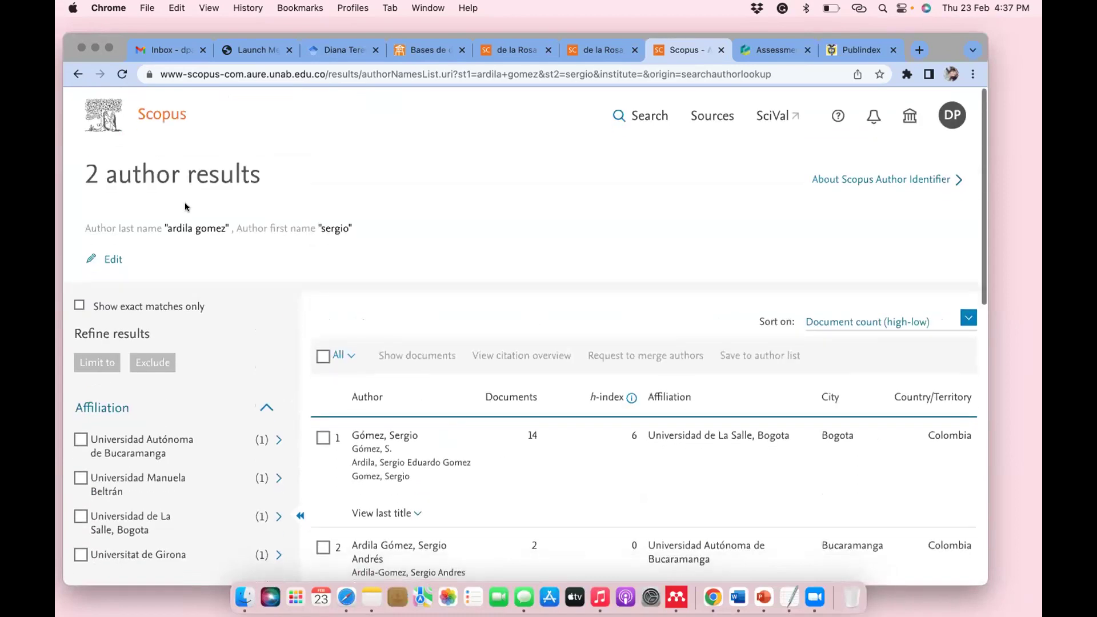
Return to the author search form, add the affiliation Universidad de los Andes and run the search
left_click(76, 73)
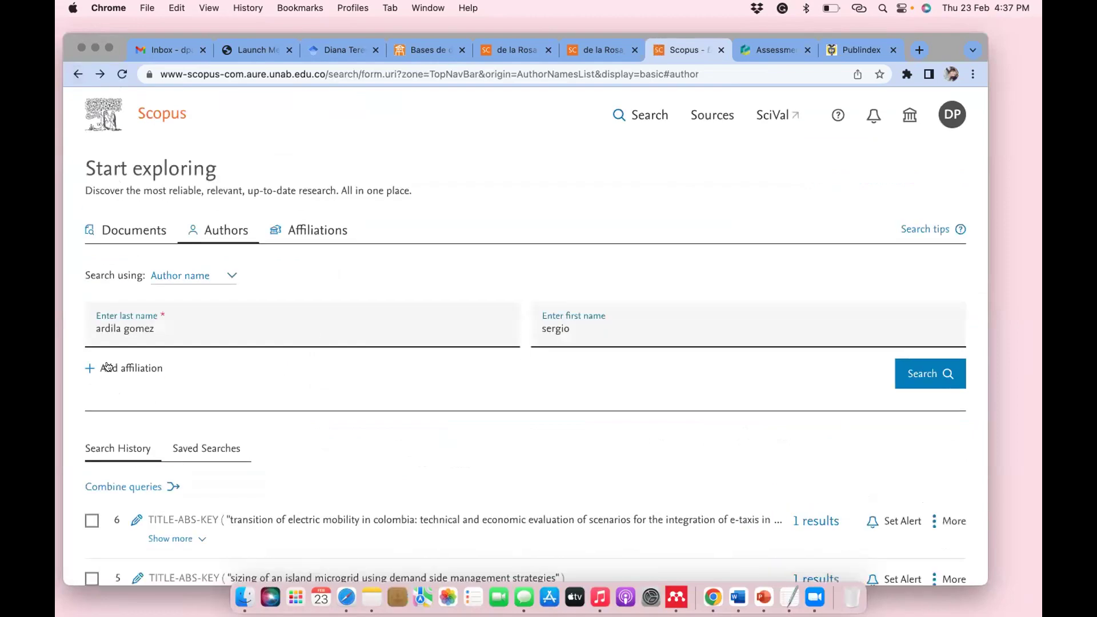
left_click(107, 367)
type("Universidad de los Andes")
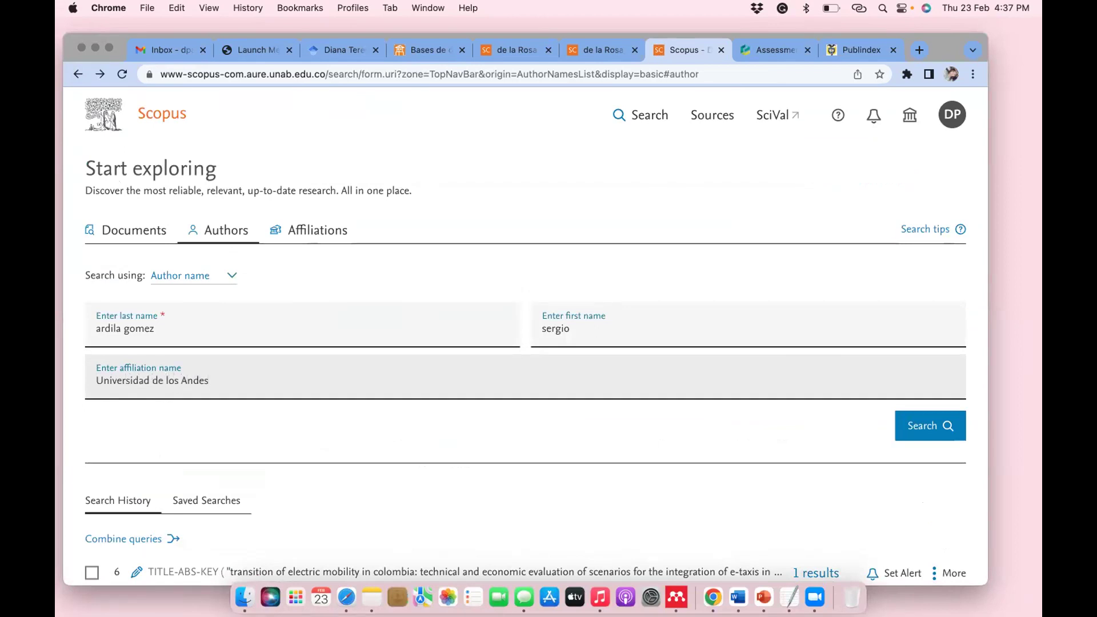
left_click(922, 430)
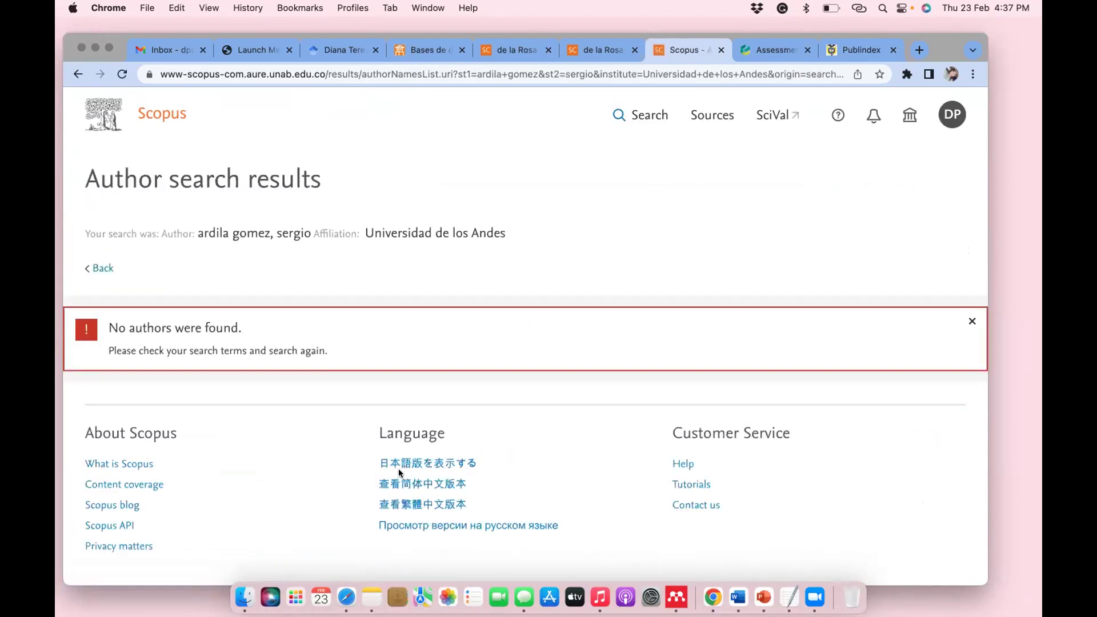
Go back to the search form, shorten the author's last name to the first surname only and rerun the search with the same affiliation
left_click(99, 272)
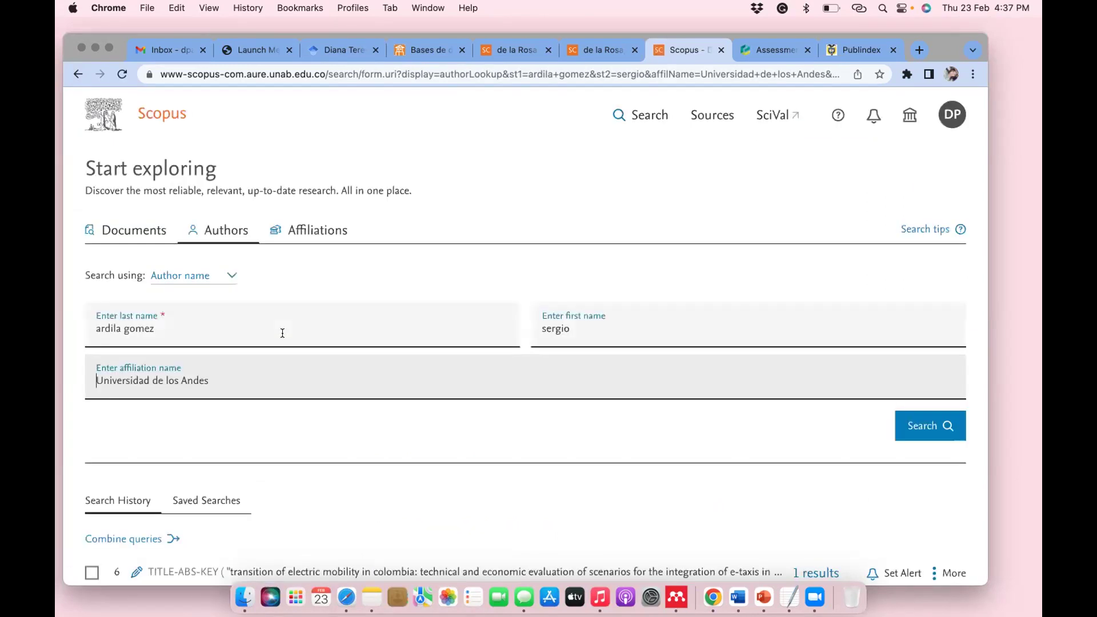
left_click(161, 326)
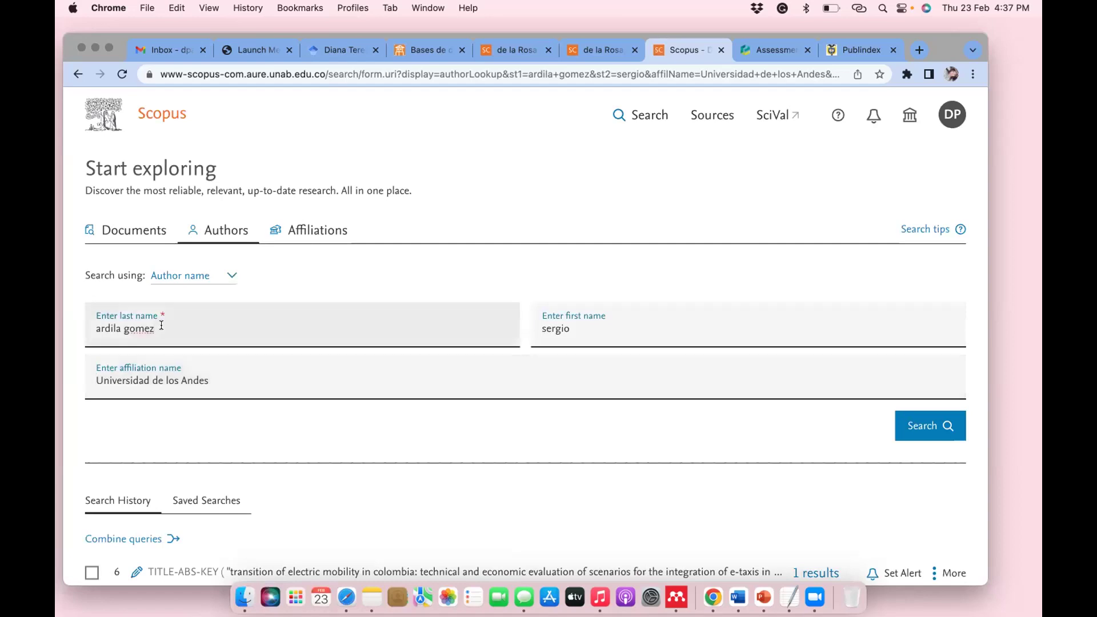
key("BackSpace")
key("BackSpace")
key("BackSpace")
key("BackSpace")
key("BackSpace")
key("BackSpace")
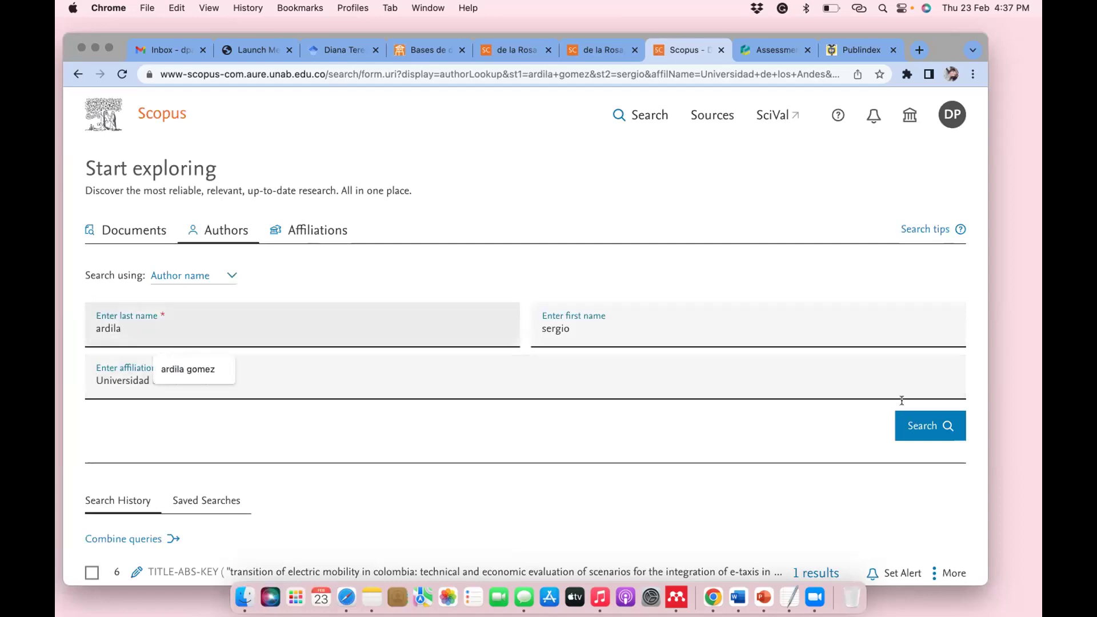
left_click(928, 429)
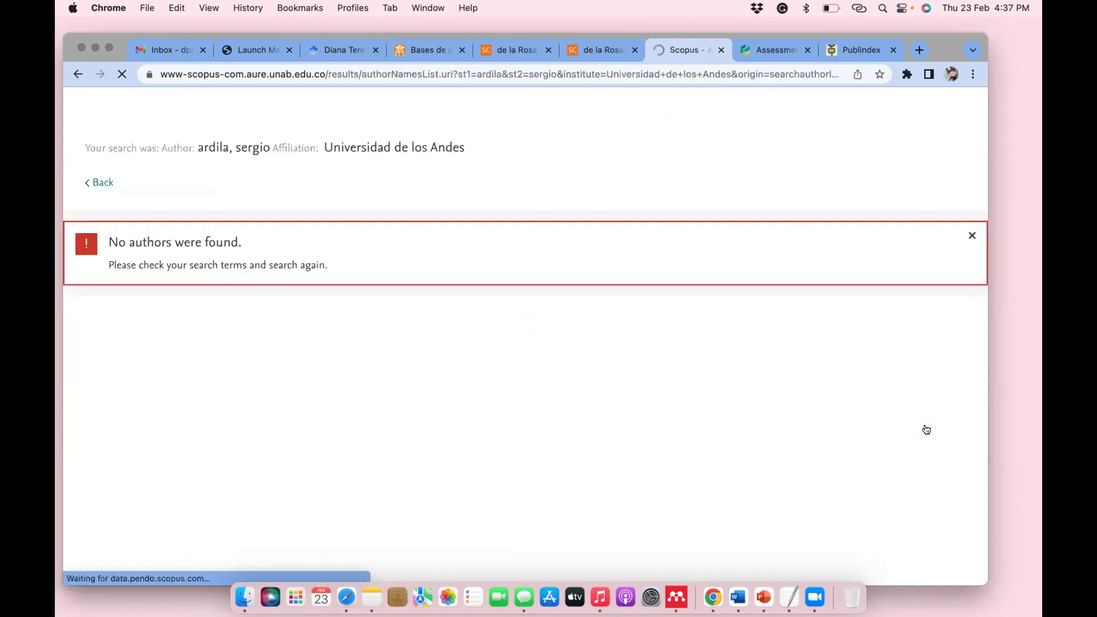